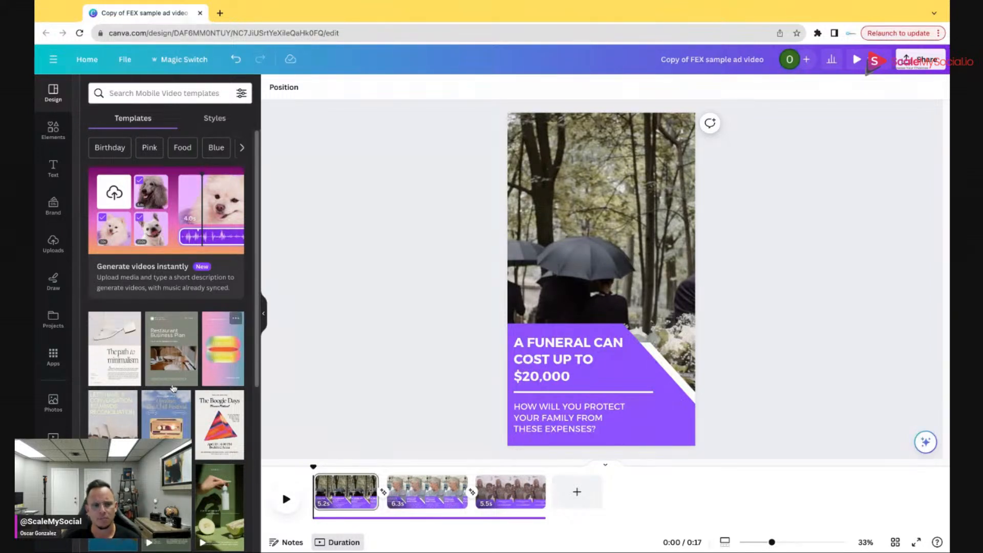
# Browse the available mobile video templates.
pyautogui.scroll(-2, 169, 403)
pyautogui.scroll(-2, 169, 403)
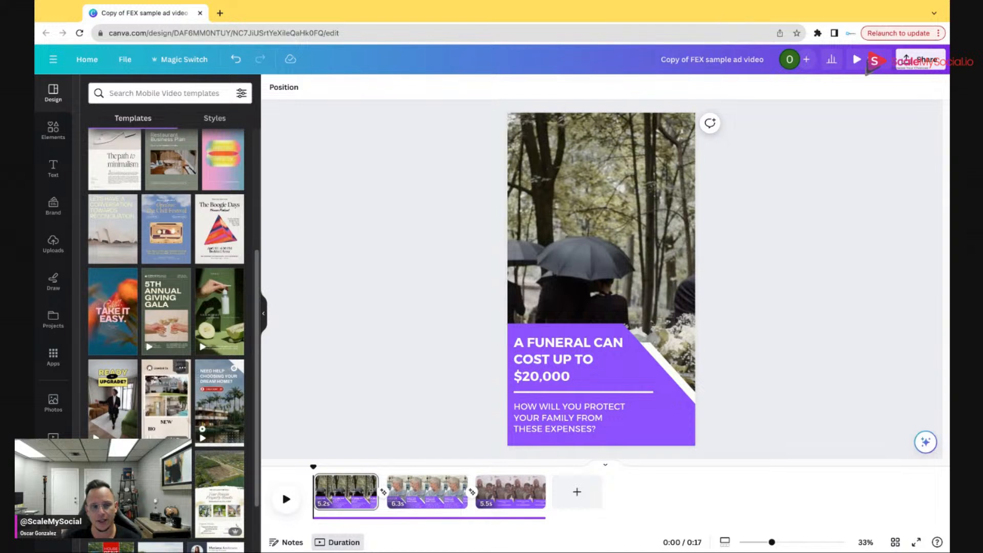
pyautogui.scroll(-2, 116, 413)
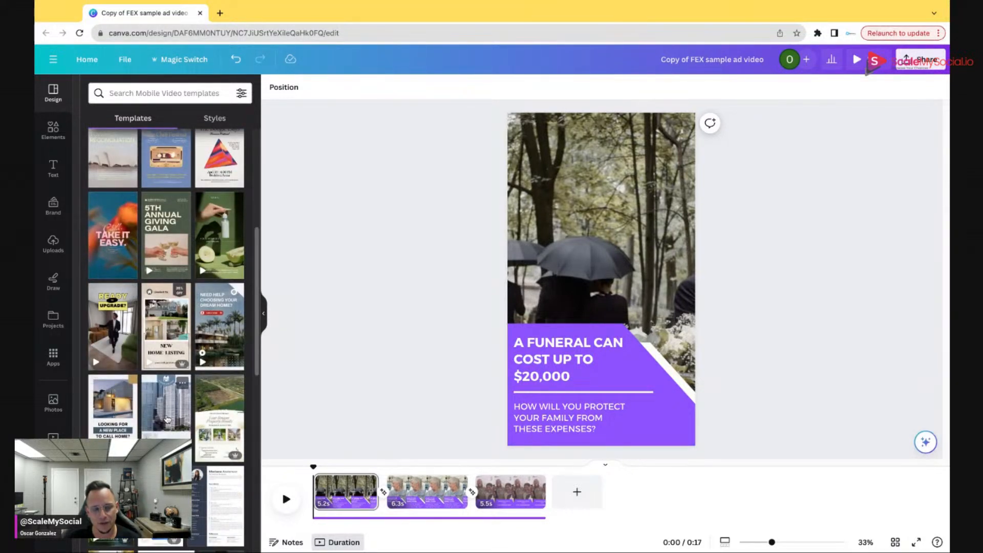
# Preview the video ad from the start through the funeral page and into the burial plans page.
pyautogui.click(606, 230)
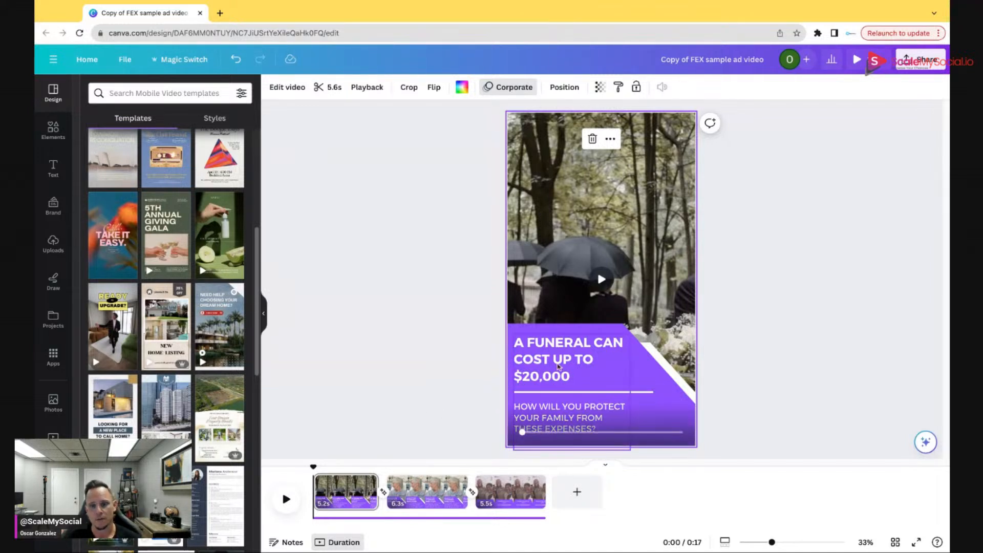
pyautogui.click(599, 277)
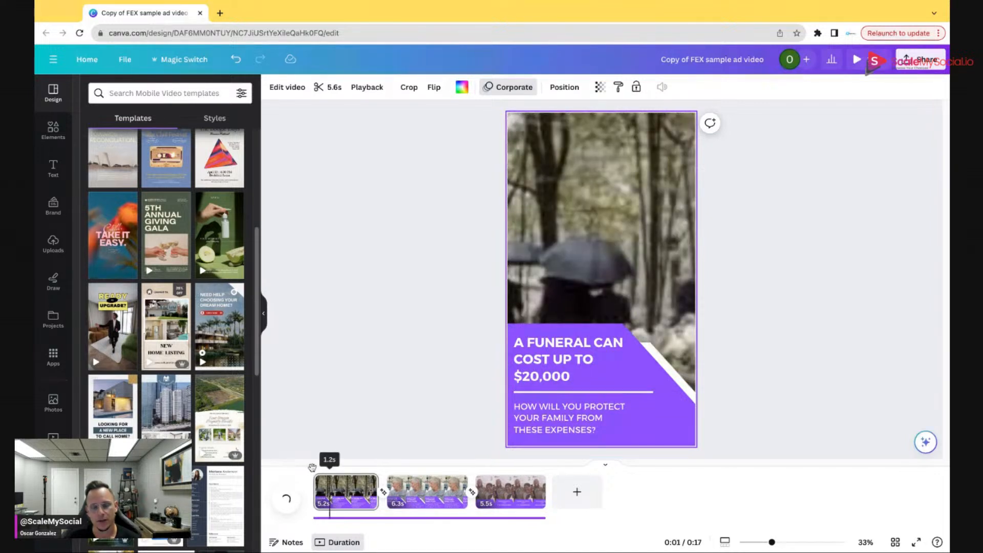
pyautogui.moveTo(338, 467); pyautogui.dragTo(314, 467)
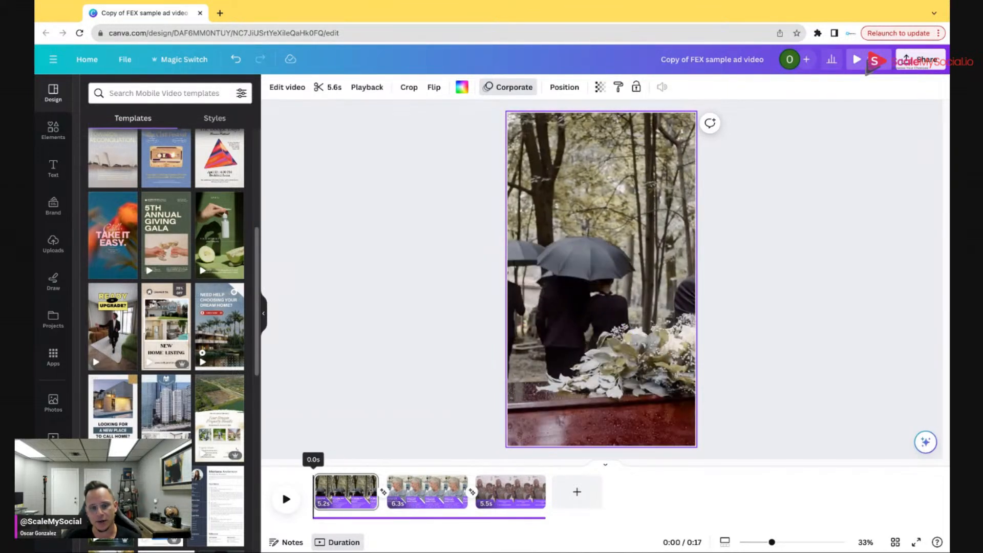
pyautogui.click(286, 500)
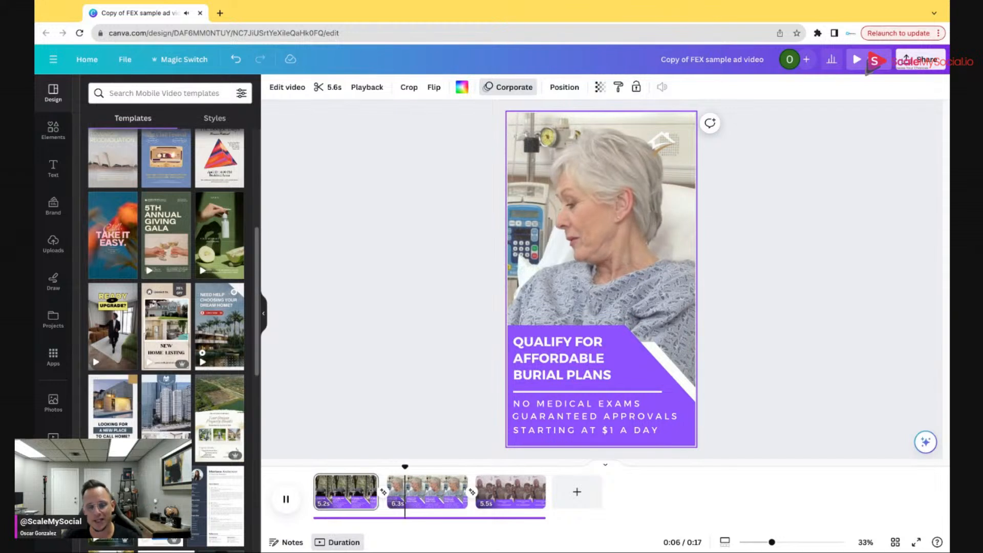
pyautogui.click(289, 505)
pyautogui.click(446, 394)
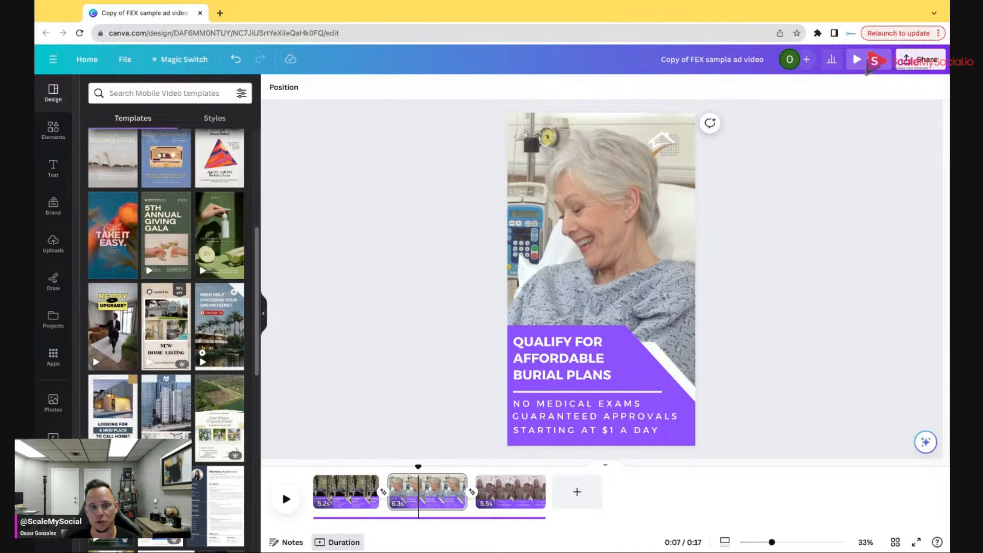
# Replay the ad from the first page through to the end of the "Protect Your Family Today" page.
pyautogui.click(340, 489)
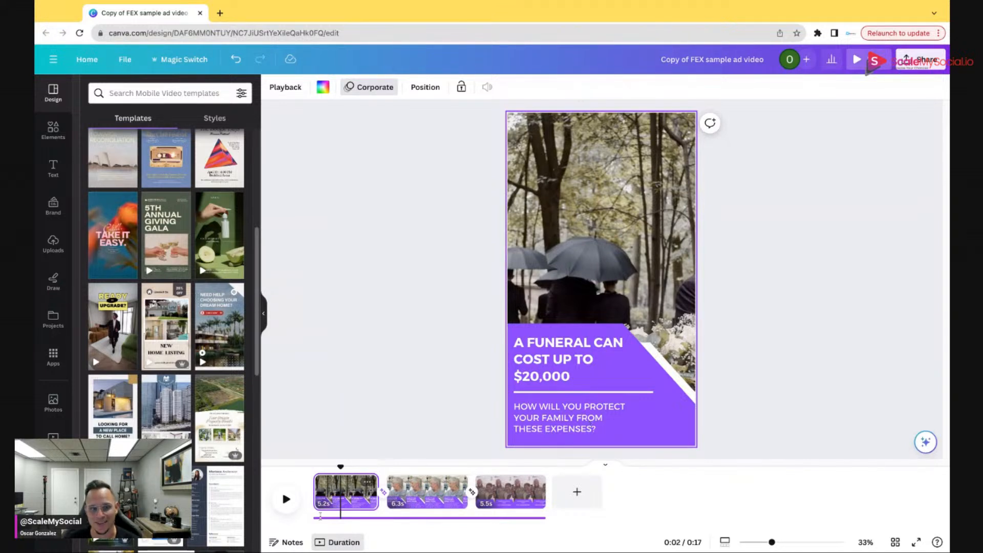
pyautogui.click(286, 500)
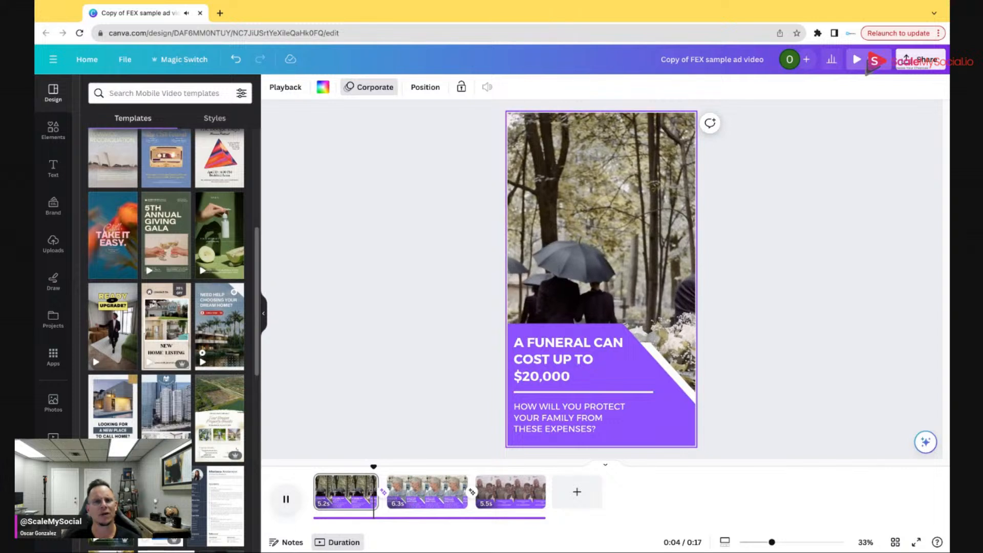
pyautogui.press('space')
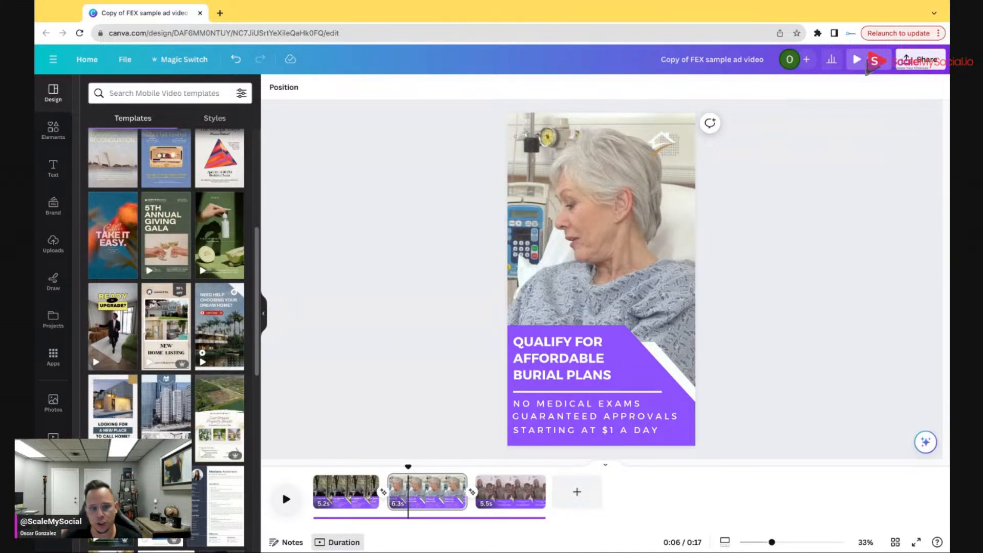
pyautogui.press('space')
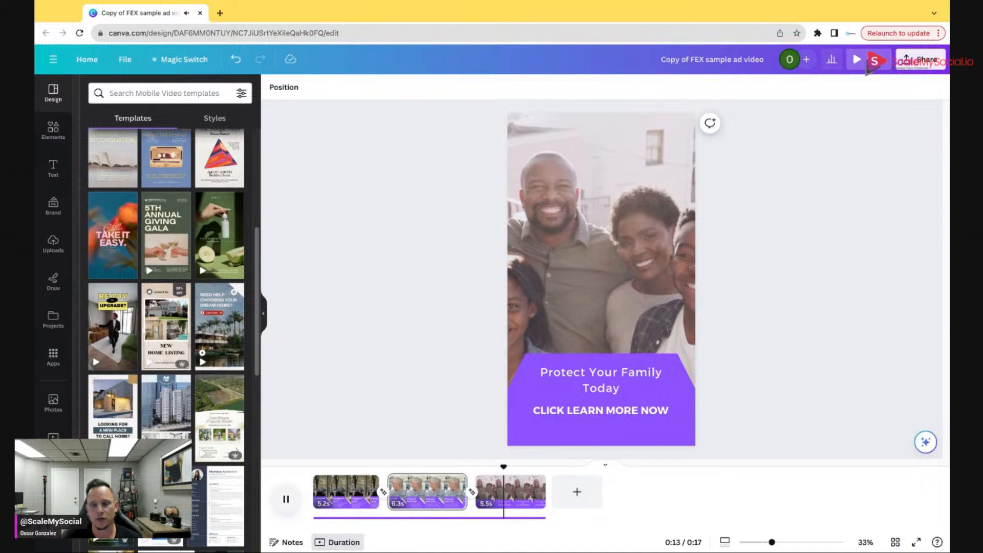
pyautogui.press('space')
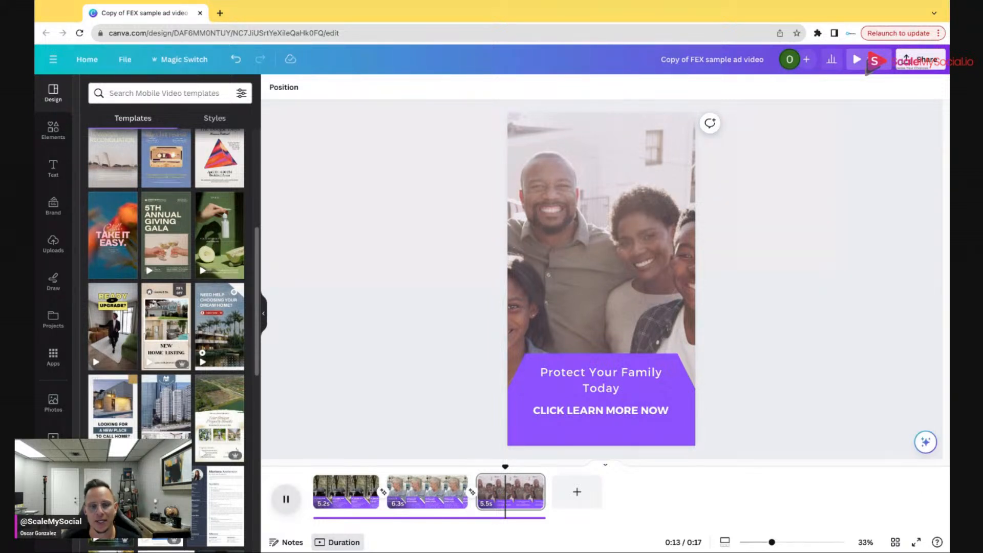
pyautogui.click(284, 498)
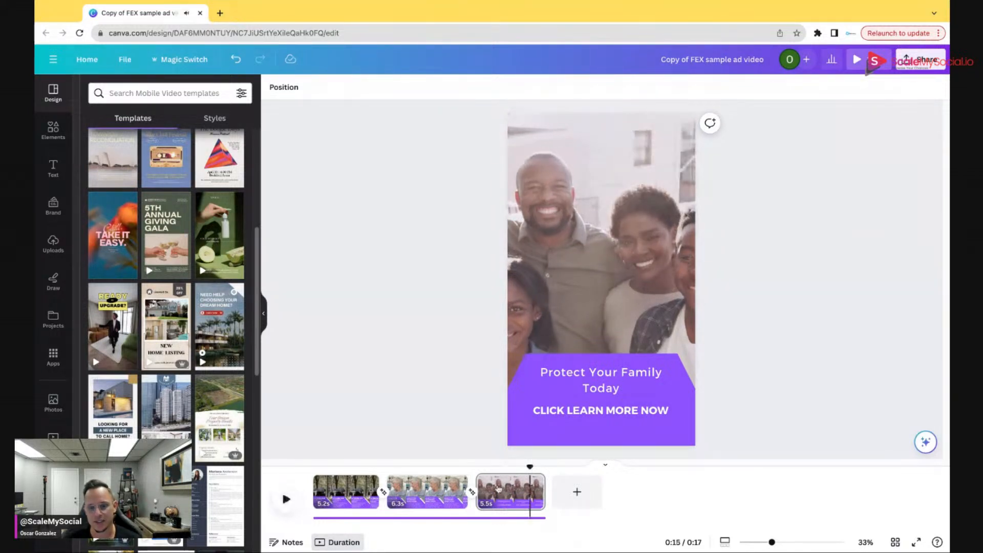
pyautogui.moveTo(530, 466); pyautogui.dragTo(545, 467)
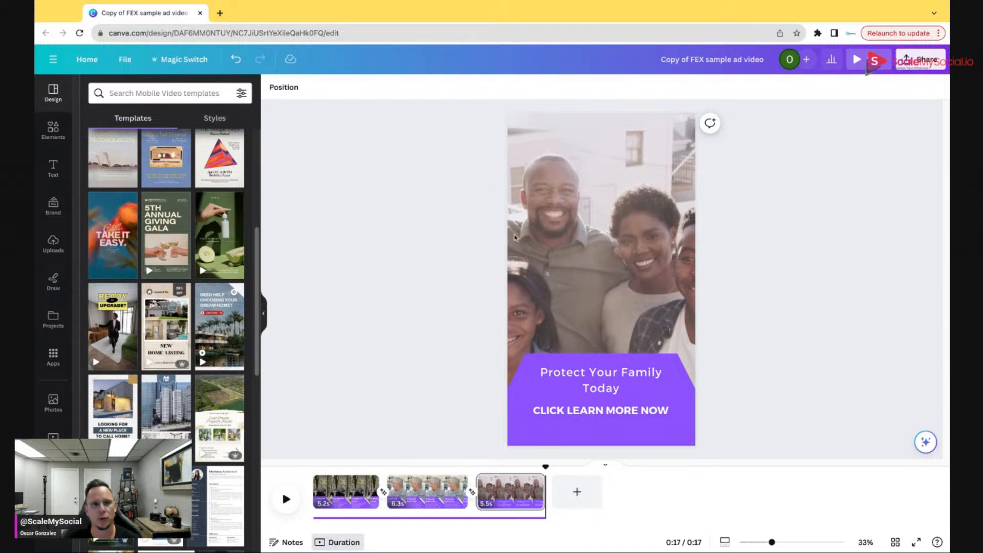
# Check the Magic Switch resize options for the design, and close them without resizing.
pyautogui.click(177, 60)
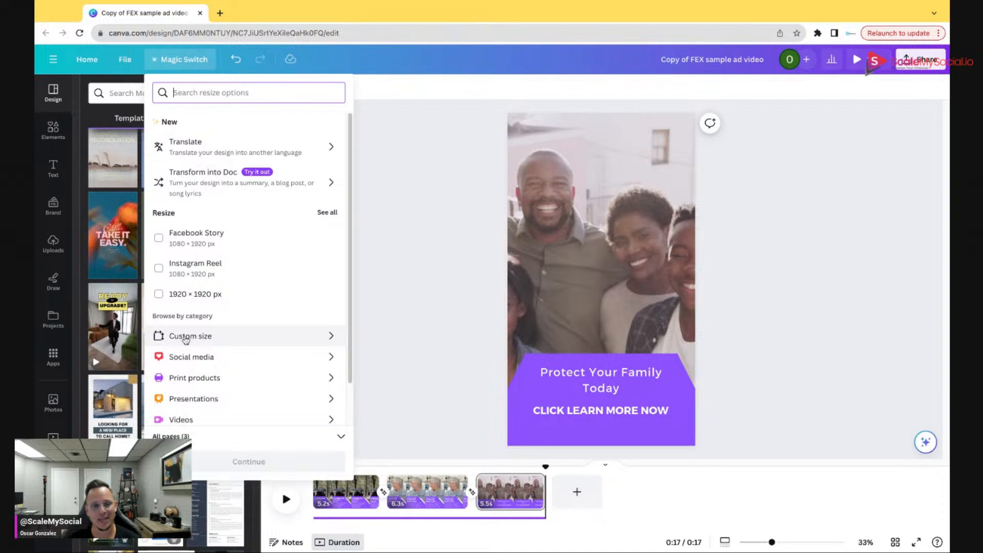
pyautogui.click(412, 339)
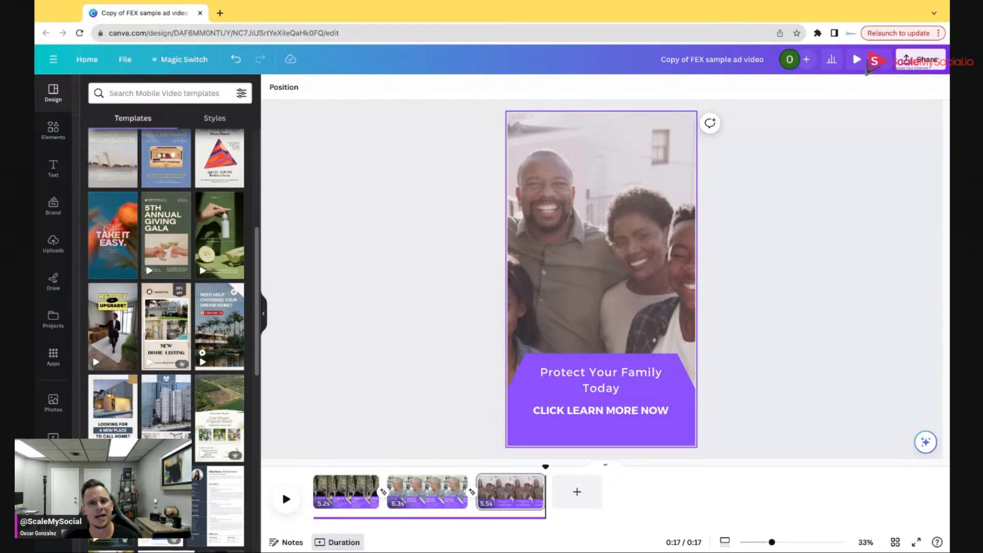
pyautogui.click(487, 175)
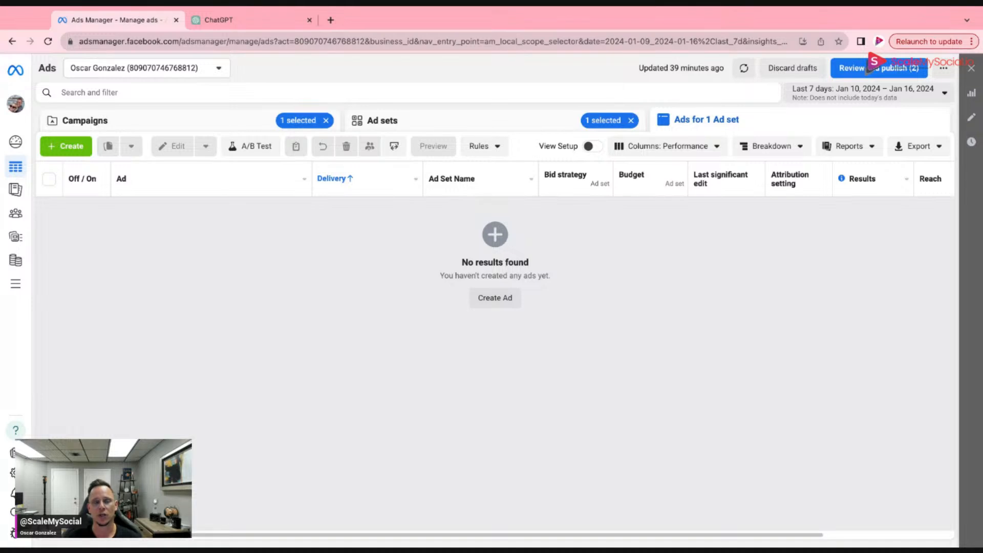
# In Meta Ads Manager, clear the campaign and ad set selections and delete the draft New Leads Campaign.
pyautogui.click(325, 121)
pyautogui.click(630, 121)
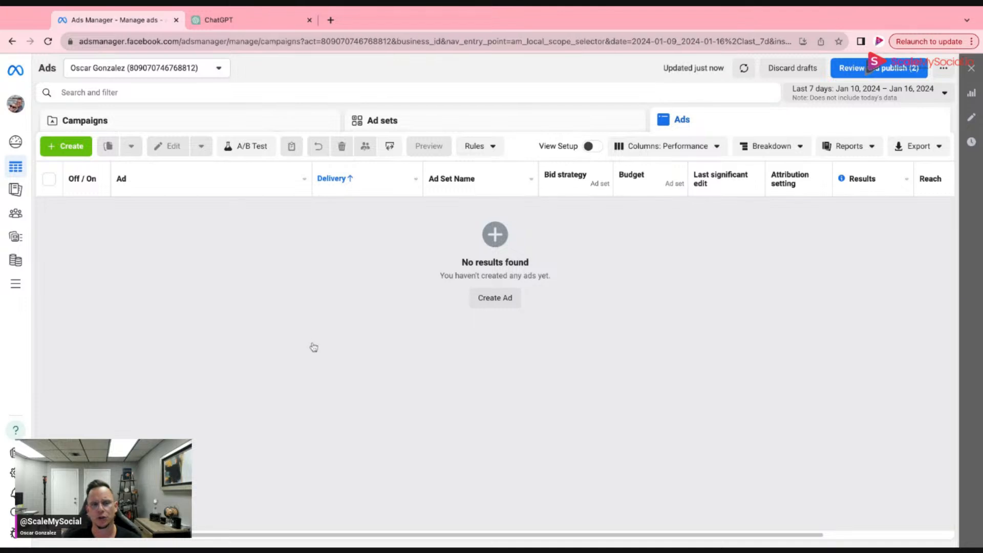
pyautogui.click(263, 128)
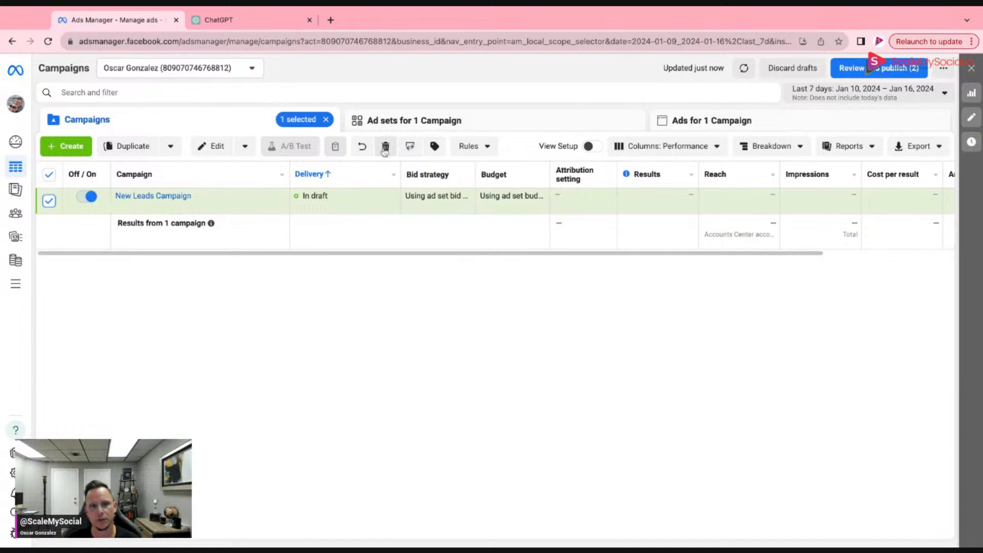
pyautogui.click(385, 146)
pyautogui.click(586, 246)
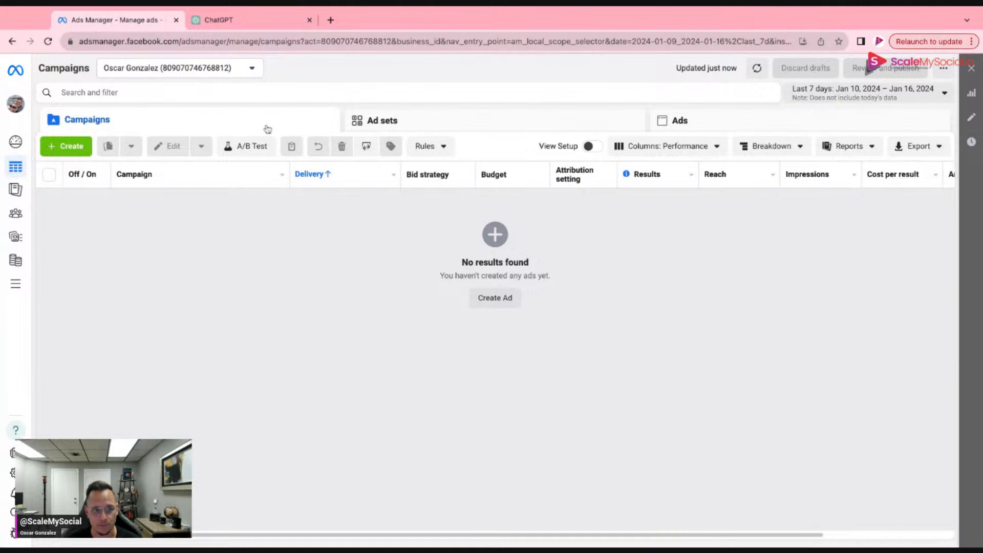
# Start creating a new campaign with the Leads objective.
pyautogui.click(71, 150)
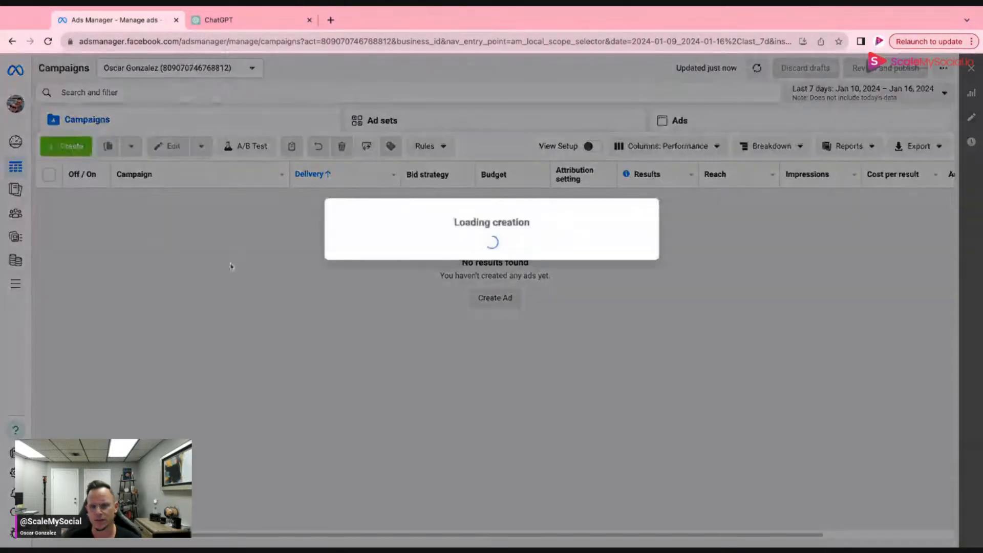
pyautogui.moveTo(342, 301)
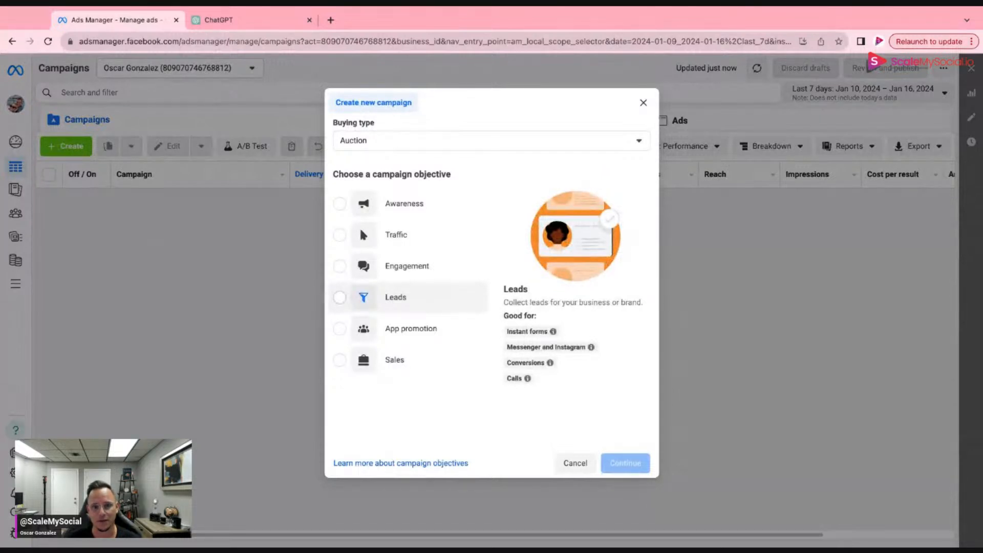
pyautogui.click(397, 297)
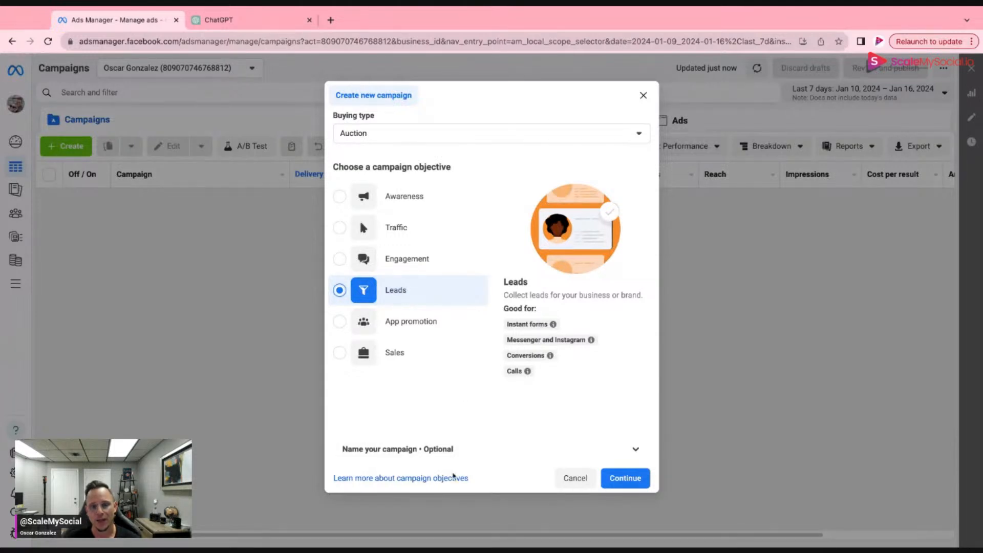
# Expand the optional naming section and name the campaign "FEX V1".
pyautogui.click(448, 450)
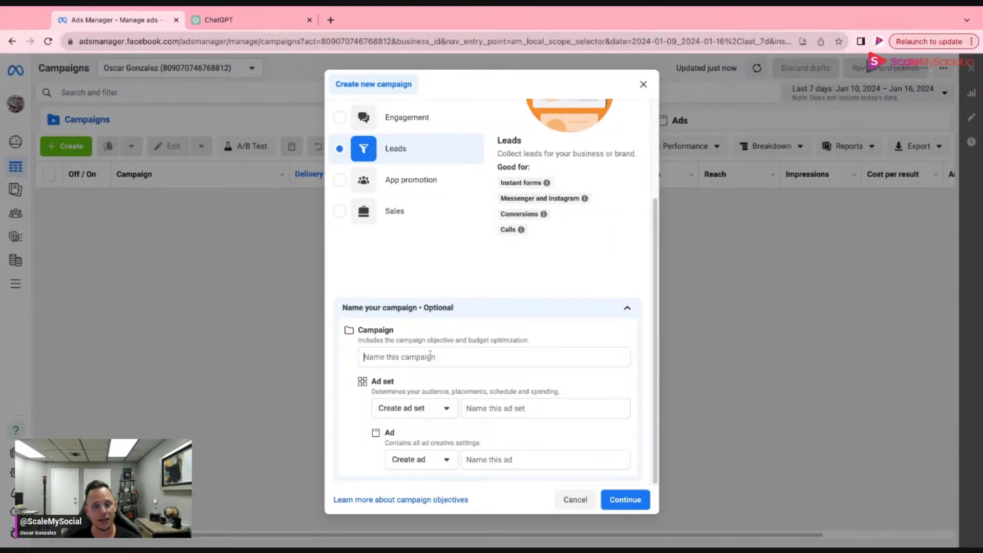
pyautogui.click(430, 356)
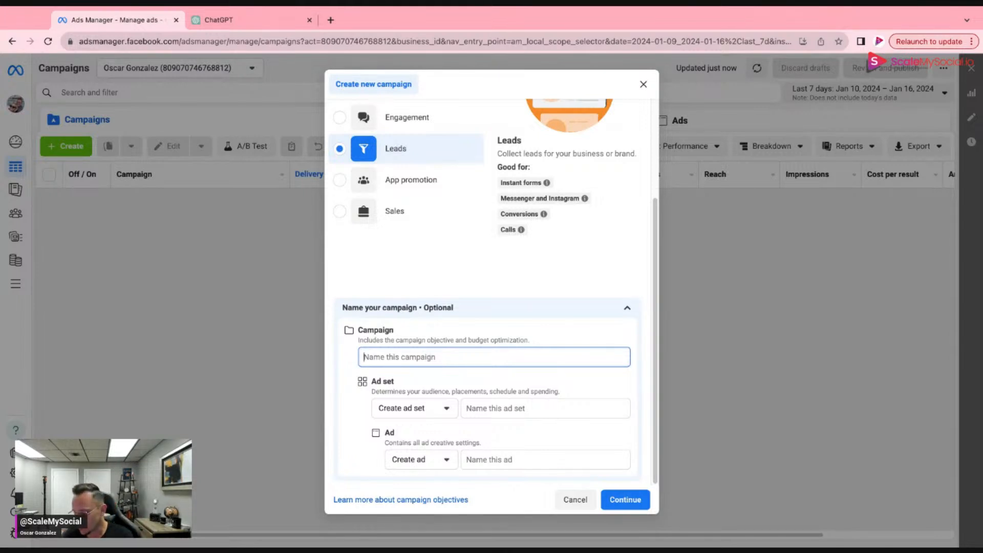
pyautogui.write('FEX')
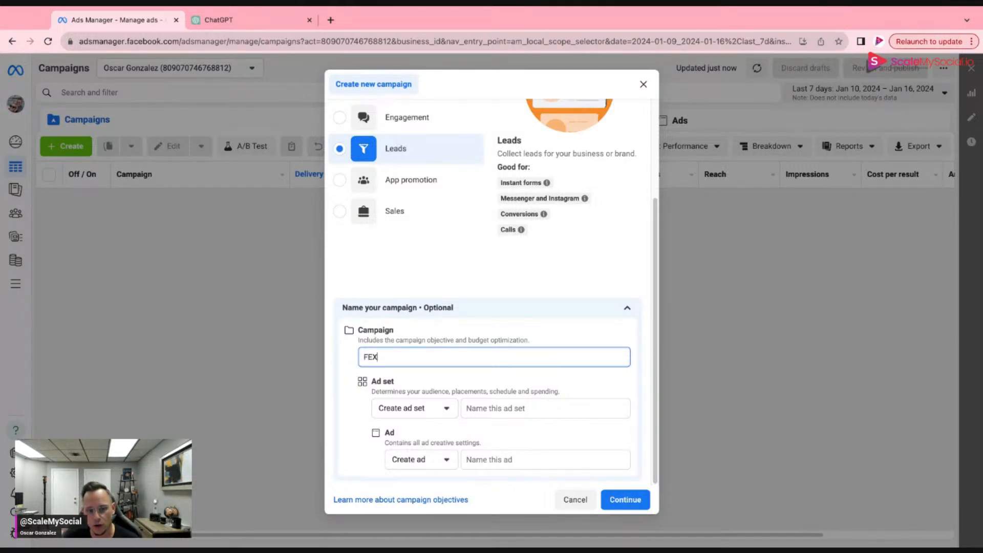
pyautogui.write(' V1')
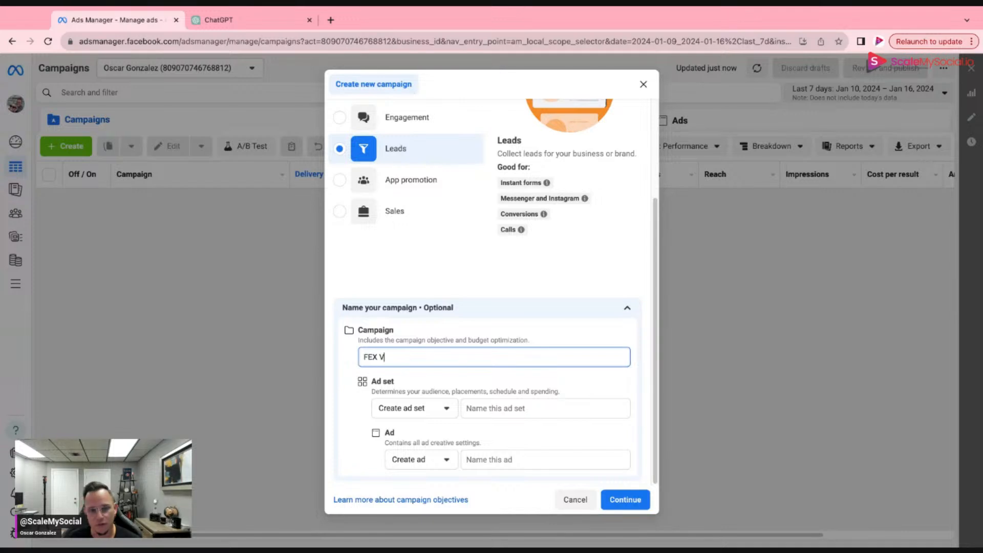
# Name the new ad set "Lic States" and the new ad "Video v1".
pyautogui.click(493, 409)
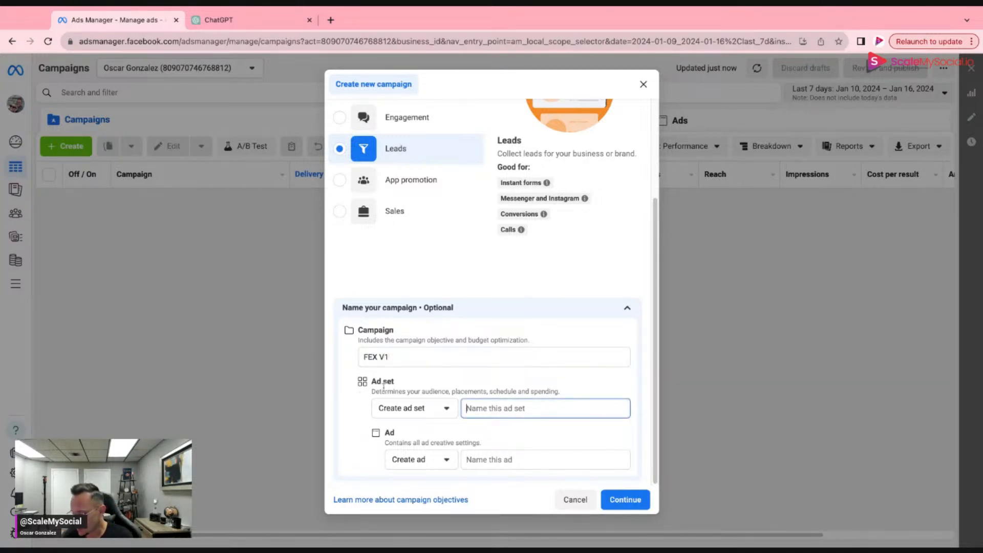
pyautogui.write('Lice')
pyautogui.write('States')
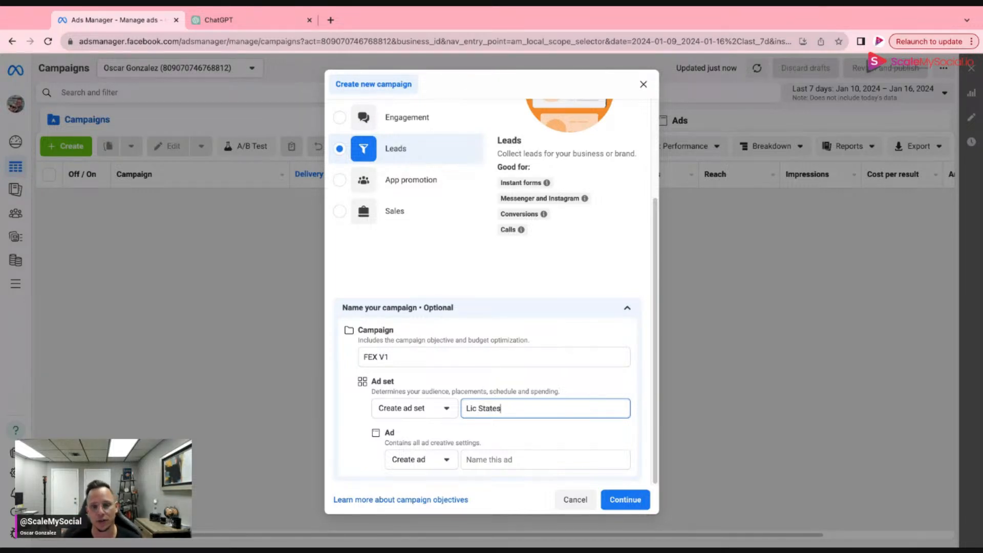
pyautogui.click(520, 457)
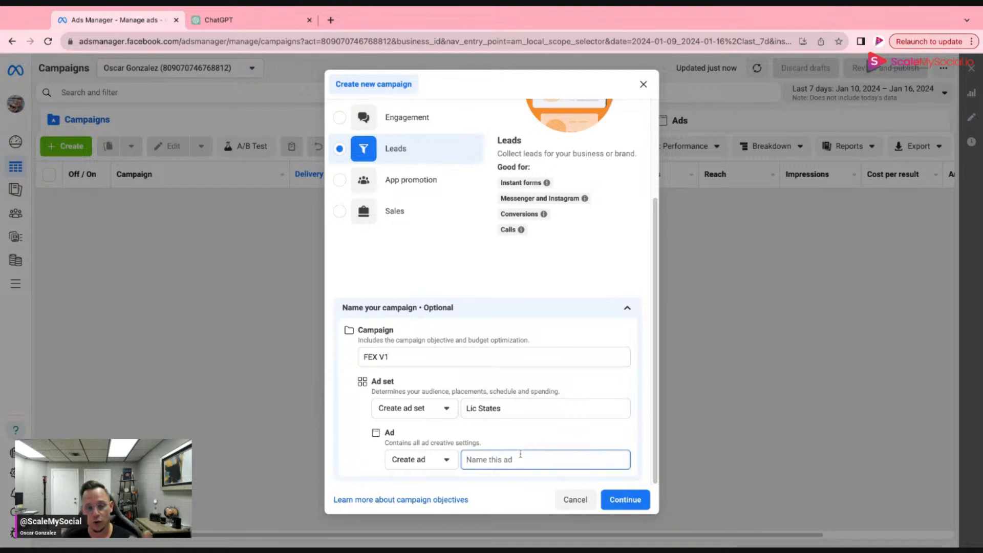
pyautogui.write('Video')
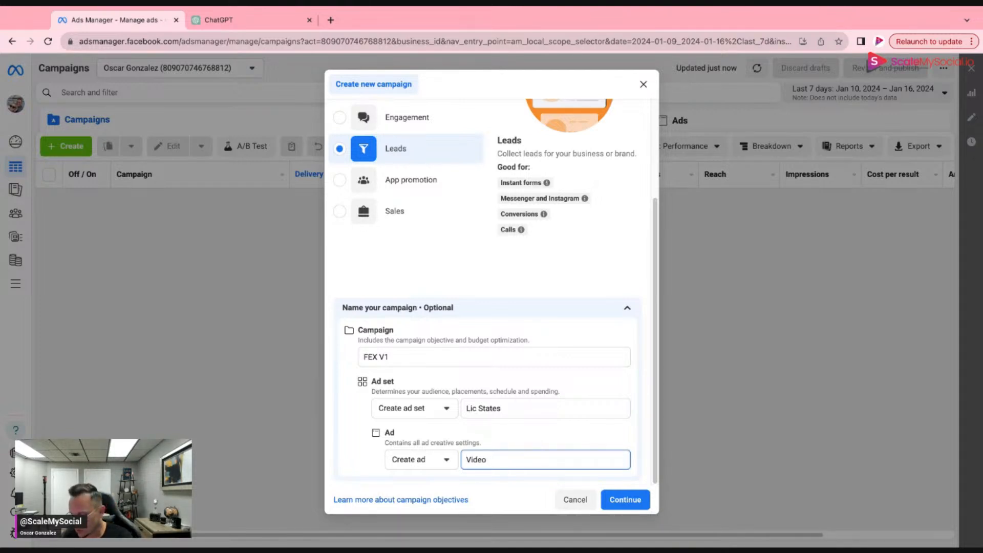
pyautogui.write(' v1')
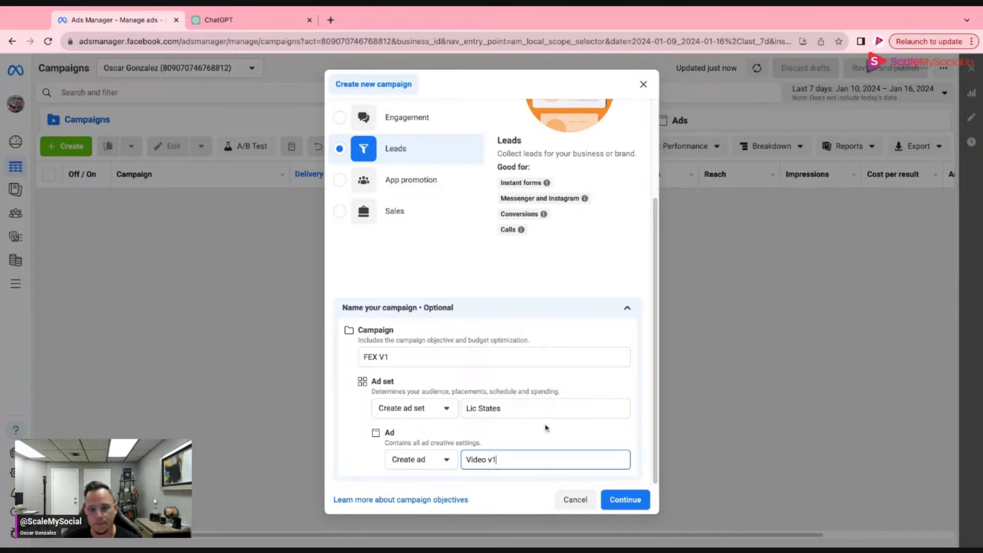
pyautogui.scroll(1, 397, 352)
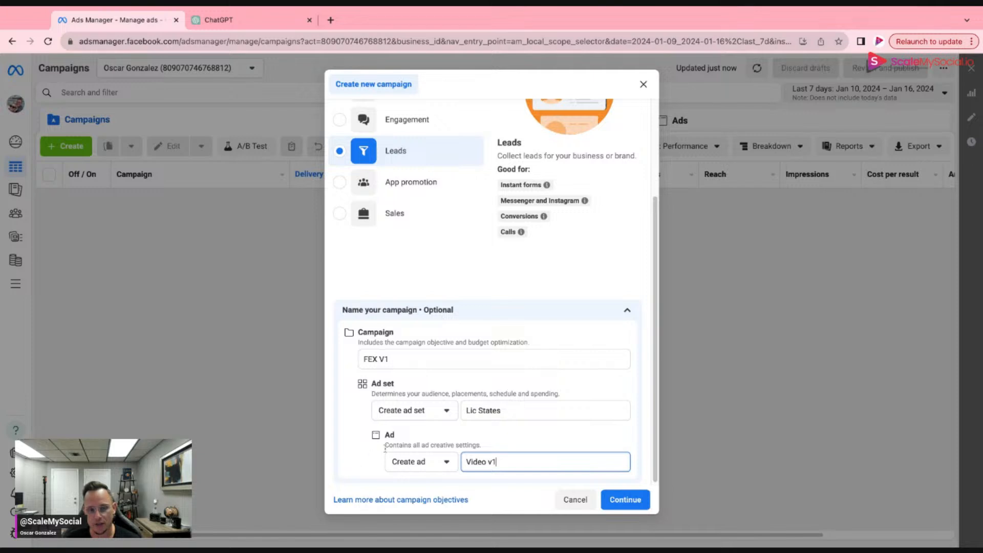
# Create the campaign using the manual leads campaign setup, keep its campaign-level defaults, and proceed to the ad set settings.
pyautogui.click(623, 503)
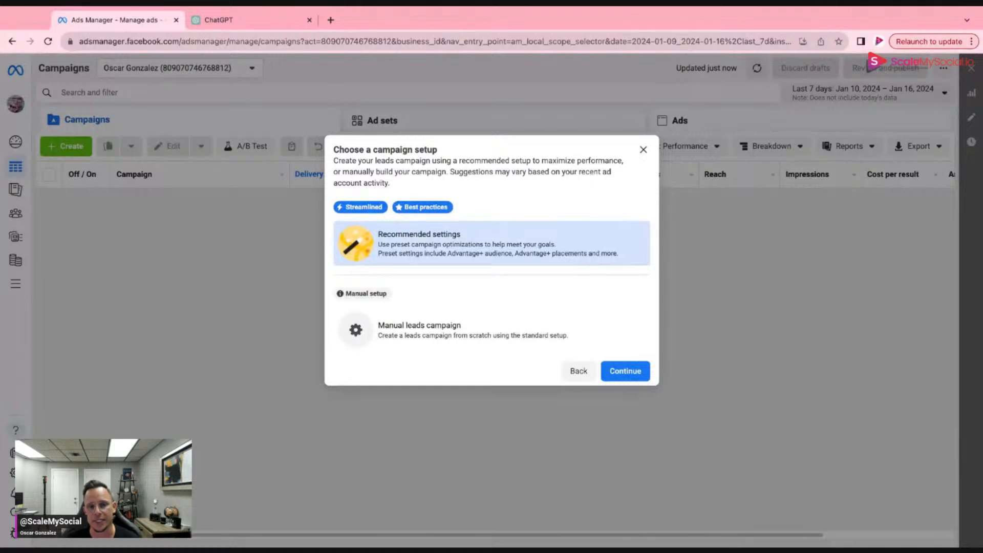
pyautogui.click(463, 337)
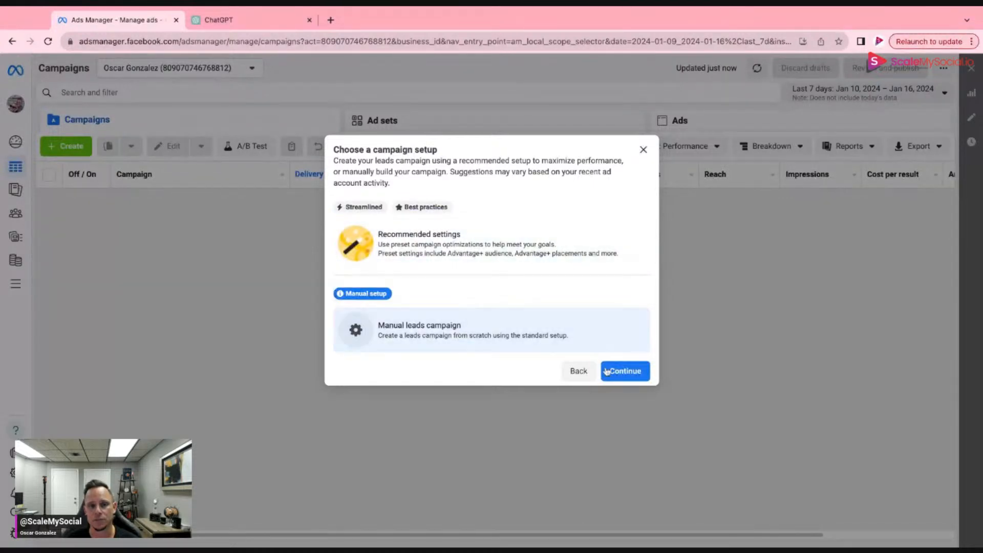
pyautogui.click(628, 375)
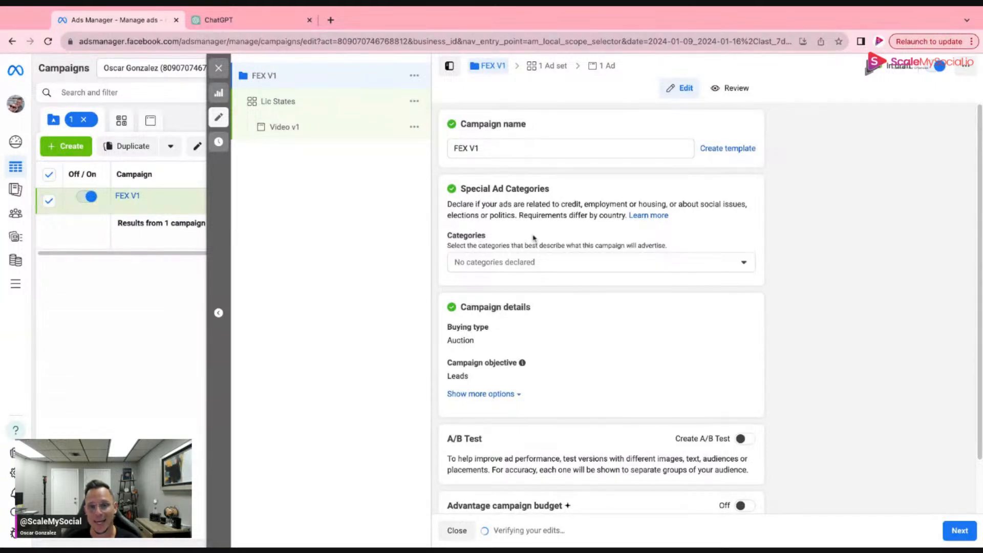
pyautogui.scroll(-2, 544, 232)
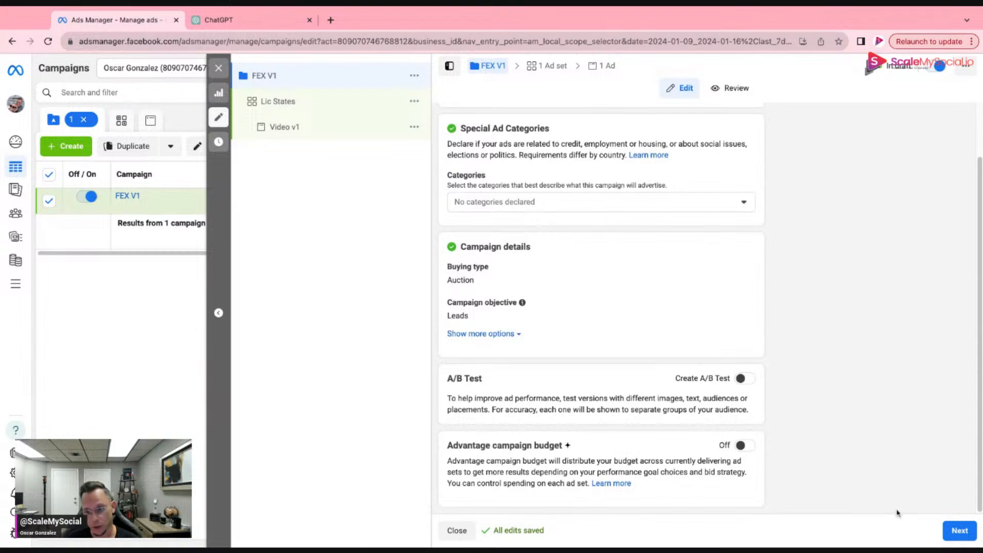
pyautogui.click(946, 530)
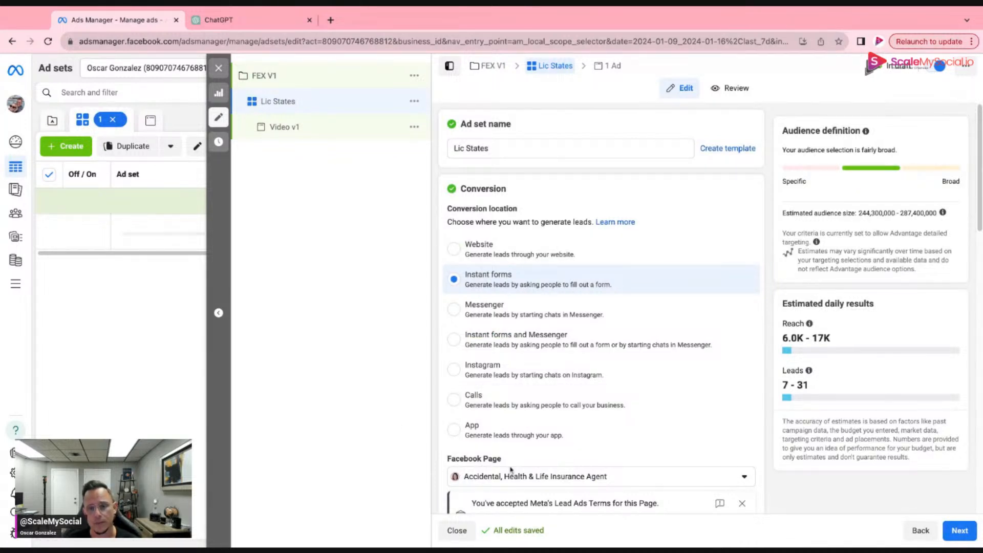
# Set the ad set's Facebook Page to Scalemysocial from the scalemysocial business group.
pyautogui.click(614, 479)
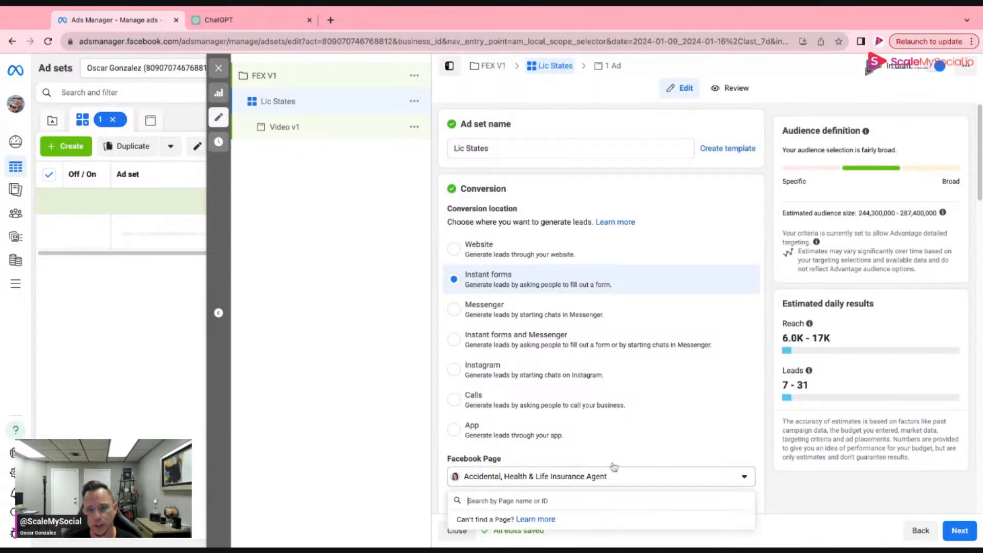
pyautogui.scroll(-5, 599, 486)
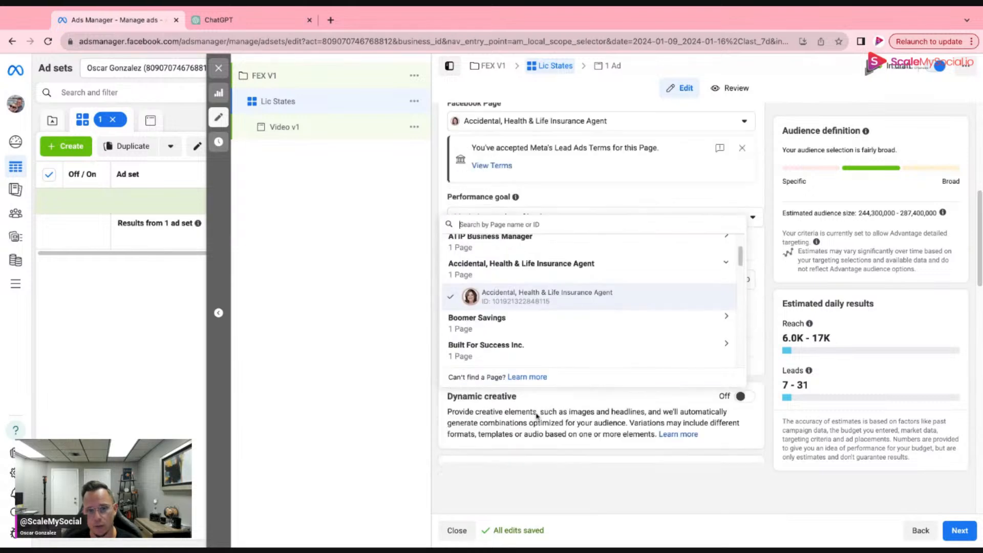
pyautogui.scroll(-5, 512, 326)
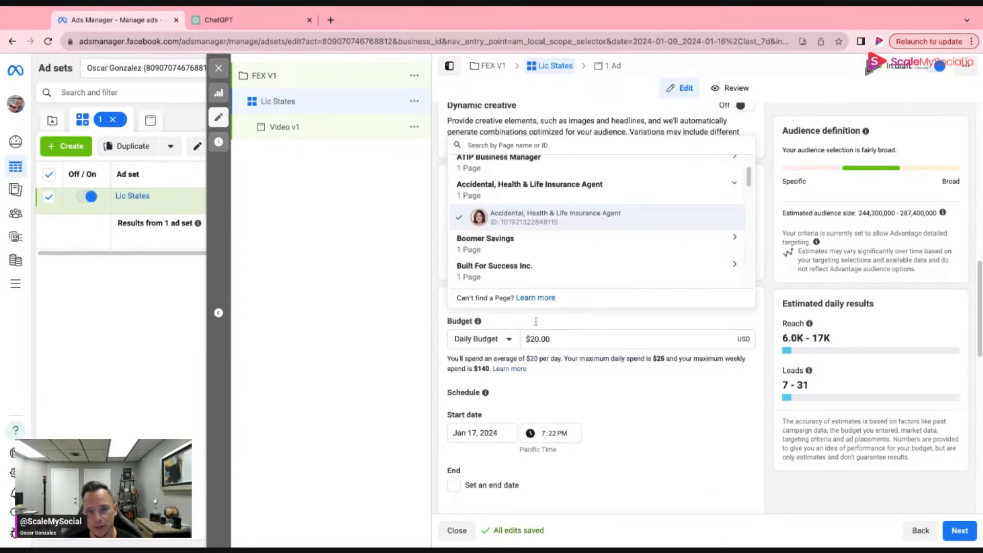
pyautogui.click(555, 210)
pyautogui.scroll(-5, 563, 226)
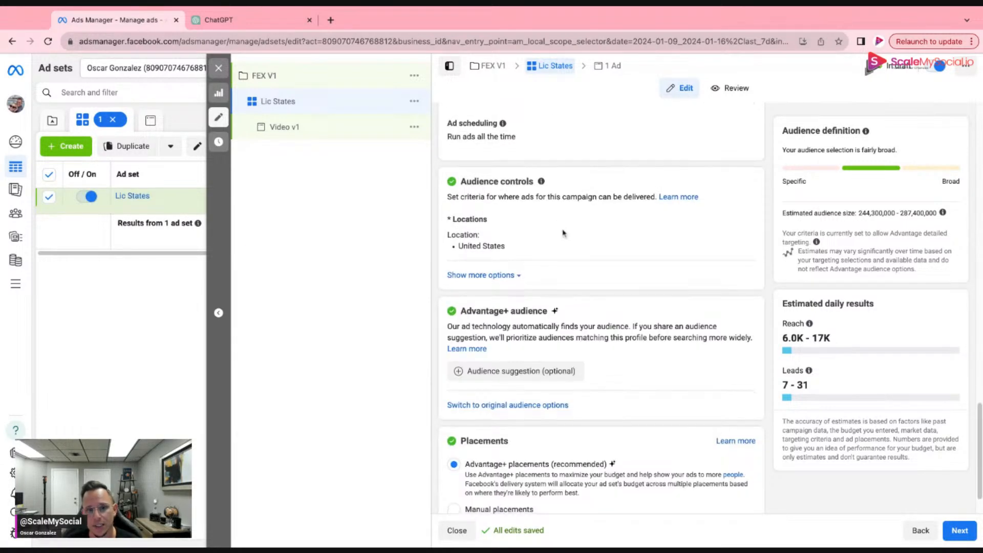
pyautogui.scroll(8, 563, 233)
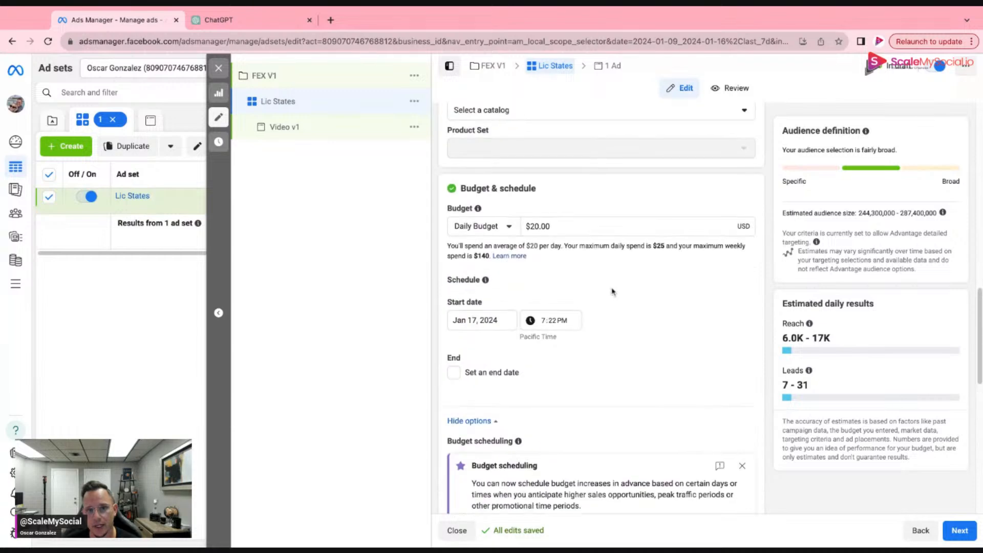
pyautogui.scroll(5, 612, 292)
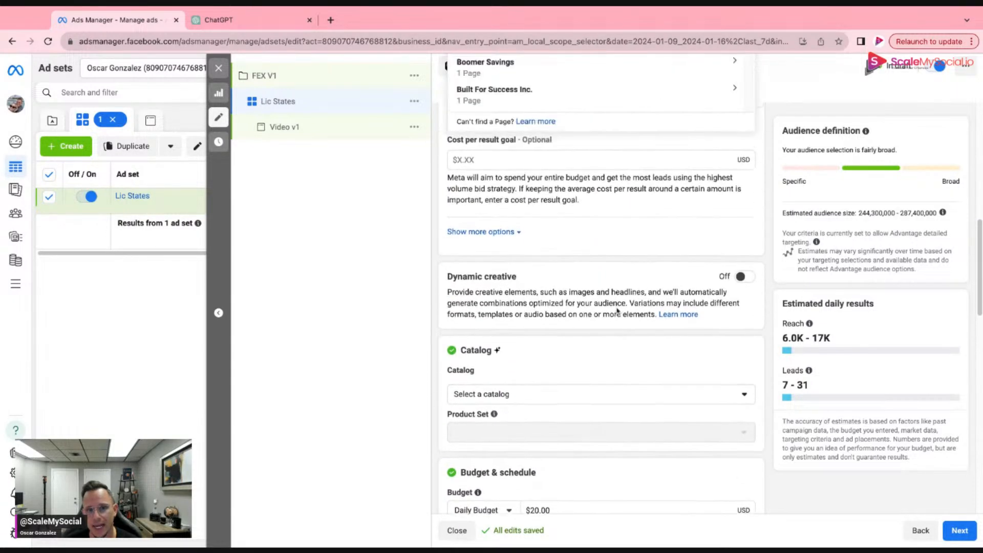
pyautogui.scroll(5, 616, 309)
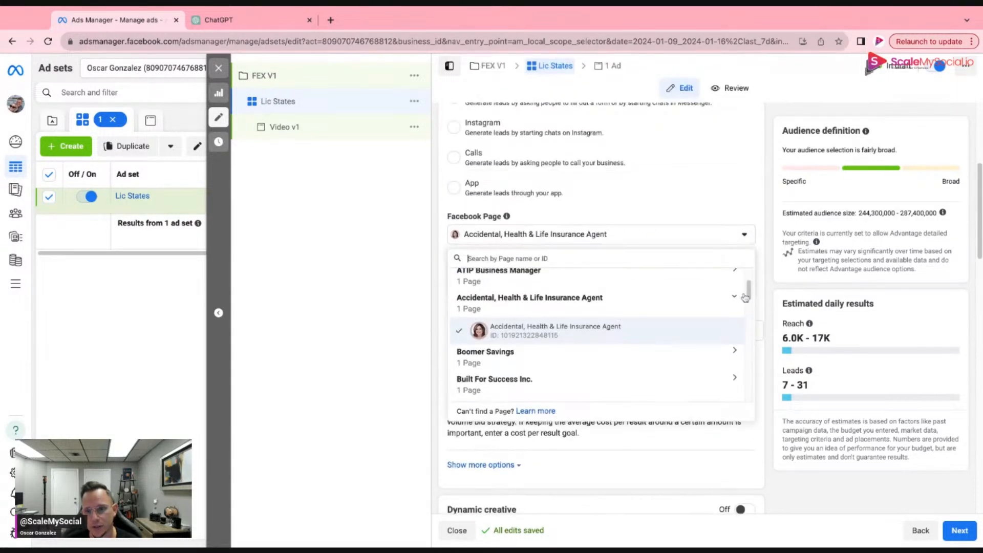
pyautogui.moveTo(744, 297); pyautogui.dragTo(747, 390)
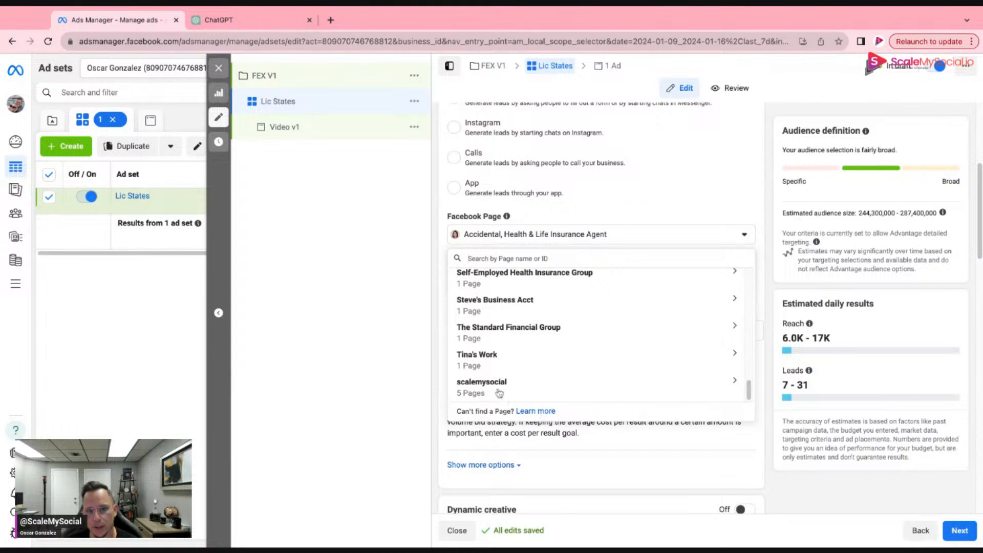
pyautogui.click(499, 392)
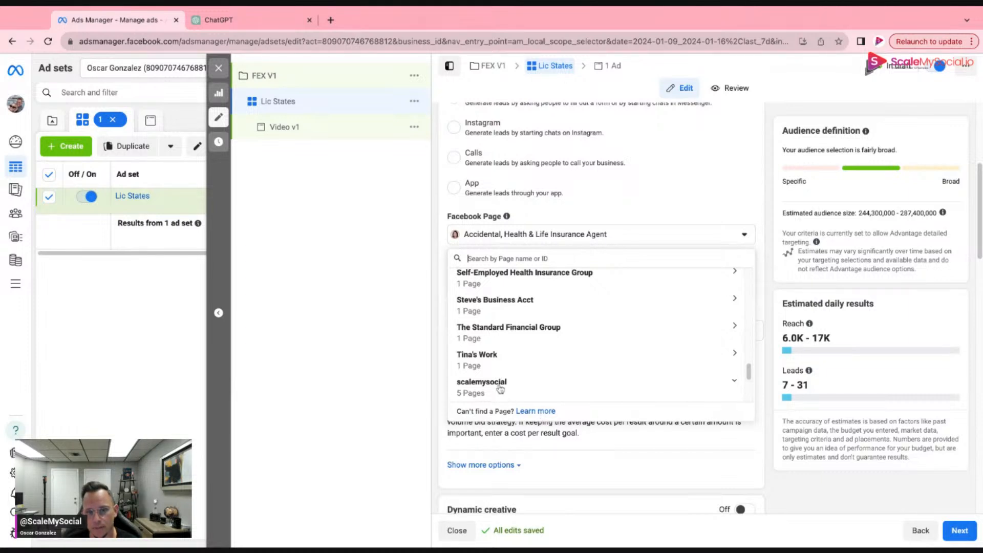
pyautogui.click(500, 389)
pyautogui.click(733, 382)
pyautogui.scroll(-3, 532, 351)
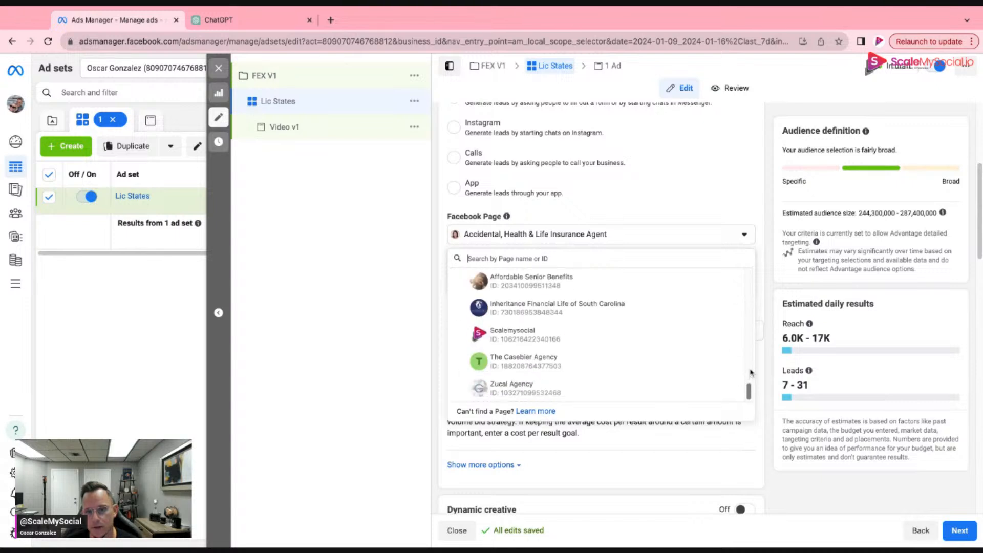
pyautogui.click(526, 340)
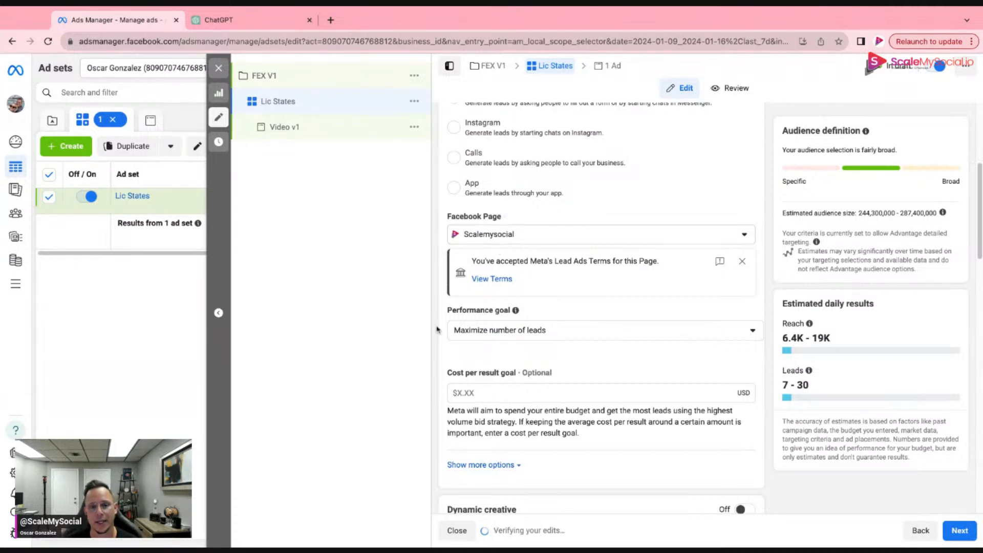
# Review the ad set's conversion location and the available performance goals, keeping Maximize number of leads.
pyautogui.scroll(3, 437, 329)
pyautogui.scroll(3, 438, 328)
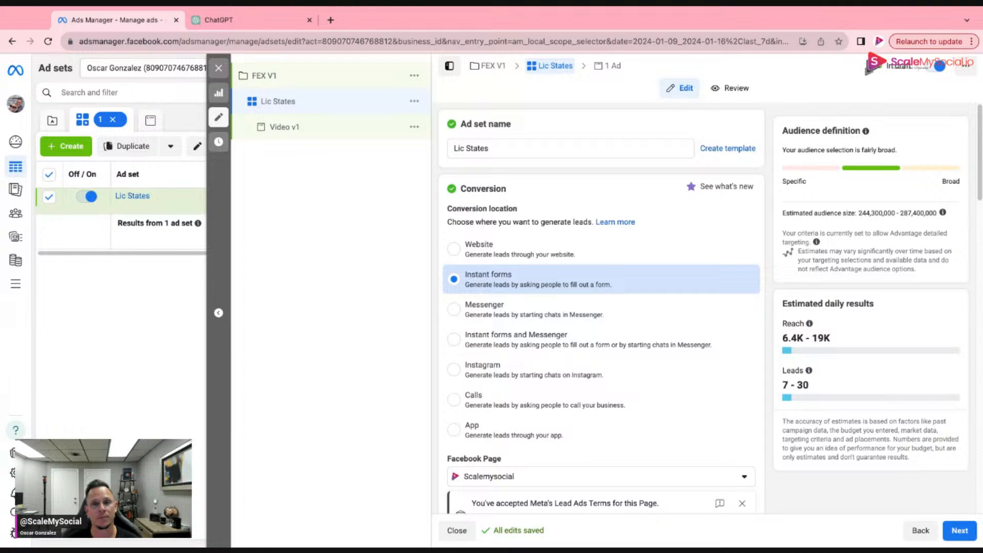
pyautogui.scroll(-5, 526, 351)
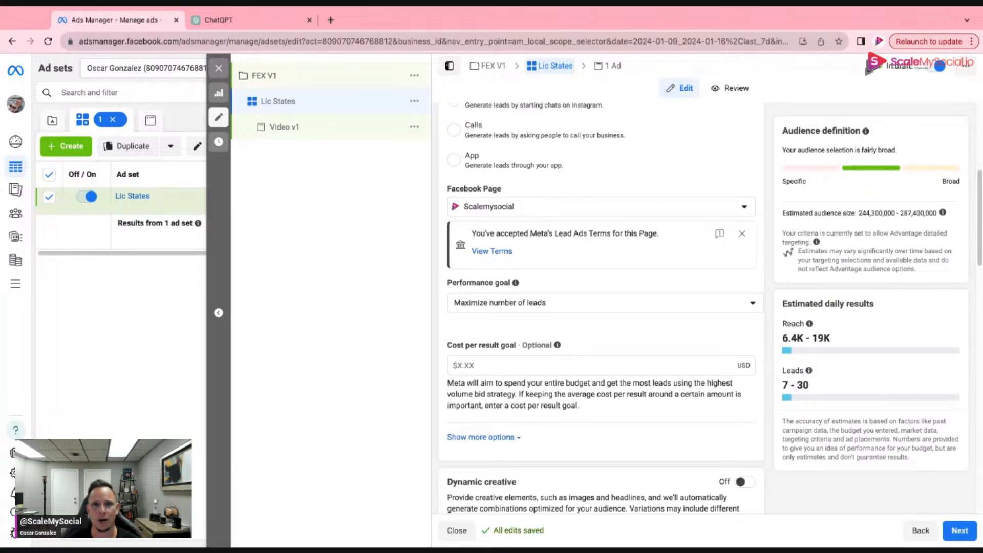
pyautogui.scroll(-2, 544, 314)
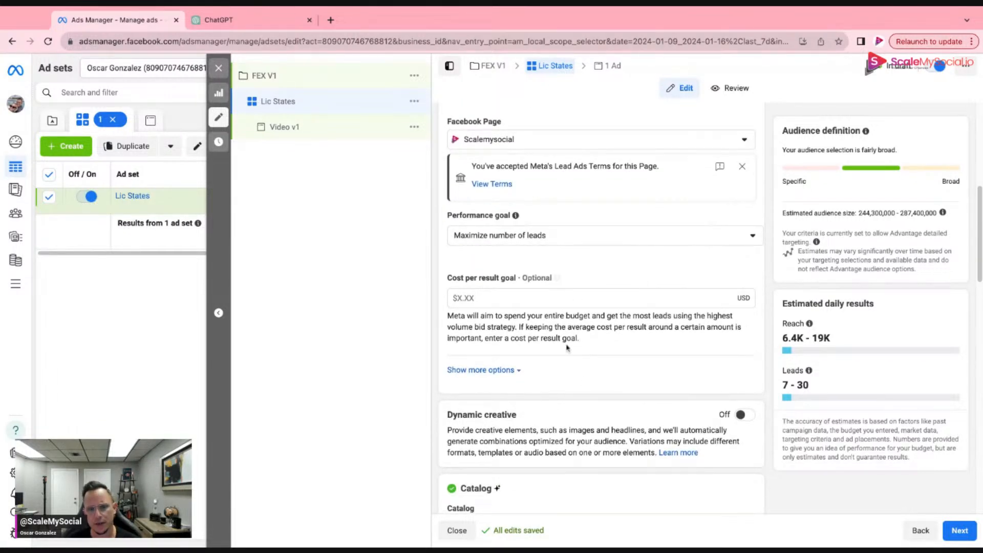
pyautogui.scroll(-2, 567, 343)
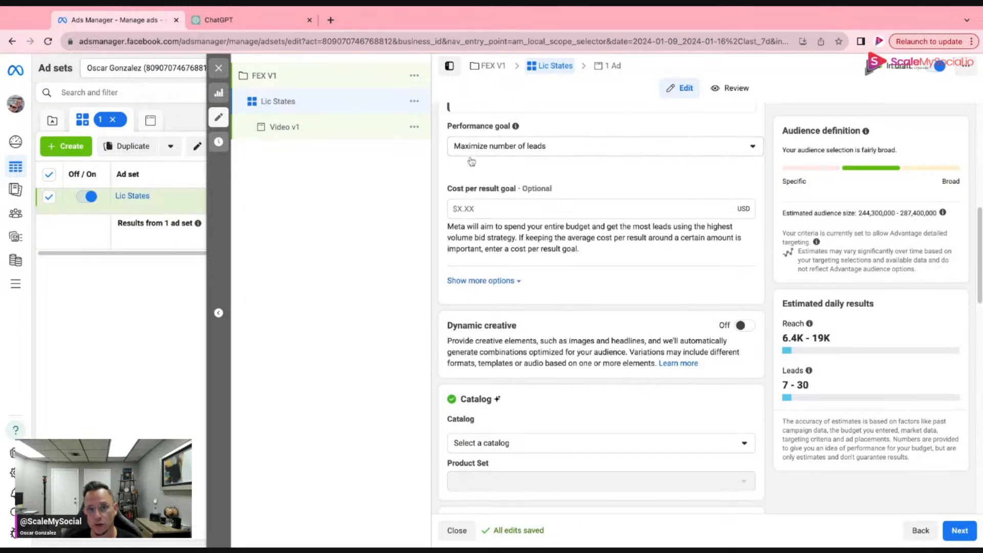
pyautogui.click(506, 150)
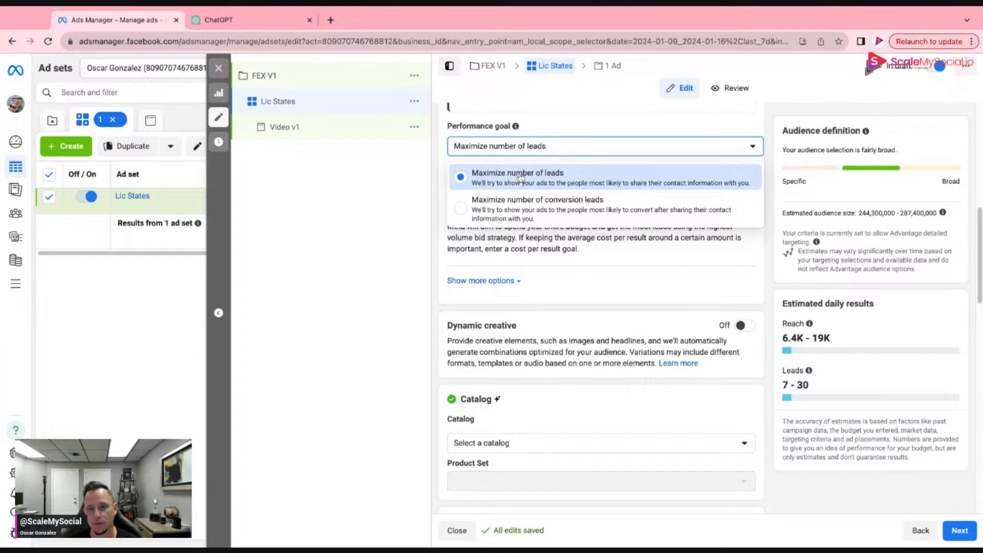
pyautogui.click(517, 152)
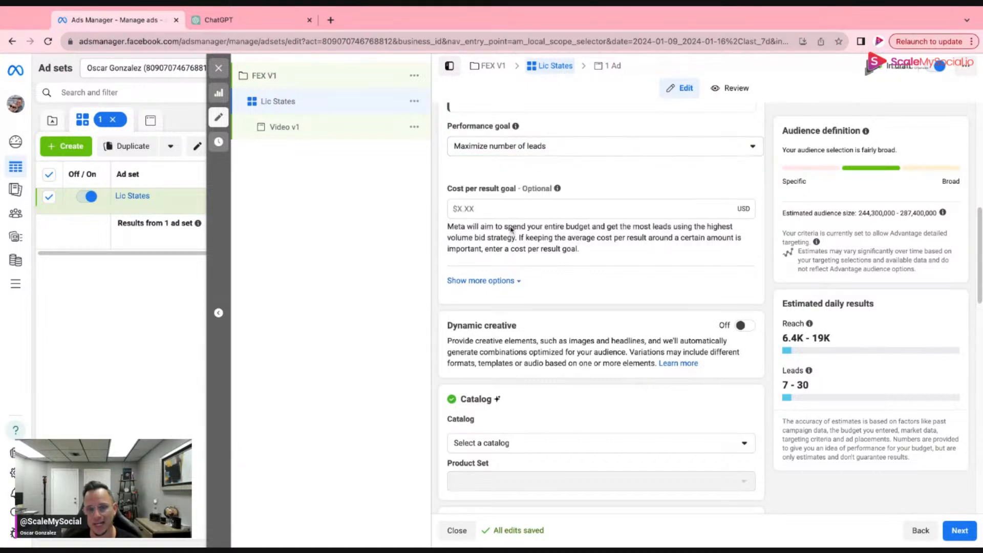
# Set the ad set's daily budget to $50.
pyautogui.scroll(-1, 548, 303)
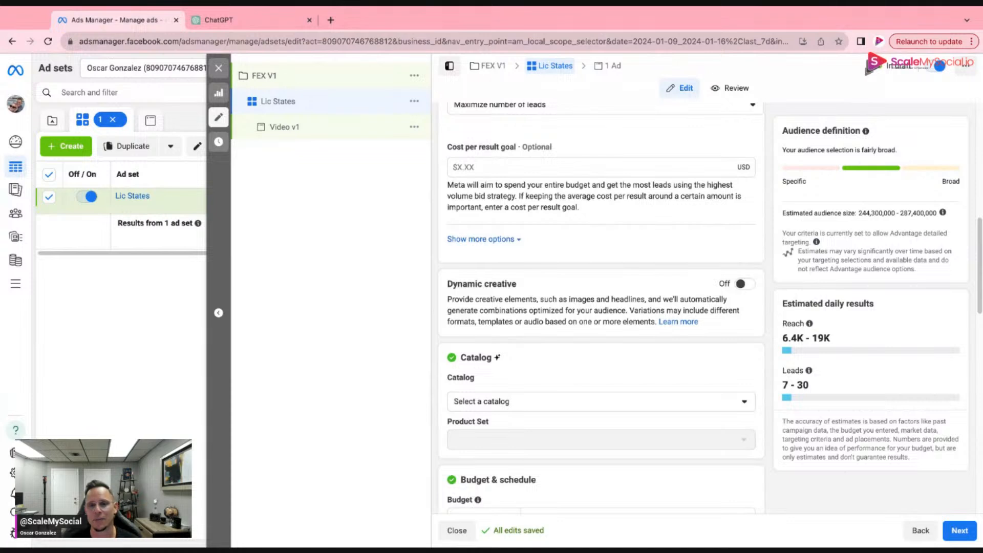
pyautogui.scroll(-3, 552, 291)
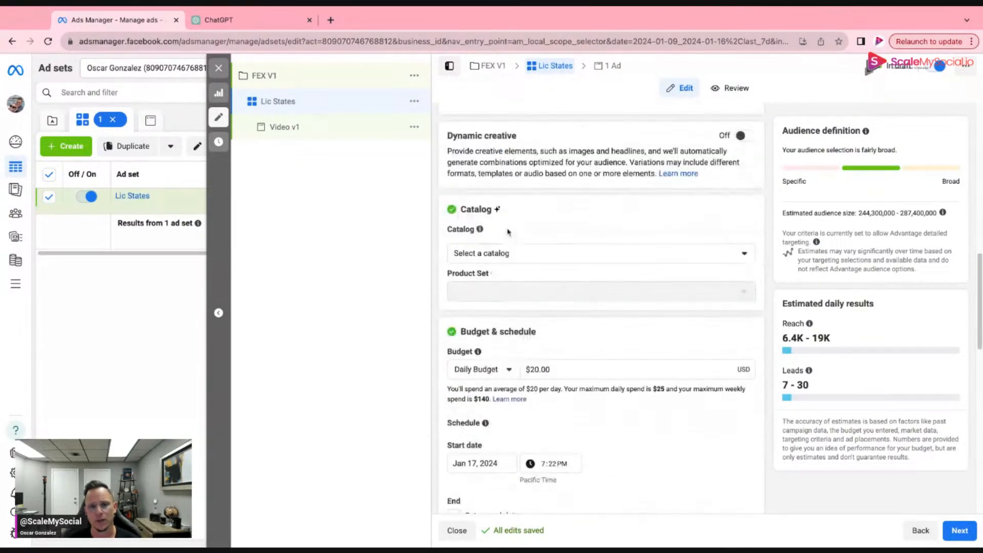
pyautogui.scroll(-3, 608, 311)
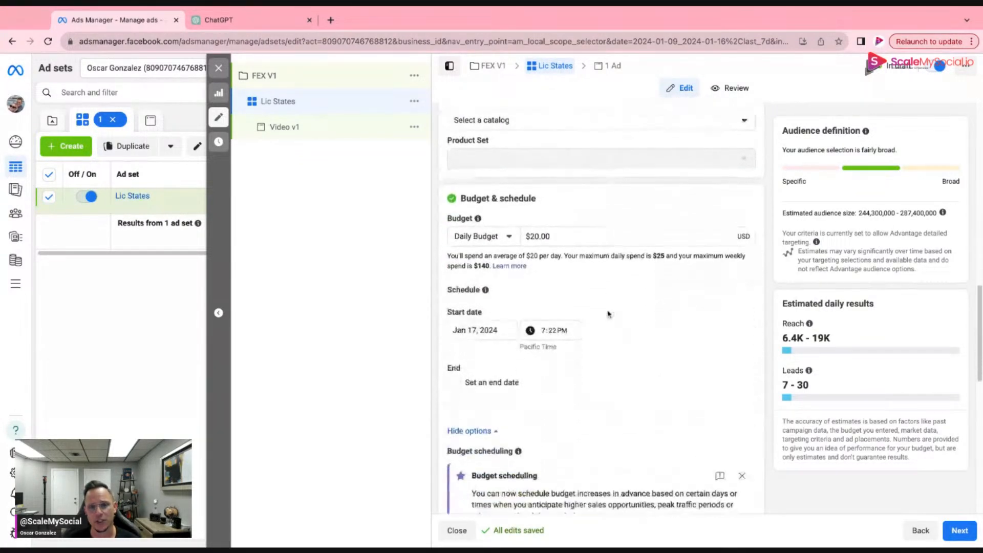
pyautogui.tripleClick(553, 237)
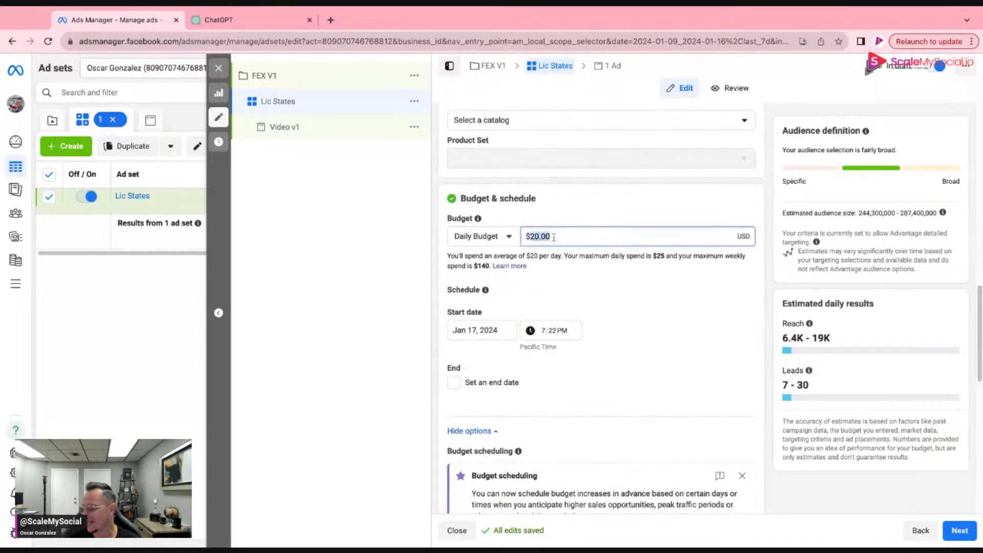
pyautogui.write('50')
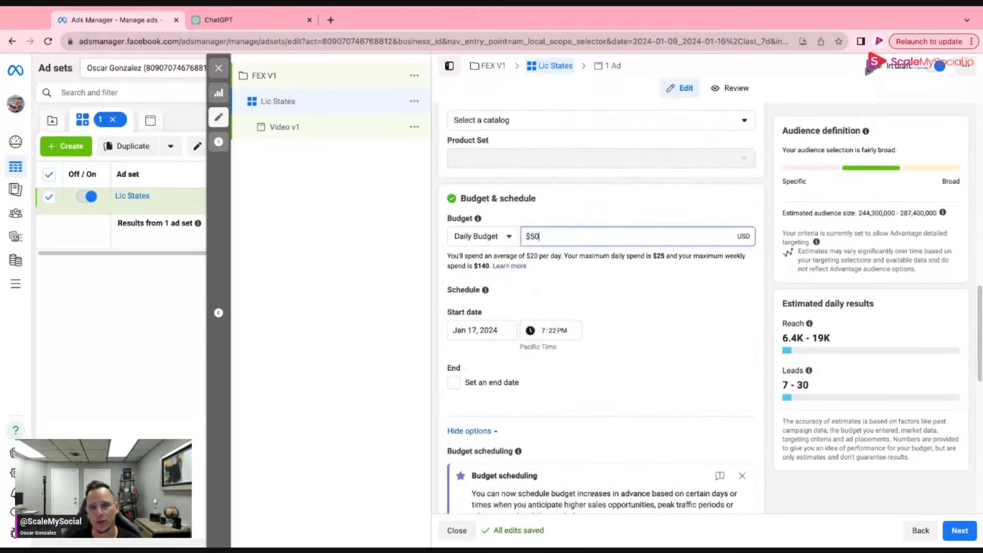
pyautogui.click(630, 302)
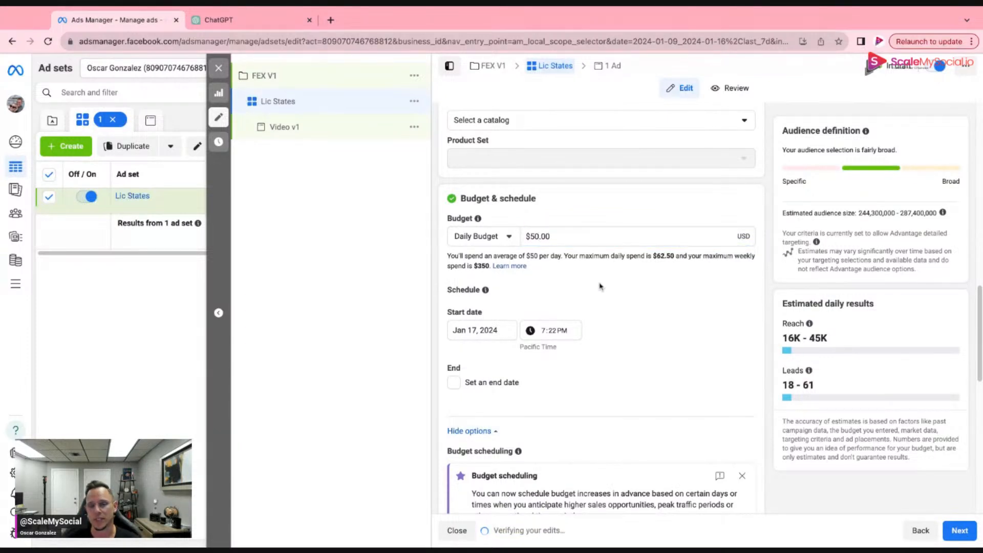
# Schedule the ad set to start on Jan 17, 2024 at 12:00 AM Pacific Time.
pyautogui.scroll(-2, 607, 311)
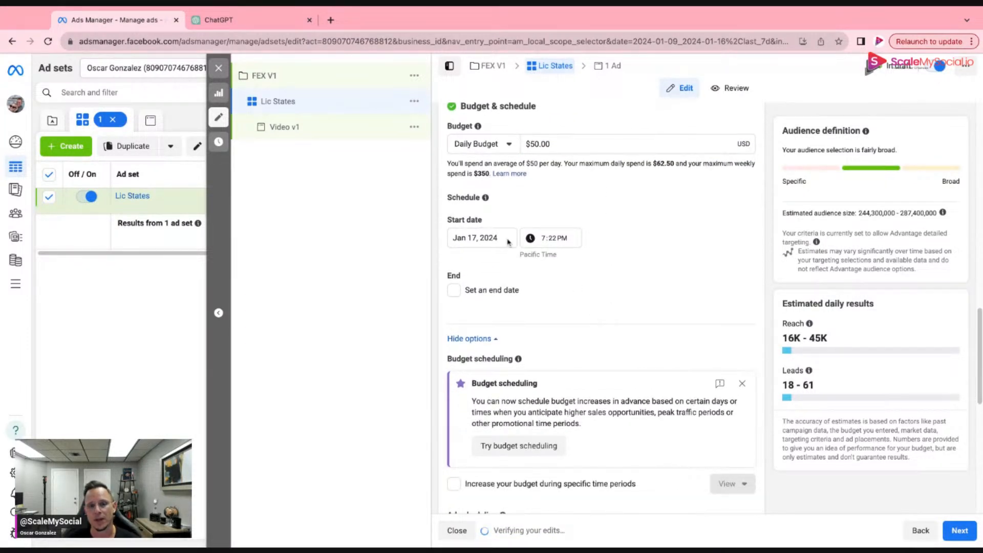
pyautogui.click(476, 239)
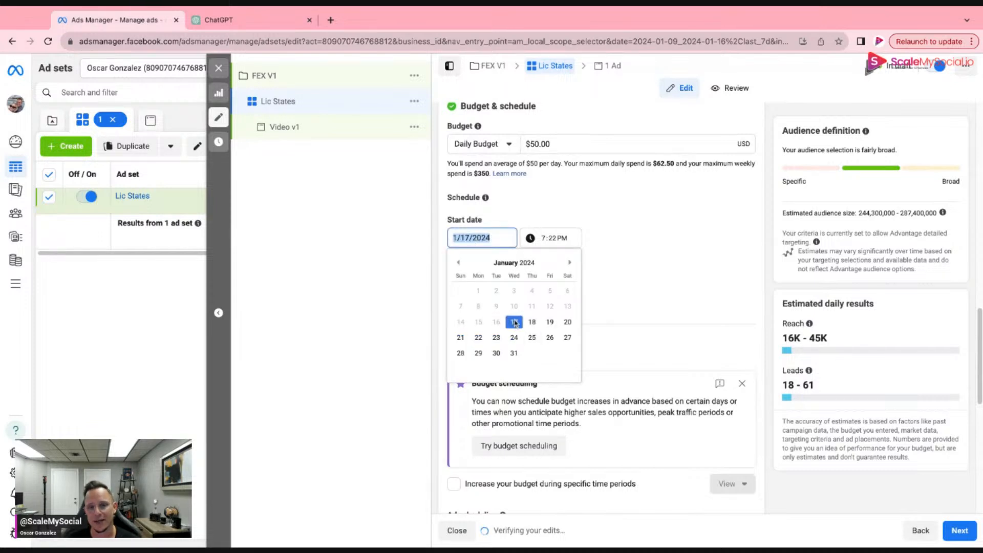
pyautogui.click(515, 323)
pyautogui.click(545, 244)
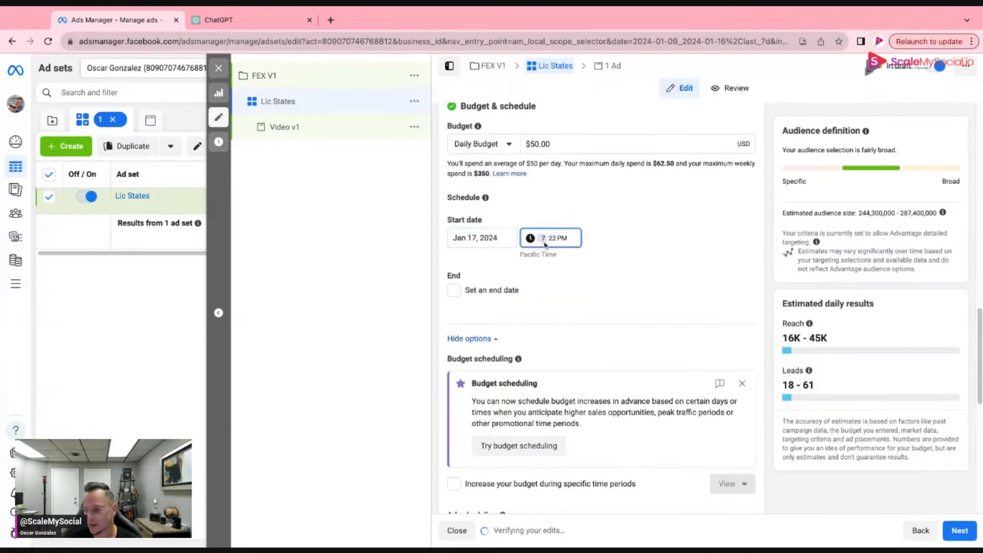
pyautogui.write('12')
pyautogui.click(554, 239)
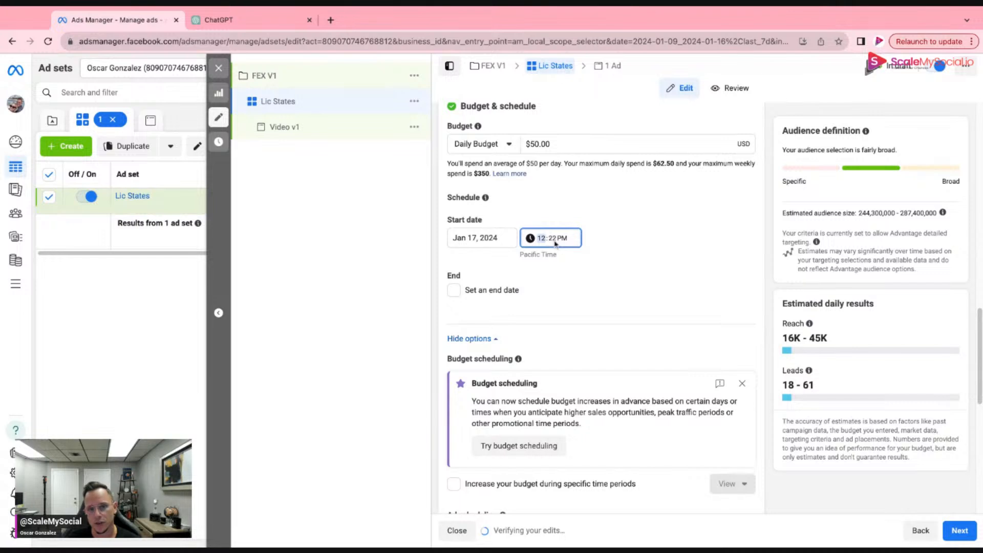
pyautogui.write('00')
pyautogui.click(564, 239)
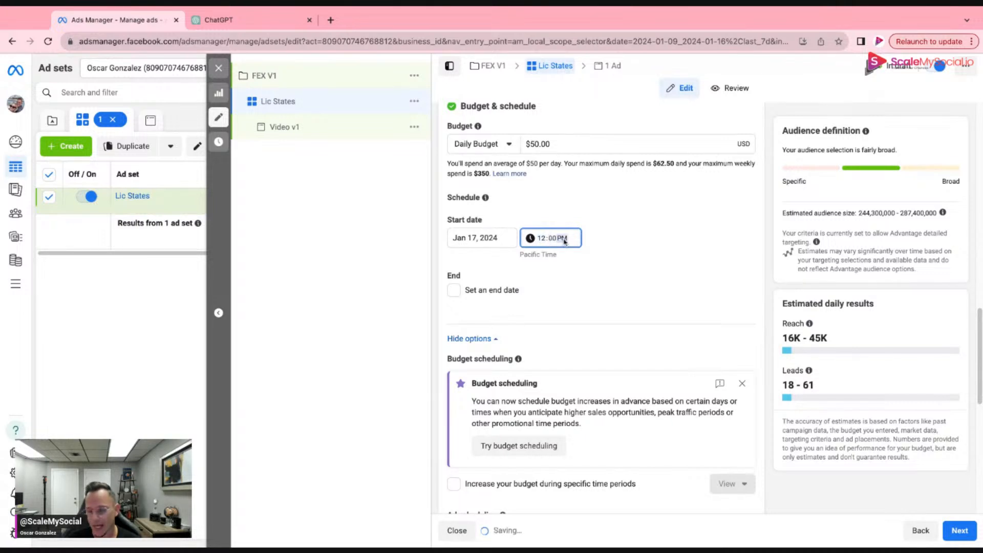
pyautogui.write('a')
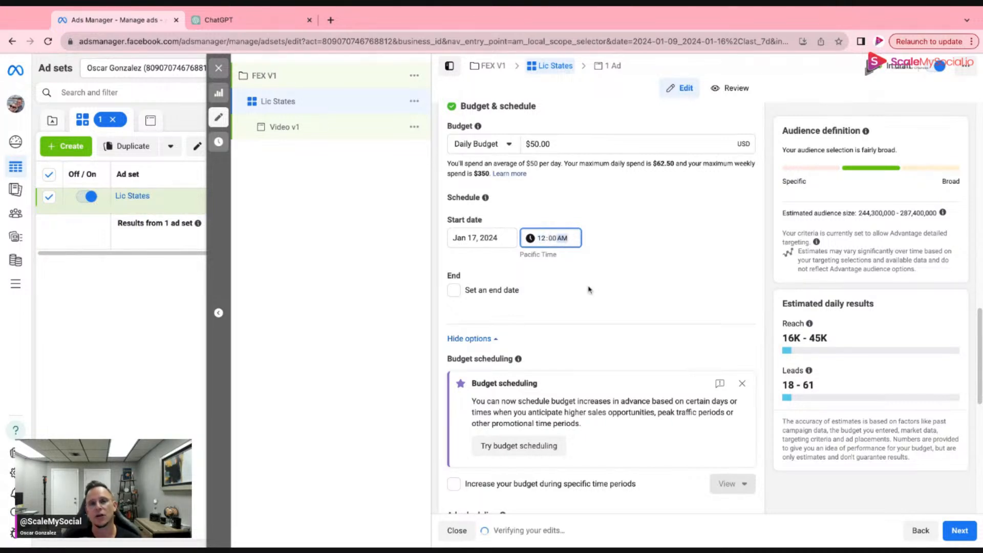
pyautogui.click(588, 288)
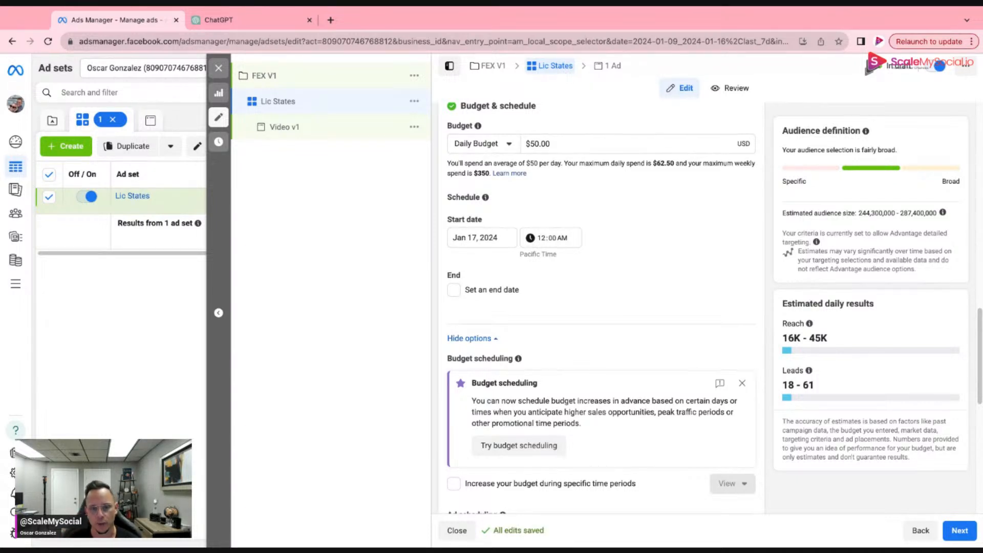
# Switch the Lic States ad set from Advantage+ audience to the original audience options.
pyautogui.scroll(-3, 597, 297)
pyautogui.scroll(-4, 598, 297)
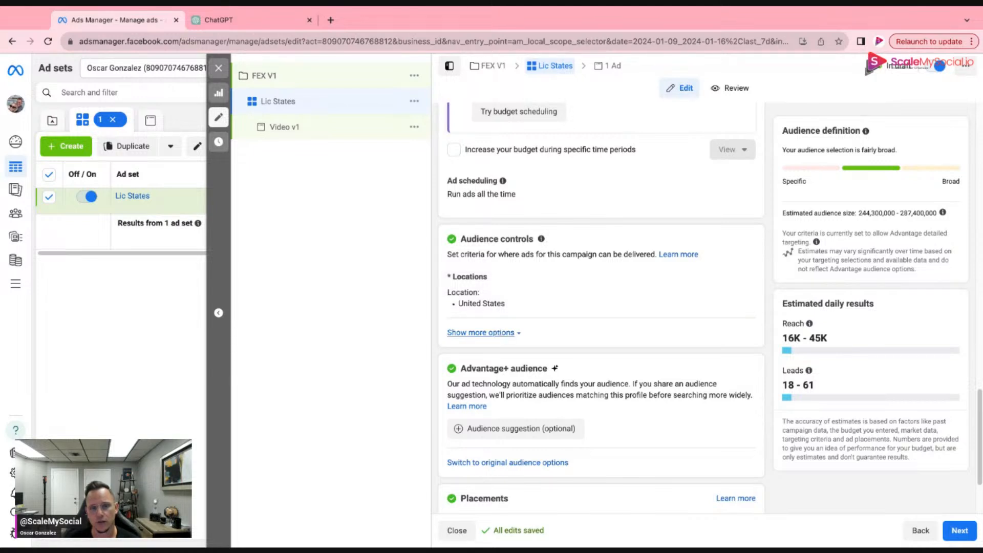
pyautogui.click(480, 332)
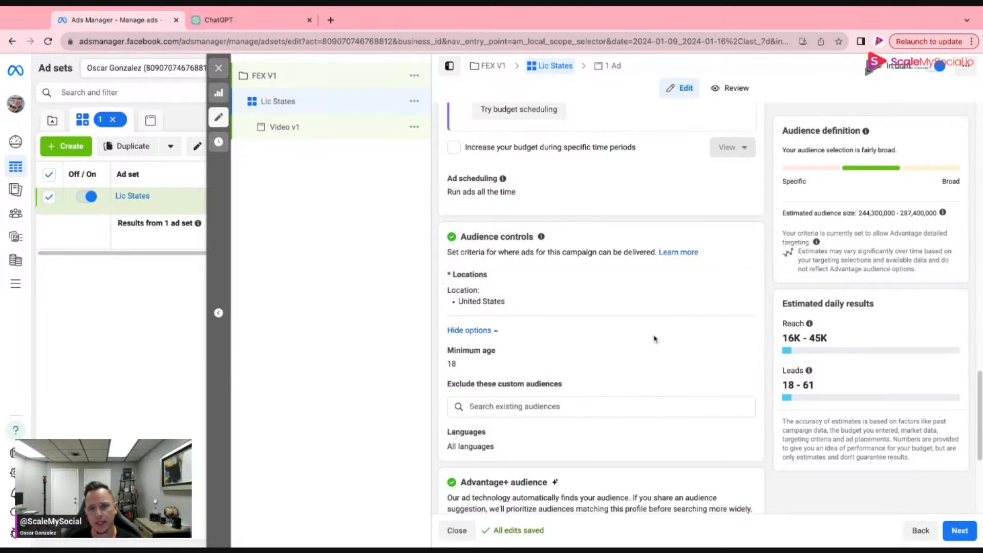
pyautogui.scroll(-3, 638, 339)
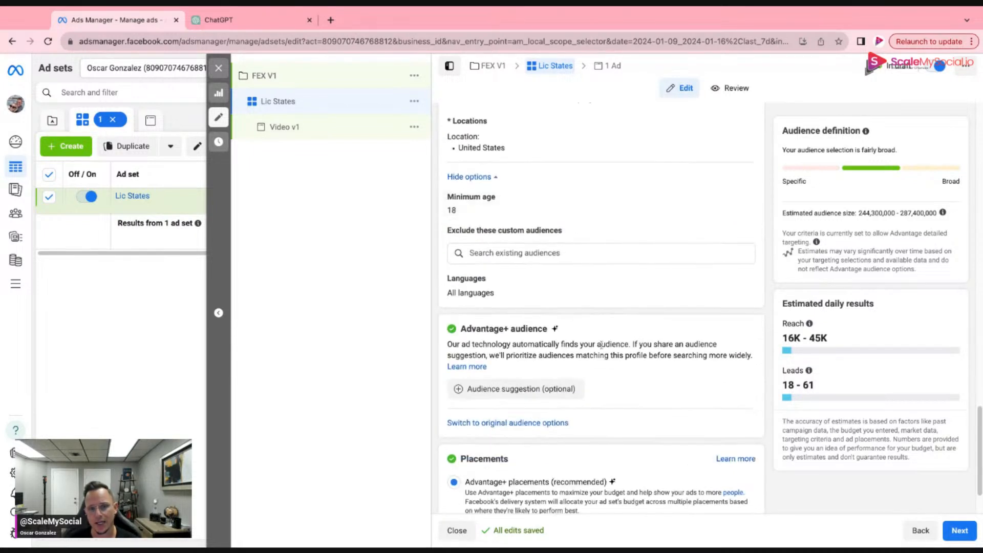
pyautogui.click(505, 424)
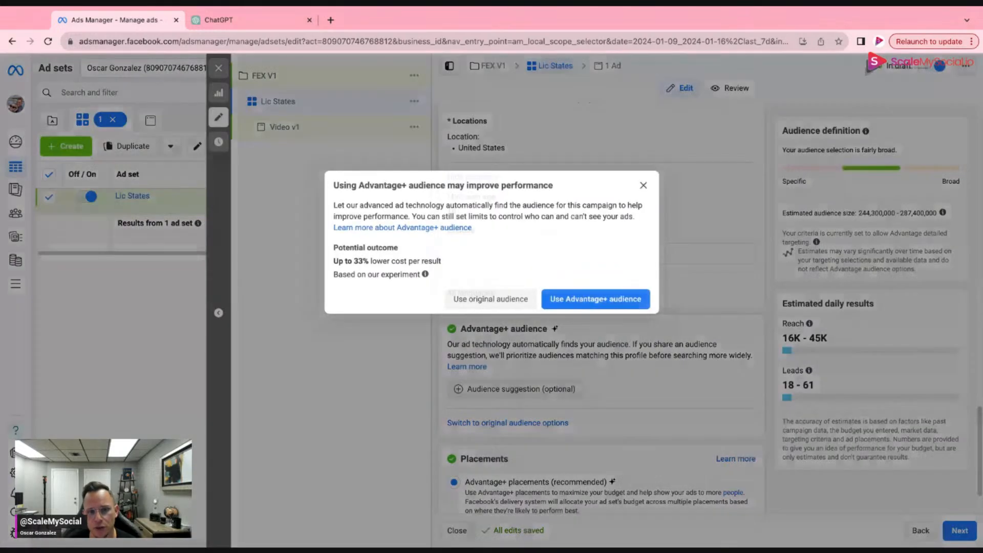
pyautogui.click(489, 301)
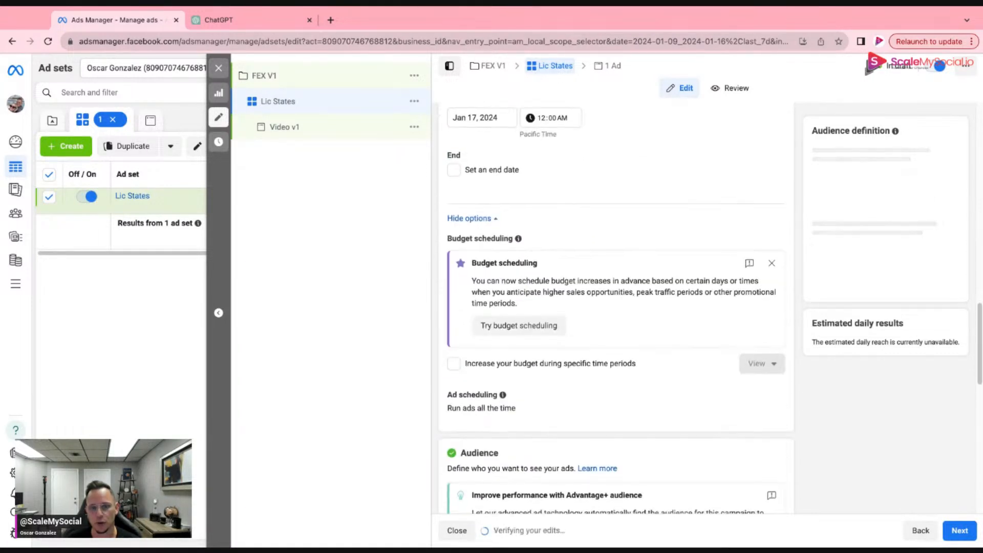
# Remove United States from the ad set's audience locations.
pyautogui.scroll(-3, 599, 307)
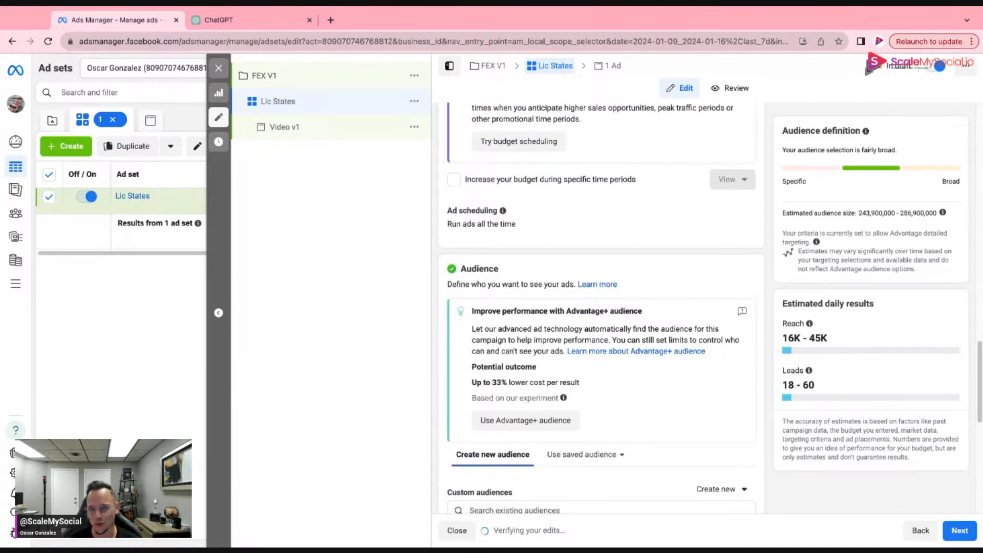
pyautogui.scroll(-2, 602, 307)
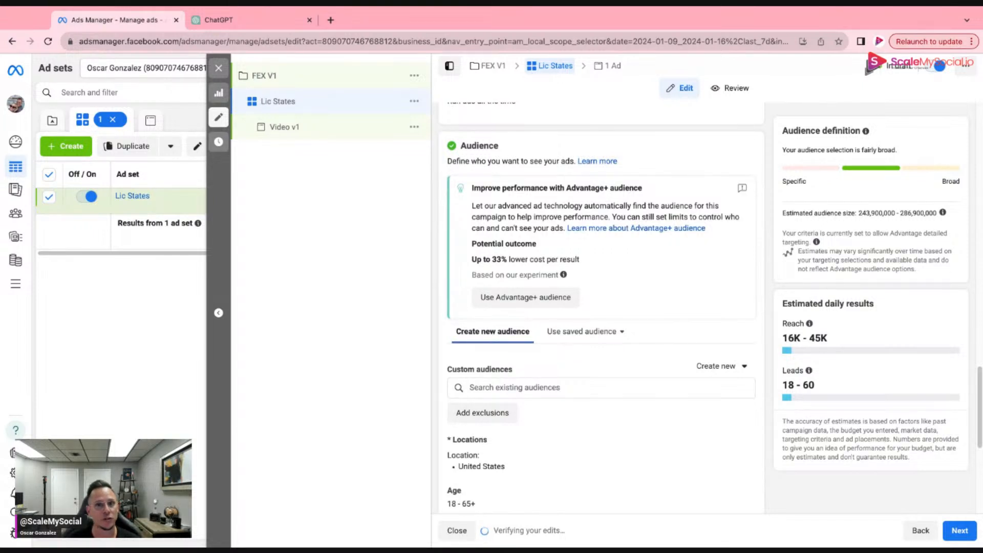
pyautogui.scroll(-2, 551, 402)
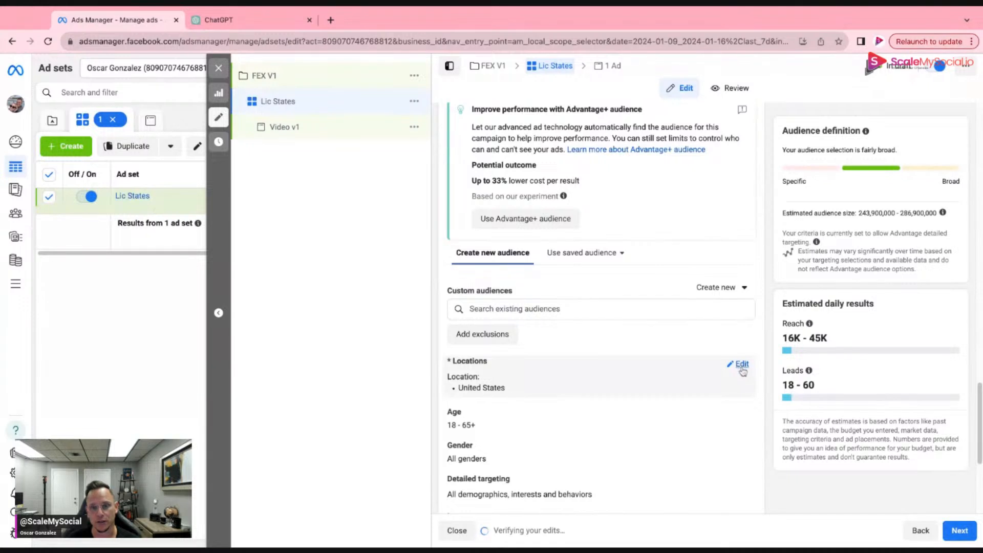
pyautogui.click(740, 364)
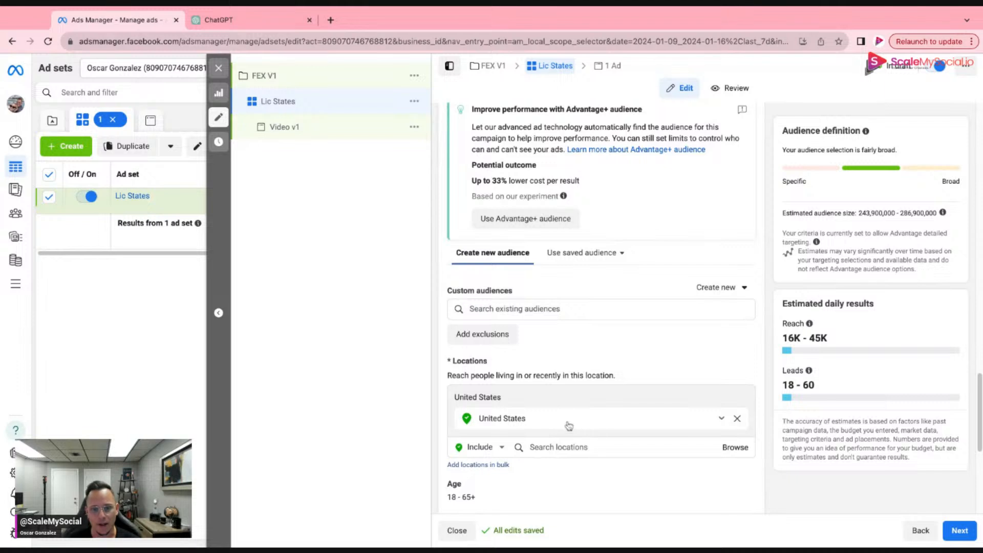
pyautogui.click(736, 419)
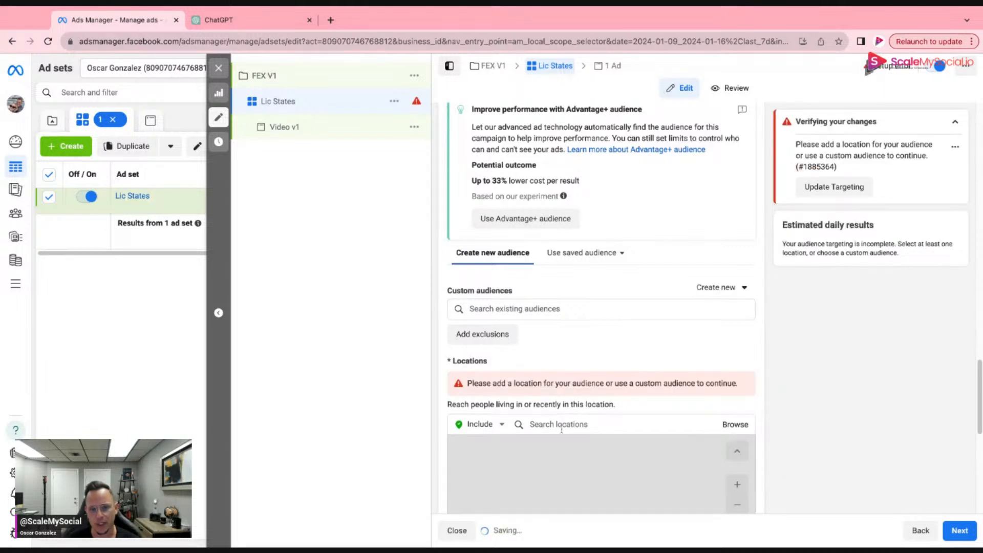
# Include the state of California, United States, in the audience locations.
pyautogui.click(561, 425)
pyautogui.write('ca')
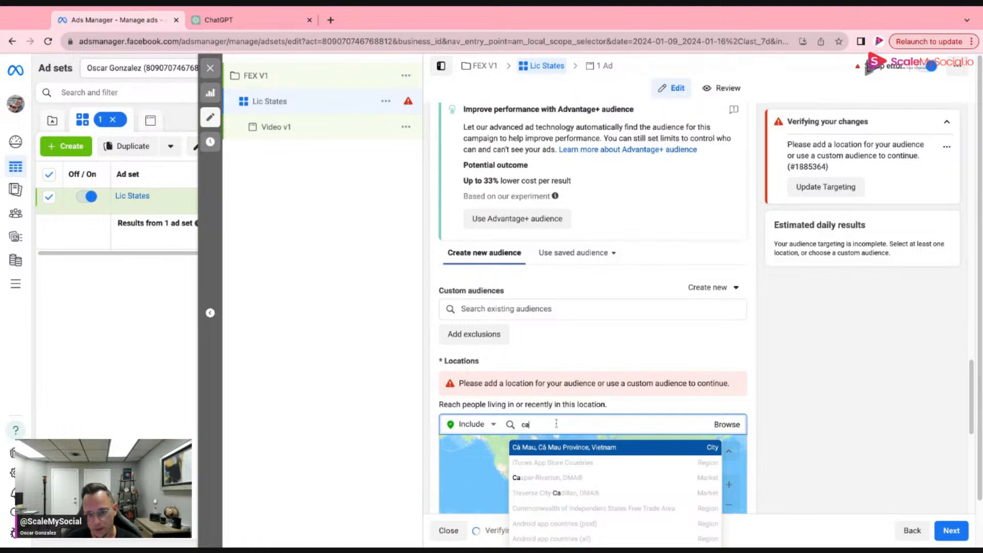
pyautogui.write('li')
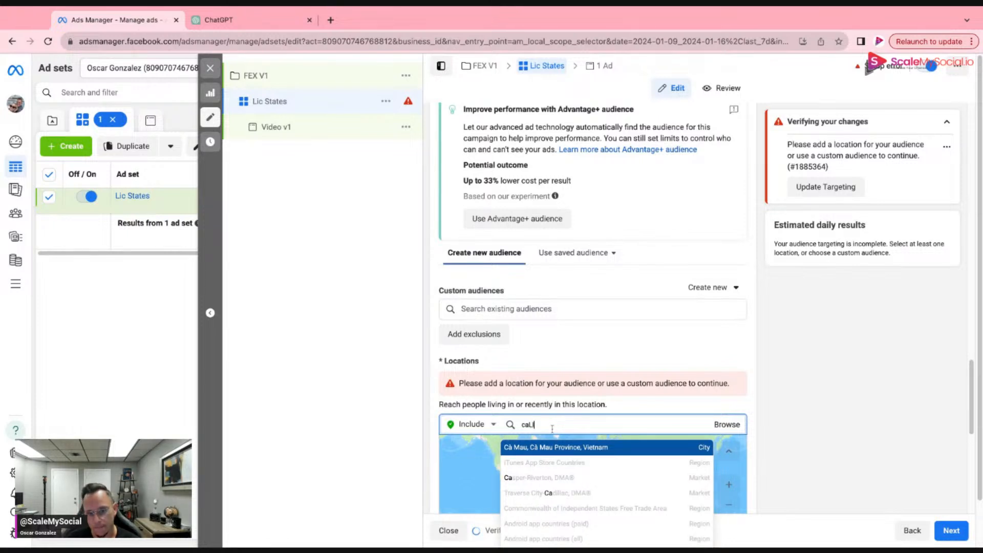
pyautogui.press('BackSpace')
pyautogui.press('BackSpace')
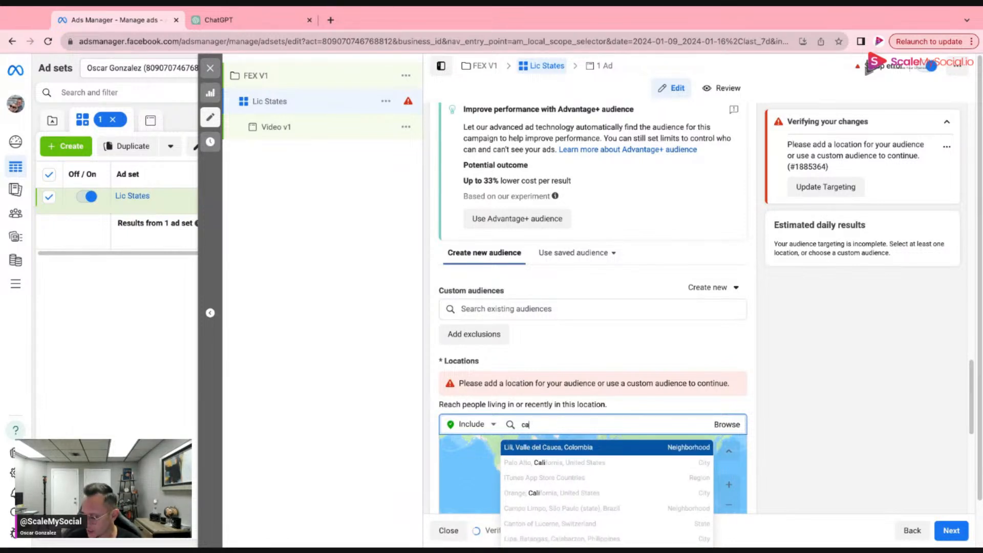
pyautogui.write('lifor')
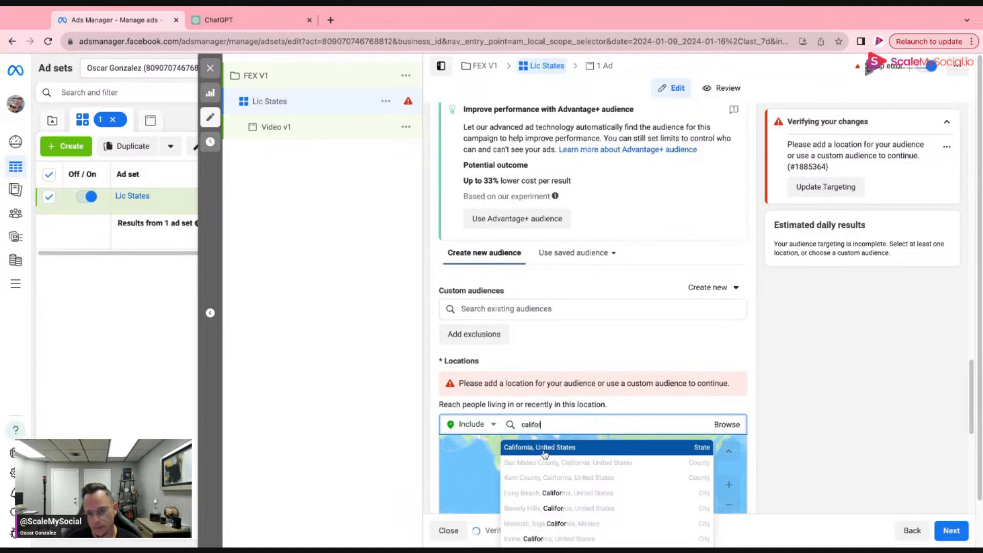
pyautogui.click(544, 448)
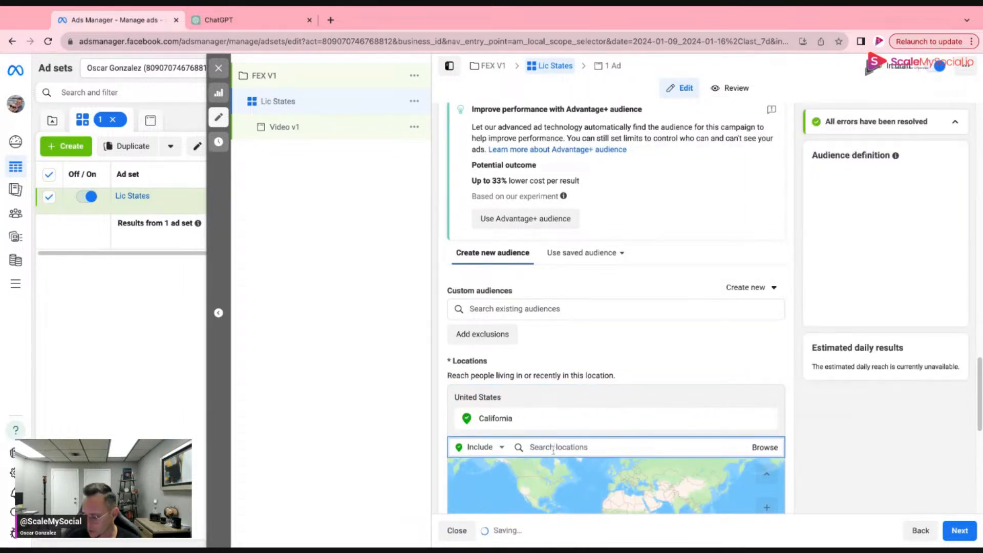
# Include the states of Florida and Texas in the audience locations.
pyautogui.write('flori')
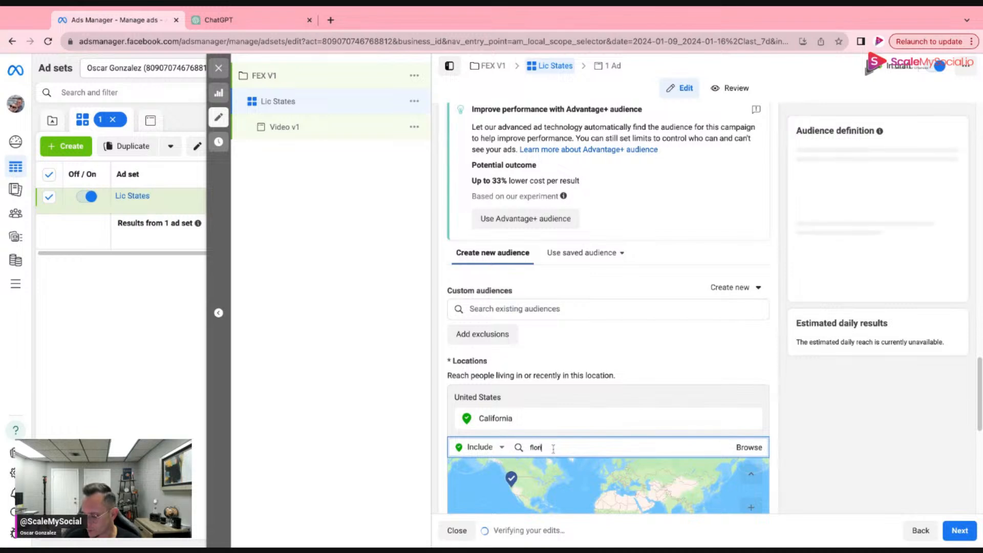
pyautogui.write('da')
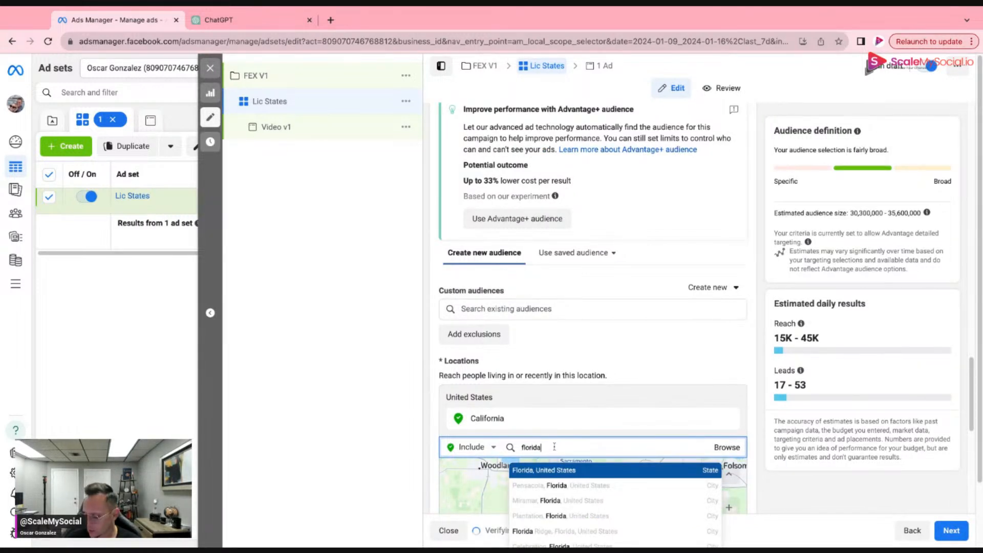
pyautogui.press('Return')
pyautogui.write('texas')
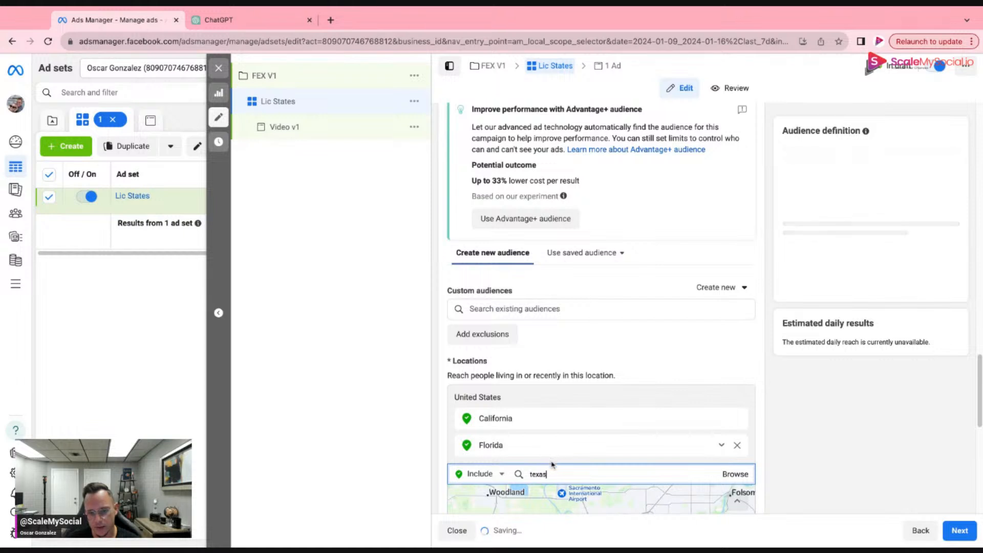
pyautogui.scroll(-2, 553, 462)
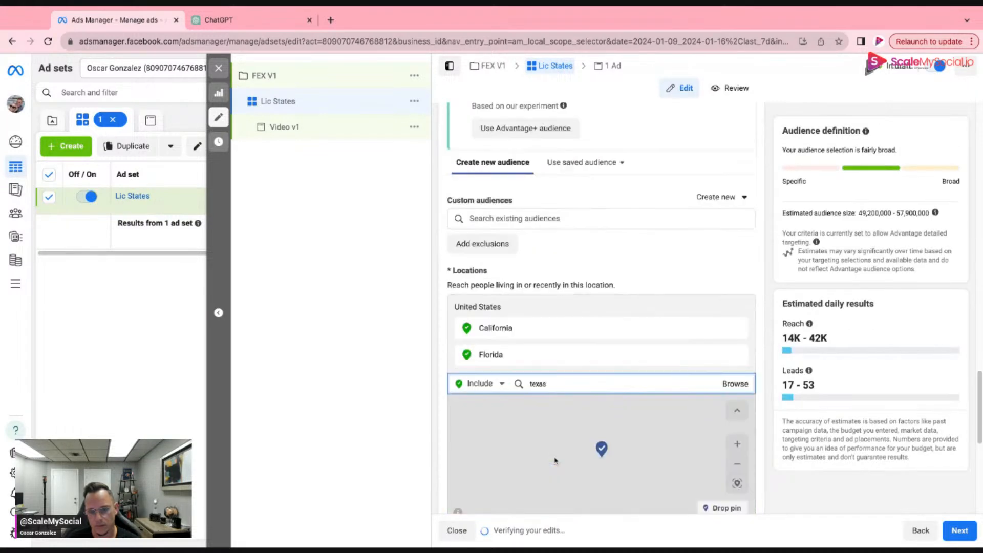
pyautogui.click(547, 385)
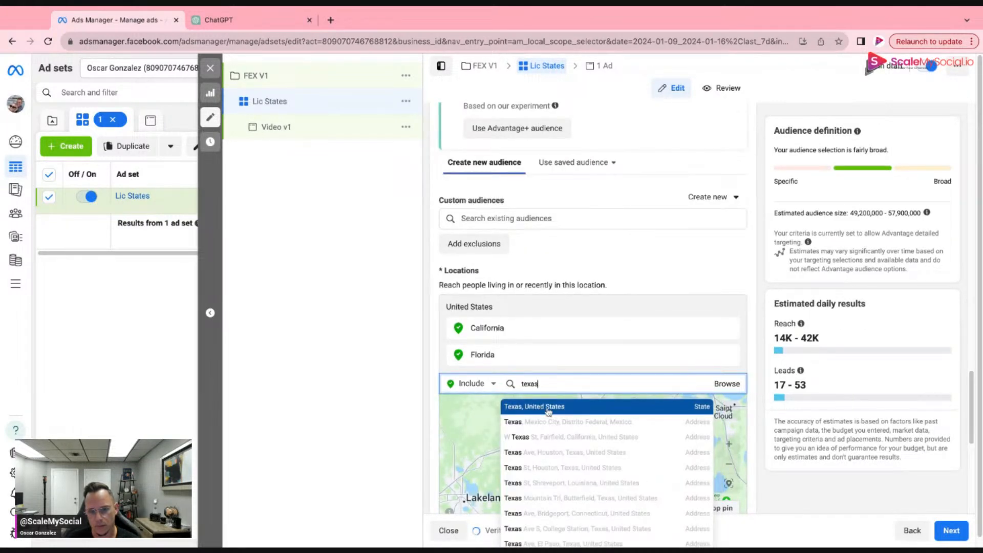
pyautogui.click(547, 407)
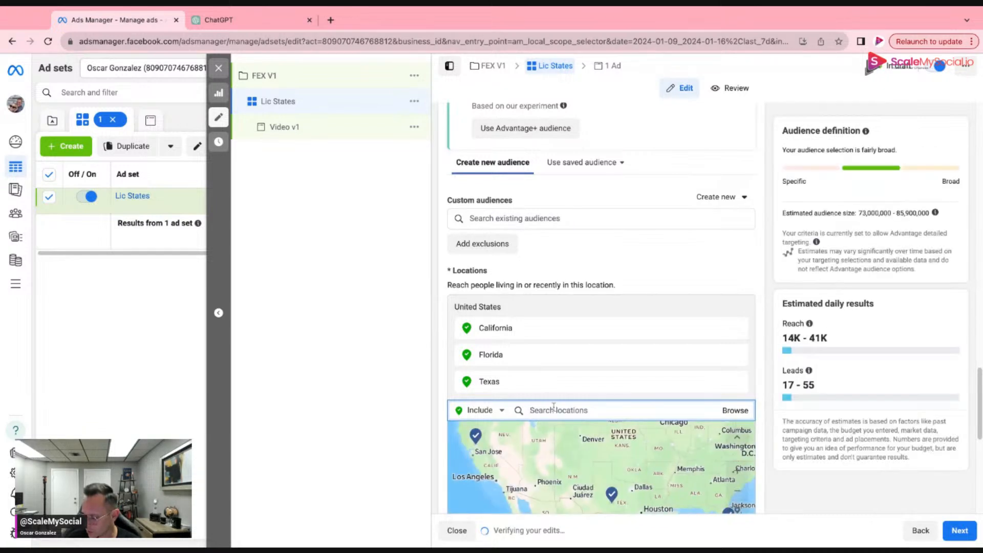
# Include the state of North Carolina in the audience locations and highlight the note on which people the locations reach.
pyautogui.write('north')
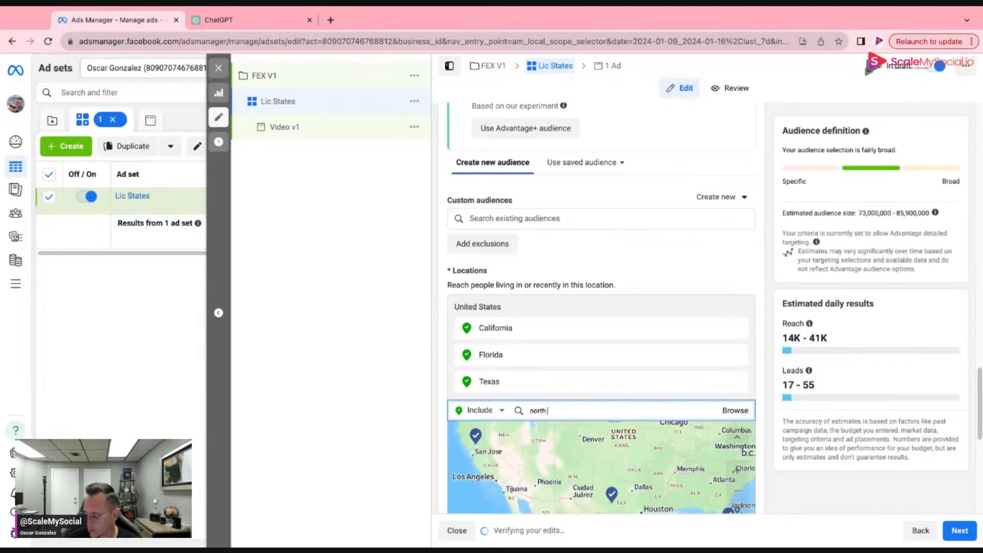
pyautogui.write(' caroli')
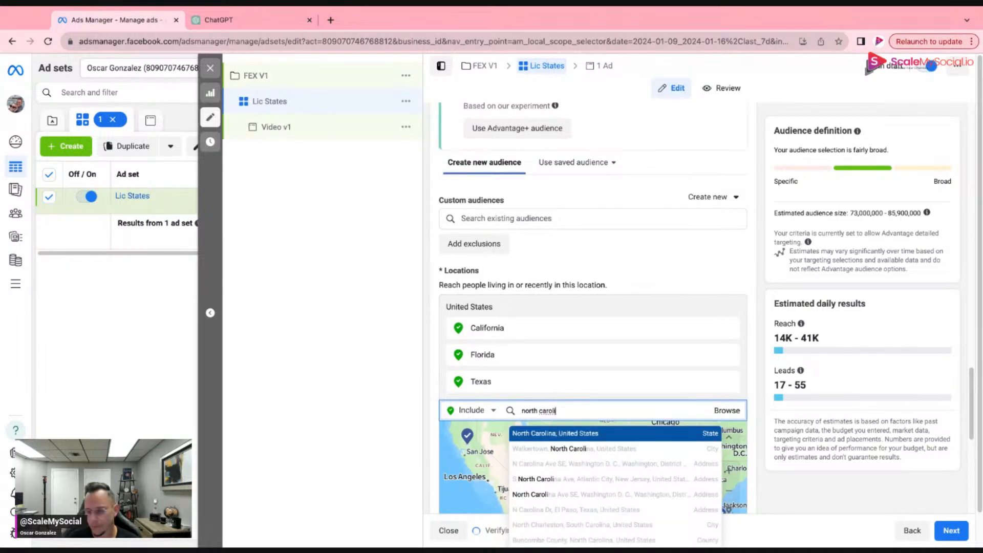
pyautogui.press('Return')
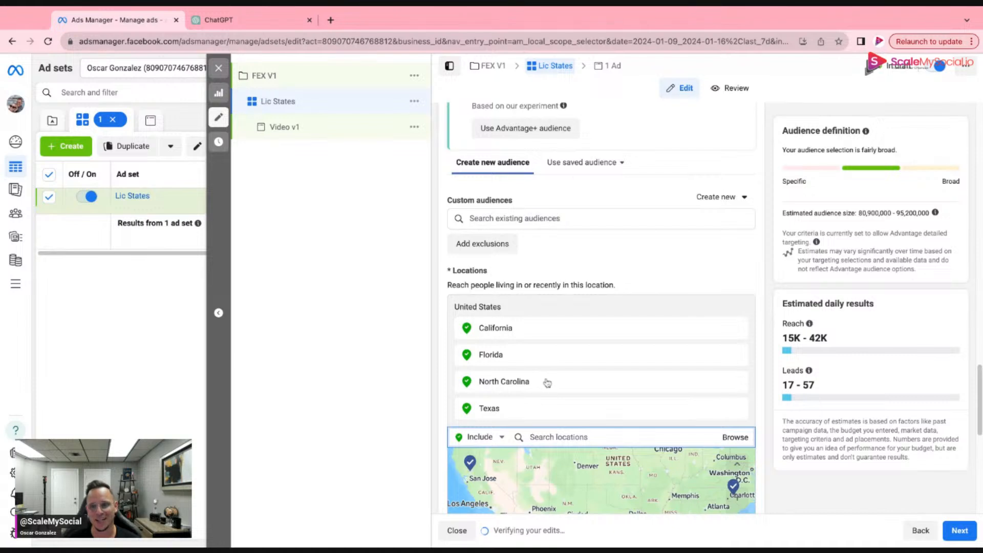
pyautogui.scroll(-1, 549, 381)
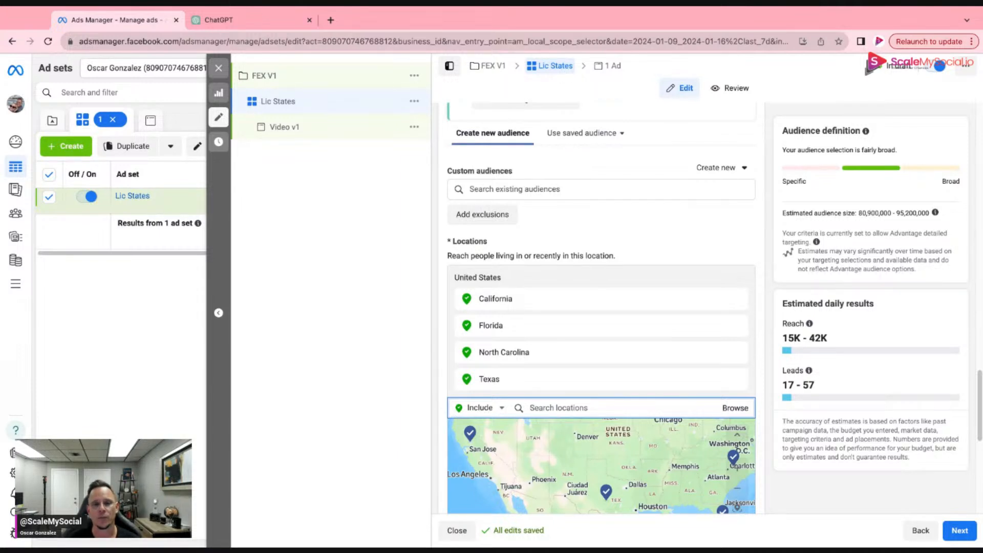
pyautogui.moveTo(447, 255); pyautogui.dragTo(616, 256)
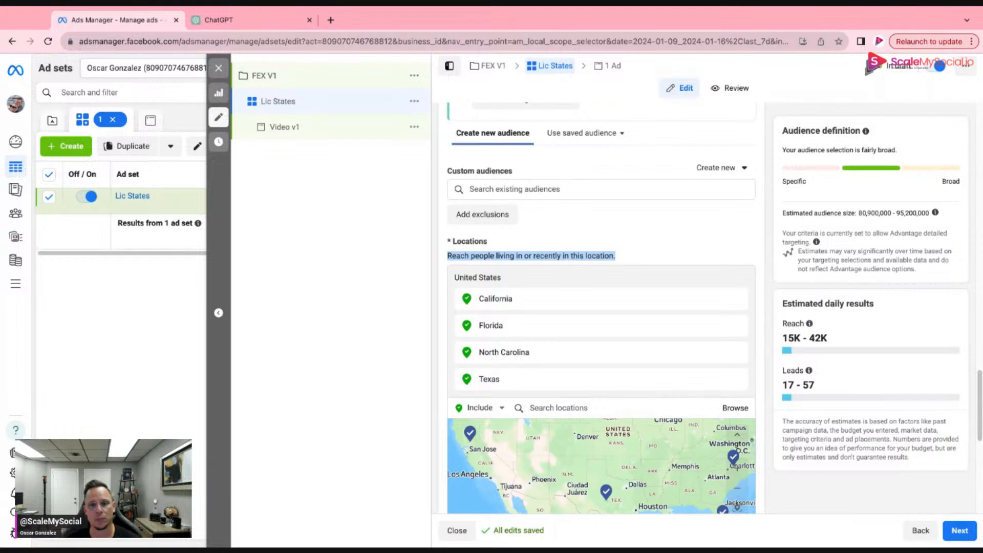
pyautogui.click(609, 237)
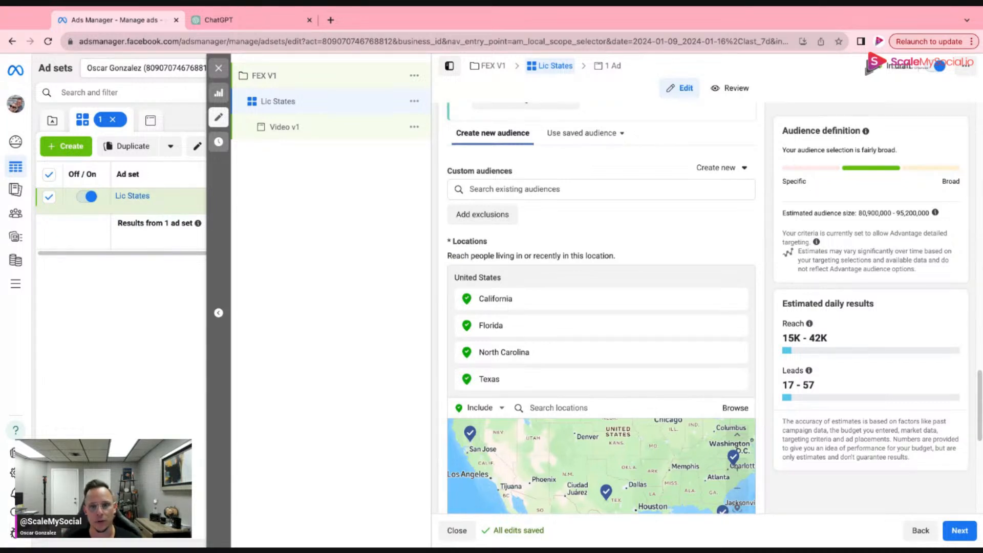
# Set the audience's minimum age to 47, keeping 65+ as the maximum.
pyautogui.scroll(-3, 529, 271)
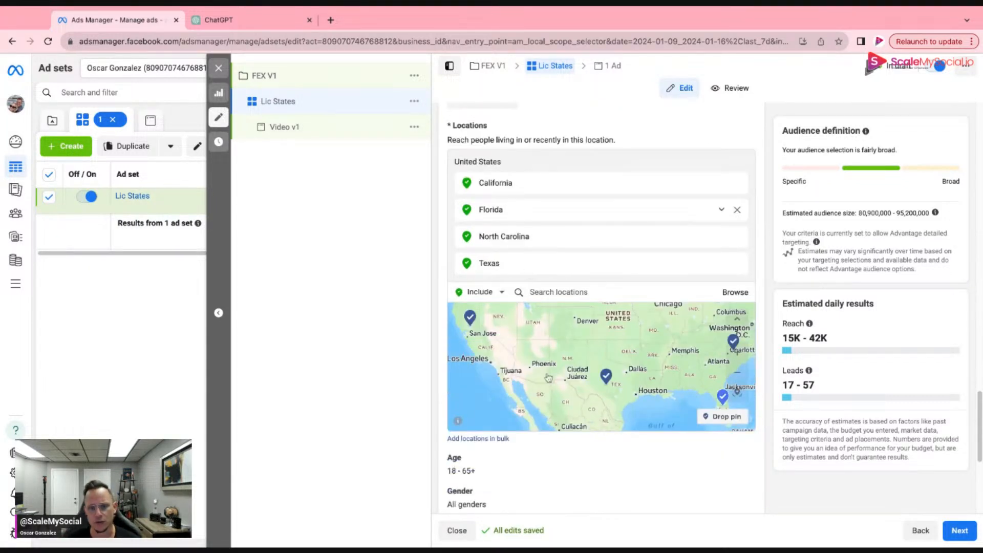
pyautogui.scroll(-2, 580, 462)
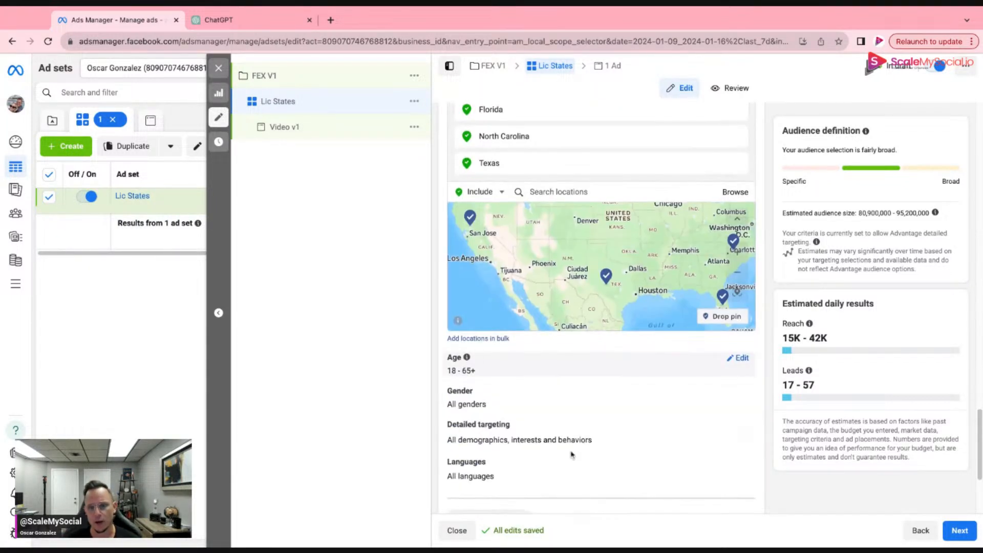
pyautogui.click(745, 360)
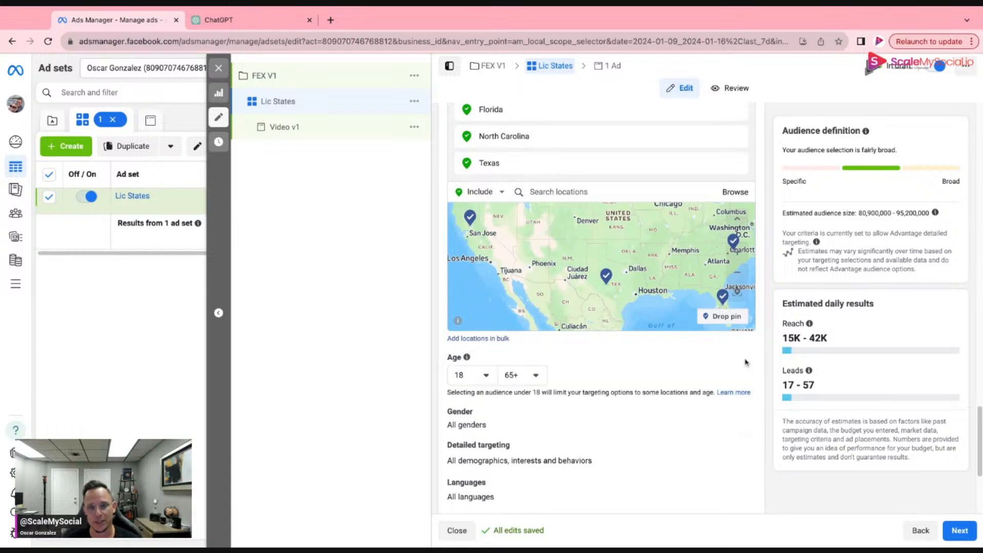
pyautogui.click(486, 377)
pyautogui.scroll(-3, 490, 453)
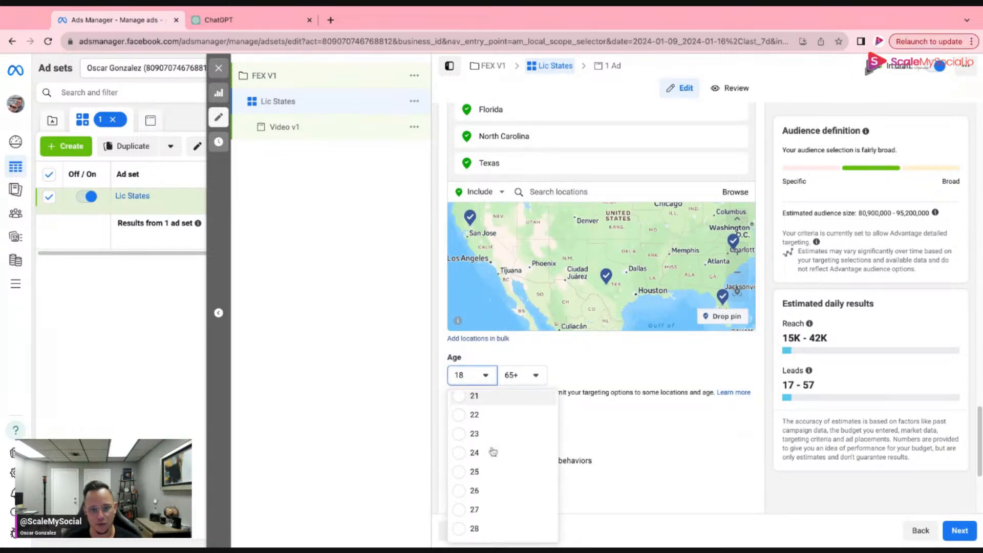
pyautogui.scroll(-3, 490, 456)
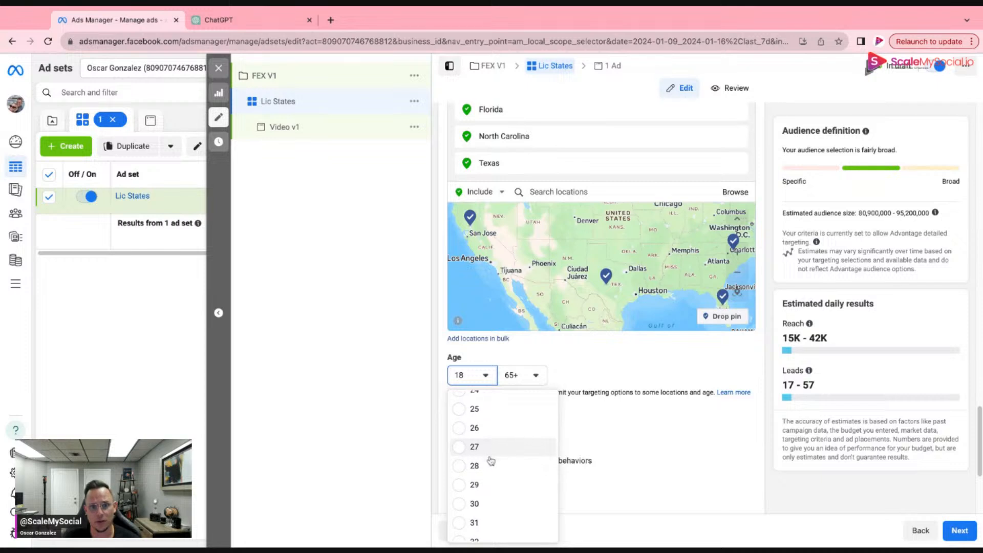
pyautogui.scroll(-7, 490, 460)
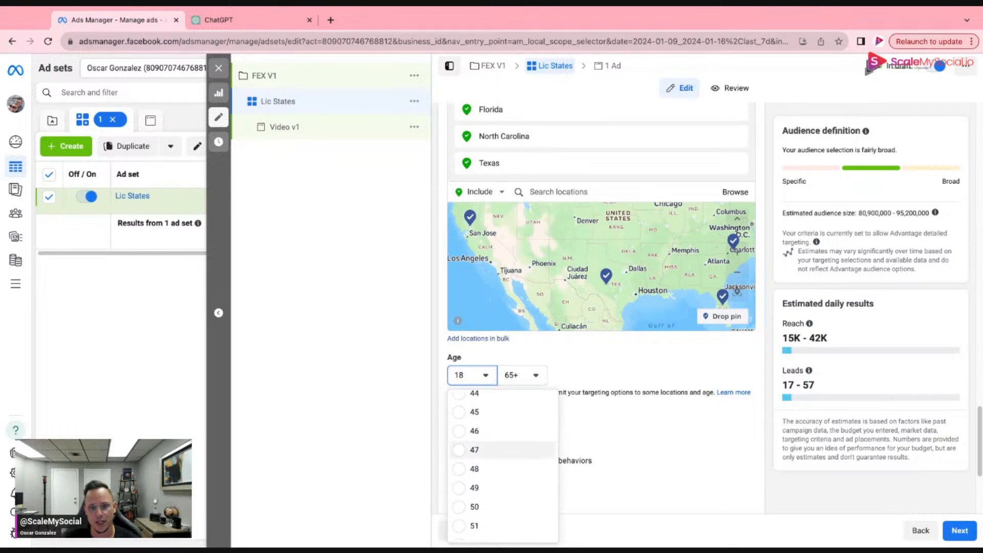
pyautogui.scroll(-1, 465, 416)
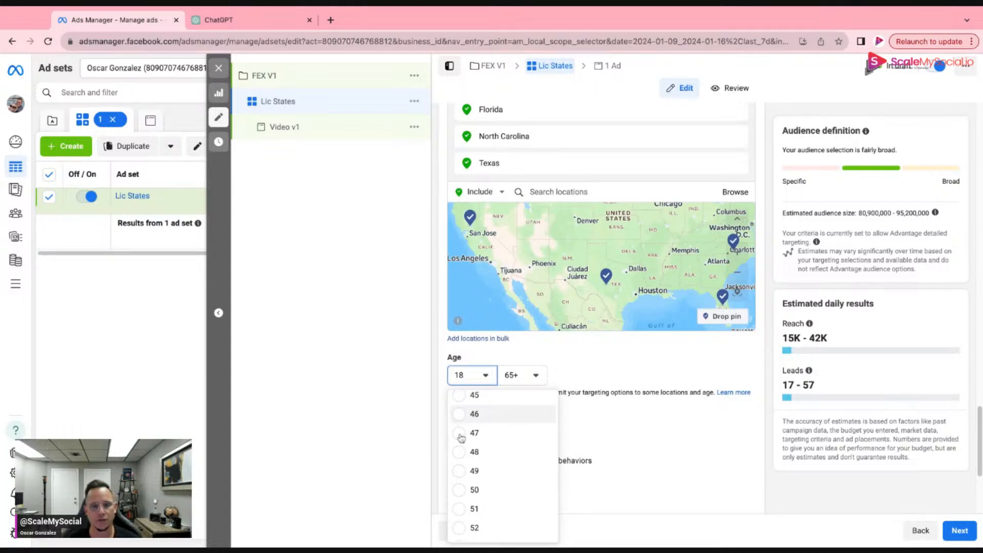
pyautogui.click(544, 461)
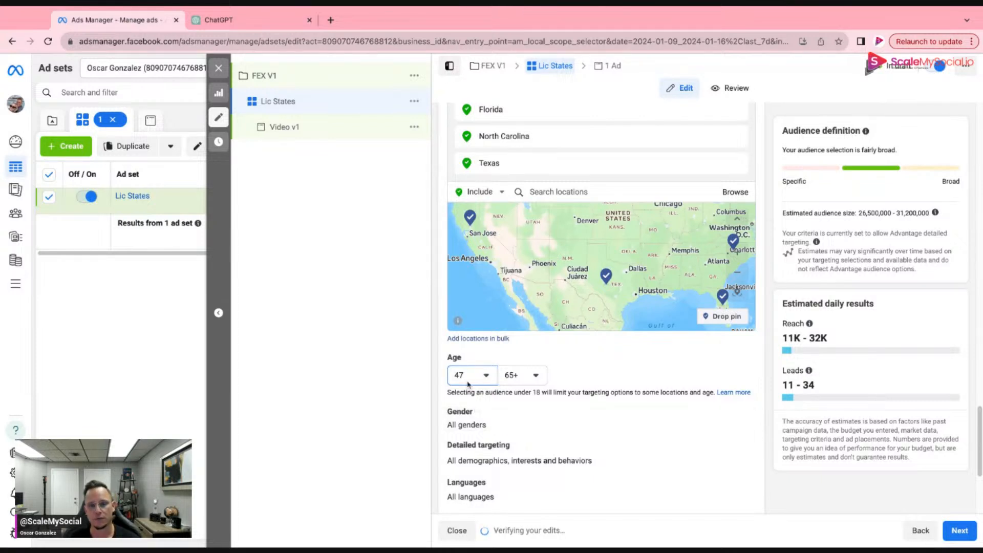
# Review the Lic States ad set's audience, estimated daily results and placements, and proceed to the Video v1 ad.
pyautogui.scroll(-3, 632, 391)
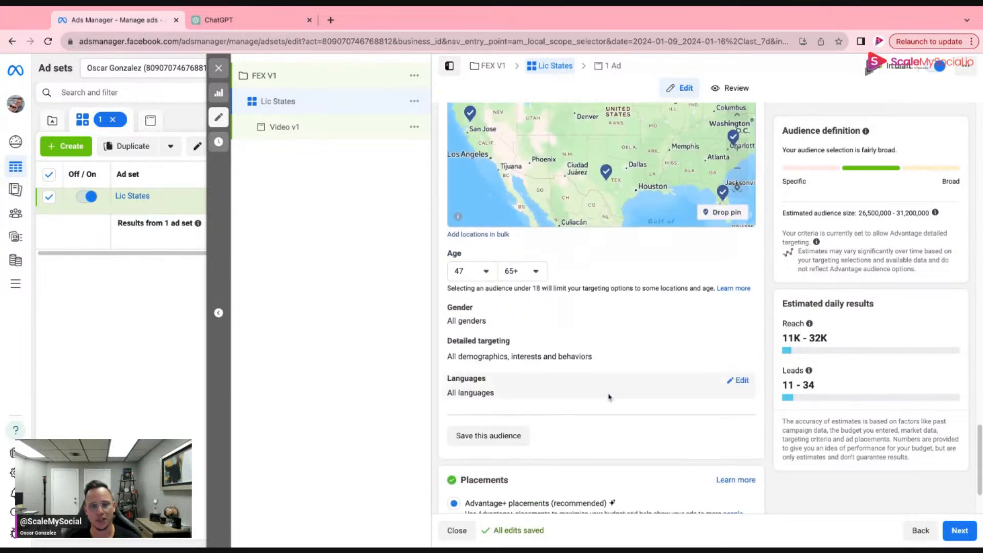
pyautogui.scroll(-1, 594, 384)
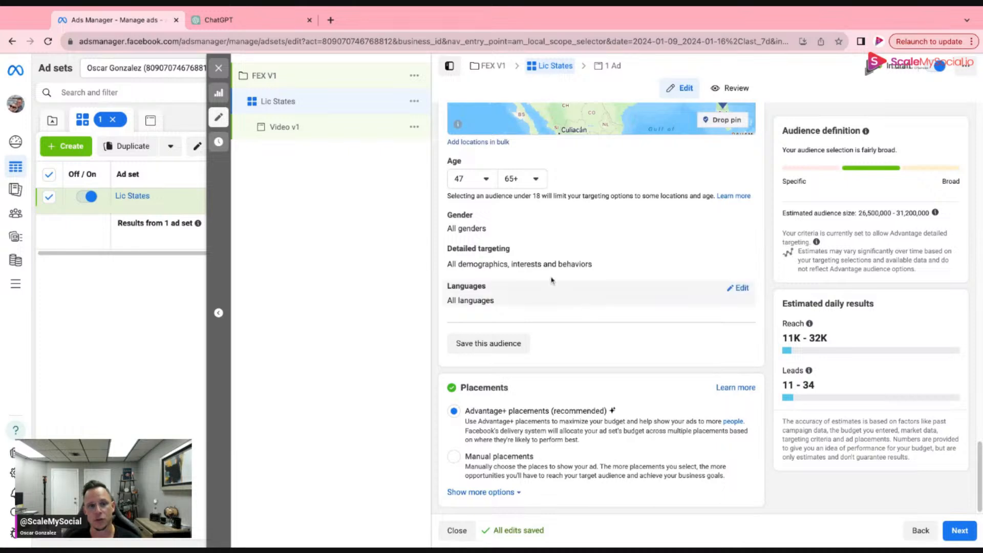
pyautogui.scroll(10, 642, 347)
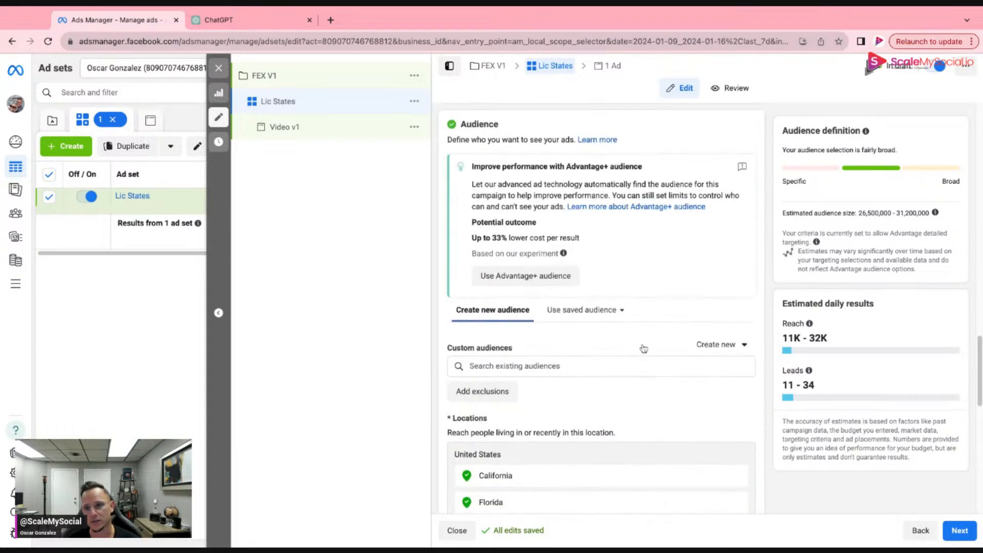
pyautogui.scroll(-8, 642, 347)
pyautogui.scroll(-1, 643, 346)
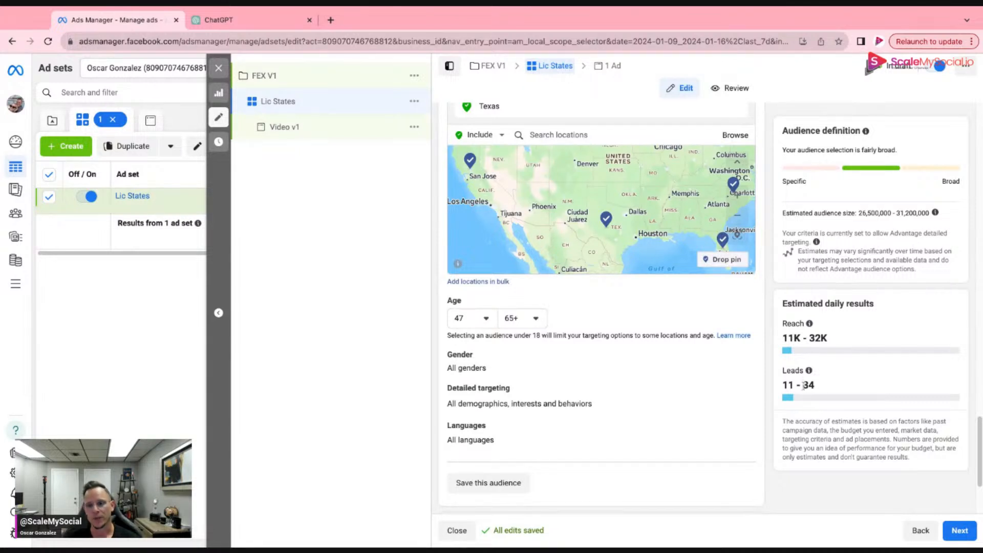
pyautogui.scroll(-2, 802, 385)
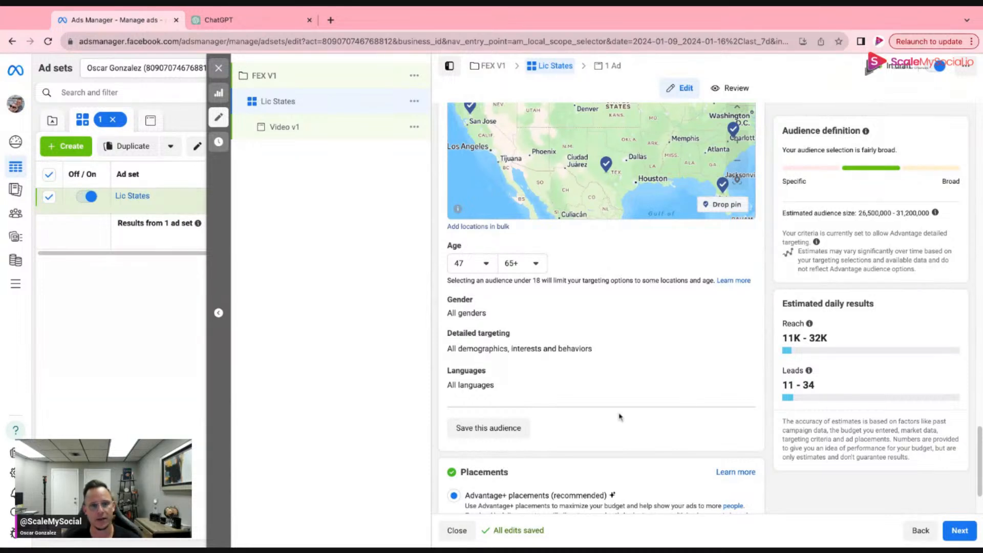
pyautogui.scroll(-2, 633, 412)
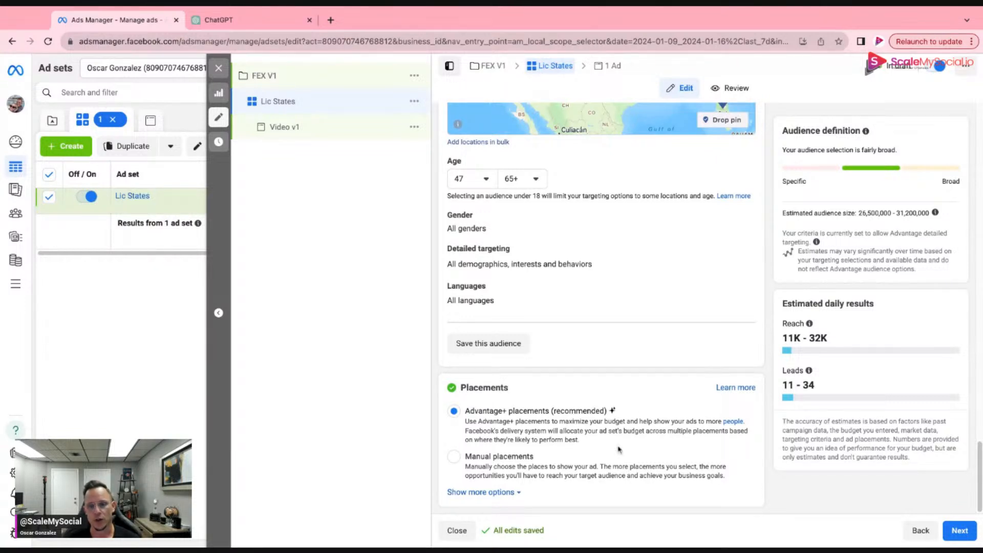
pyautogui.click(958, 536)
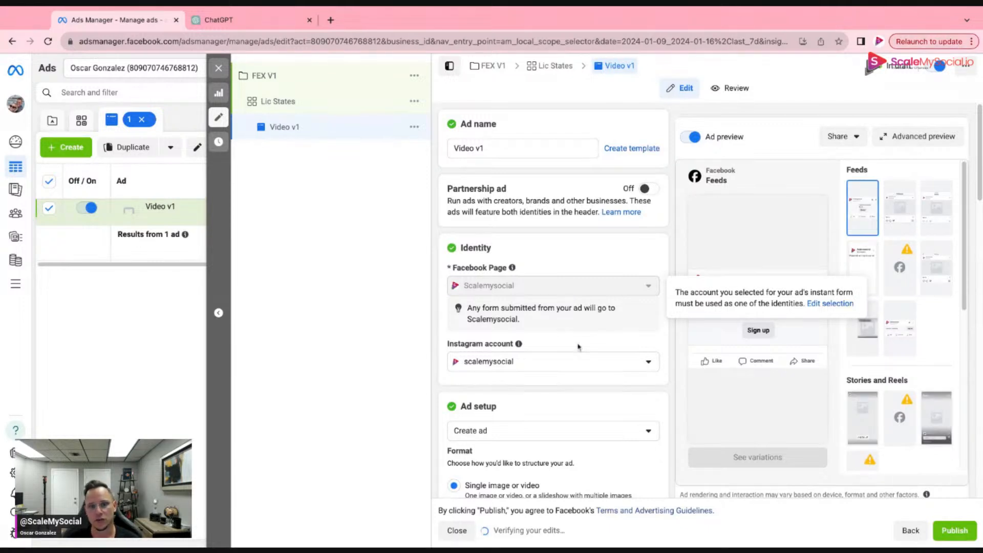
# Choose the 1080 × 1920 account video whose name begins "FEX sample" as the Video v1 ad's media.
pyautogui.scroll(-1, 577, 346)
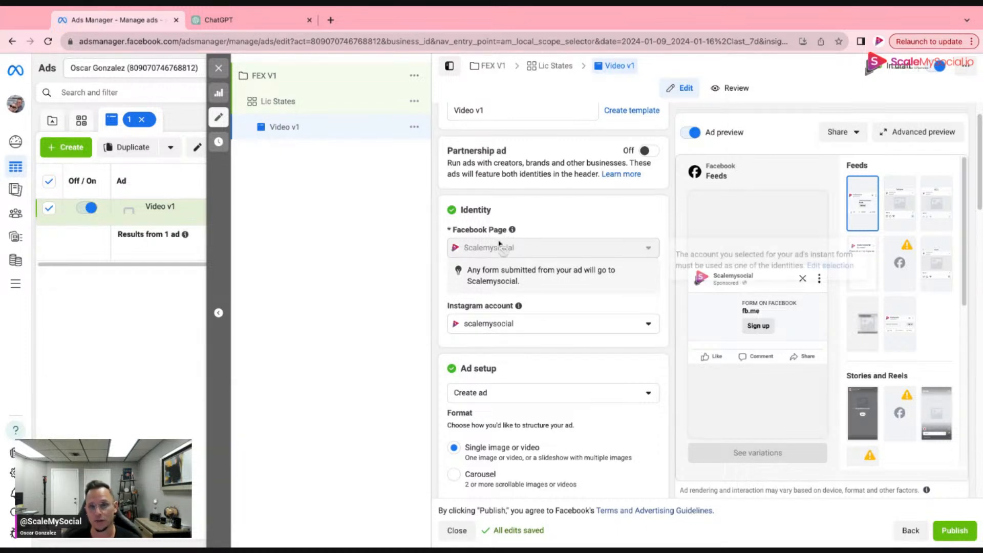
pyautogui.scroll(-2, 535, 336)
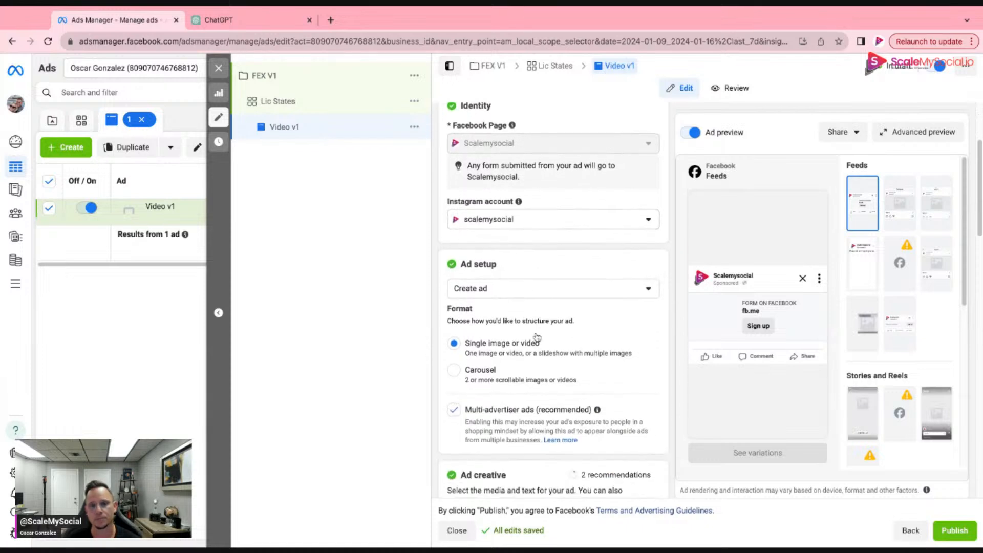
pyautogui.scroll(-1, 537, 335)
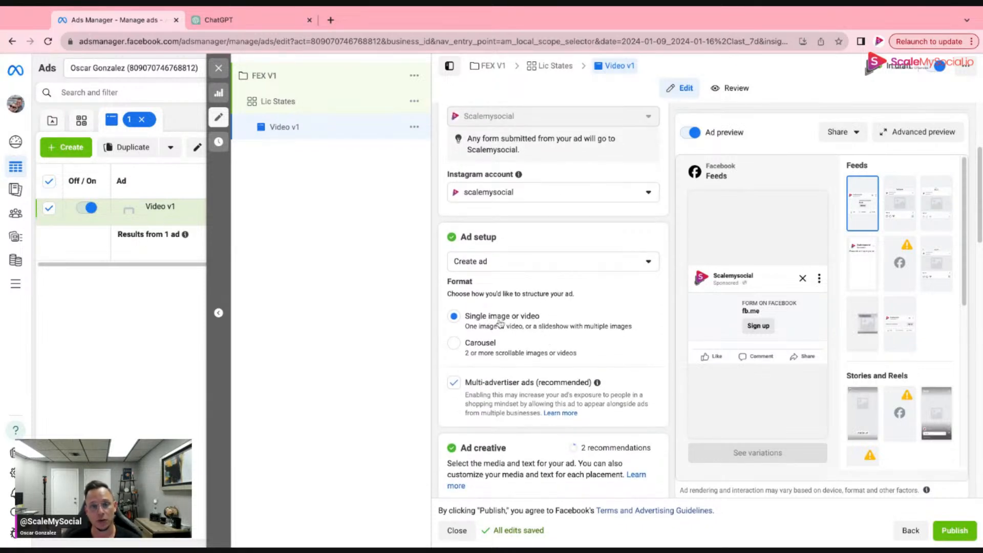
pyautogui.scroll(-6, 500, 322)
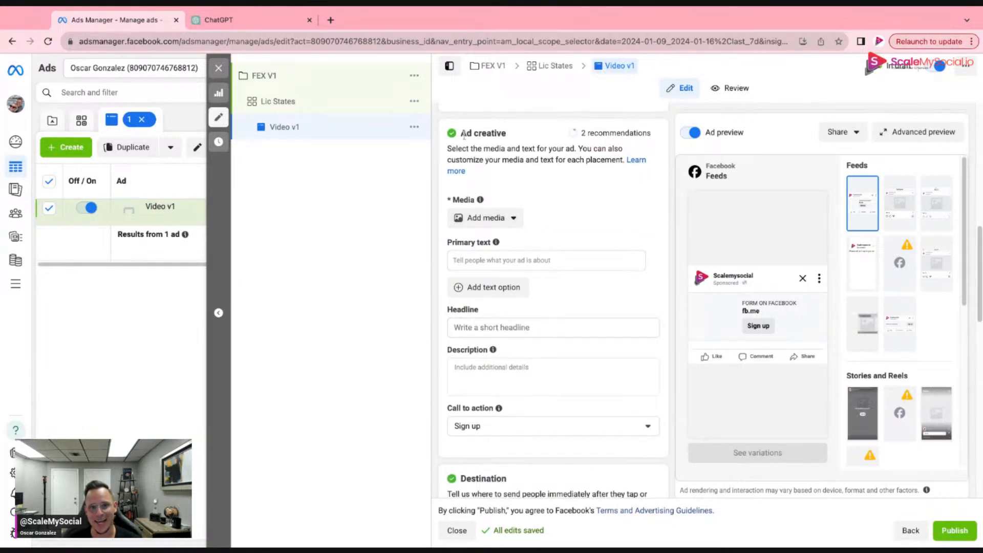
pyautogui.moveTo(462, 134)
pyautogui.mouseDown()
pyautogui.moveTo(507, 135)
pyautogui.moveTo(543, 329)
pyautogui.moveTo(532, 352)
pyautogui.moveTo(517, 226)
pyautogui.moveTo(462, 134)
pyautogui.mouseUp()
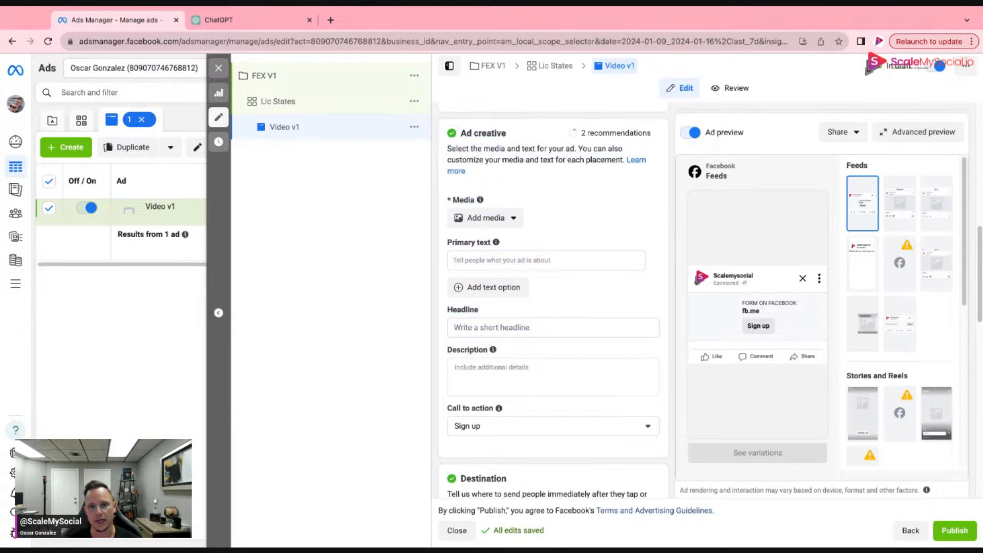
pyautogui.click(486, 222)
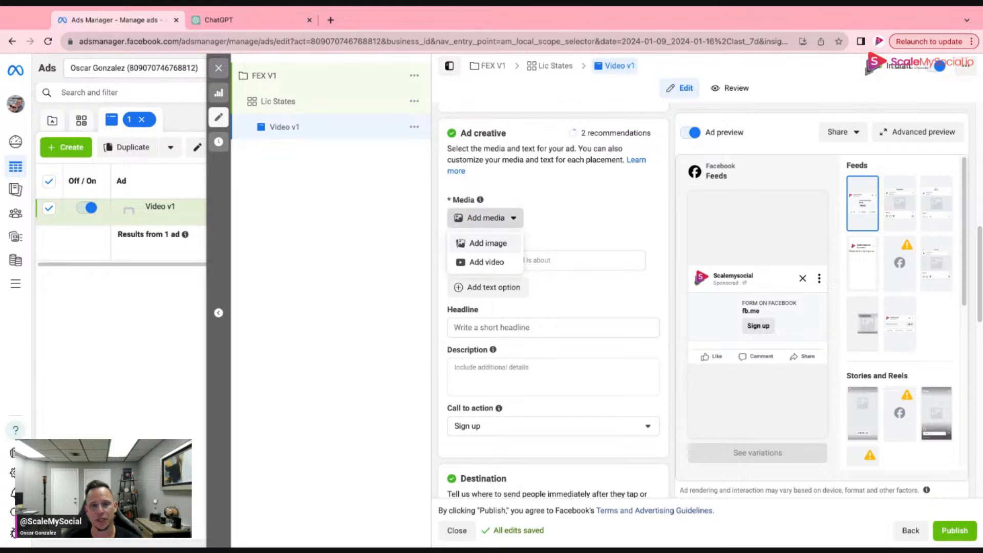
pyautogui.click(489, 262)
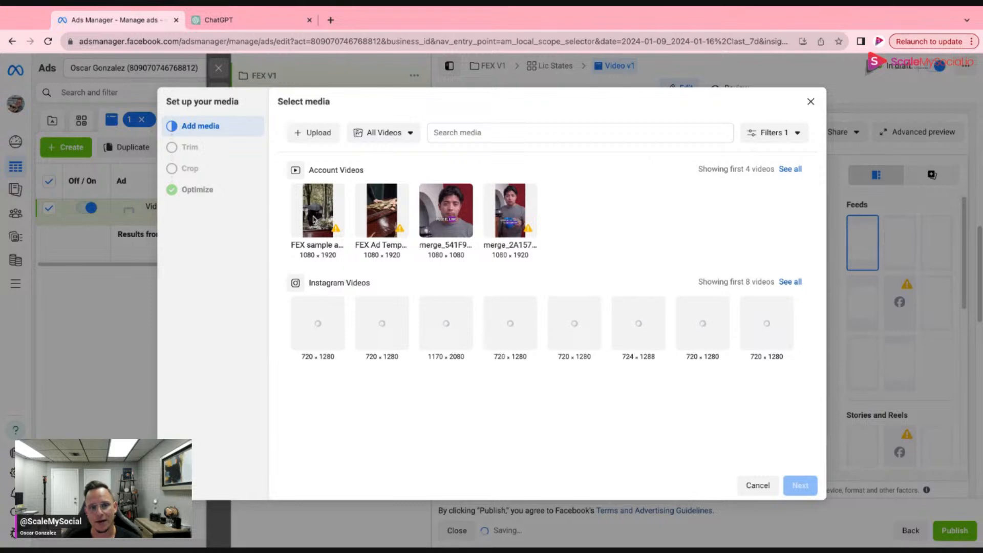
pyautogui.click(313, 220)
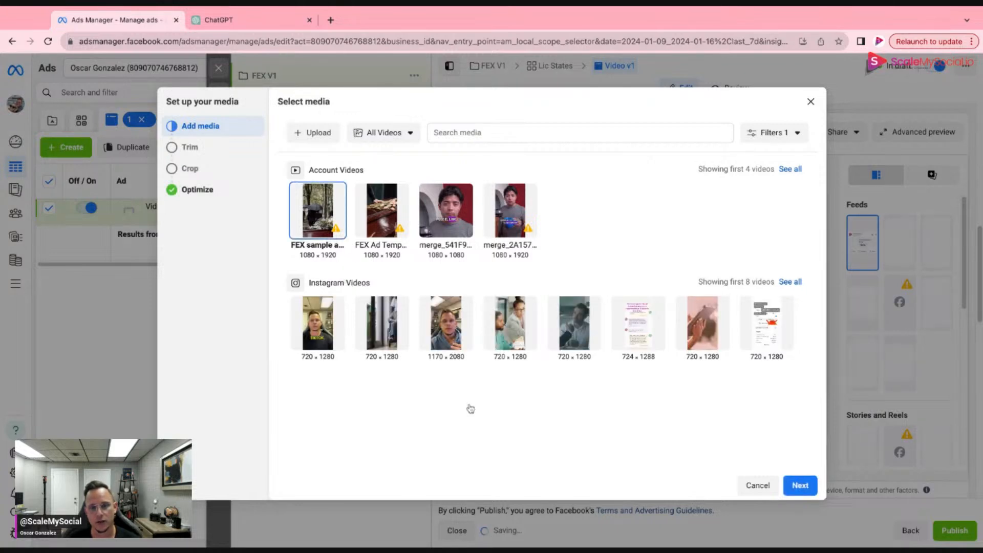
pyautogui.click(797, 486)
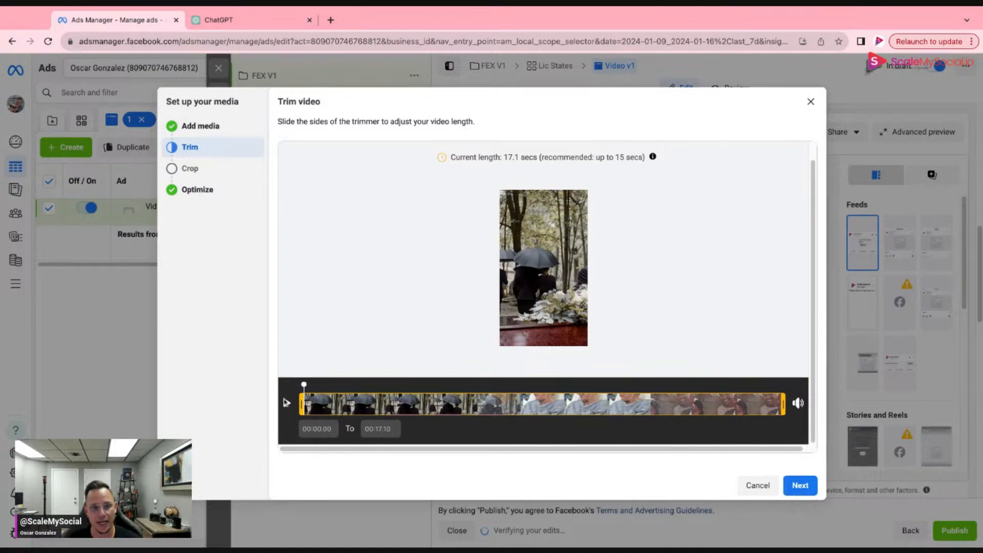
# Play the FEX sample video in the trimmer, and accept its full length and the original crops for all placements.
pyautogui.click(287, 403)
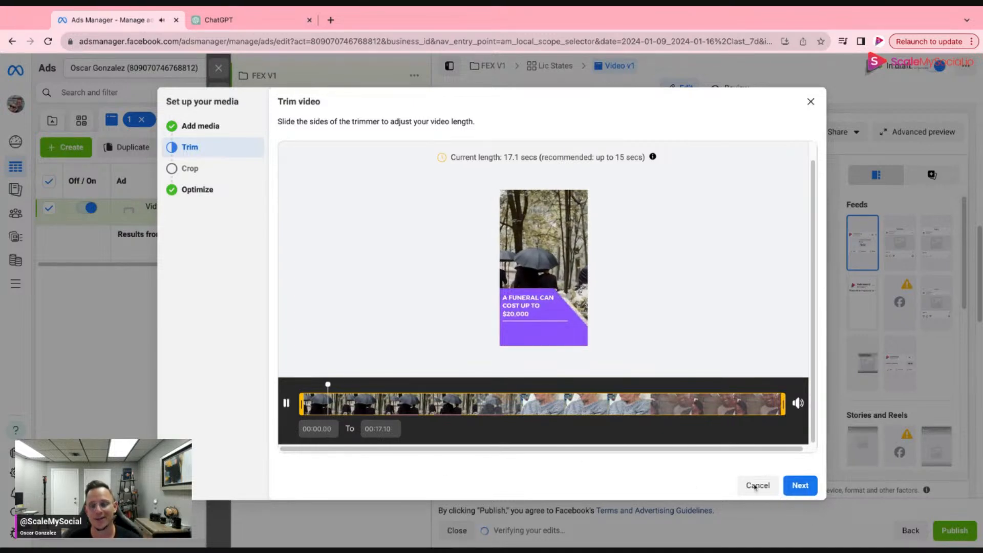
pyautogui.click(800, 486)
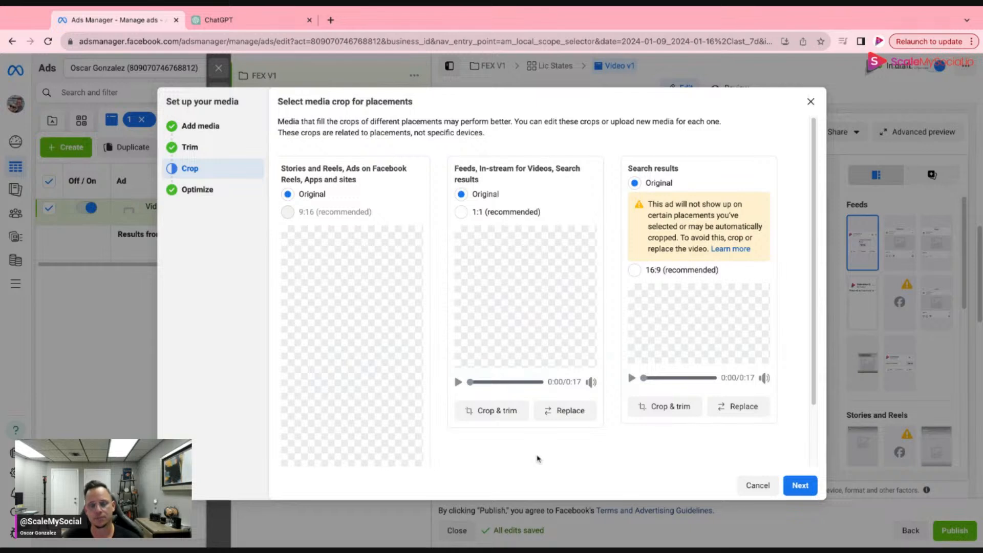
pyautogui.scroll(-1, 394, 385)
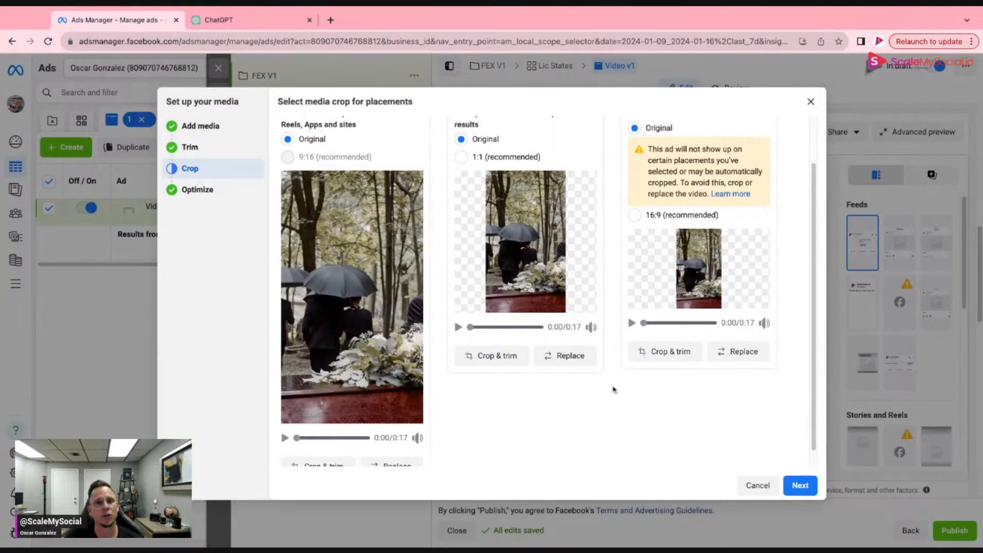
pyautogui.click(801, 491)
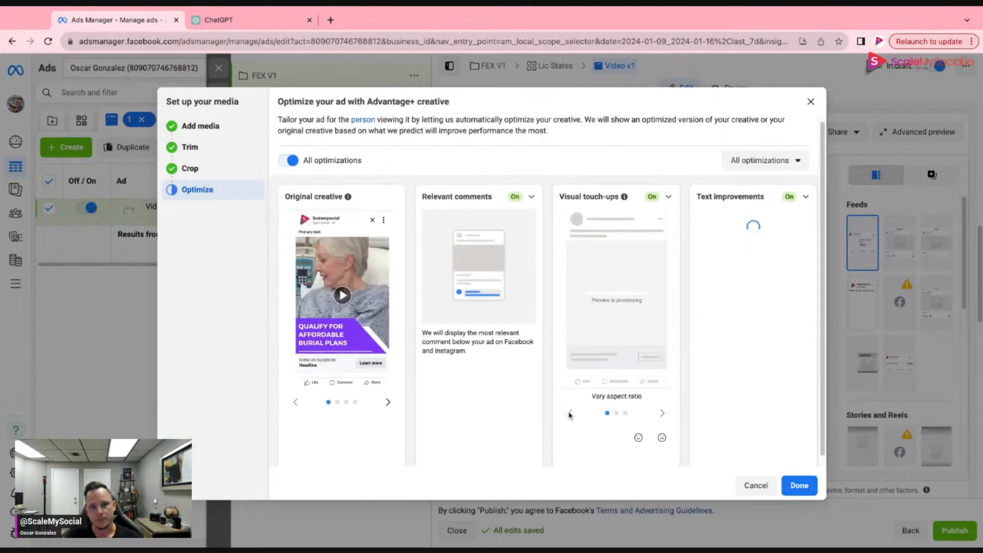
# Preview the original creative's video and finish the media setup with all Advantage+ creative optimizations on.
pyautogui.scroll(-1, 568, 416)
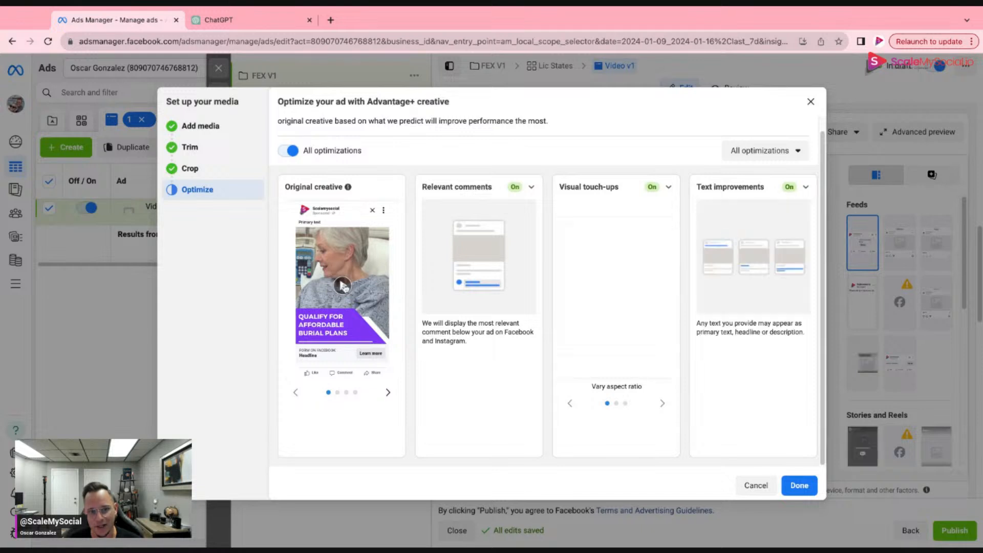
pyautogui.click(342, 285)
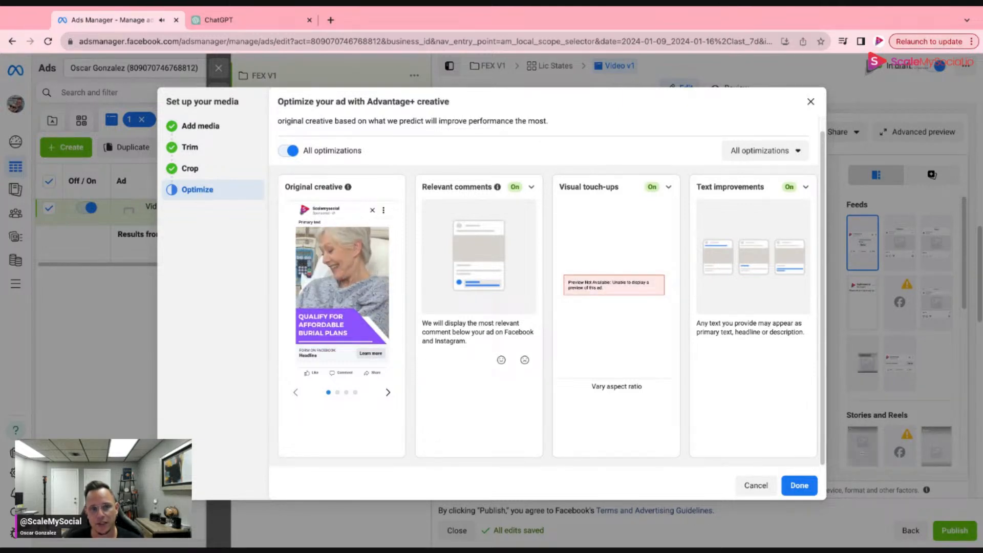
pyautogui.moveTo(303, 342)
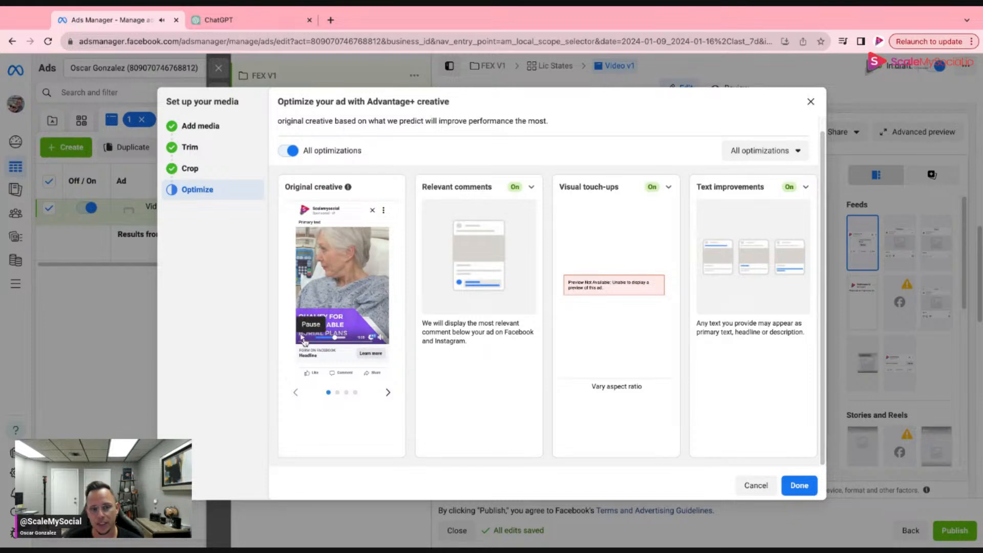
pyautogui.click(303, 339)
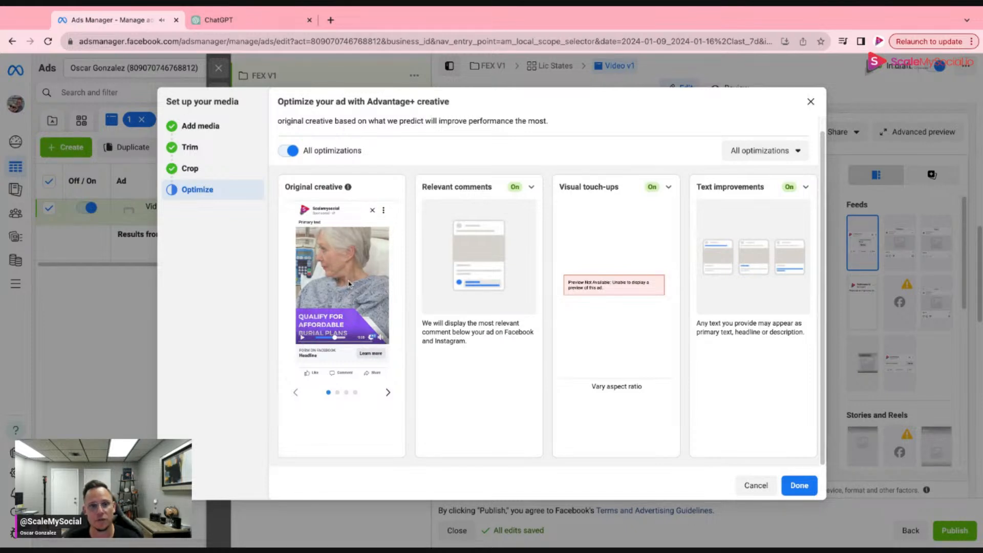
pyautogui.click(333, 338)
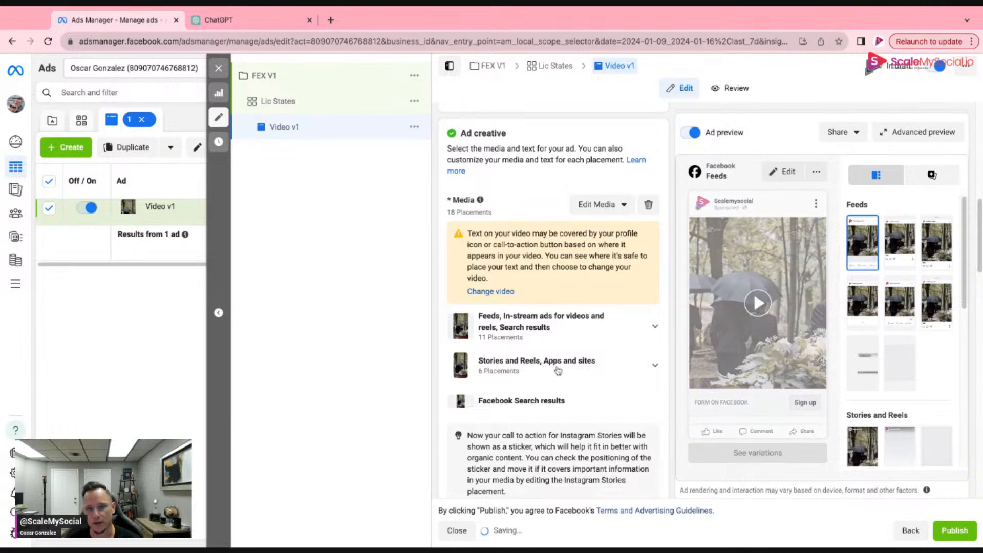
# Open the ad's primary text for editing and switch to ChatGPT to get ad copy for it.
pyautogui.scroll(-3, 559, 372)
pyautogui.scroll(-5, 559, 371)
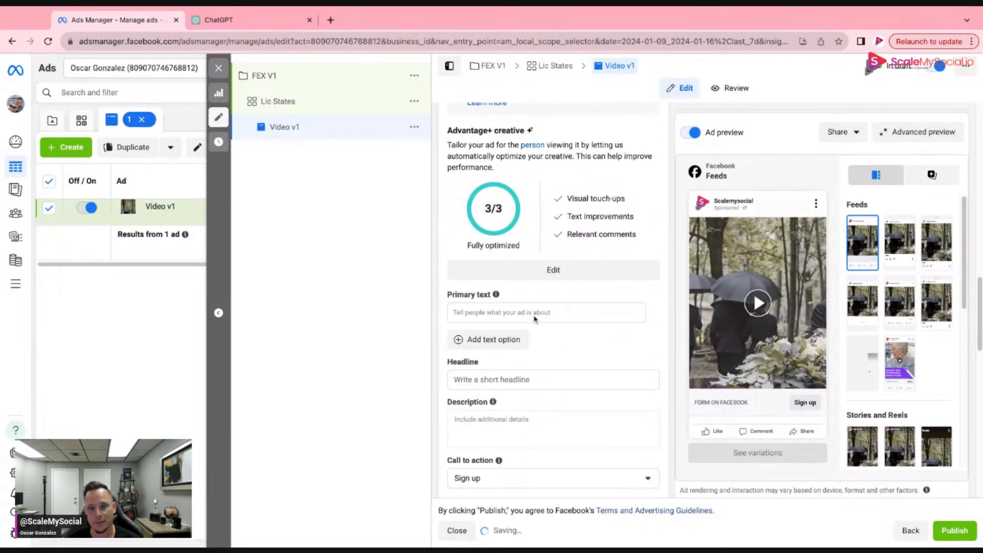
pyautogui.click(534, 316)
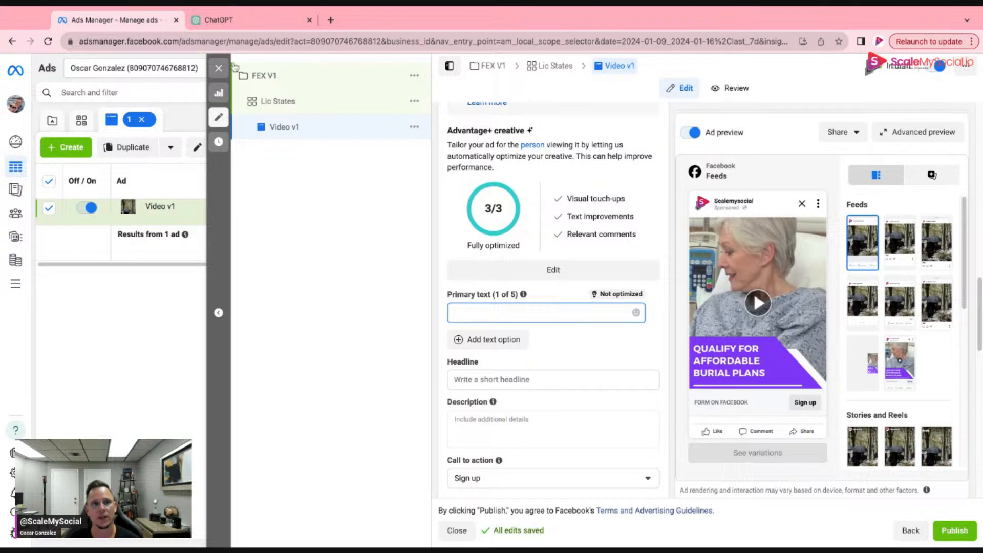
pyautogui.click(218, 21)
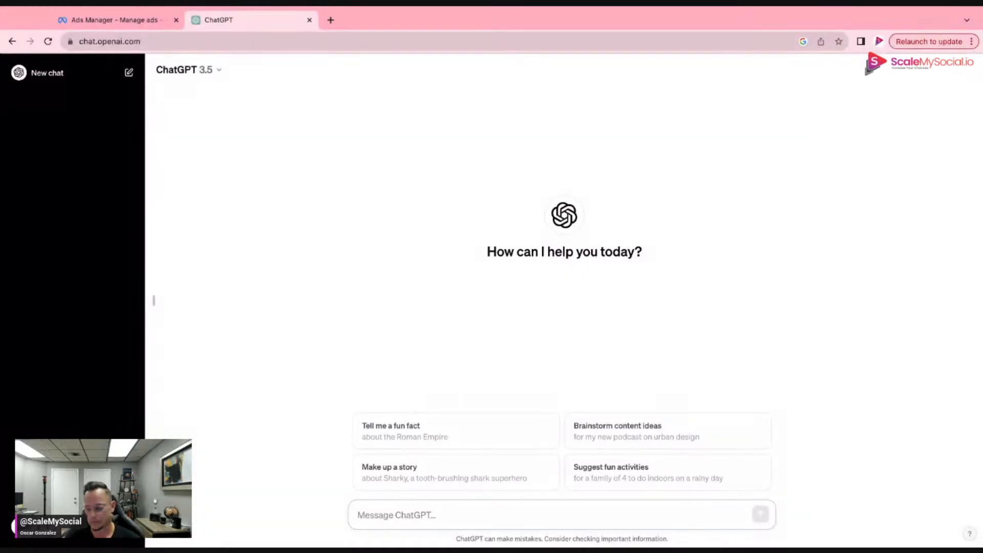
# Begin the ChatGPT prompt with "act as a a marketing agency and create facebook ad copy for a final expense ad.".
pyautogui.write('act as')
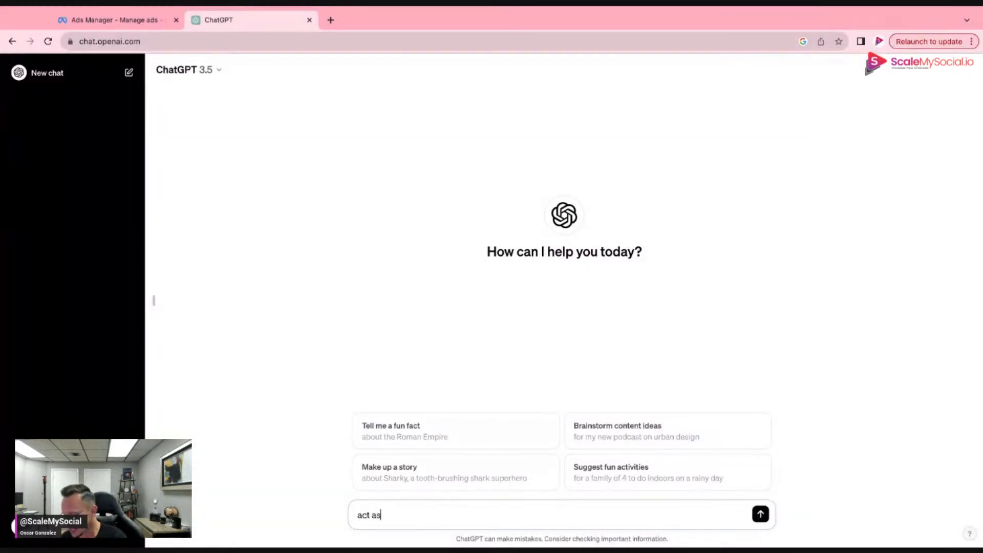
pyautogui.write(' a a')
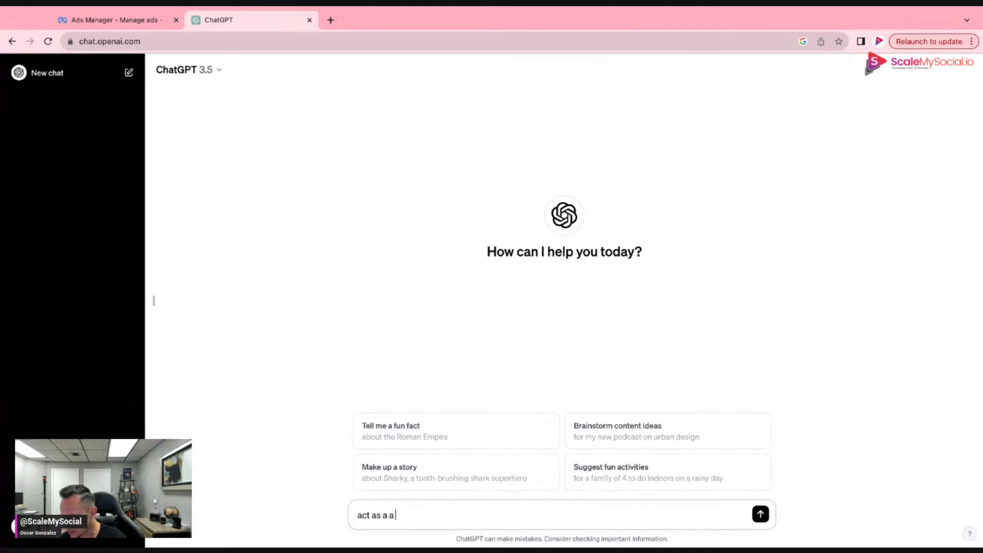
pyautogui.write(' marketin')
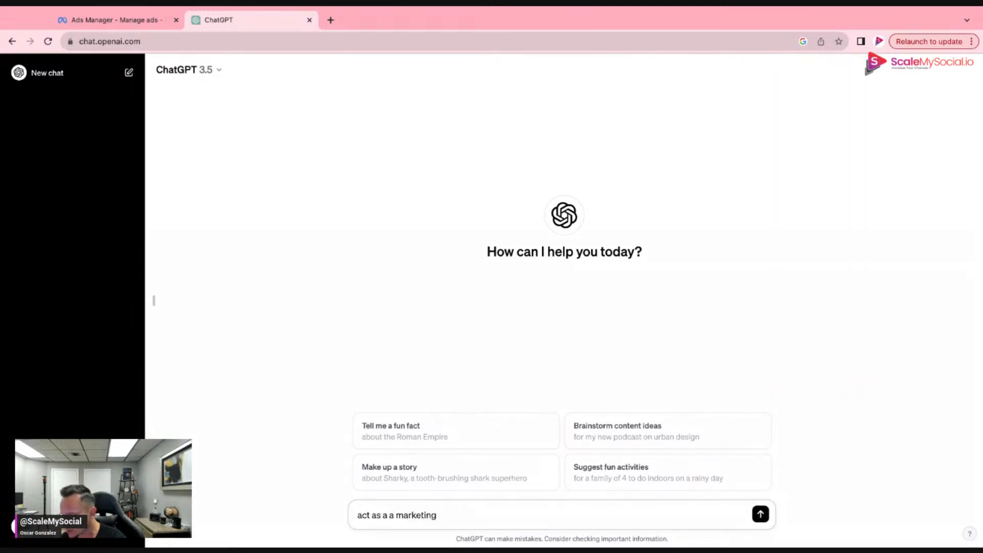
pyautogui.write('g agency and create an')
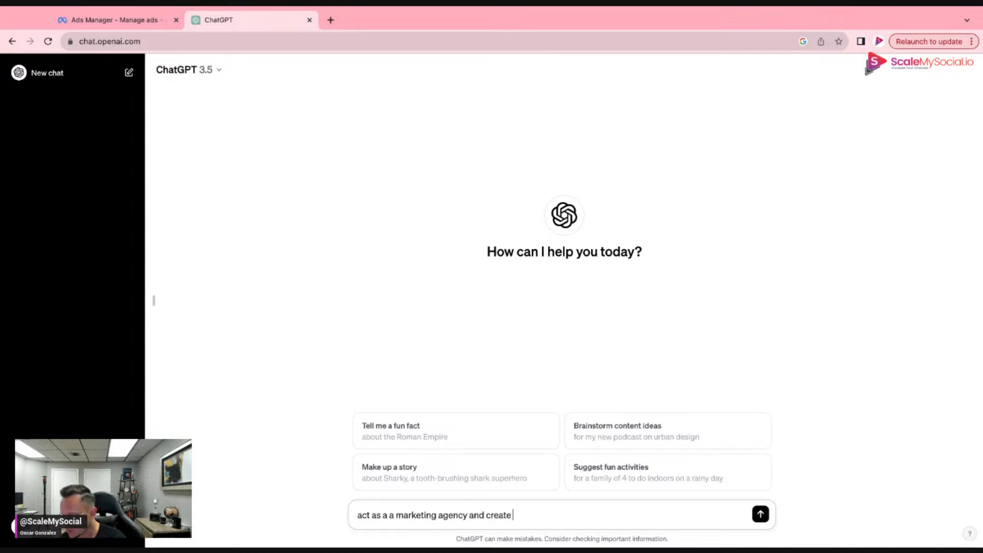
pyautogui.write(' facebook ad')
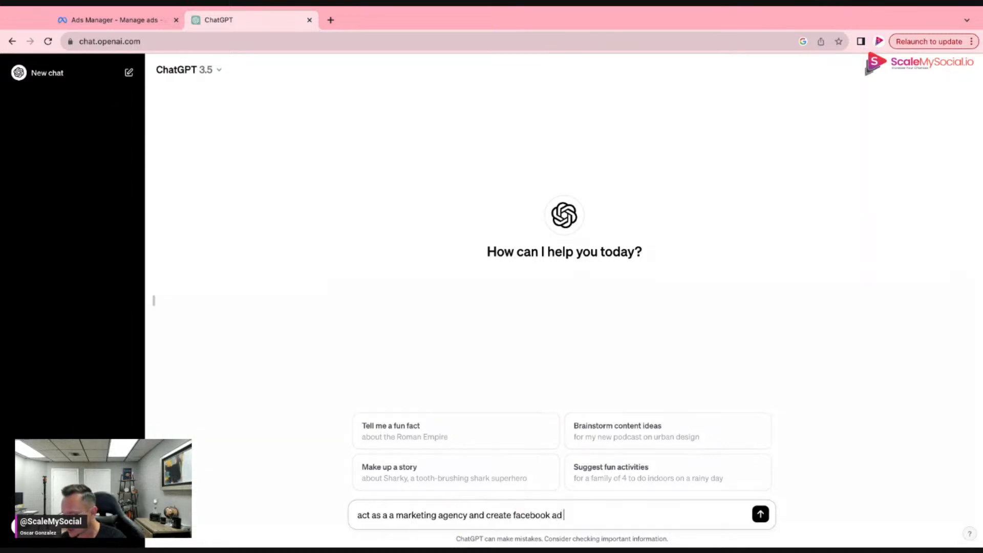
pyautogui.write(' copy')
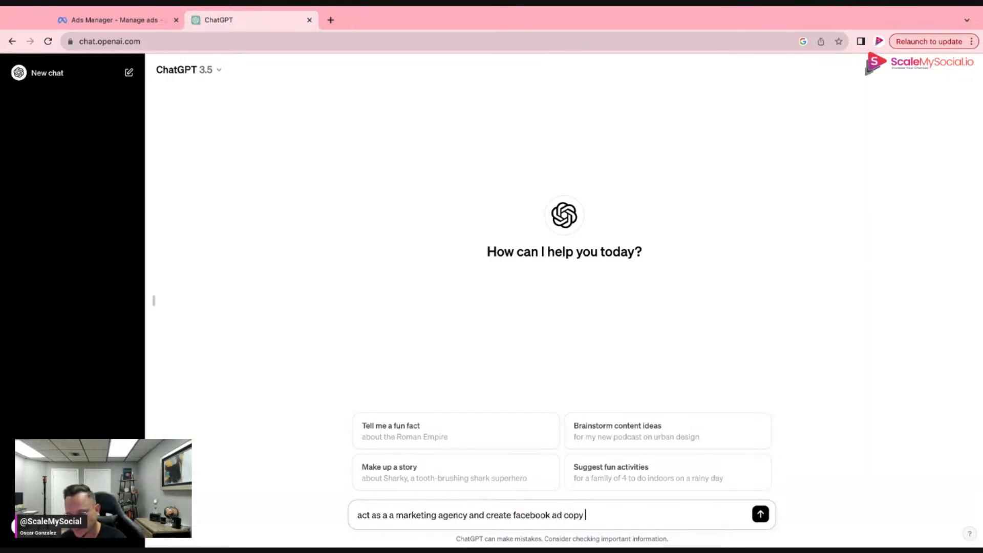
pyautogui.write(' for final')
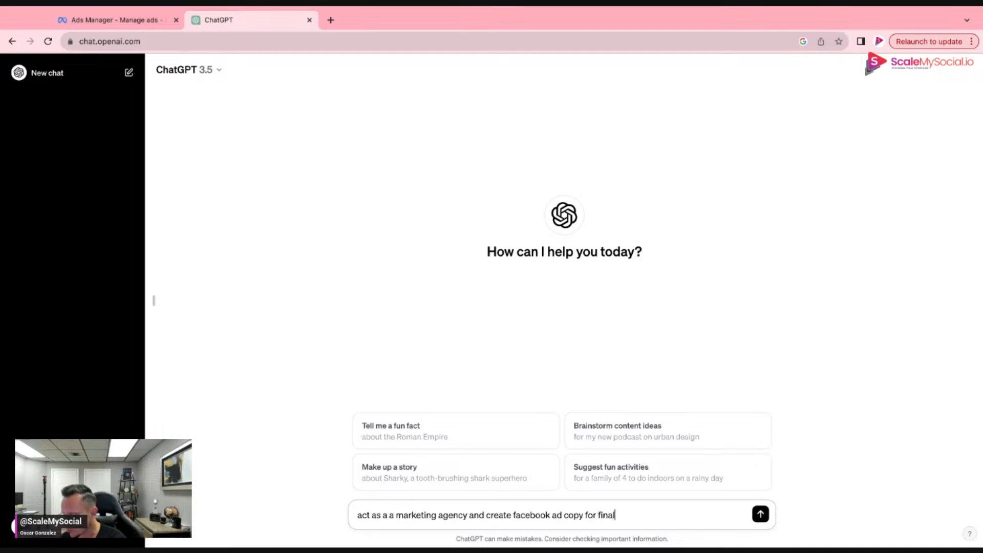
pyautogui.write(' expense')
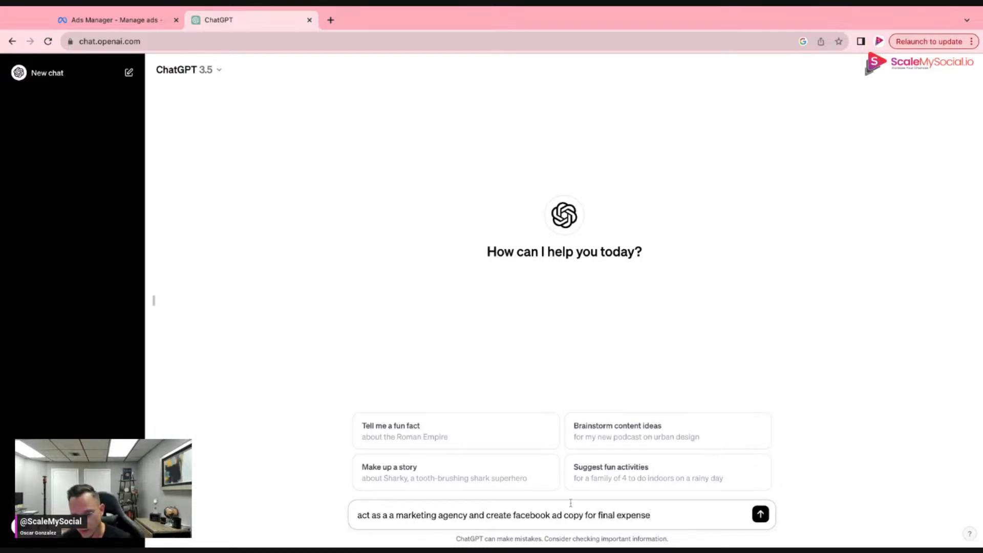
pyautogui.click(599, 516)
pyautogui.write('a')
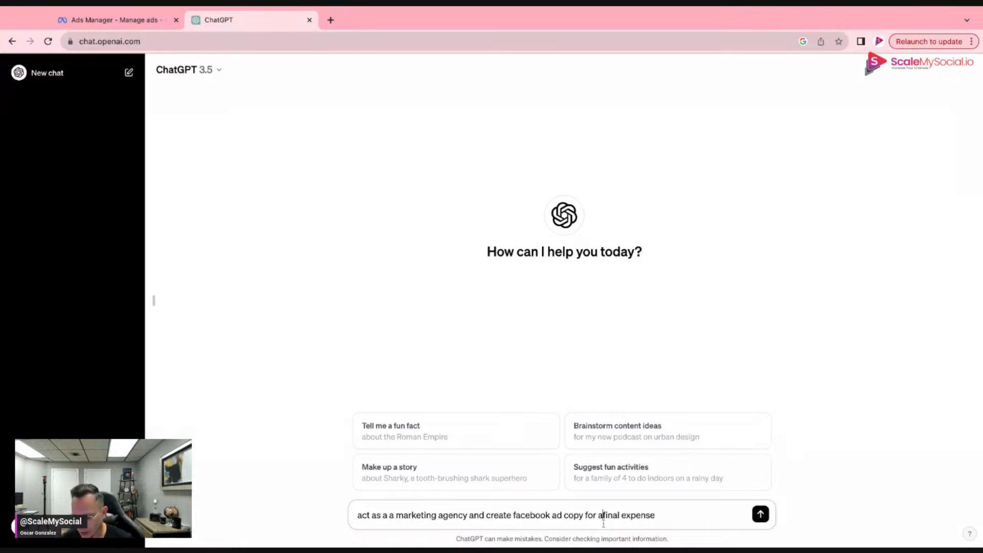
pyautogui.click(663, 521)
pyautogui.write('a')
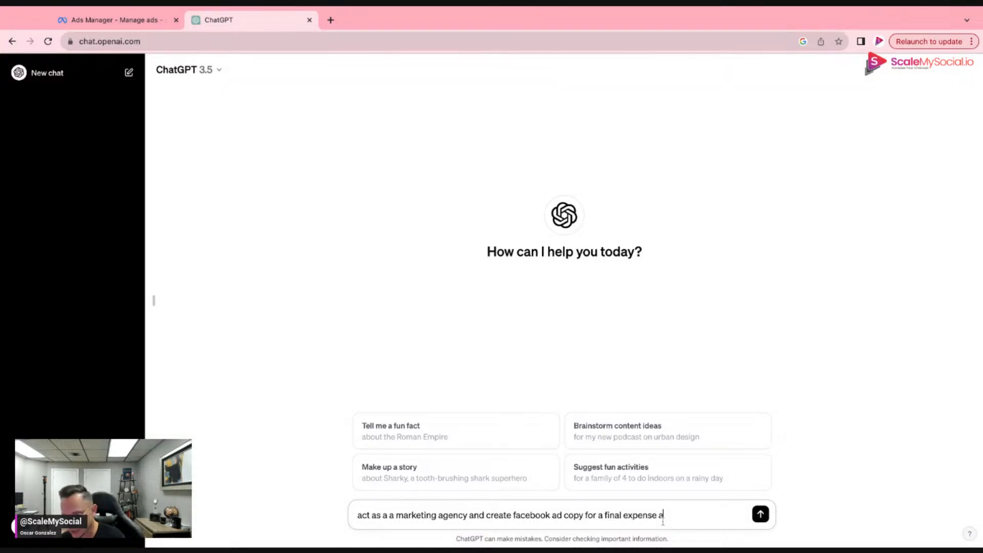
pyautogui.write('d')
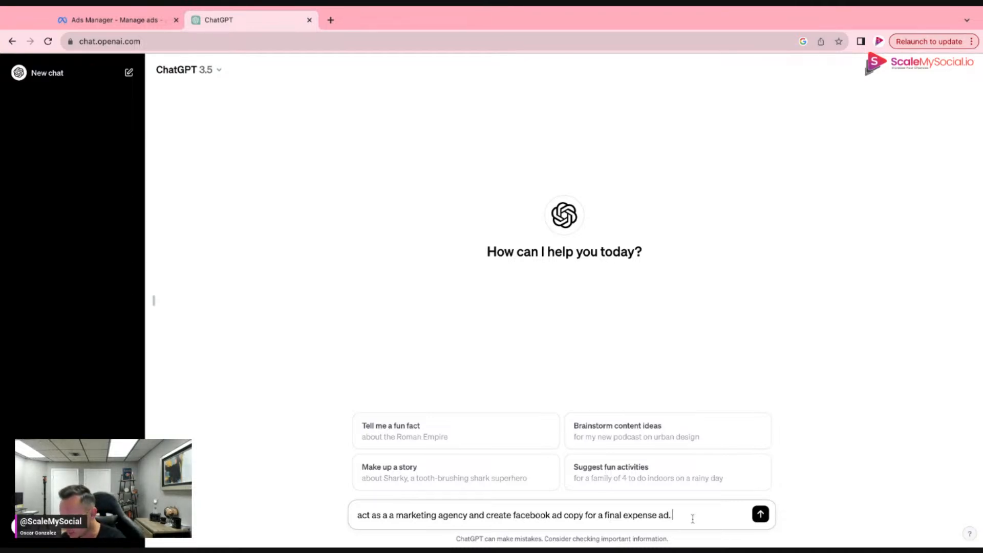
# Add "Use a strong hook, 3-4 pain points of not having final expense," to the prompt, correcting the misspelled words.
pyautogui.write('Use a strong hook, 3-4 pa')
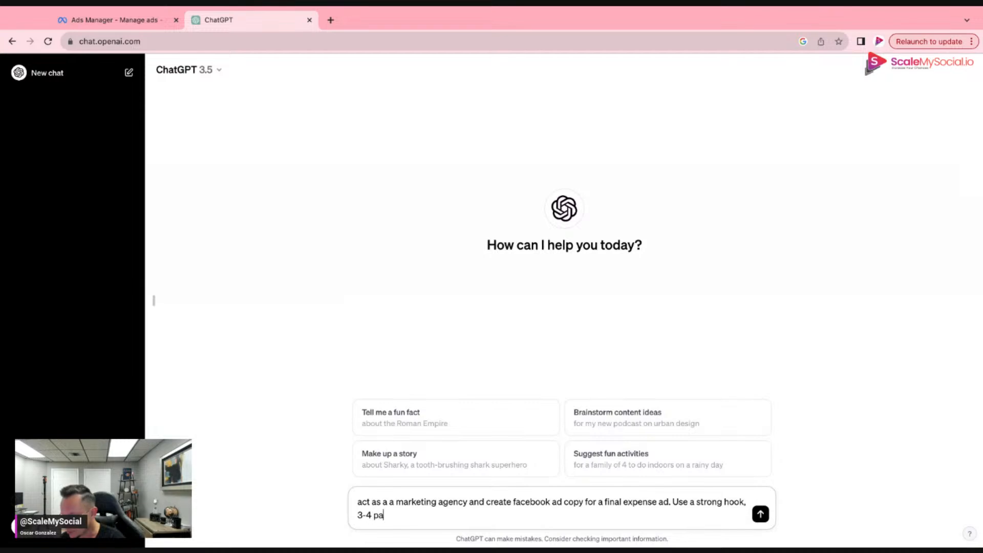
pyautogui.write('in ponts ')
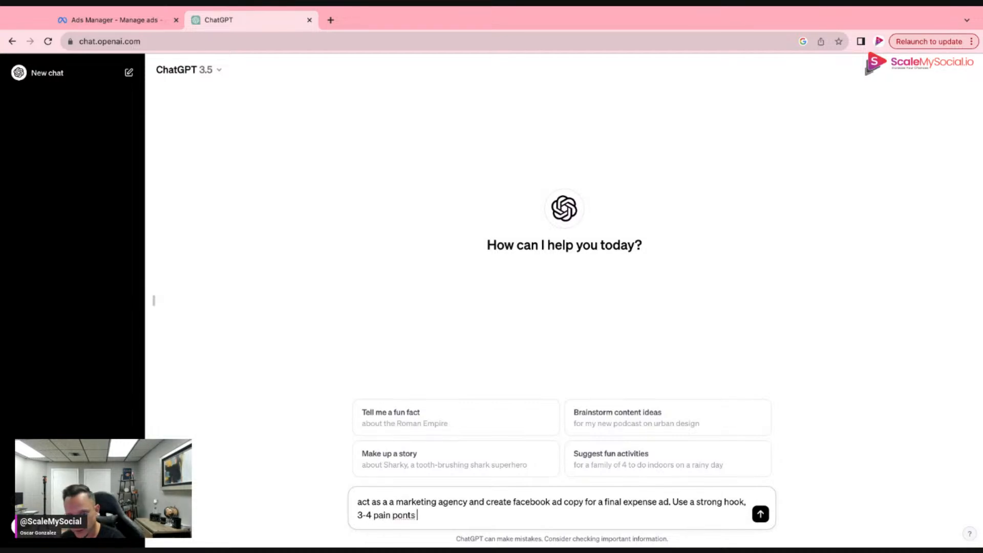
pyautogui.write('of not havon')
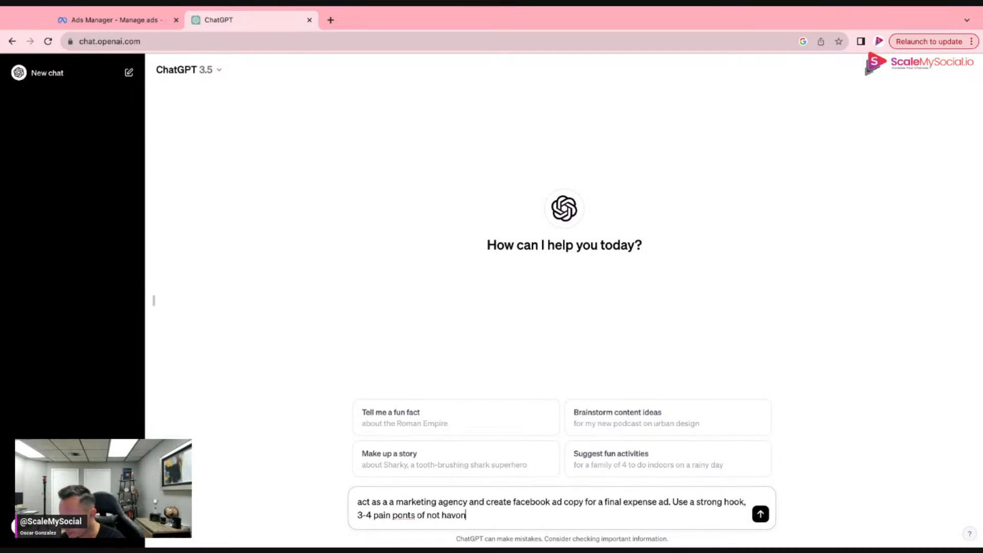
pyautogui.write('g final expense.')
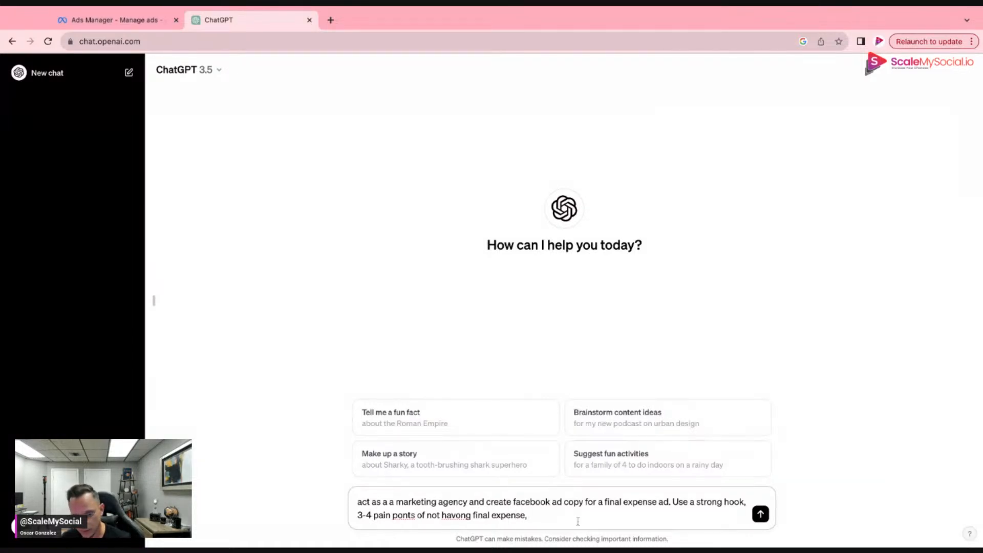
pyautogui.doubleClick(405, 516)
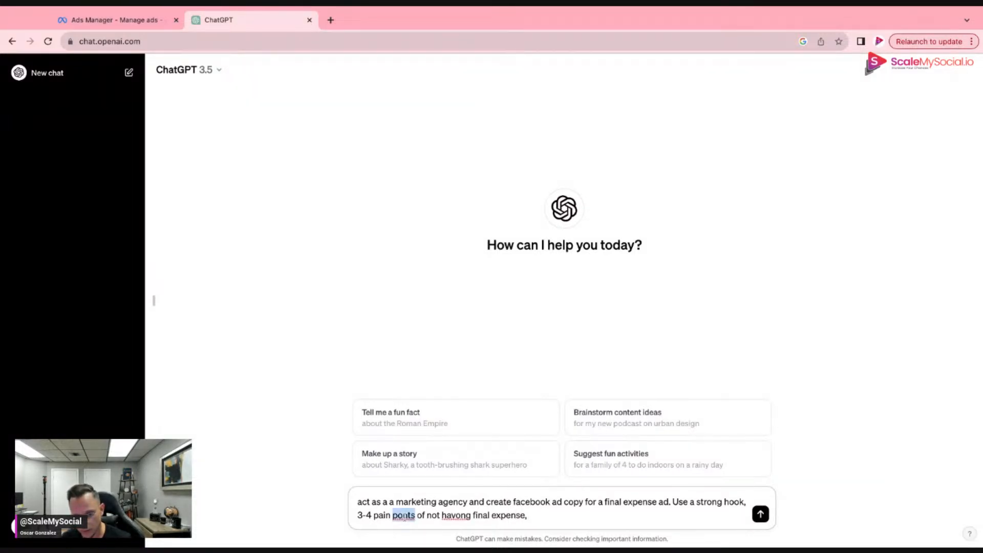
pyautogui.click(404, 516)
pyautogui.write('i')
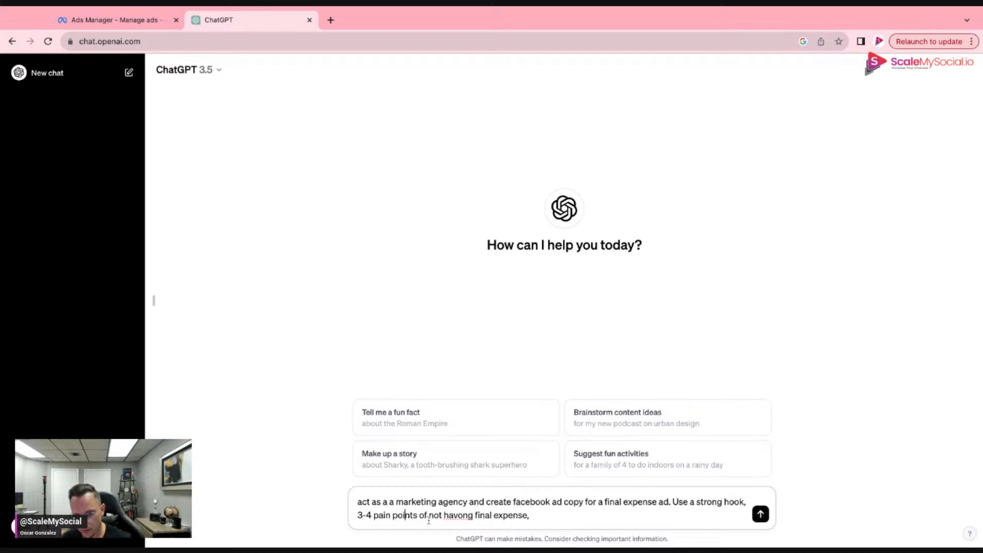
pyautogui.click(459, 516)
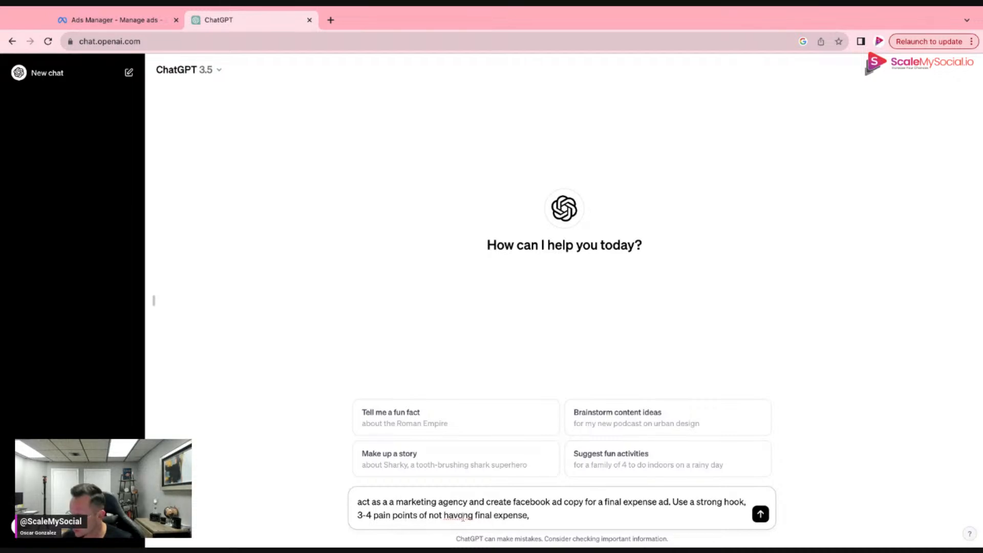
pyautogui.press('BackSpace')
pyautogui.write('i')
# Continue the prompt with "and the solutions that having final expense can provide".
pyautogui.click(532, 515)
pyautogui.write('a')
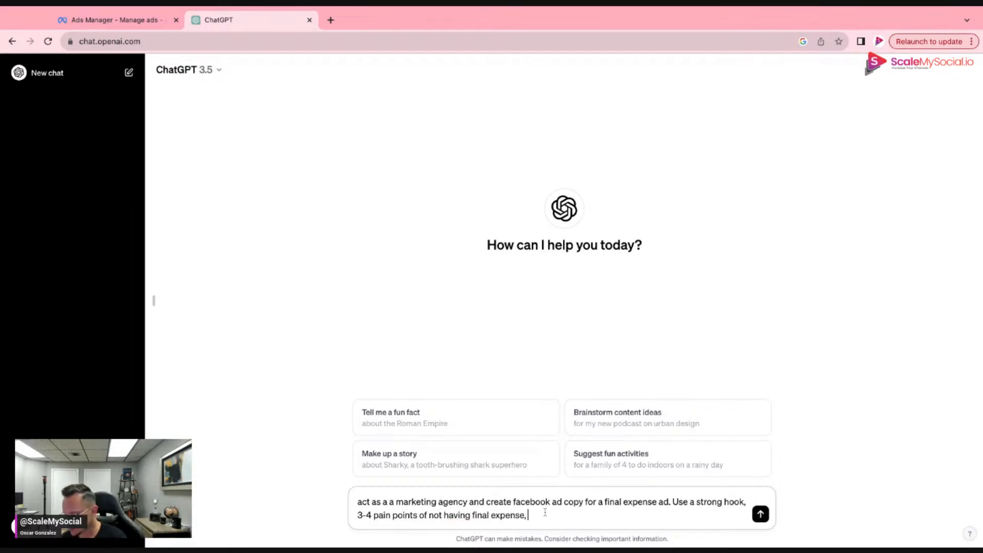
pyautogui.write('nd the')
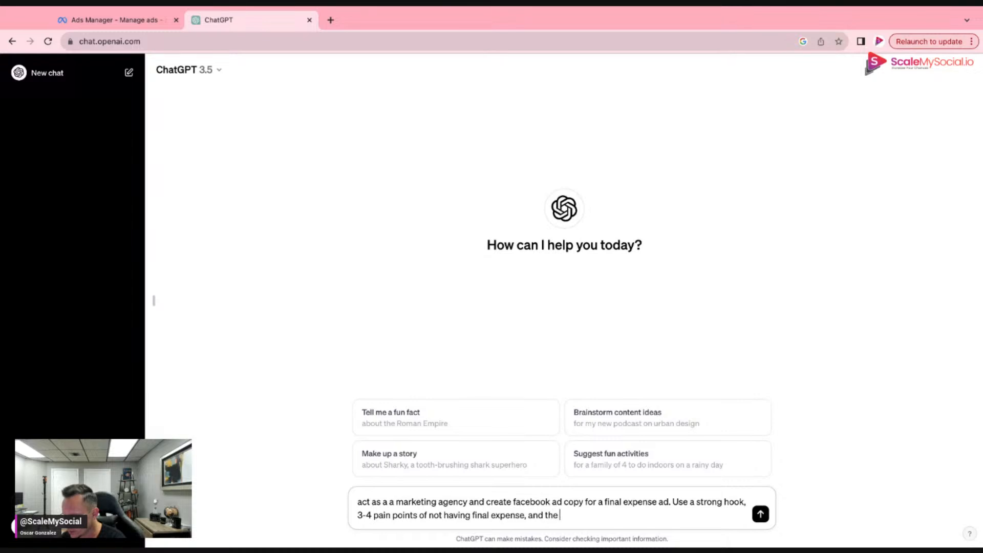
pyautogui.write(' solutions that ')
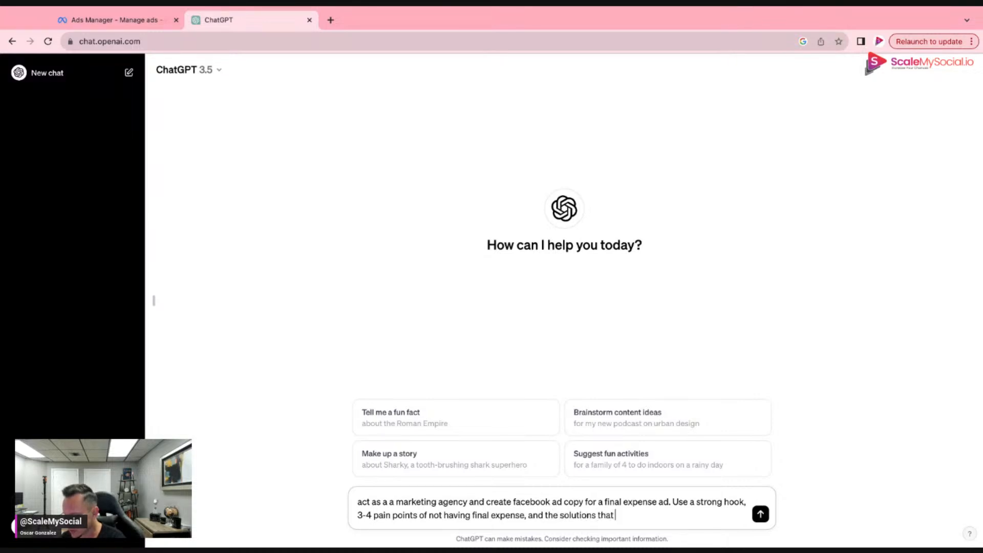
pyautogui.write('having final expen')
pyautogui.write('se can p')
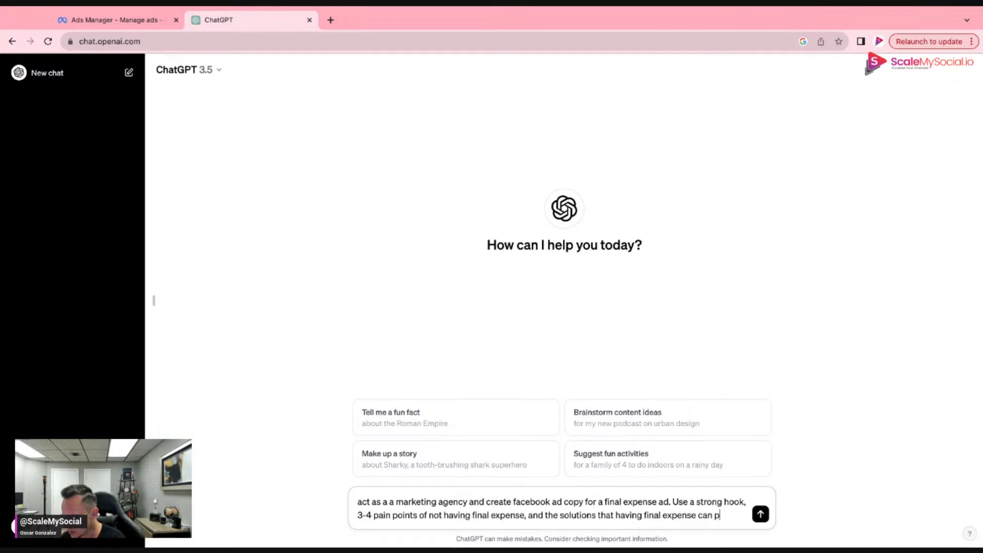
pyautogui.write('rovide')
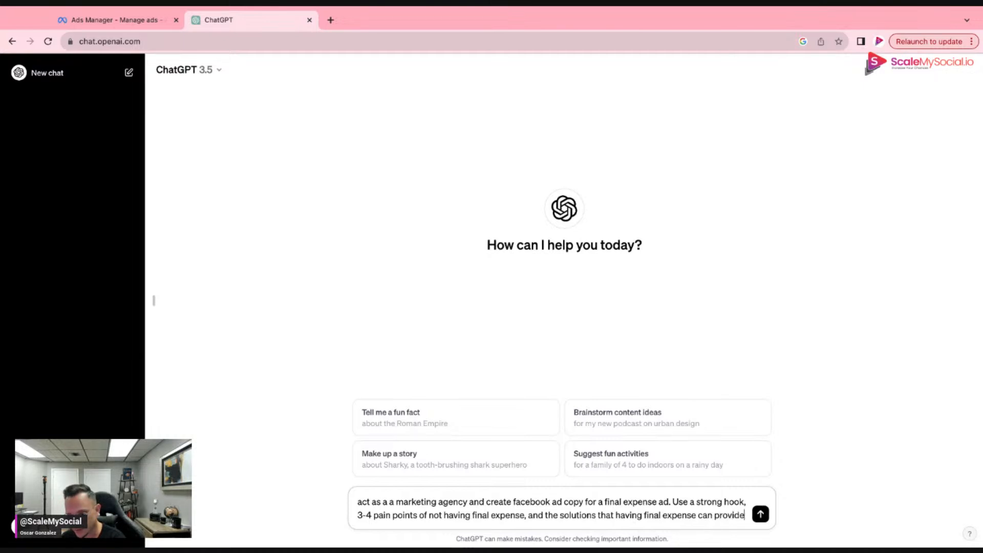
# Extend the prompt with ", finish with a strong call to action.".
pyautogui.write('., f')
pyautogui.write('i')
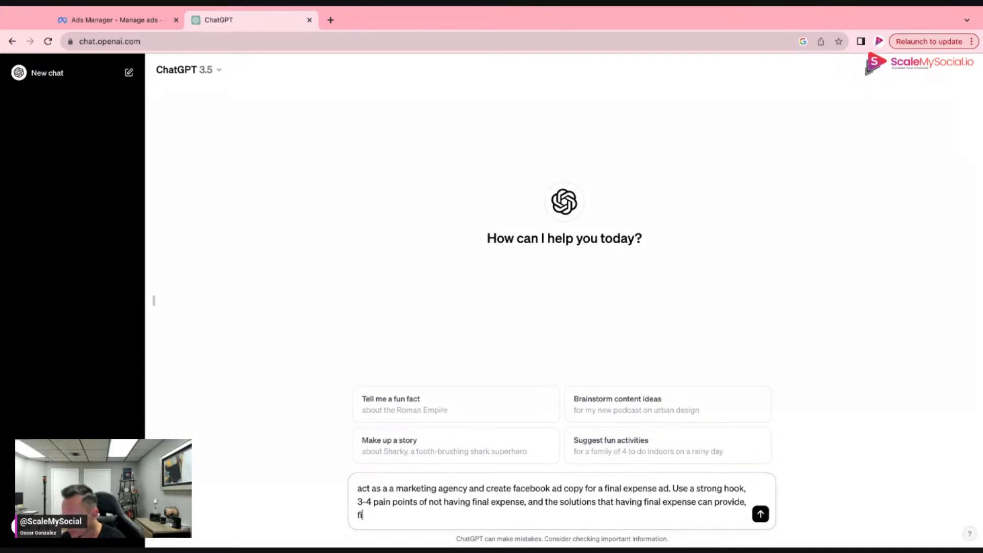
pyautogui.write('nish with a s')
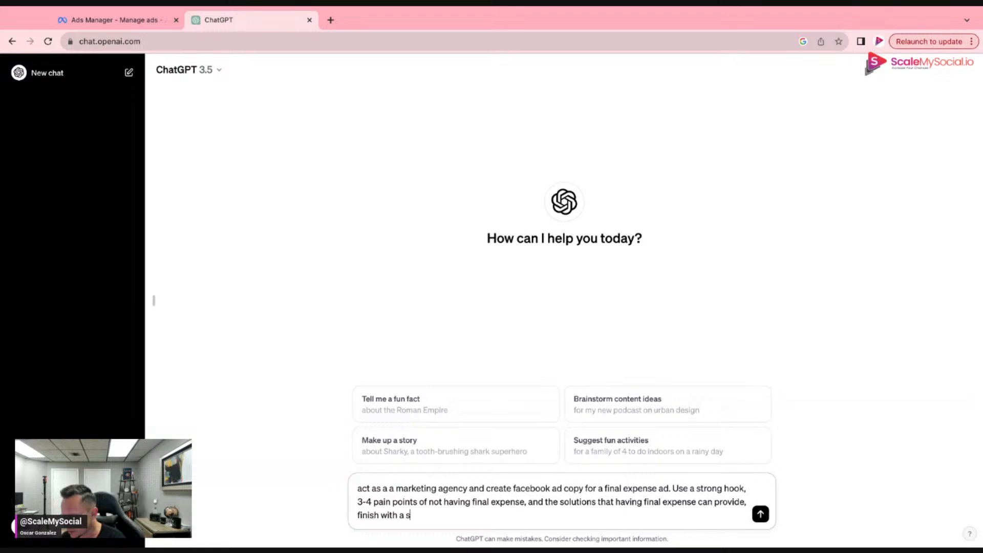
pyautogui.write('trong call to a')
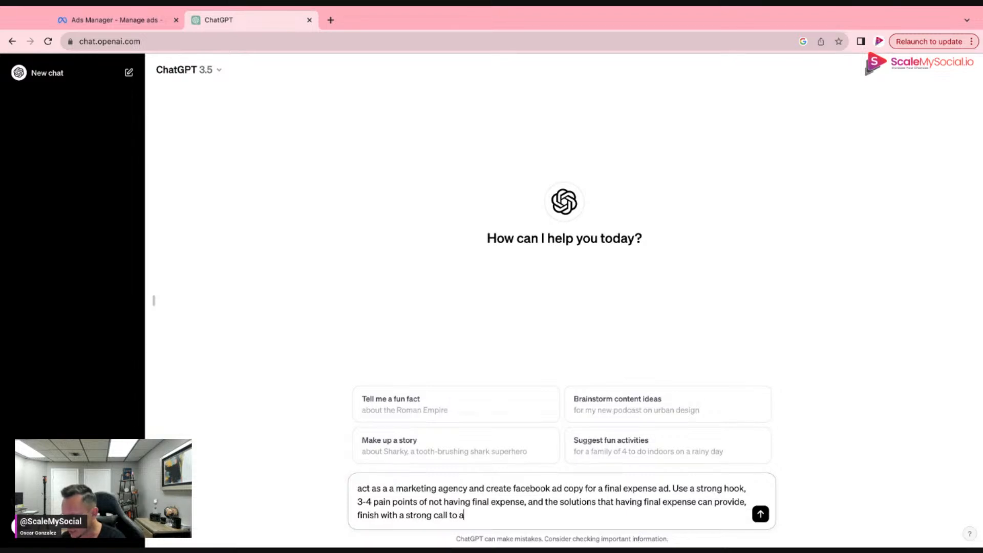
pyautogui.write('ction.')
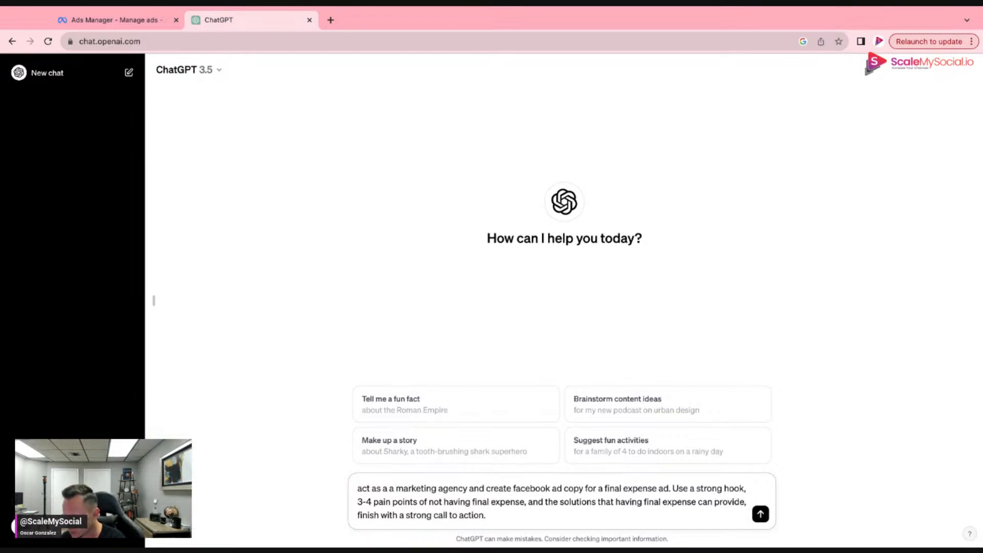
# End the prompt with "Use emojis and high ranking ads that are similar", send it, and review the generated ad copy from its beginning.
pyautogui.write(' Use emojis')
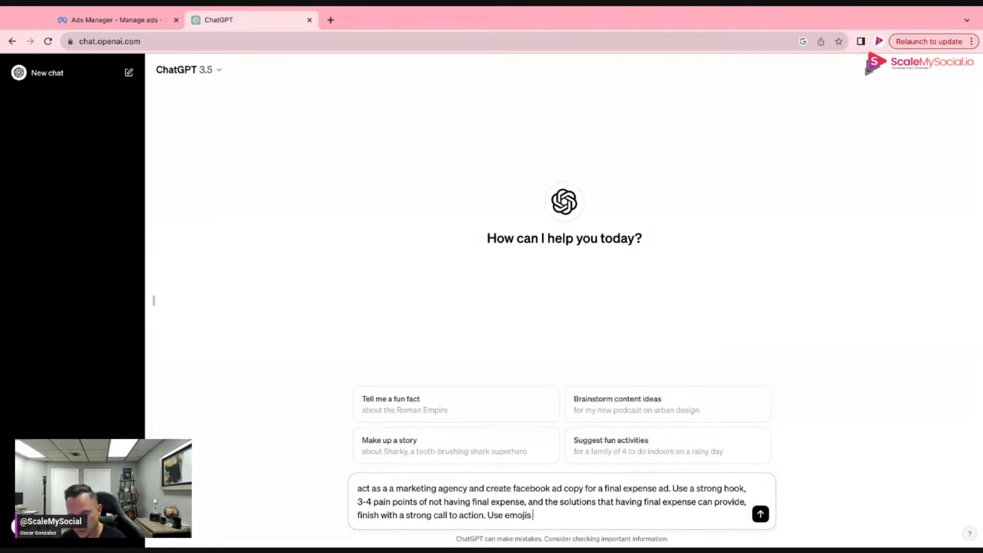
pyautogui.write(' and pas')
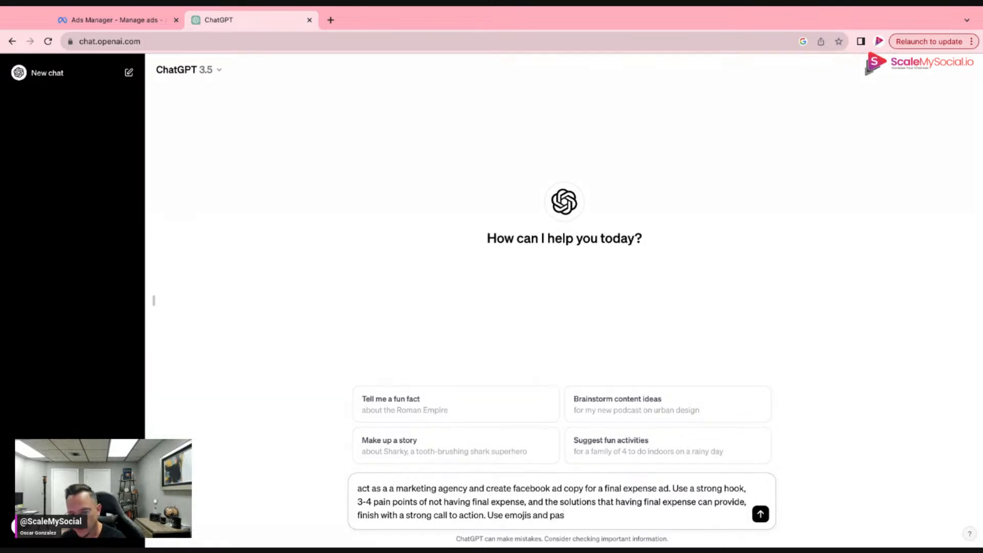
pyautogui.press('BackSpace')
pyautogui.press('BackSpace')
pyautogui.press('BackSpace')
pyautogui.write('high')
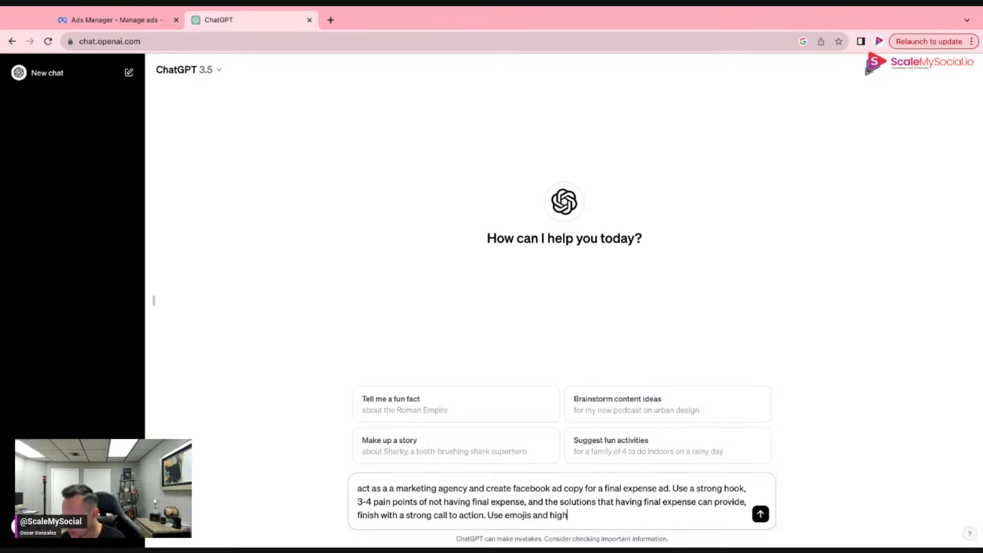
pyautogui.write(' ranking ')
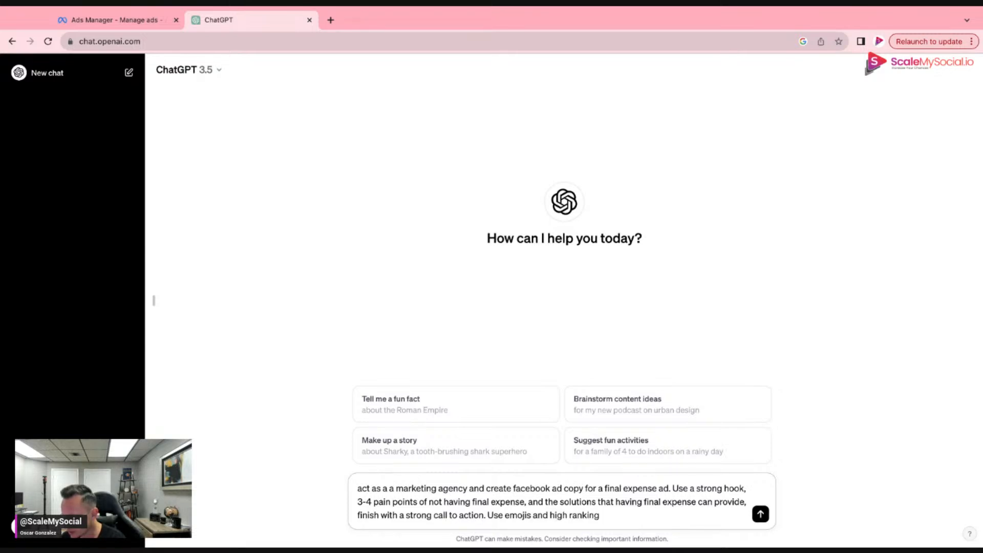
pyautogui.write('ads that are ')
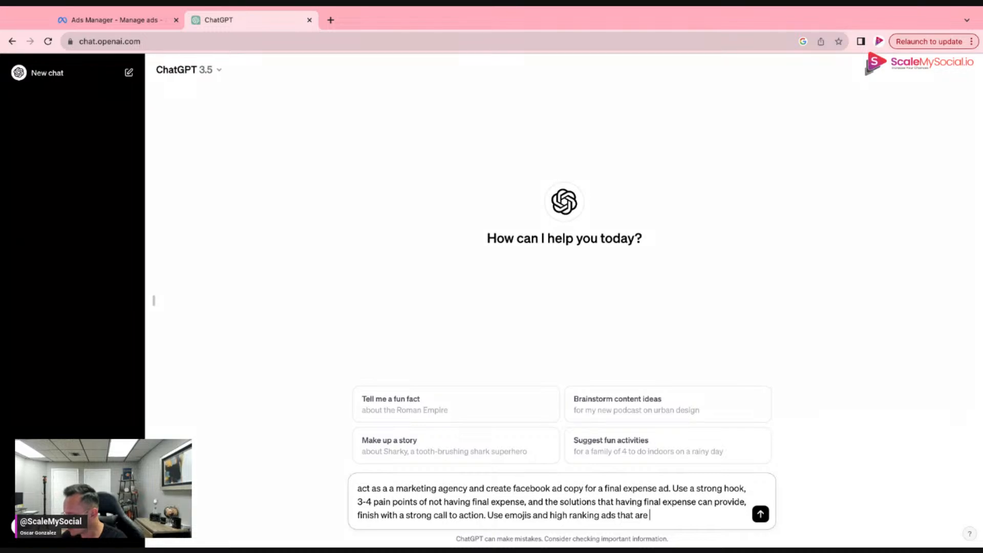
pyautogui.write('similar')
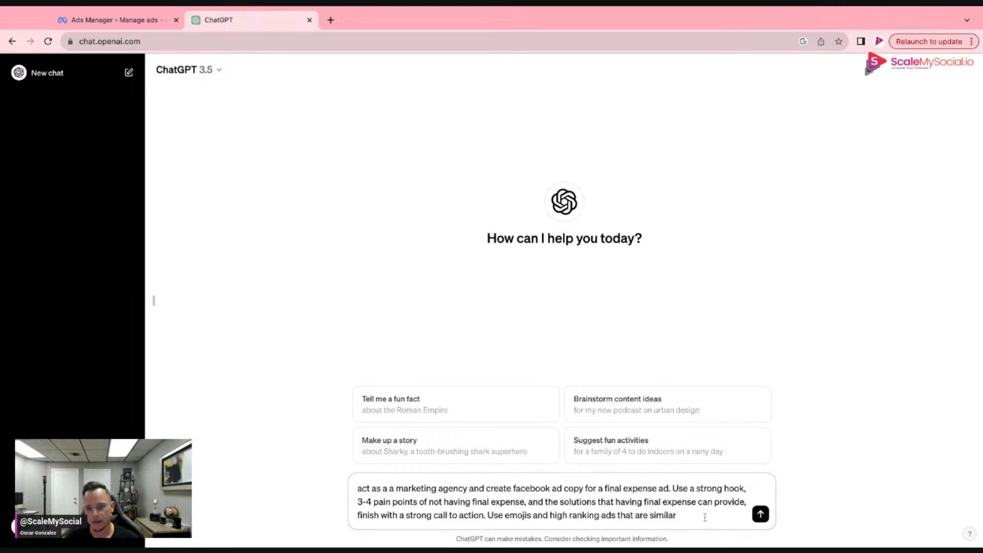
pyautogui.click(760, 516)
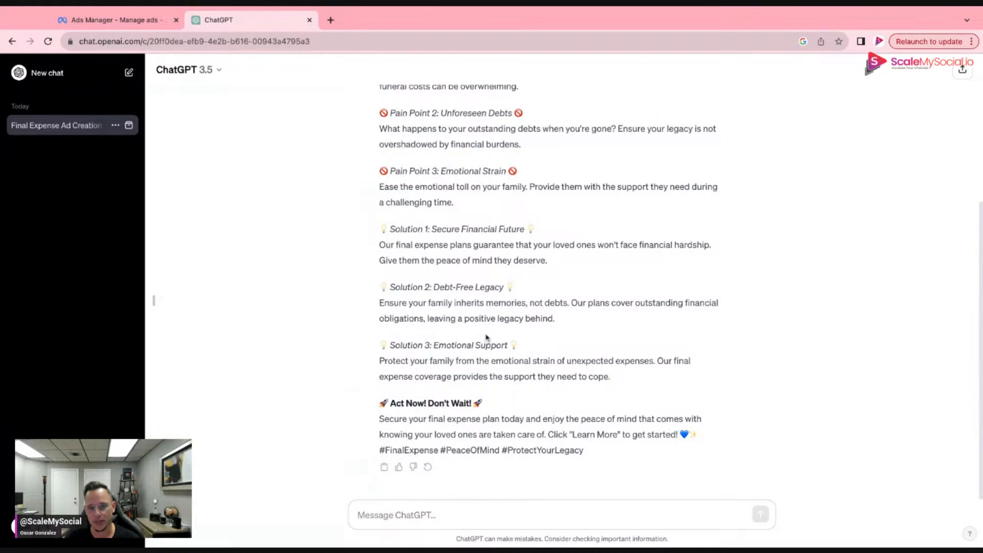
pyautogui.scroll(2, 487, 337)
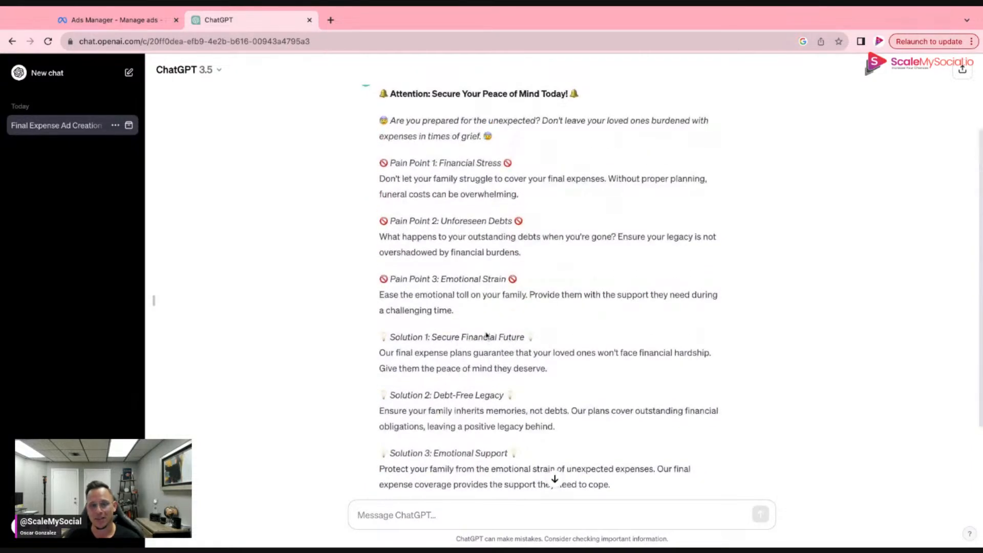
# Ask ChatGPT to "make it shorter" and review the shortened ad copy.
pyautogui.scroll(1, 486, 336)
pyautogui.scroll(-1, 486, 331)
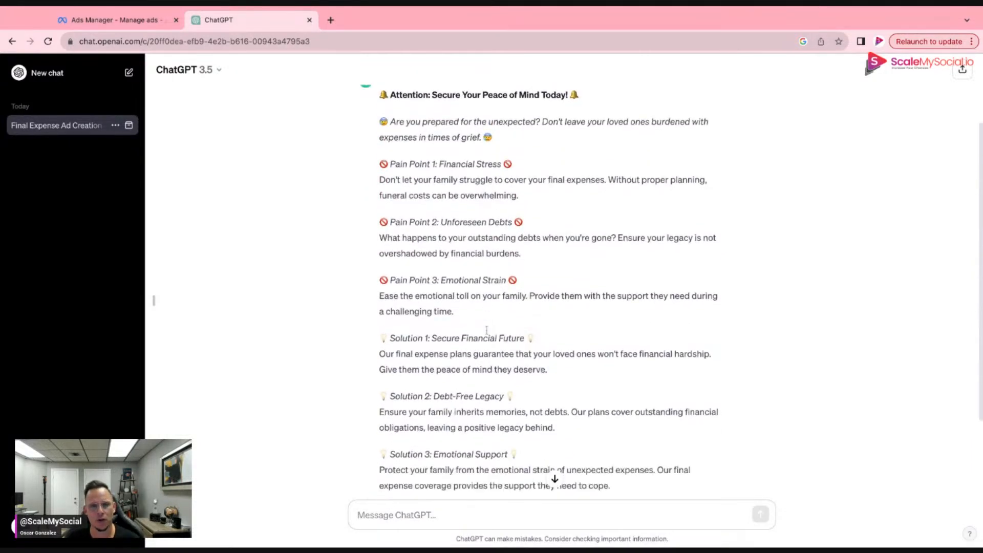
pyautogui.click(456, 511)
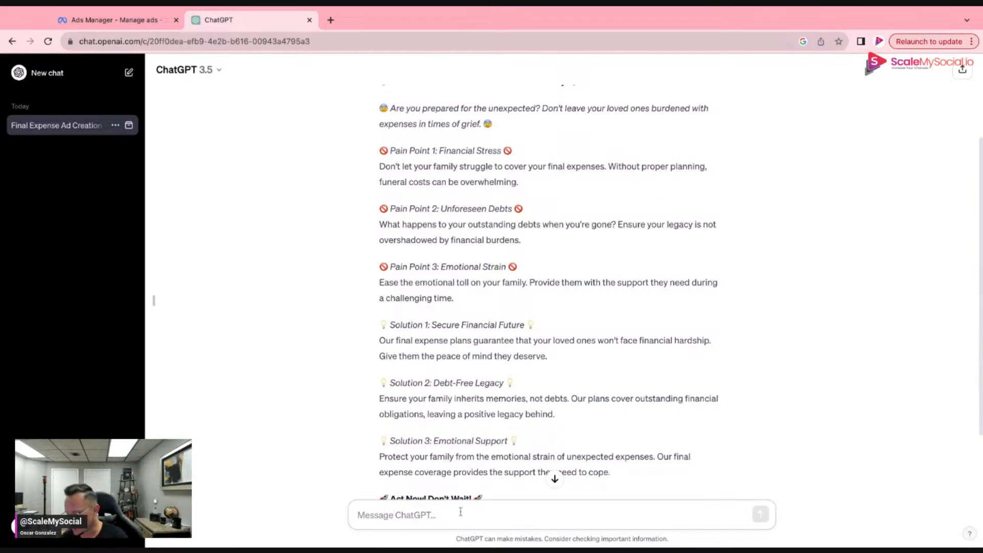
pyautogui.write('make it shorter')
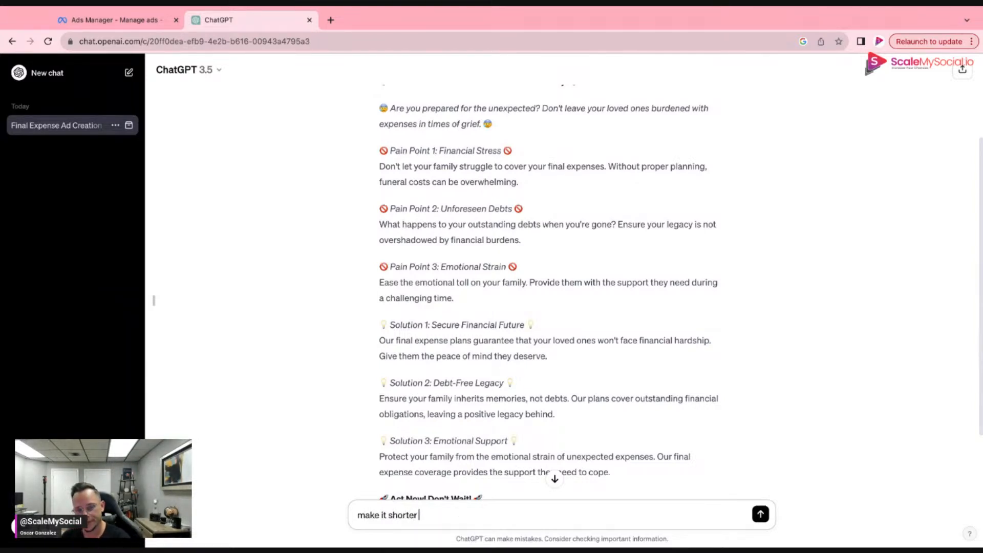
pyautogui.press('Return')
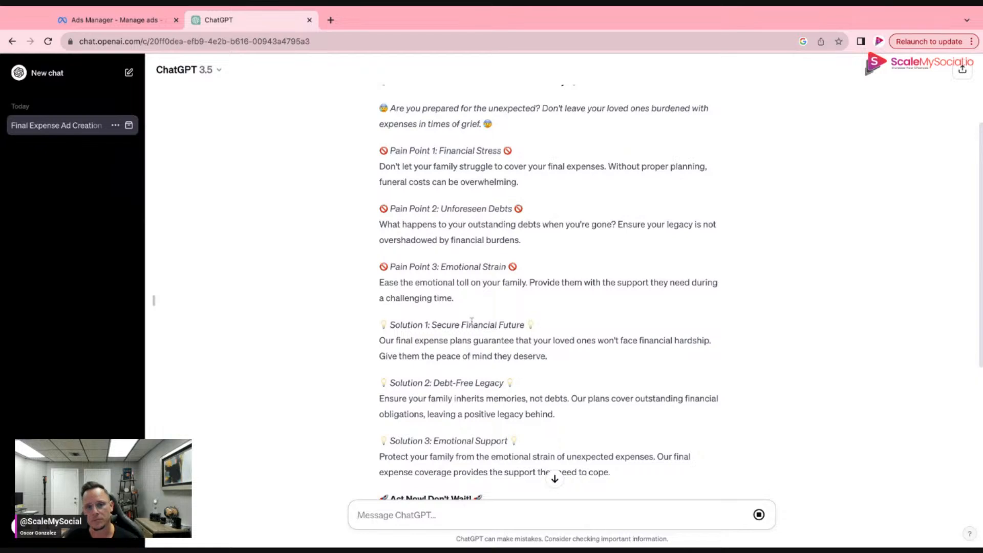
pyautogui.scroll(-6, 491, 338)
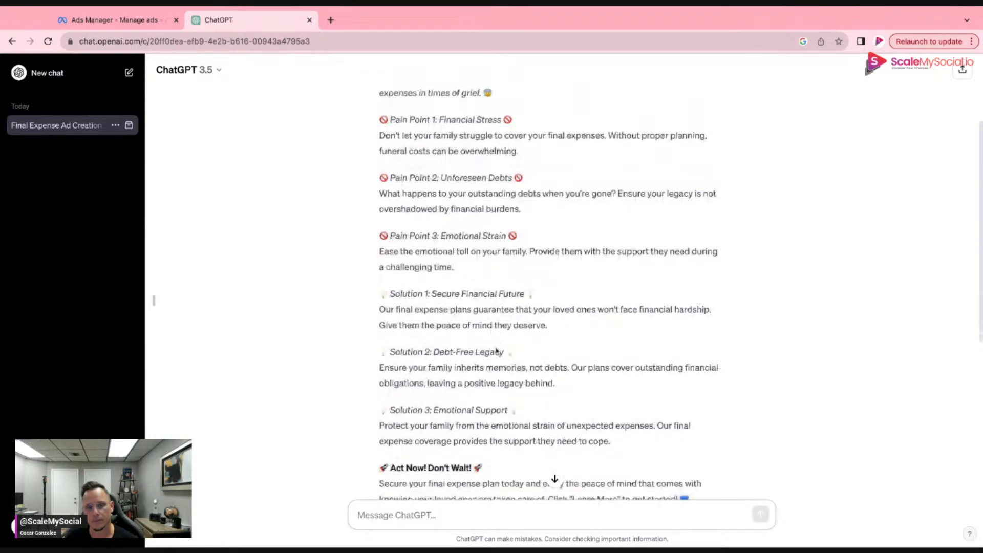
pyautogui.scroll(-1, 502, 353)
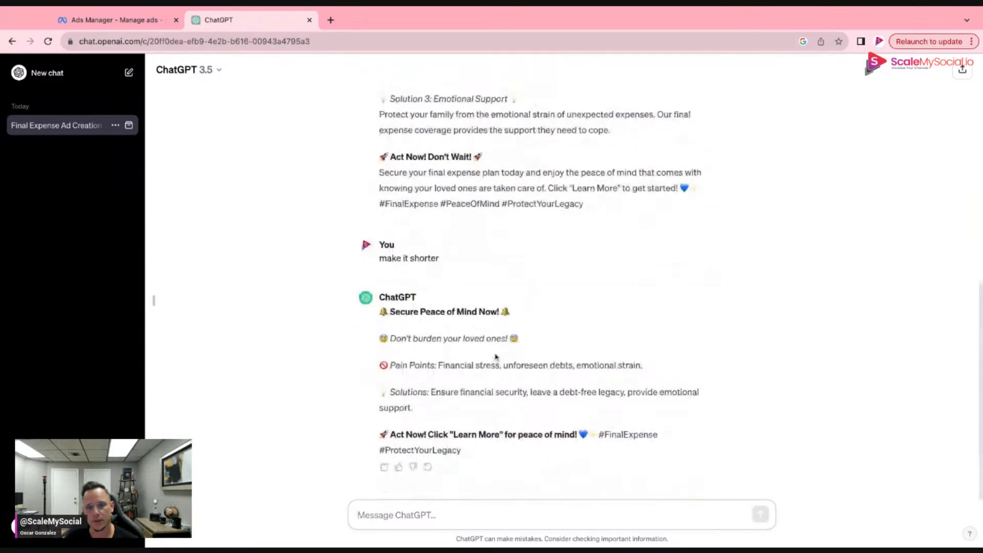
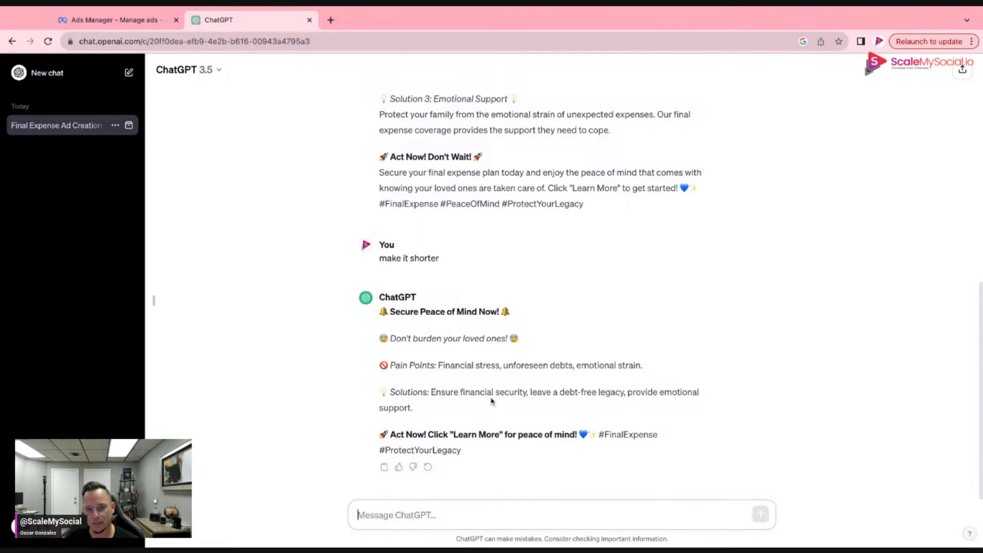
# Copy the longer ad copy from the Attention headline through the call to action, without the hashtags, and paste it into Video v1's primary text in Ads Manager.
pyautogui.scroll(8, 498, 392)
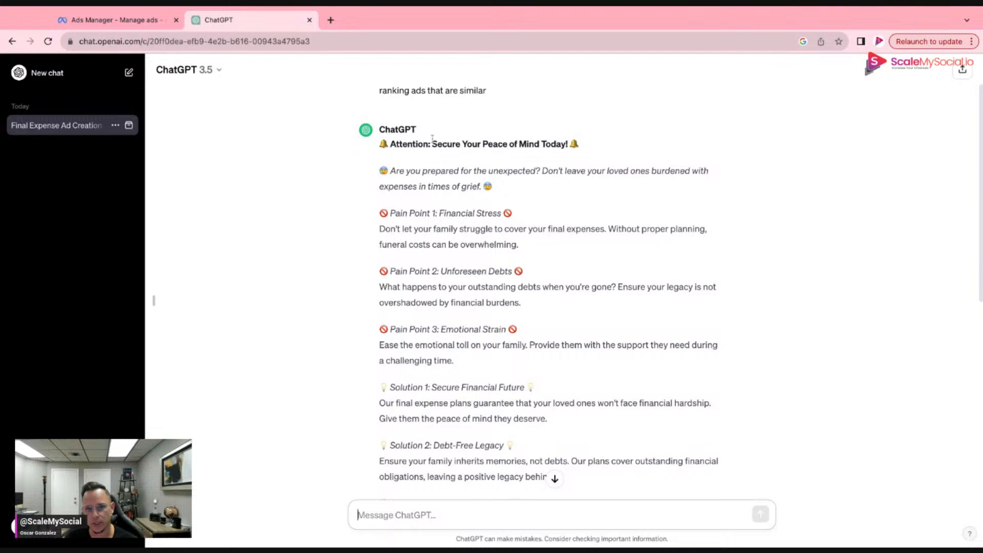
pyautogui.moveTo(378, 139); pyautogui.dragTo(492, 187)
pyautogui.moveTo(549, 286); pyautogui.dragTo(453, 361)
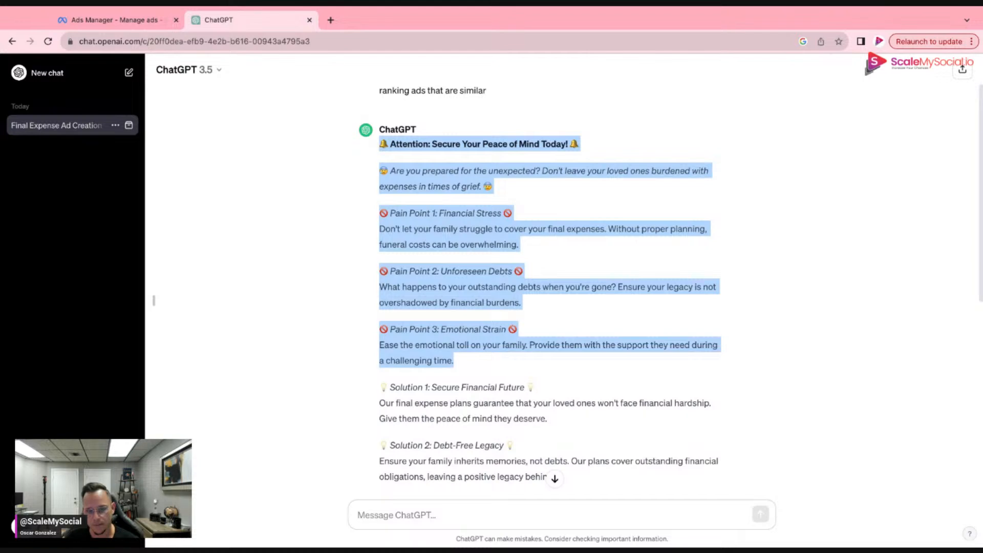
pyautogui.scroll(-1, 562, 292)
pyautogui.scroll(-3, 454, 361)
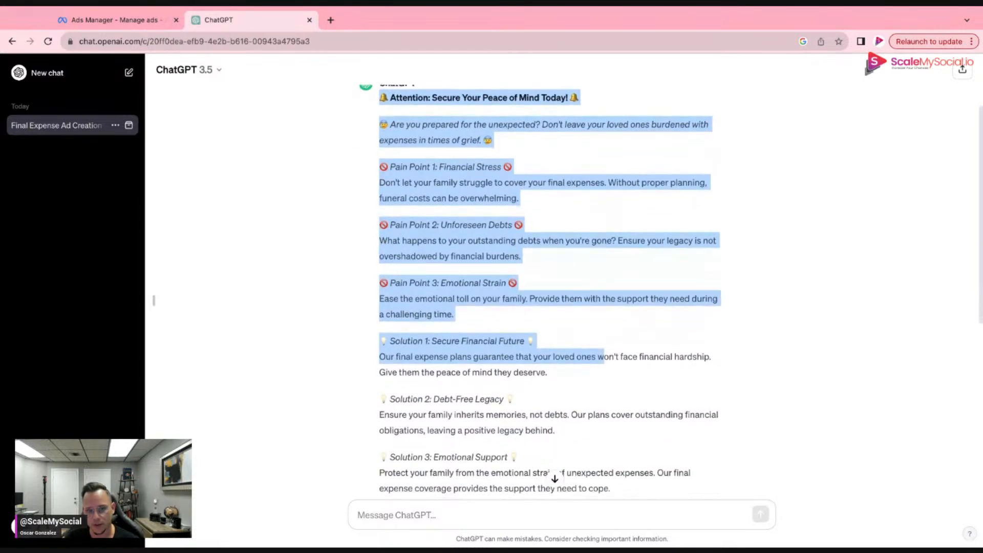
pyautogui.moveTo(517, 361); pyautogui.dragTo(700, 425)
pyautogui.scroll(-1, 594, 378)
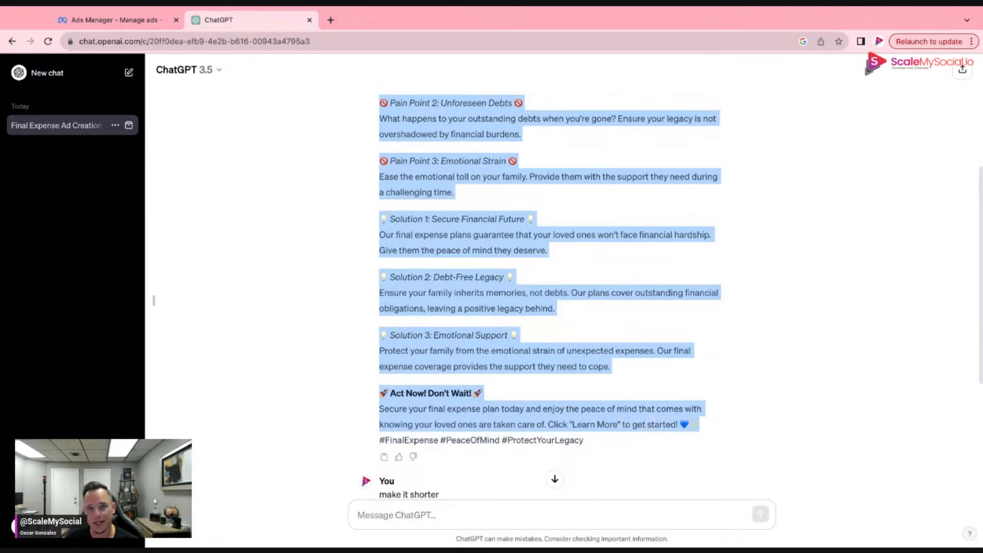
pyautogui.click(101, 19)
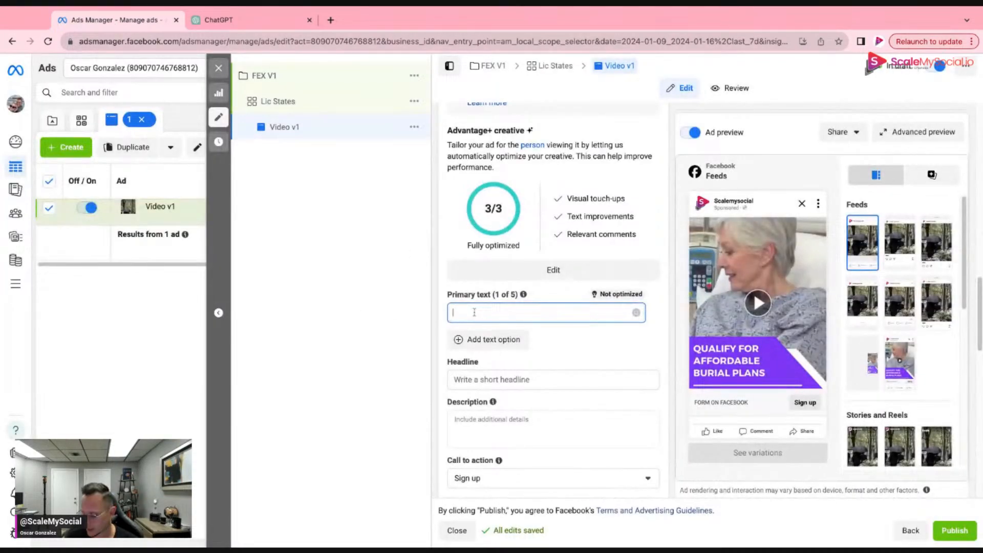
pyautogui.press('super+v')
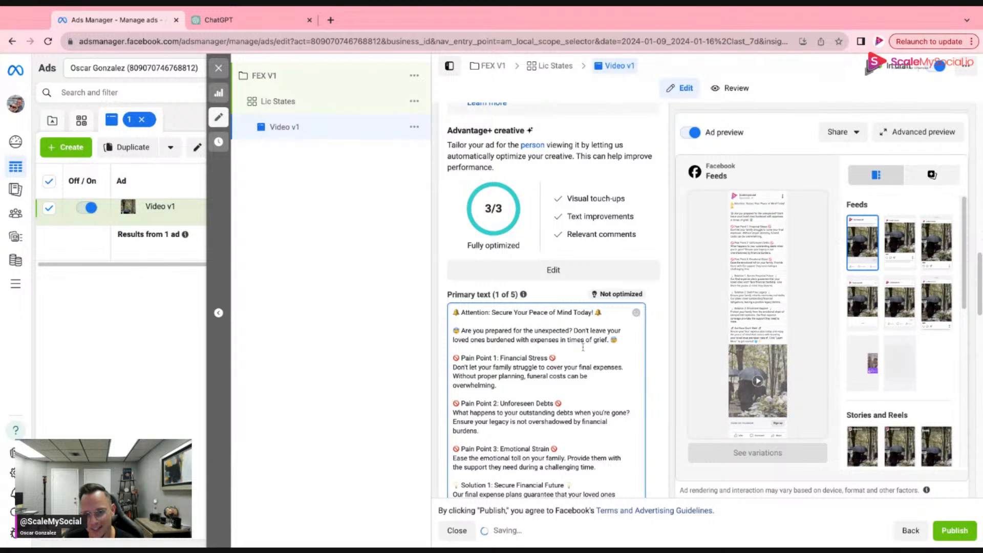
# Remove the "Pain Point 1:" and "Pain Point 2:" labels from the Financial Stress and Unforeseen Debts headings in the primary text.
pyautogui.scroll(-1, 583, 347)
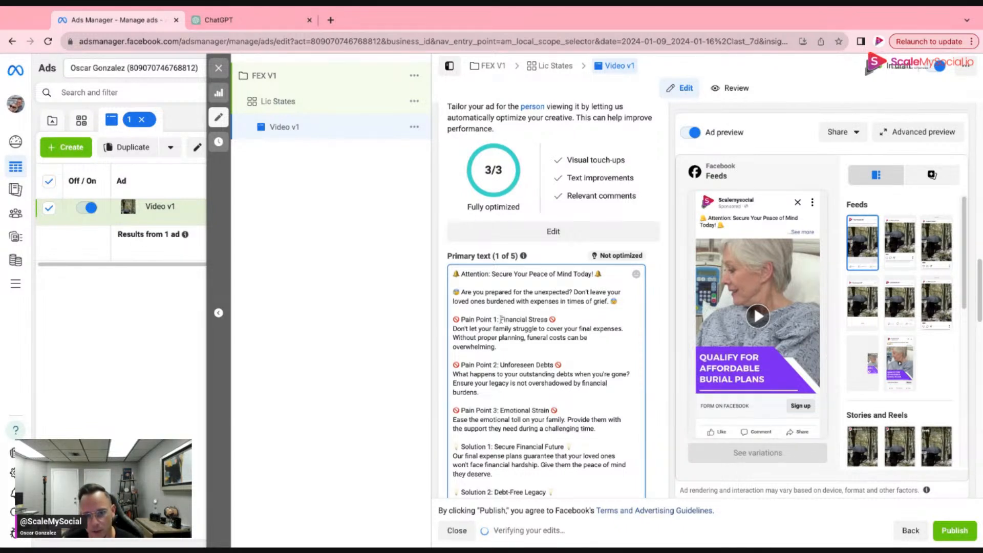
pyautogui.click(501, 319)
pyautogui.hotkey('shift', 'alt', 'Left')
pyautogui.hotkey('shift', 'alt', 'Left')
pyautogui.hotkey('shift', 'alt', 'Left')
pyautogui.press('BackSpace')
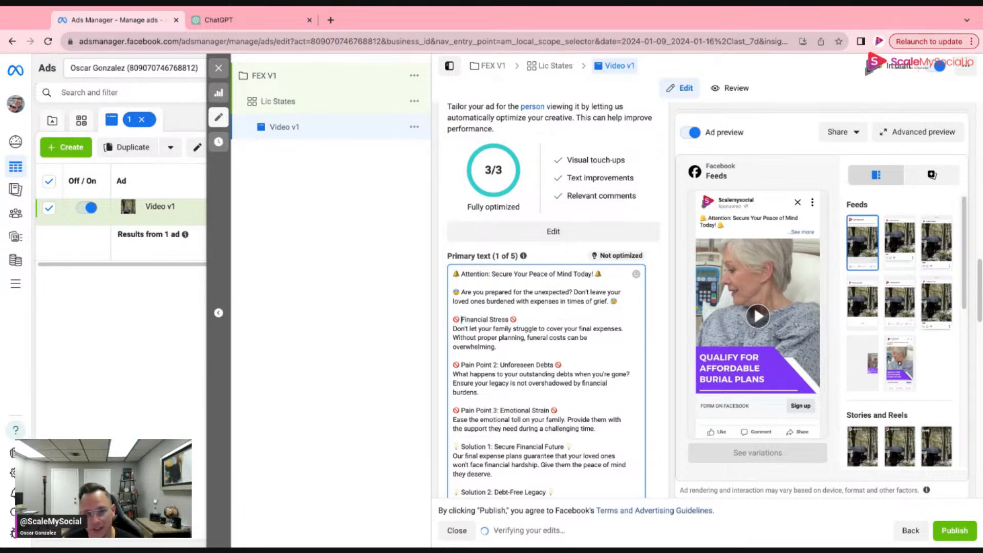
pyautogui.click(500, 365)
pyautogui.hotkey('shift', 'alt', 'Left')
pyautogui.hotkey('shift', 'alt', 'Left')
pyautogui.hotkey('shift', 'alt', 'Left')
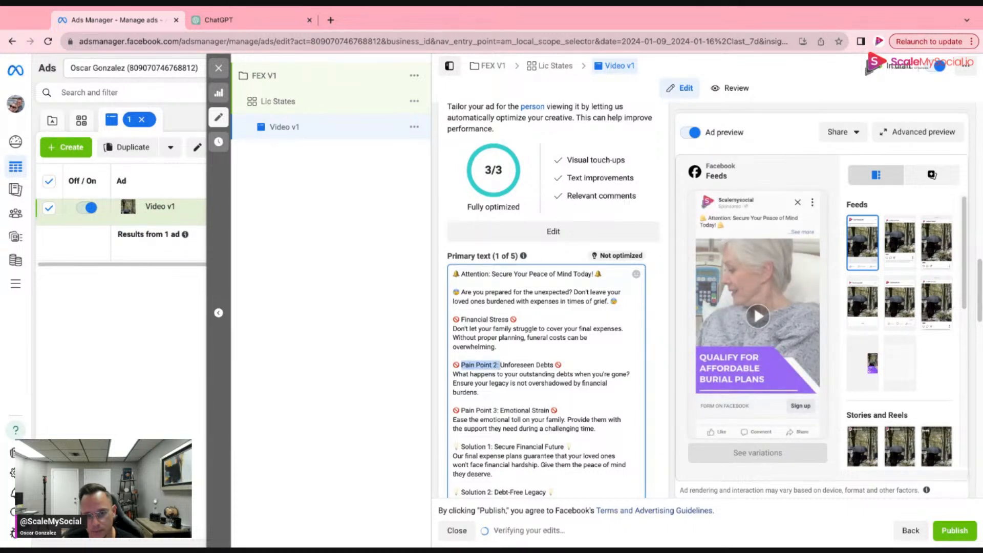
pyautogui.press('BackSpace')
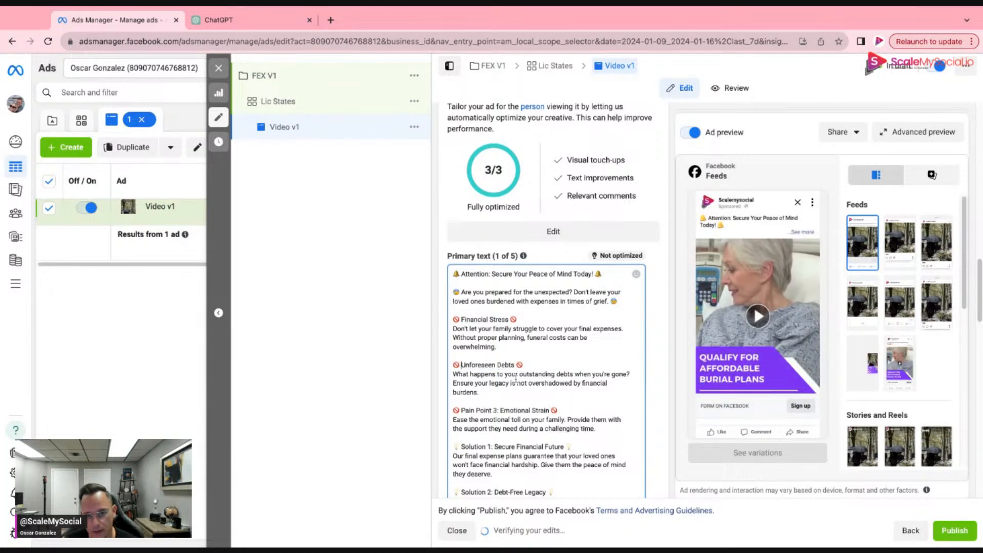
# Delete the whole "Pain Point 3: Emotional Strain" section and its surplus blank lines from the primary text.
pyautogui.scroll(-1, 520, 387)
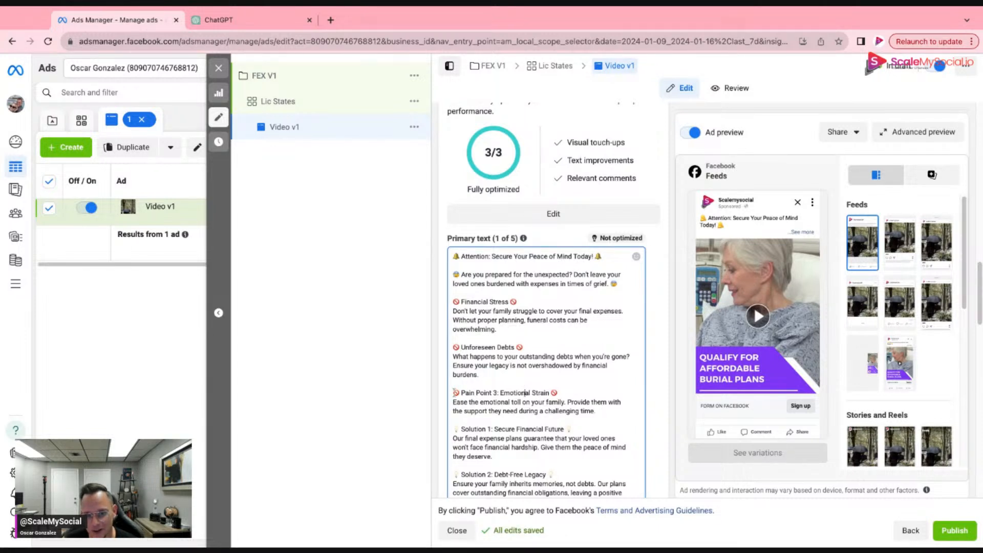
pyautogui.tripleClick(525, 393)
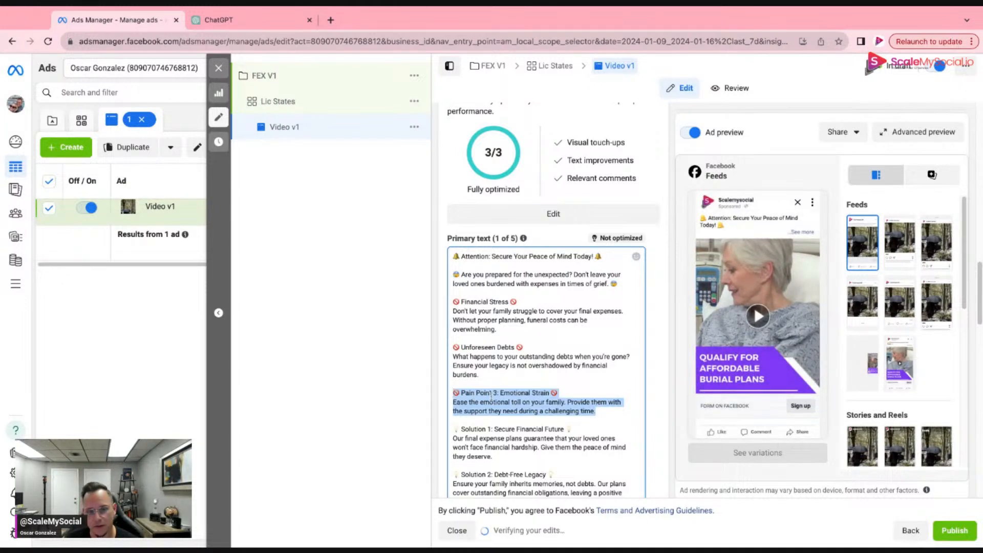
pyautogui.press('BackSpace')
pyautogui.press('BackSpace')
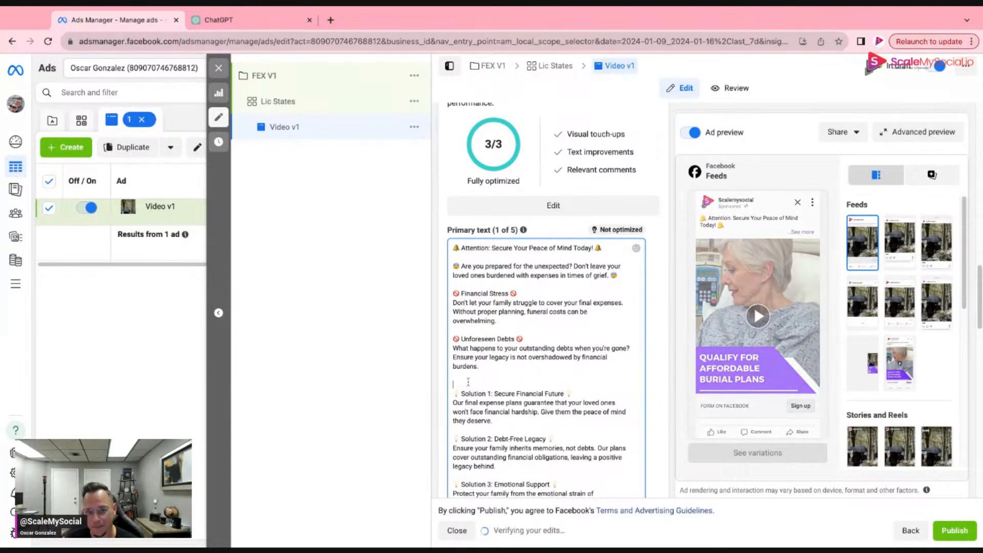
pyautogui.press('BackSpace')
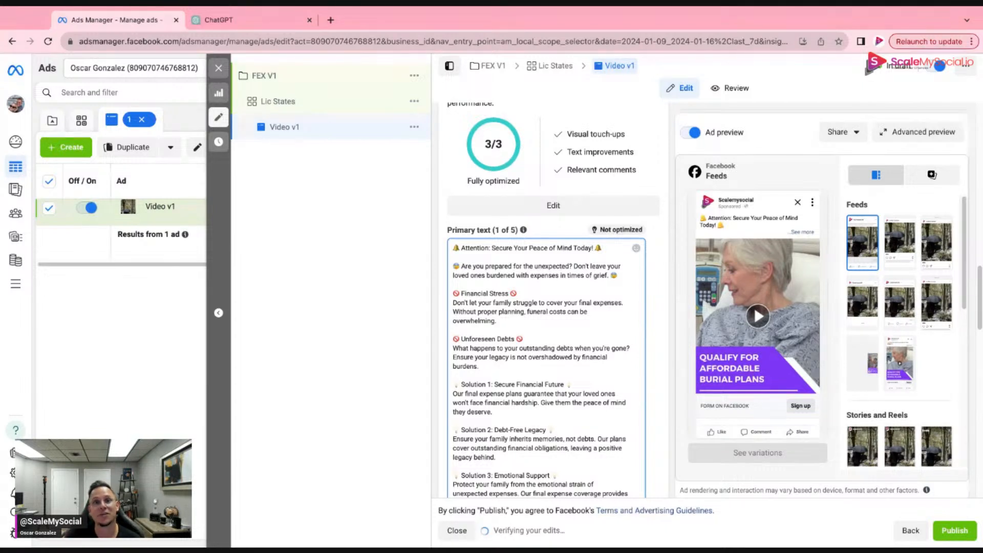
# Remove the "Solution 1:" and "Solution 2:" labels from the Secure Financial Future and Debt-Free Legacy headings.
pyautogui.scroll(-1, 505, 395)
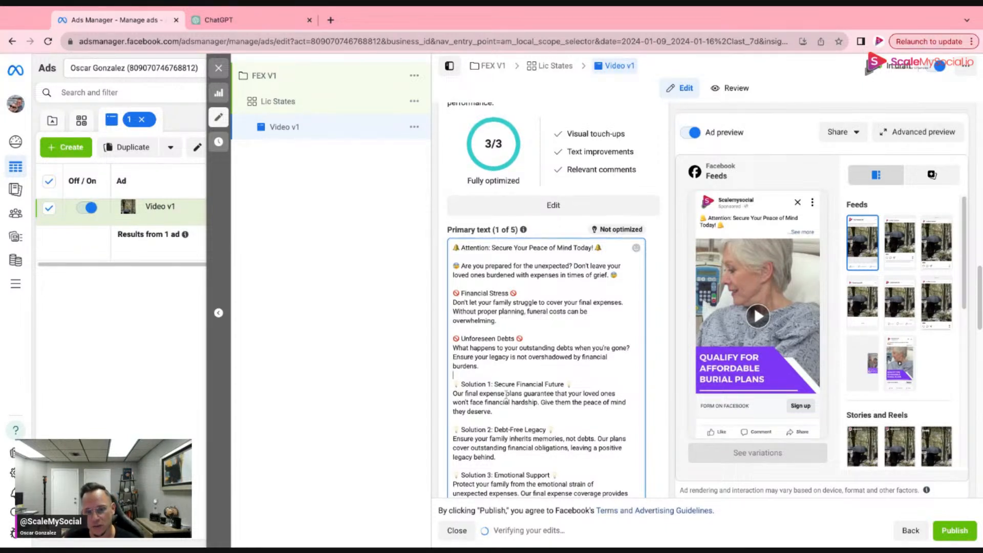
pyautogui.moveTo(495, 382); pyautogui.dragTo(461, 383)
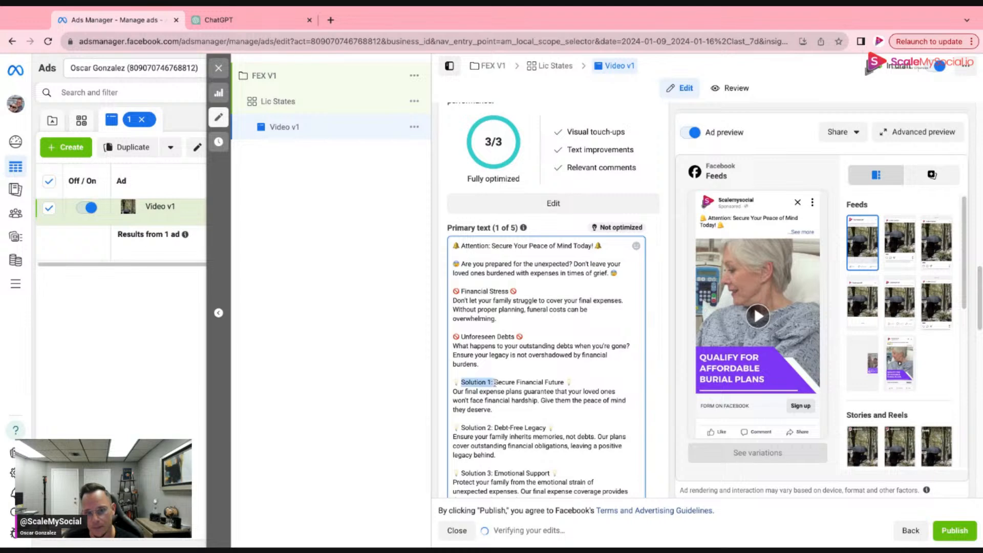
pyautogui.press('BackSpace')
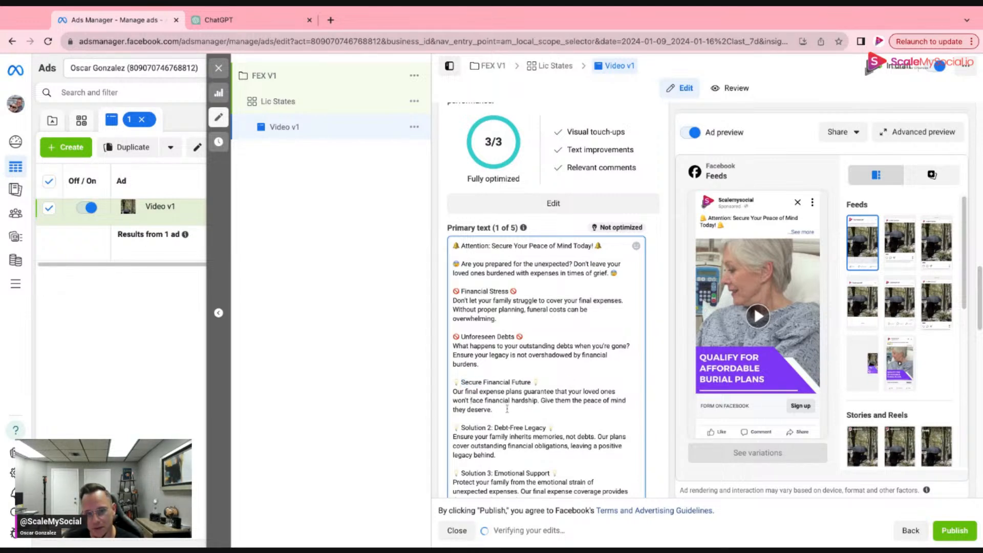
pyautogui.click(508, 408)
pyautogui.scroll(-1, 509, 405)
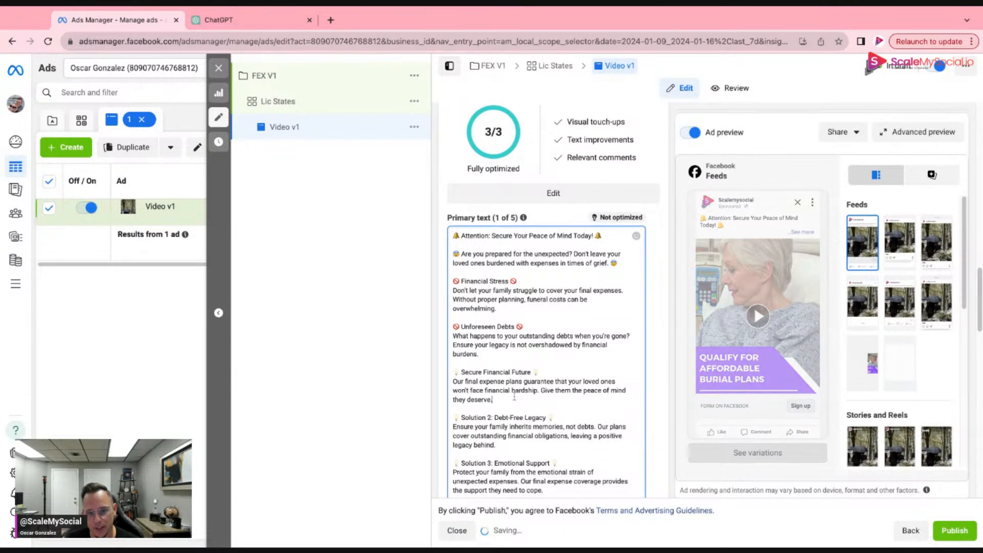
pyautogui.scroll(-1, 515, 396)
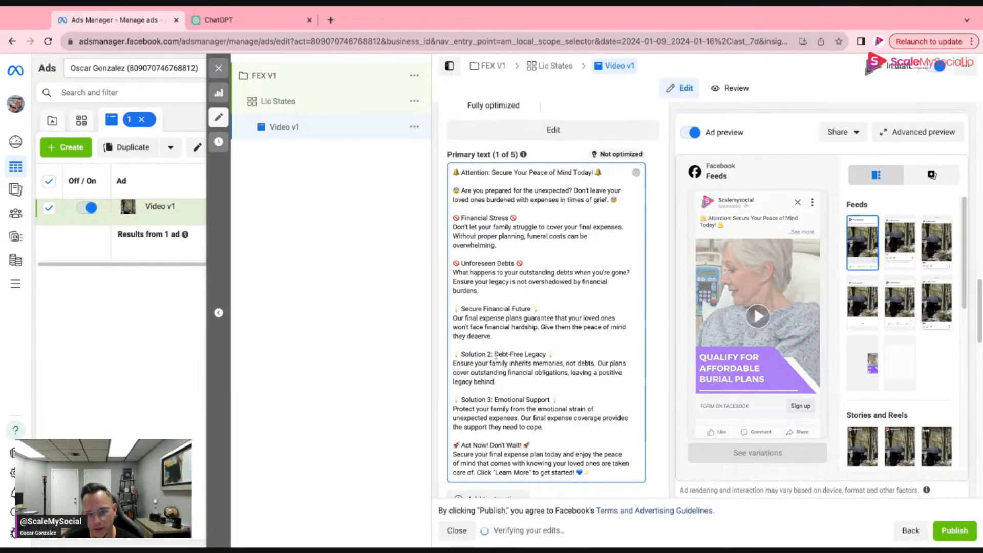
pyautogui.moveTo(461, 354); pyautogui.dragTo(495, 355)
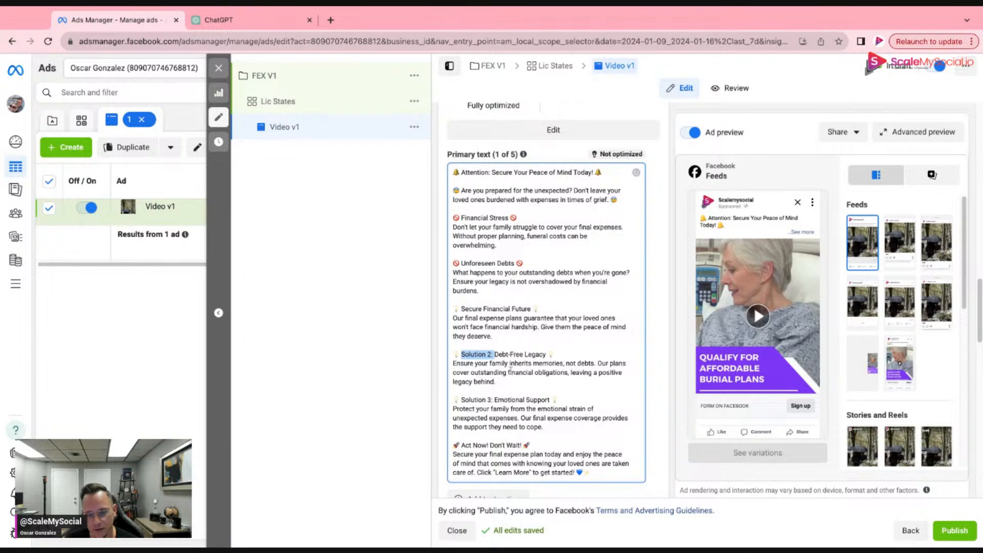
pyautogui.press('BackSpace')
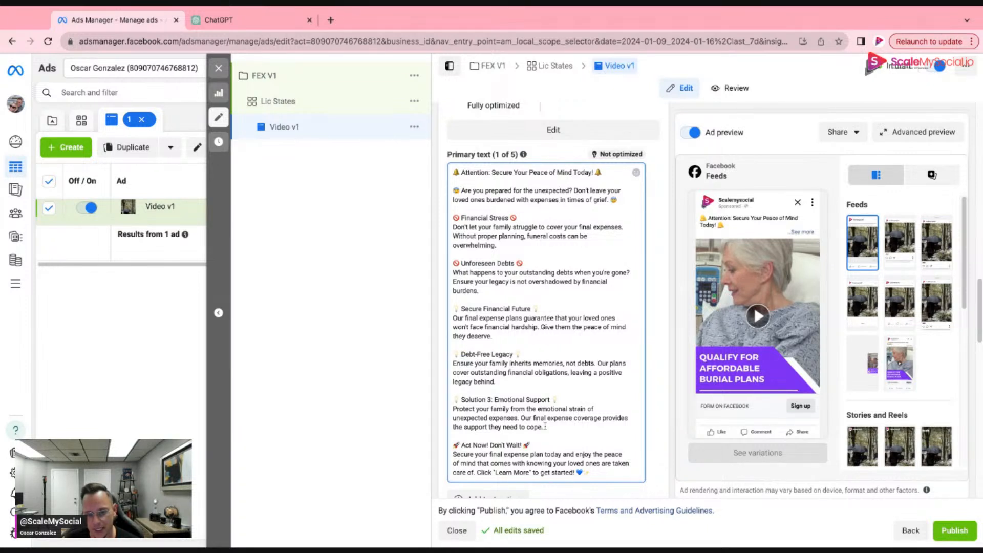
# Delete the whole "Solution 3: Emotional Support" section, keeping a single blank line before "Act Now! Don't Wait!".
pyautogui.moveTo(545, 426); pyautogui.dragTo(453, 399)
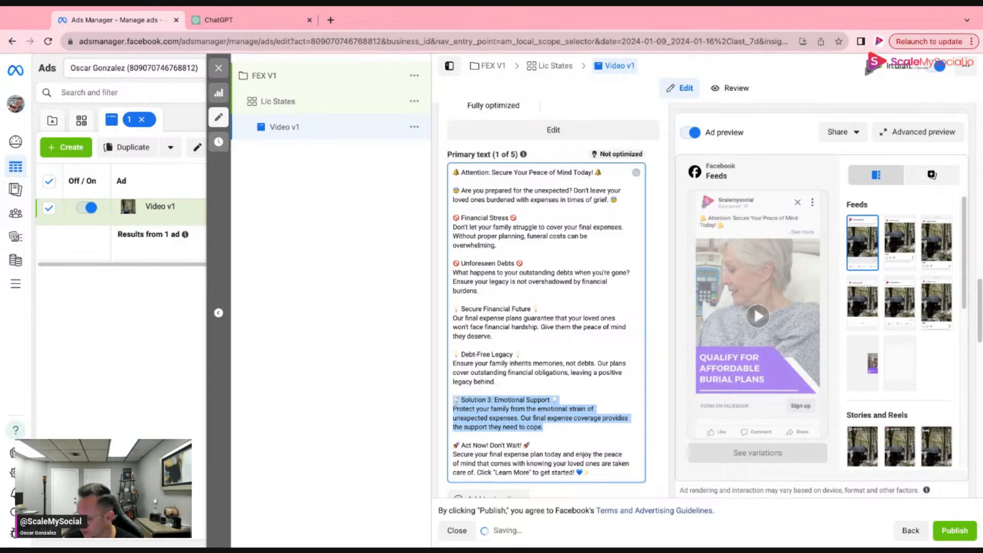
pyautogui.press('BackSpace')
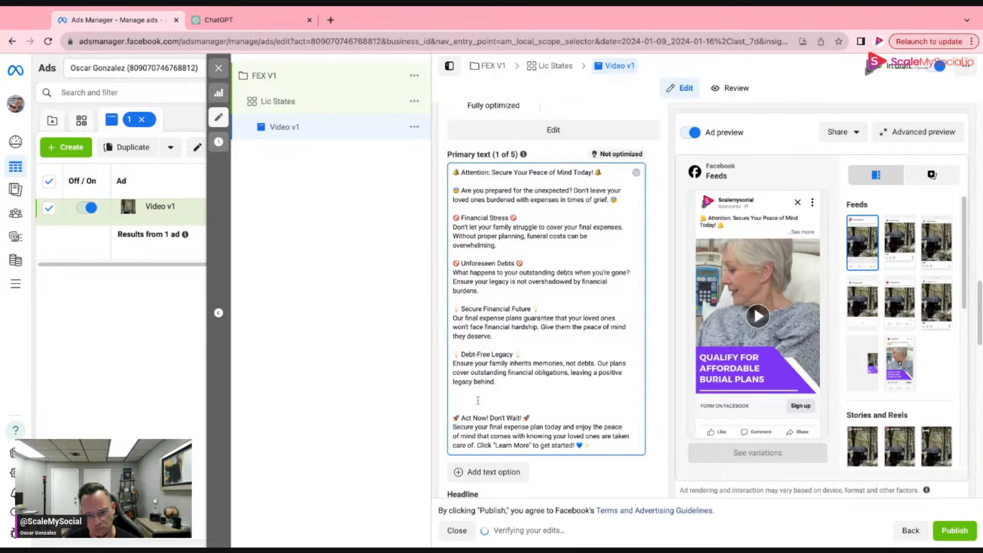
pyautogui.press('BackSpace')
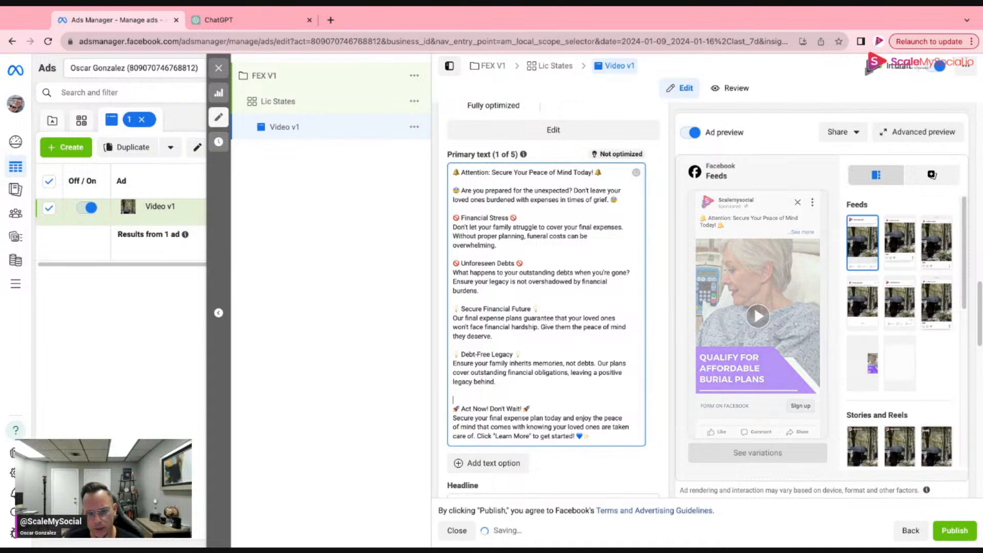
pyautogui.press('BackSpace')
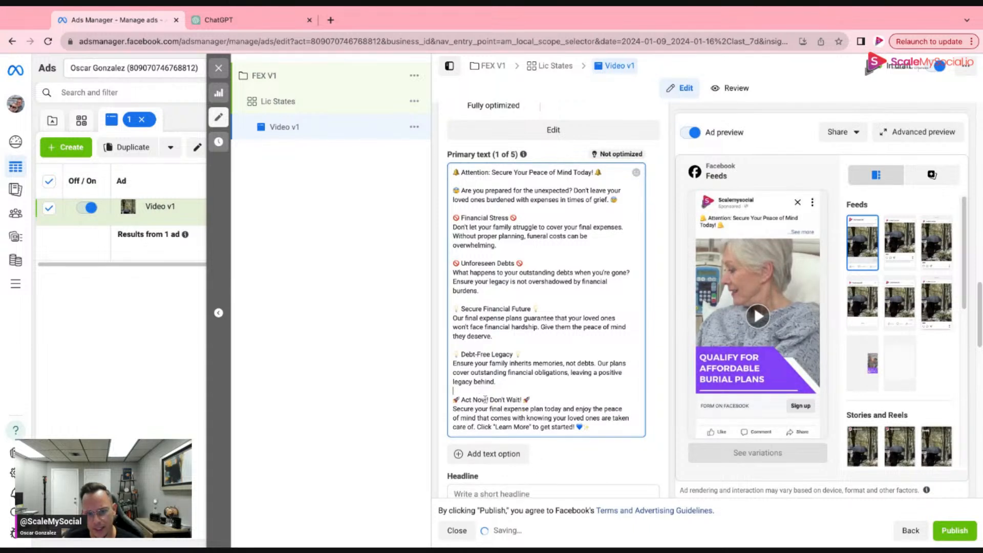
pyautogui.click(560, 400)
# Move the sentence "Click "Learn More" to get started!" into its own paragraph, with a blank line above it.
pyautogui.scroll(-1, 566, 417)
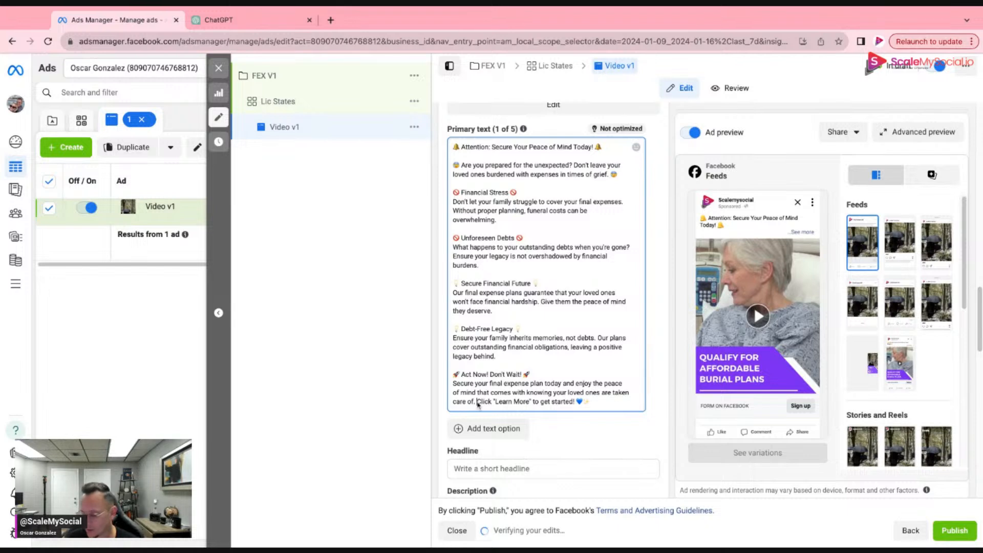
pyautogui.click(477, 402)
pyautogui.press('Return')
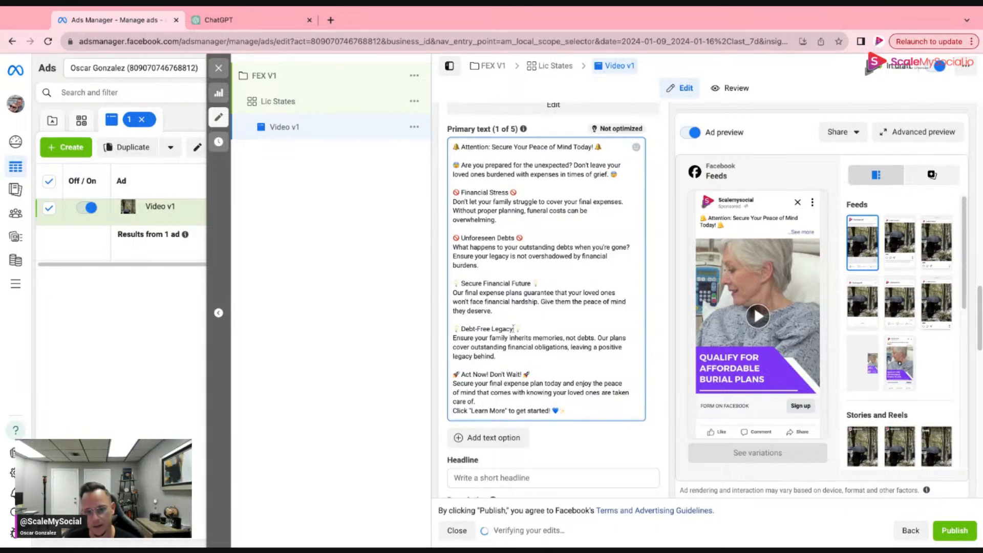
pyautogui.press('Return')
pyautogui.scroll(-3, 519, 307)
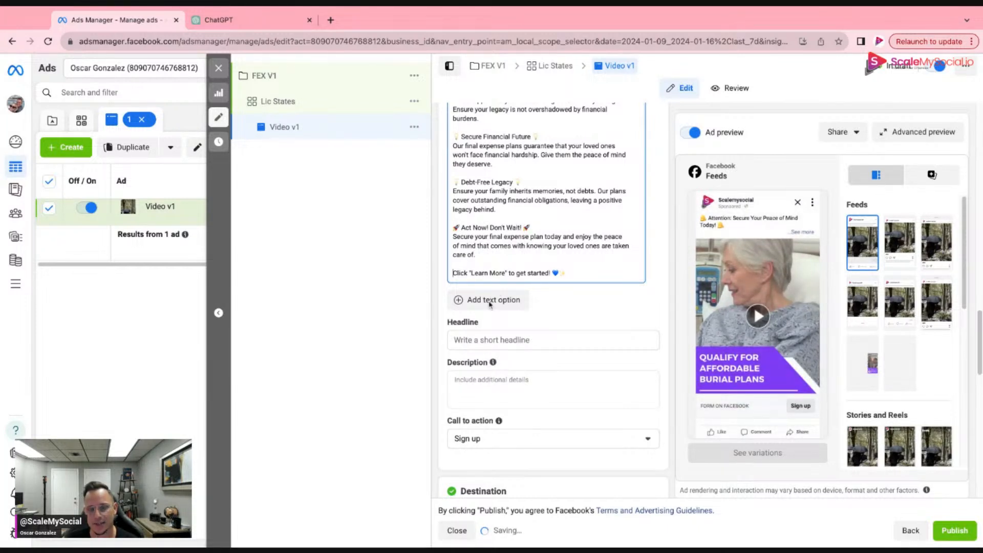
# Add a second primary text option containing ChatGPT's shorter "Secure Peace of Mind Now!" version, without its hashtags.
pyautogui.scroll(2, 490, 303)
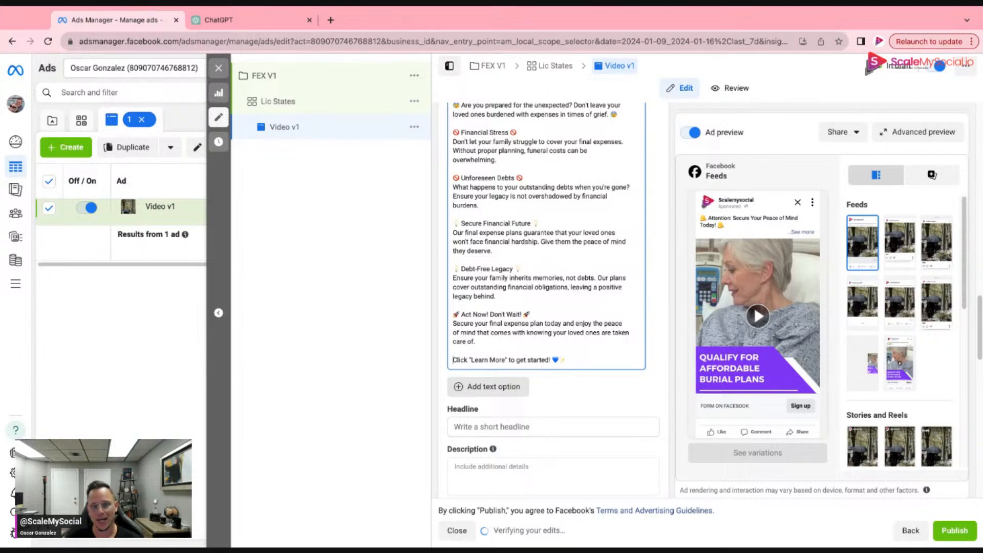
pyautogui.click(488, 387)
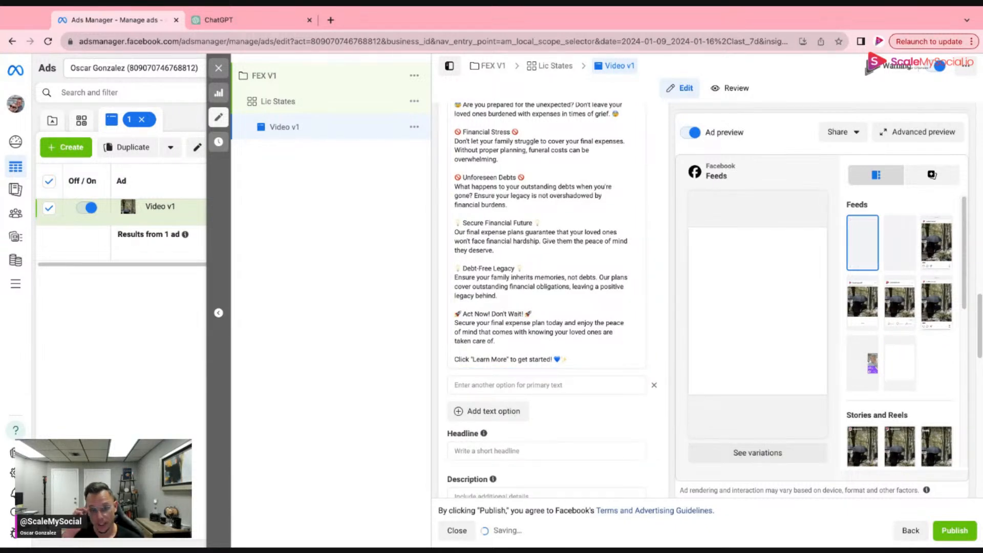
pyautogui.click(219, 20)
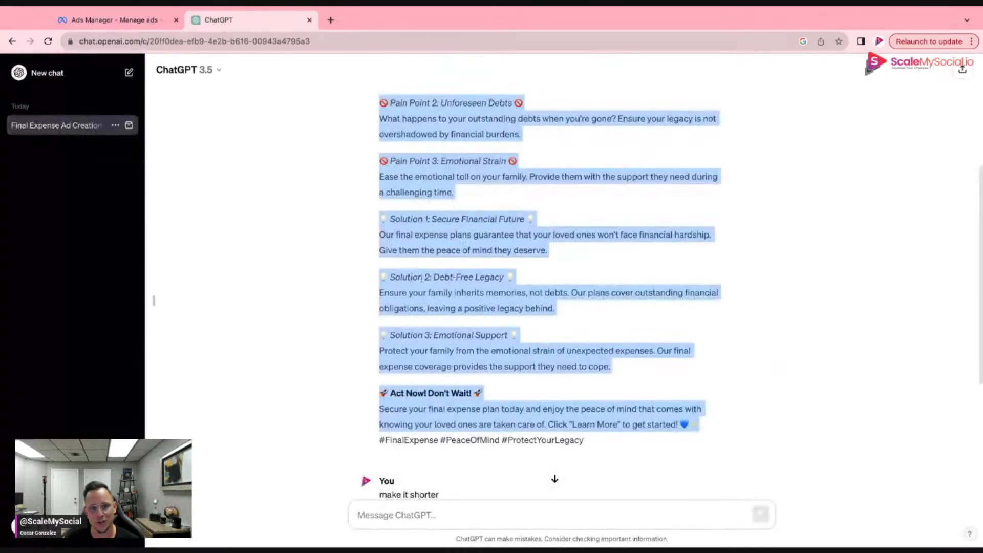
pyautogui.scroll(-5, 420, 307)
pyautogui.click(399, 336)
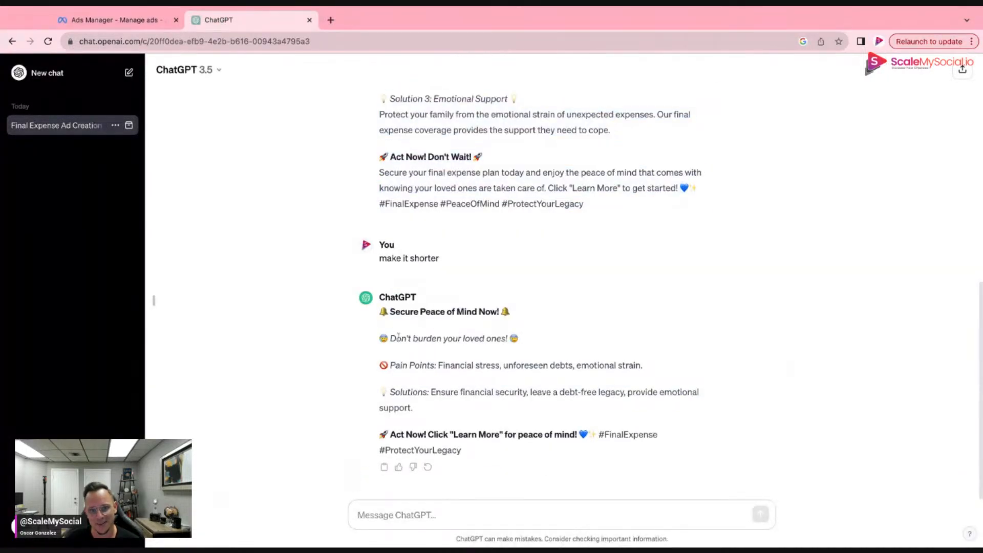
pyautogui.moveTo(379, 310); pyautogui.dragTo(588, 434)
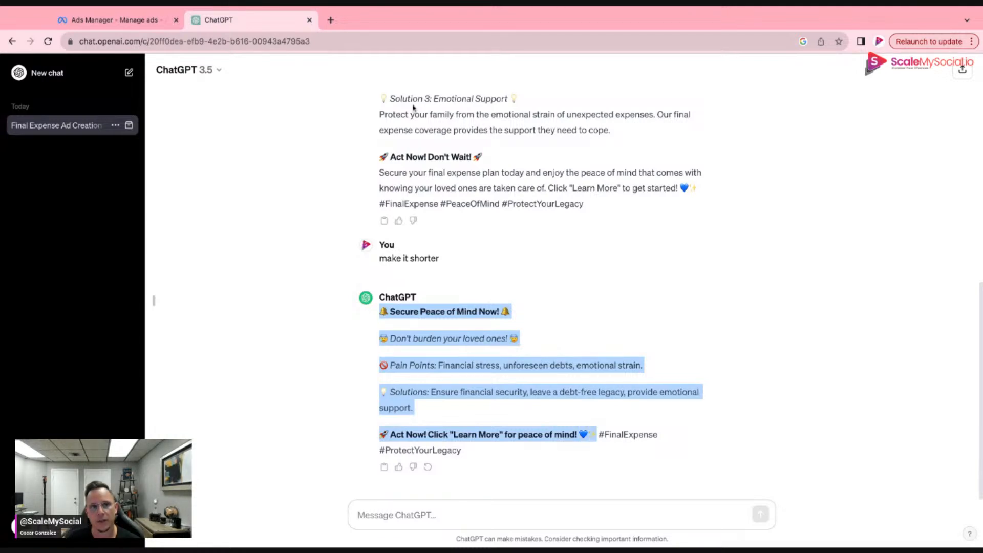
pyautogui.click(119, 19)
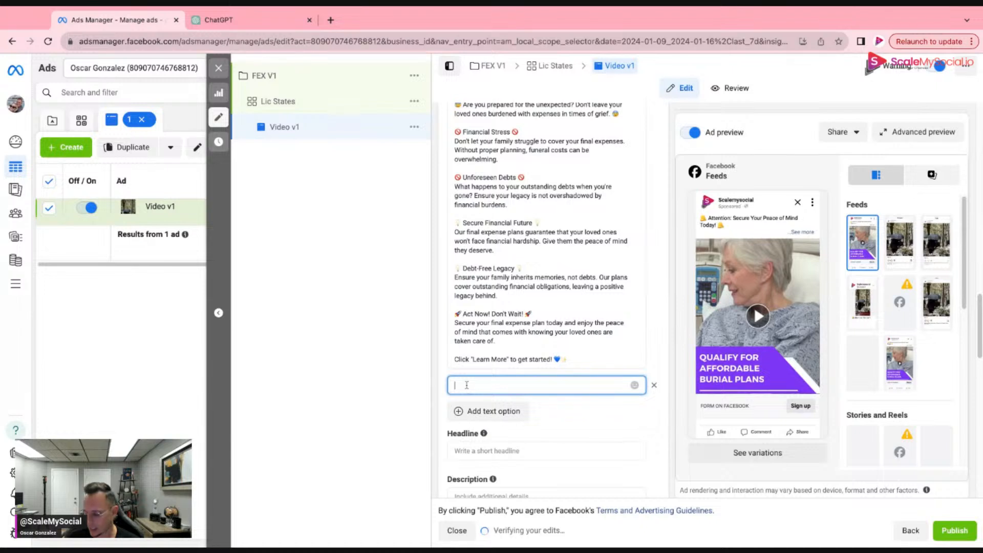
pyautogui.write('🔔 Secure Peace of Mind Now! 🔔  😬 Don\'t burden your loved ones! 😬  🚫 Pain Points: Financial stress, unforeseen debts, emotional strain.  💡 Solutions: Ensure financial security, leave a debt-free legacy, provide emotional support.  🚀 Act Now! Click "Learn More" for peace of mind! 💙✨')
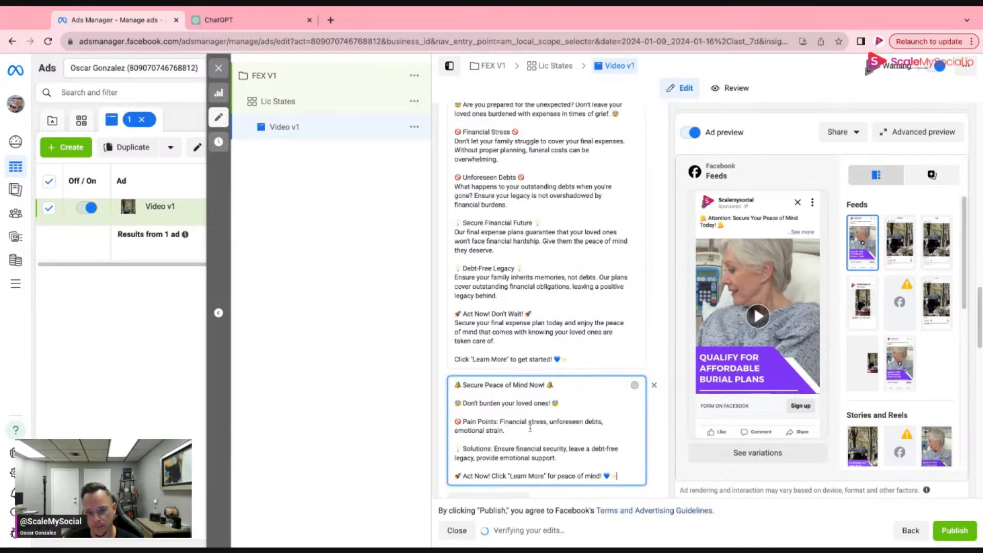
# Switch to ChatGPT and send the follow-up request "make 2 more".
pyautogui.click(216, 21)
pyautogui.click(404, 518)
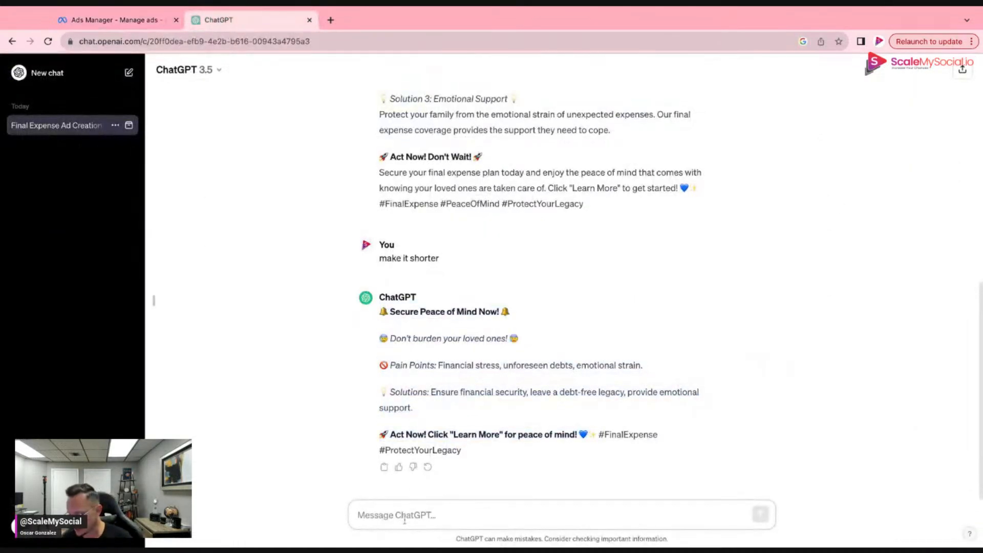
pyautogui.write('make 2 mor')
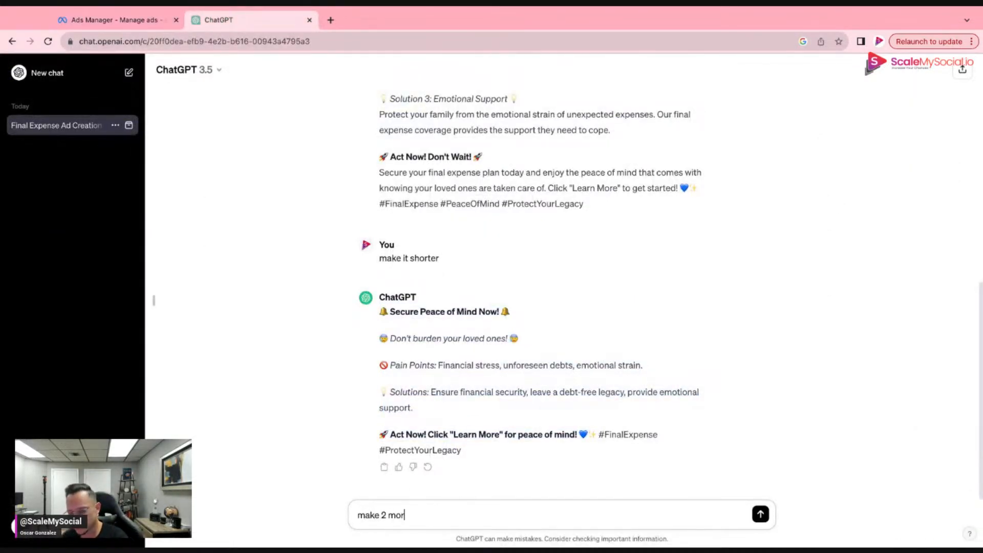
pyautogui.write('e')
pyautogui.press('Return')
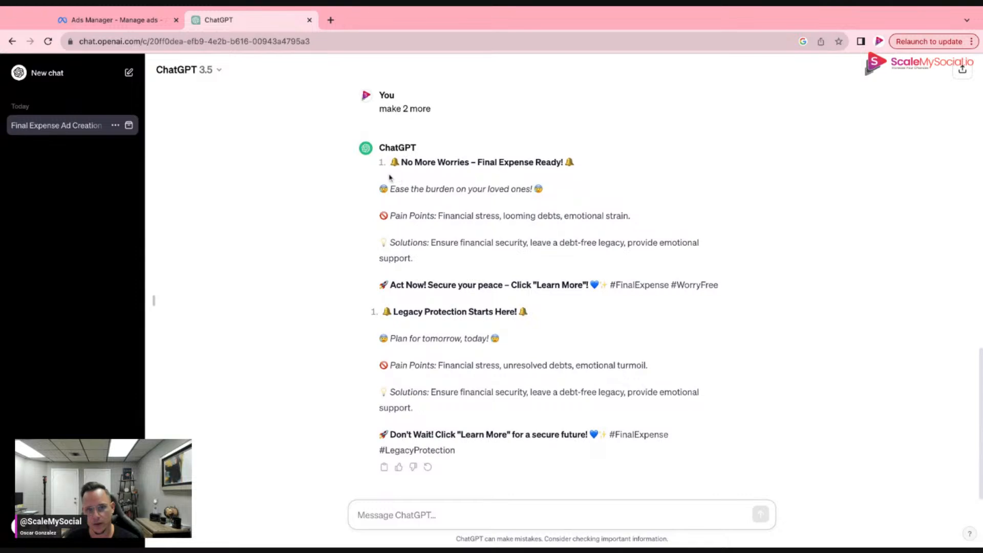
# Copy ChatGPT's "No More Worries – Final Expense Ready!" version without hashtags and add it in Ads Manager as a third primary text option.
pyautogui.moveTo(391, 162); pyautogui.dragTo(607, 285)
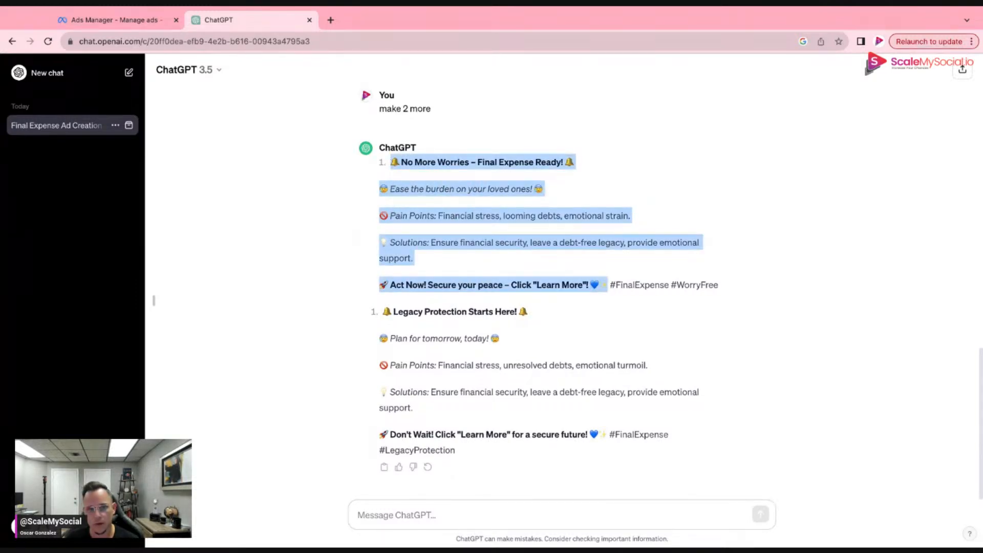
pyautogui.click(105, 15)
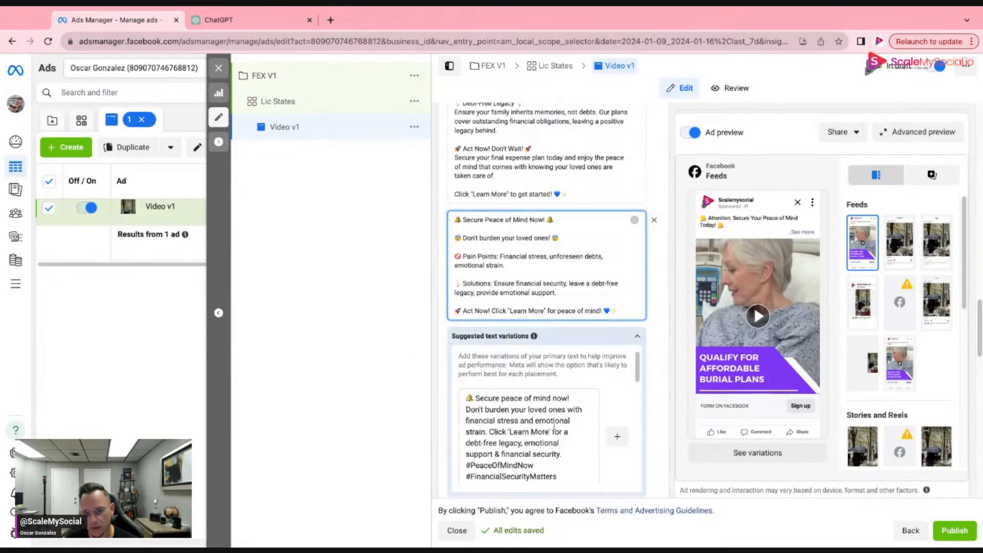
pyautogui.scroll(-5, 553, 430)
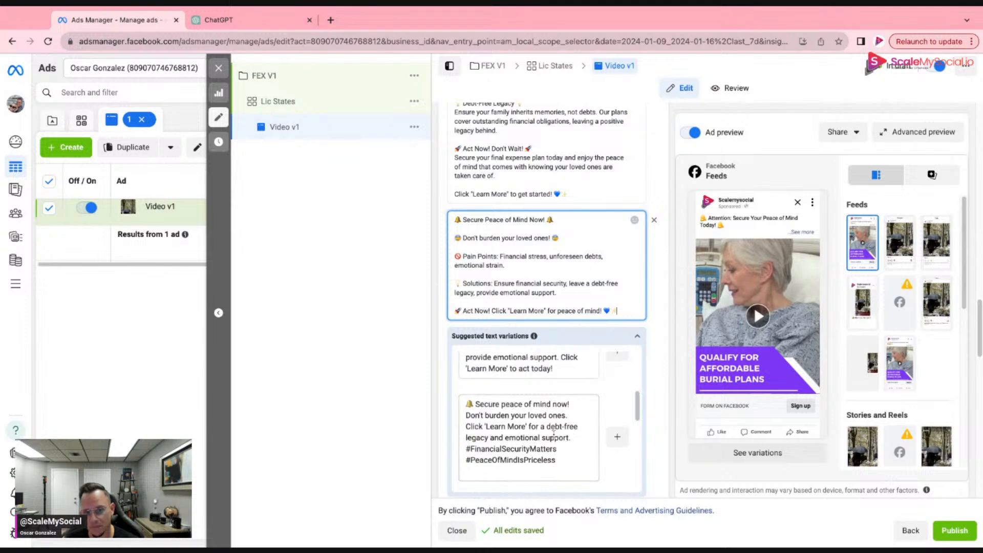
pyautogui.scroll(5, 542, 409)
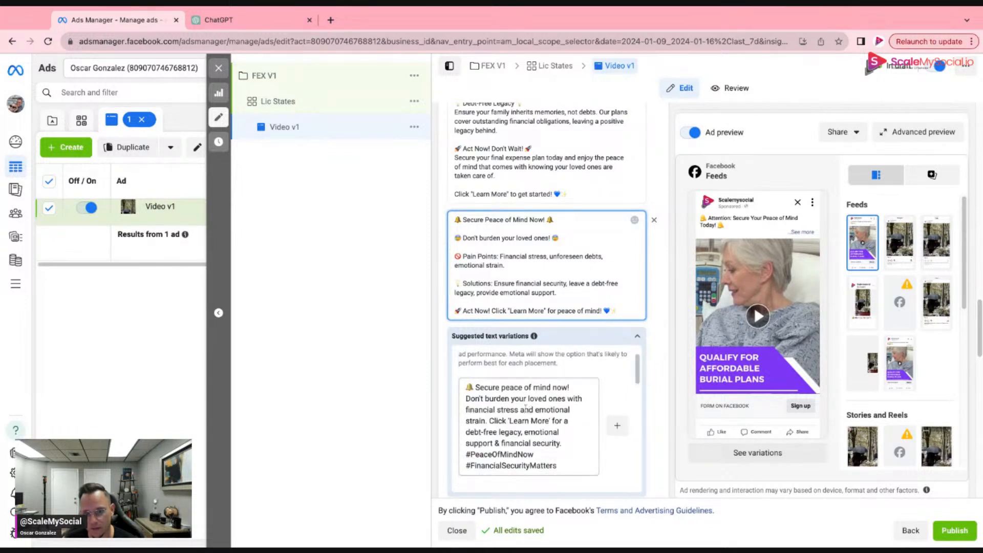
pyautogui.scroll(-4, 662, 381)
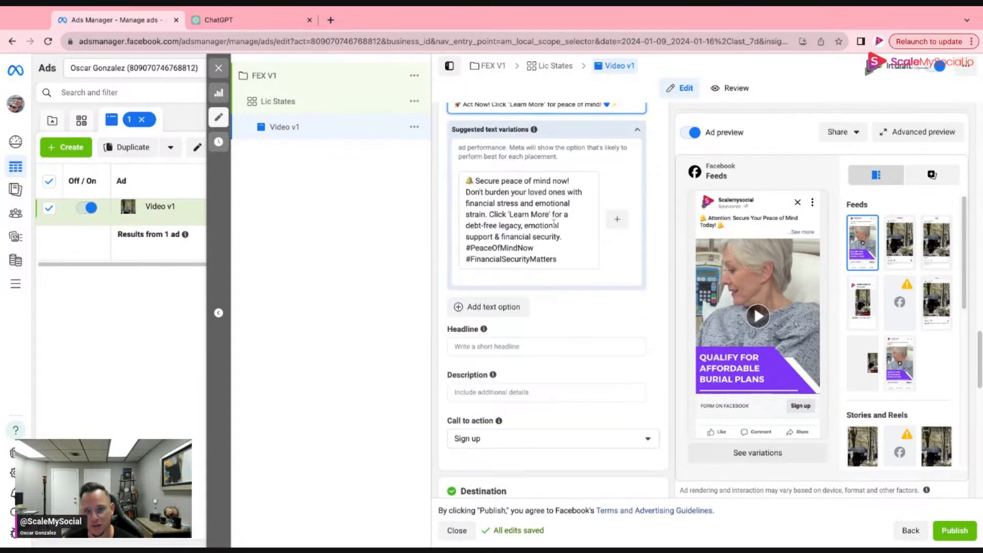
pyautogui.scroll(1, 553, 224)
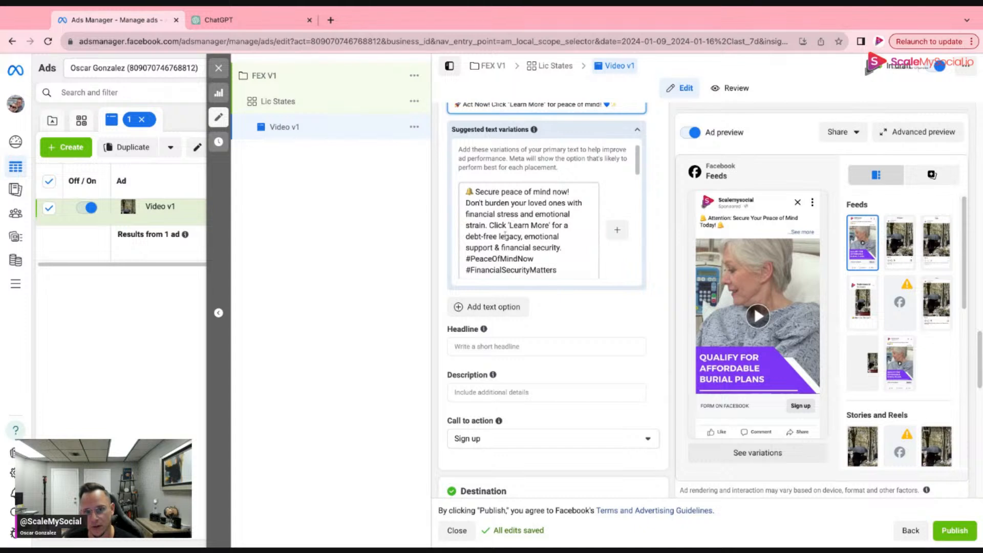
pyautogui.scroll(-3, 504, 240)
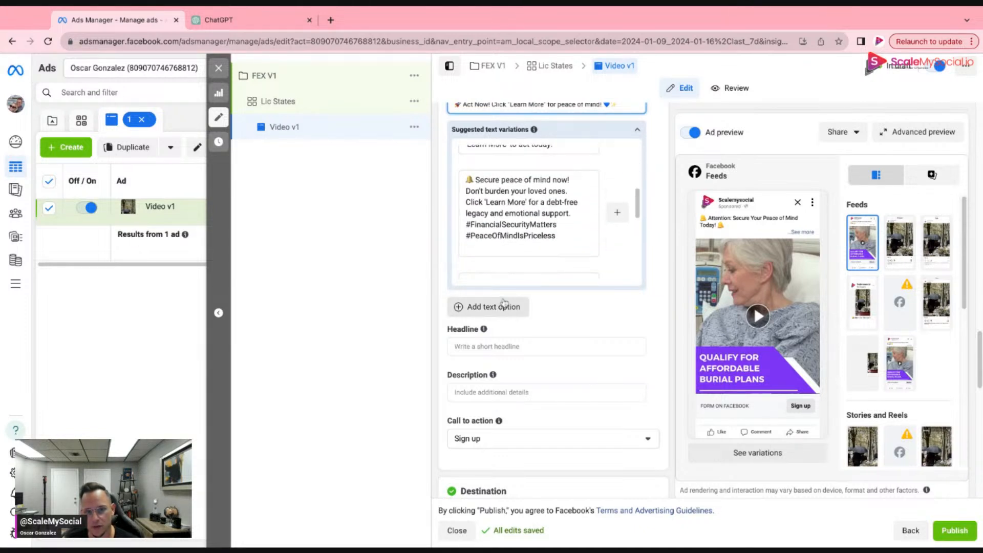
pyautogui.click(505, 306)
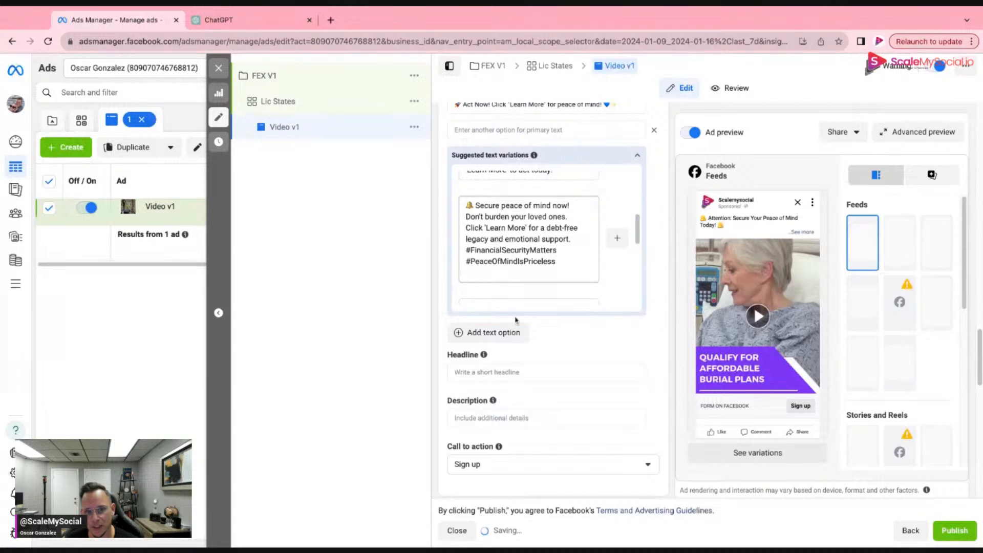
pyautogui.scroll(3, 495, 246)
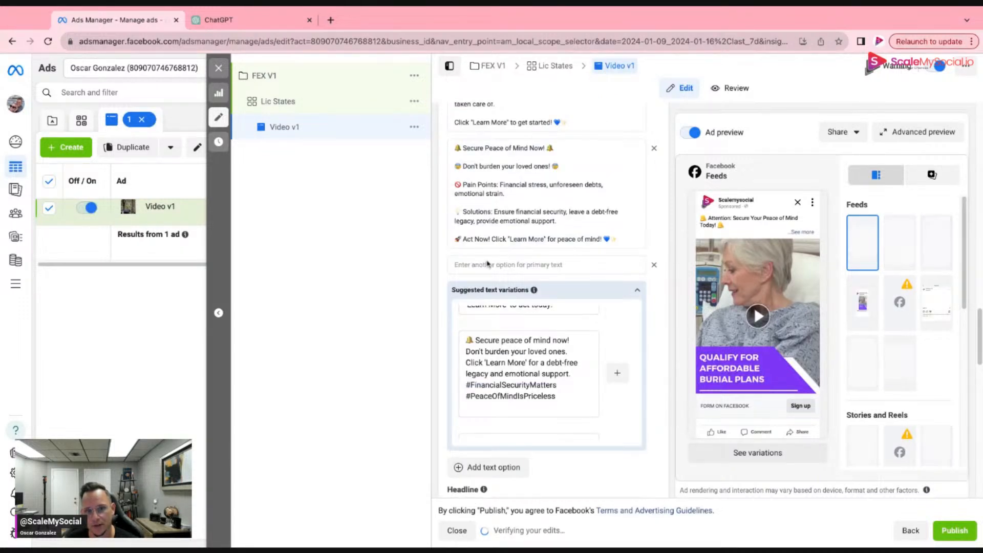
pyautogui.click(483, 266)
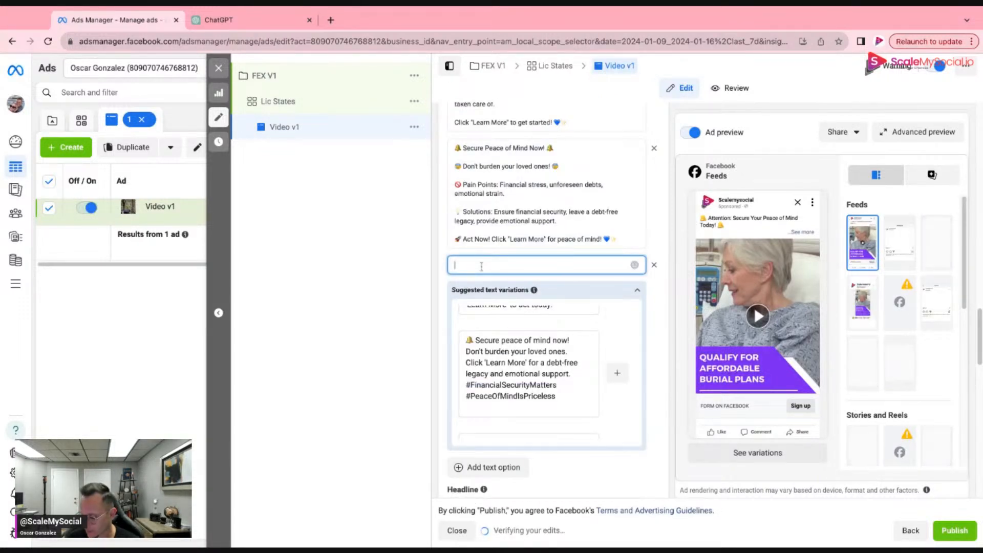
pyautogui.write('🔔 No More Worries – Final Expense Ready! 🔔 😌 Ease the burden on your loved ones! 😌  🚫 Pain Points: Financial stress, looming debts, emotional strain.  💡 Solutions: Ensure financial security, leave a debt-free legacy, provide emotional support.  🚀 Act Now! Secure your peace – Click "Learn More"! 💙✨')
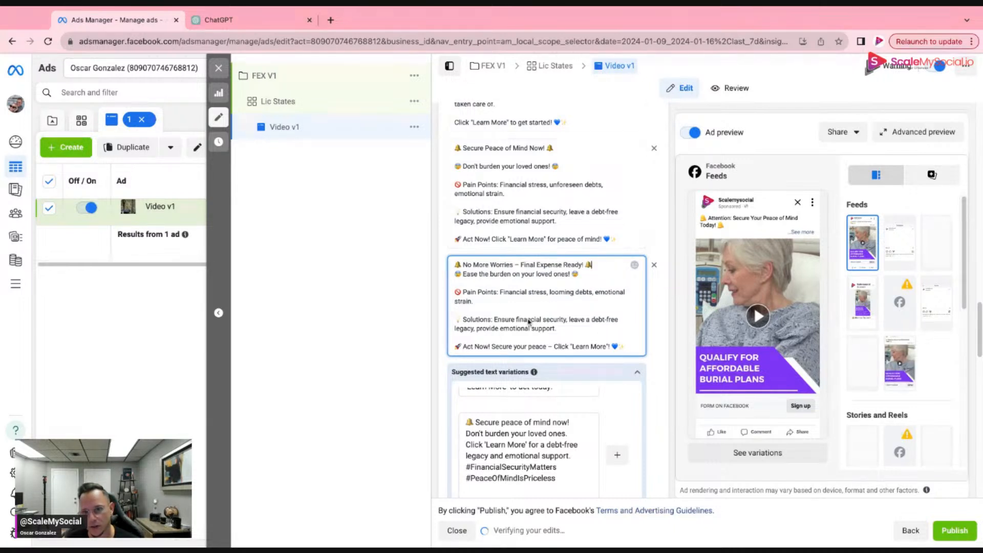
# Review the primary text options from the long version to the newest one and collapse the text variations section.
pyautogui.scroll(-1, 529, 321)
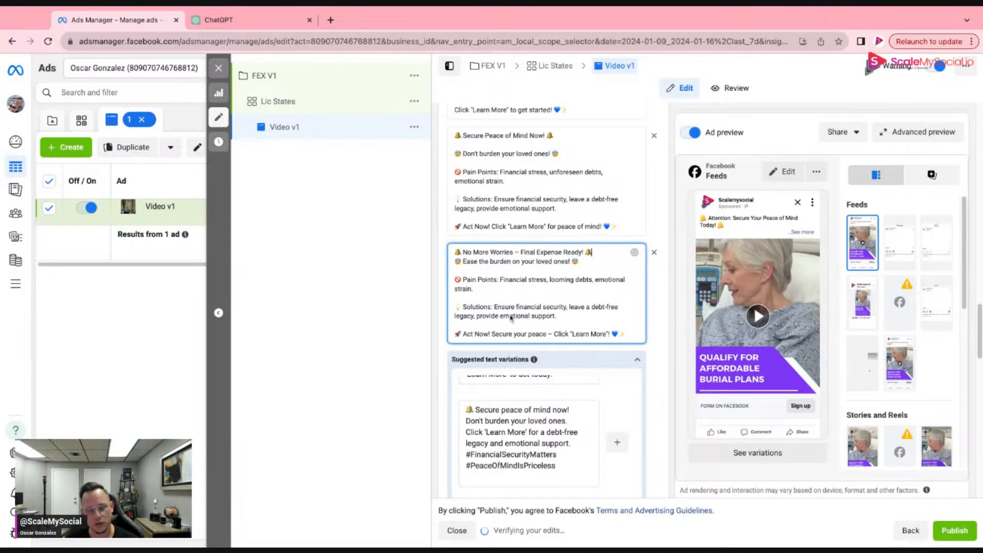
pyautogui.scroll(-1, 609, 289)
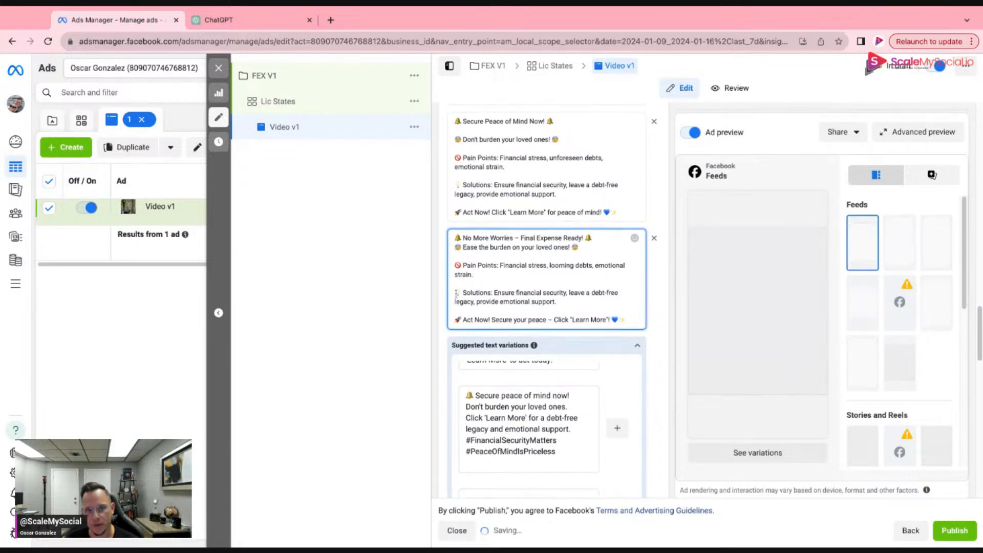
pyautogui.scroll(5, 477, 255)
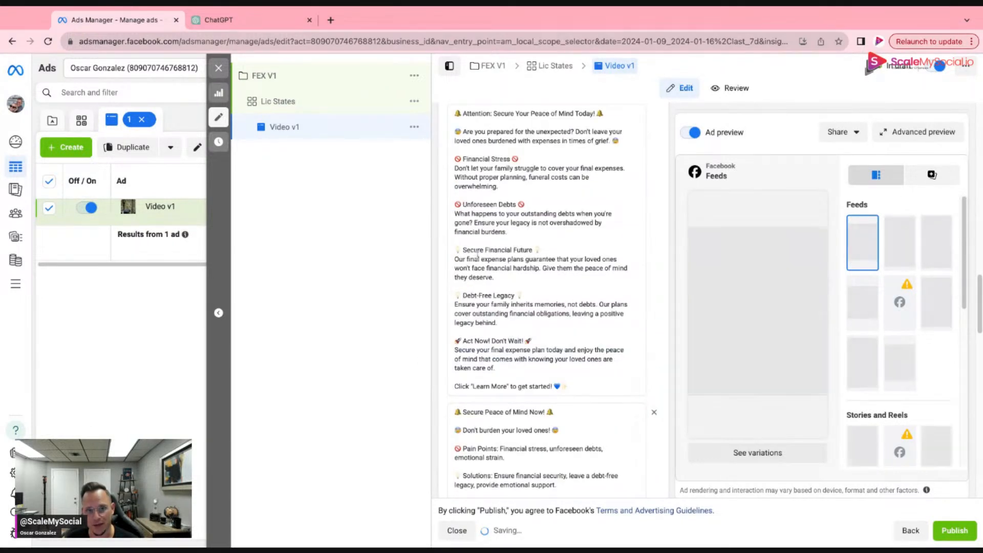
pyautogui.scroll(2, 477, 254)
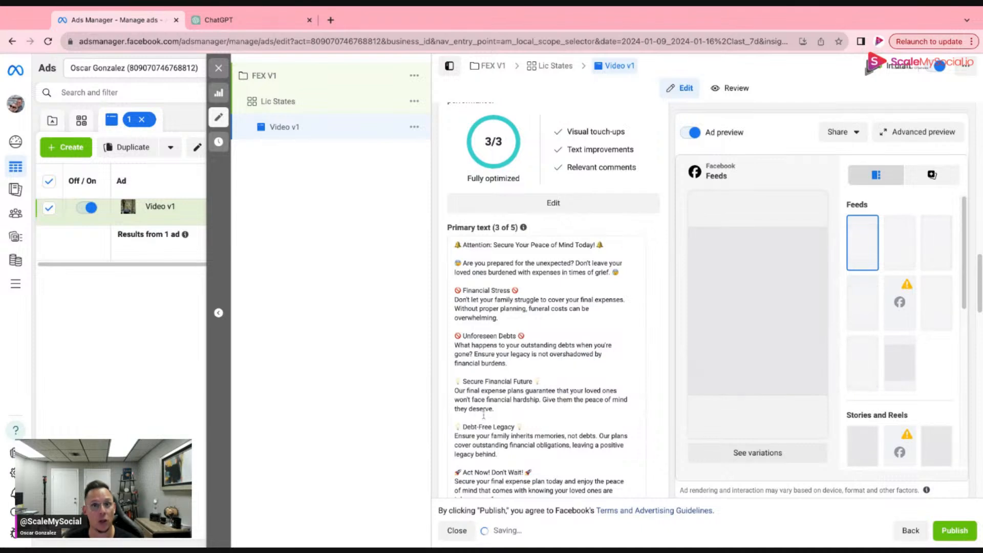
pyautogui.scroll(-5, 483, 414)
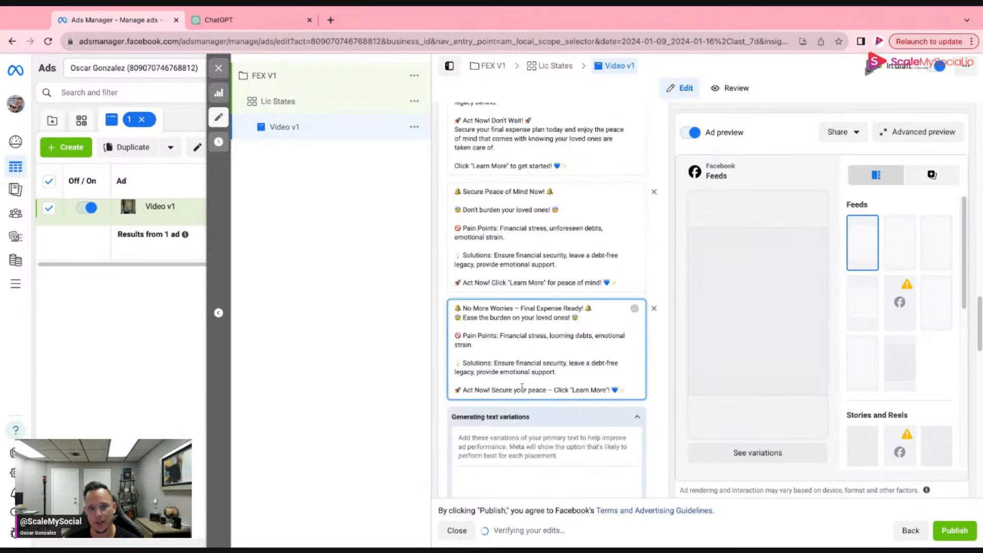
pyautogui.scroll(-2, 502, 328)
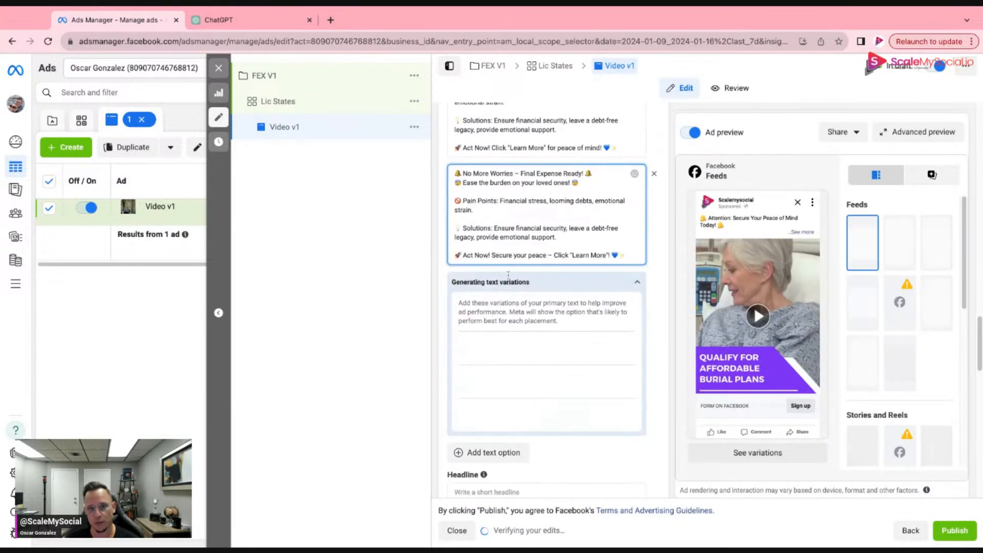
pyautogui.click(638, 287)
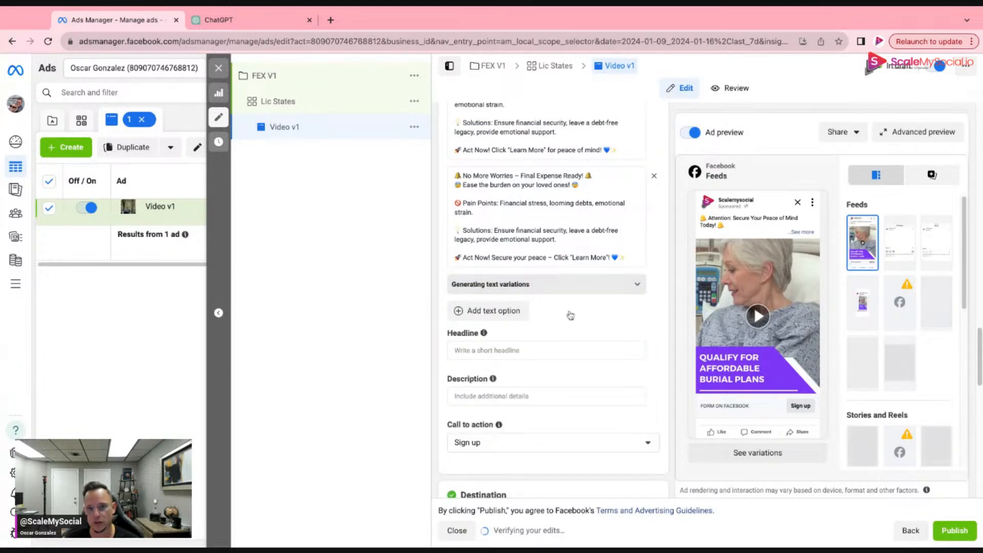
# Enter "Protect Your Family Today" as the Video v1 ad's headline.
pyautogui.click(484, 351)
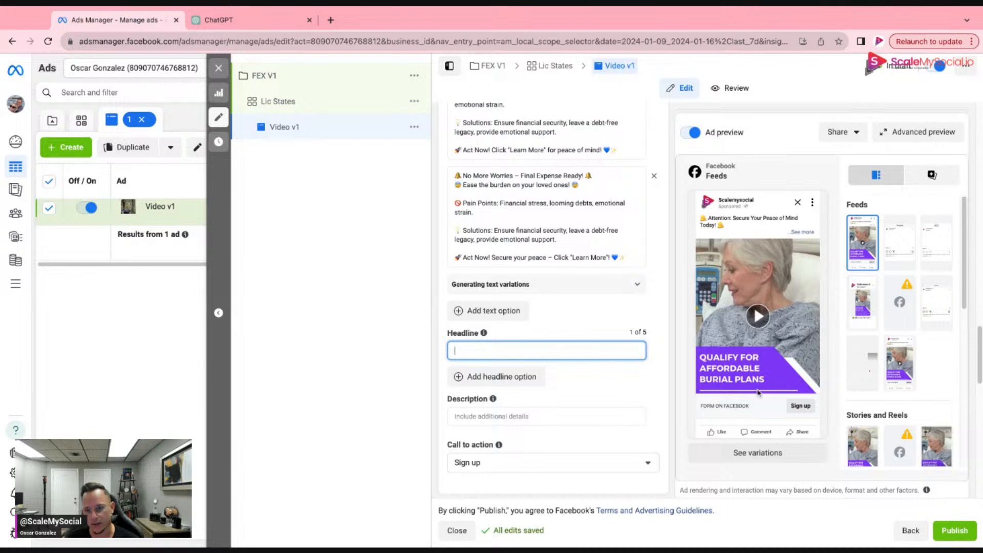
pyautogui.click(751, 408)
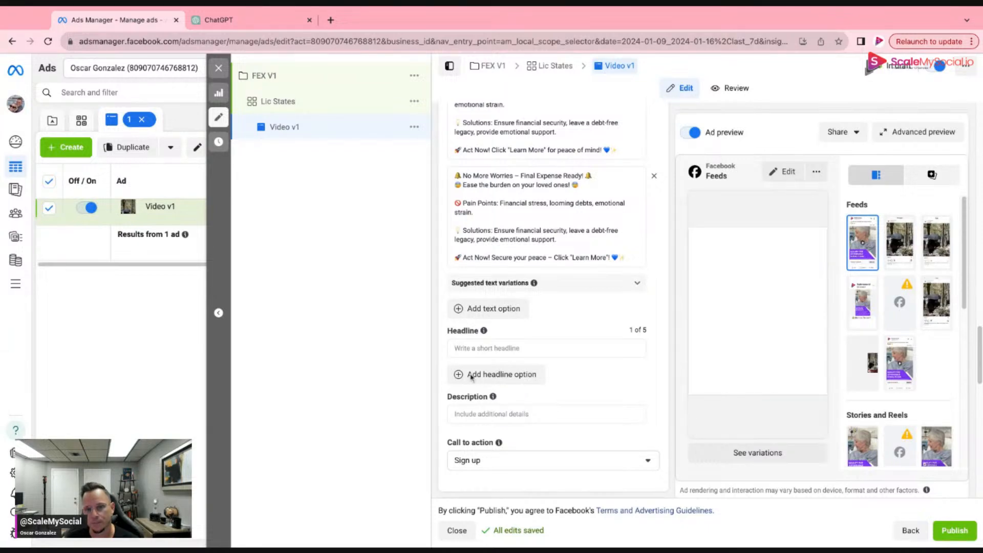
pyautogui.click(475, 348)
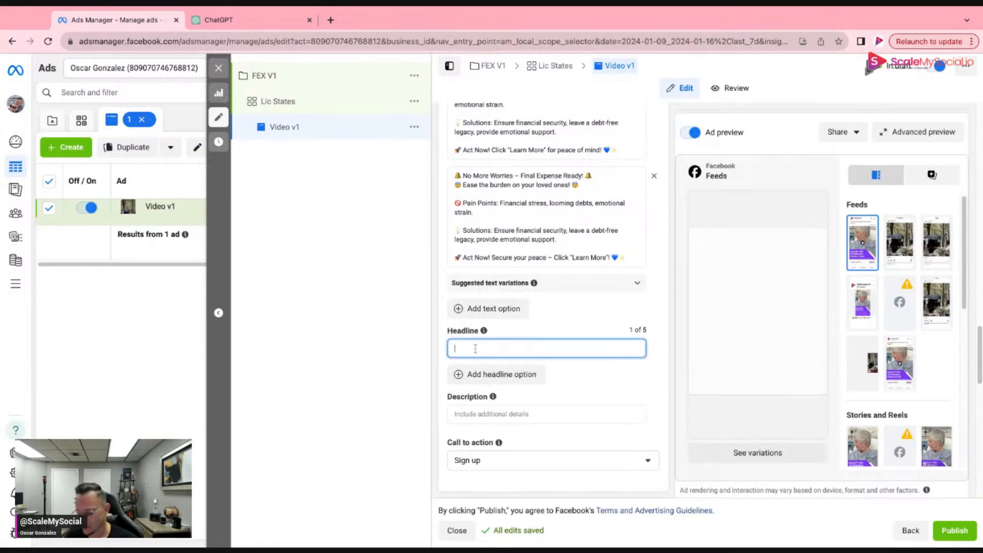
pyautogui.write('Pr')
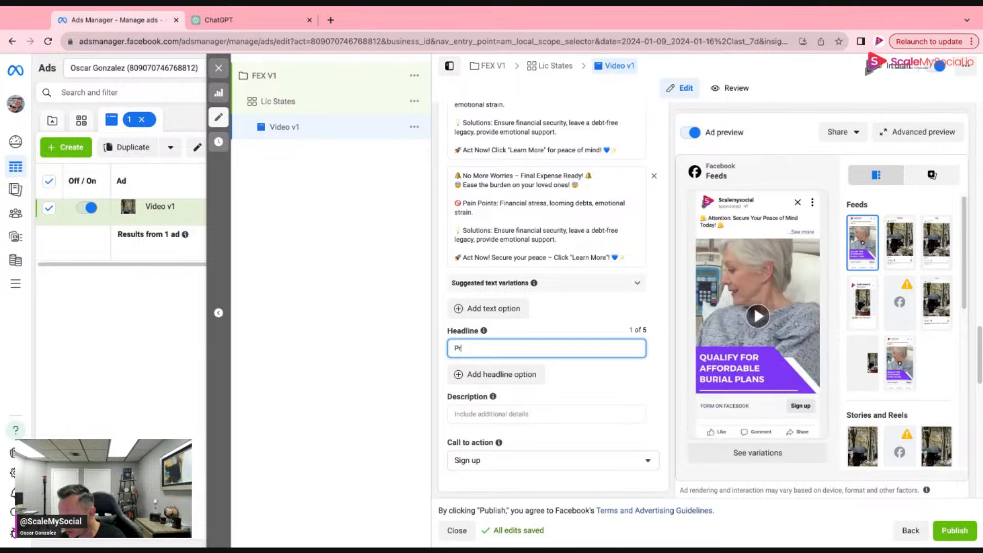
pyautogui.write('otect')
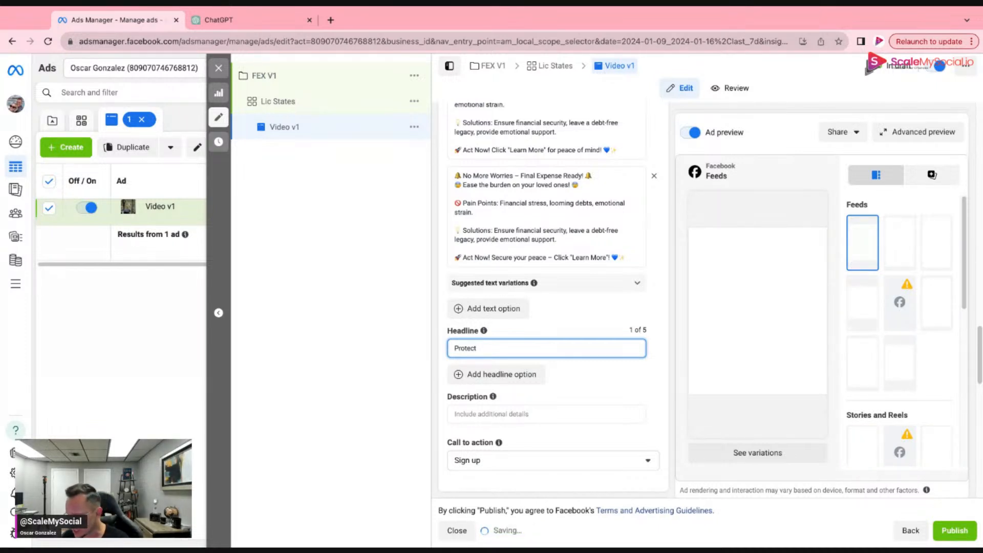
pyautogui.write(' Your Family ')
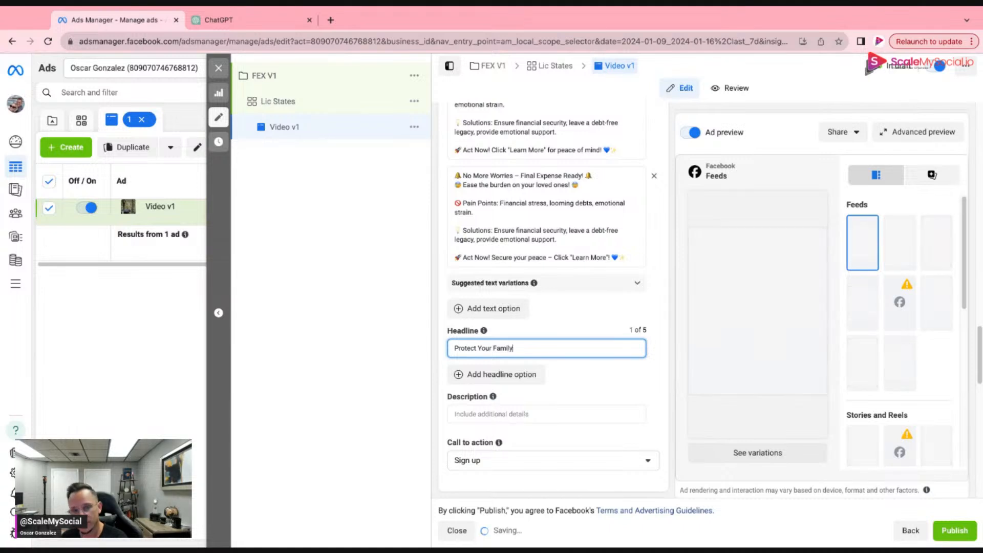
pyautogui.write('Toda')
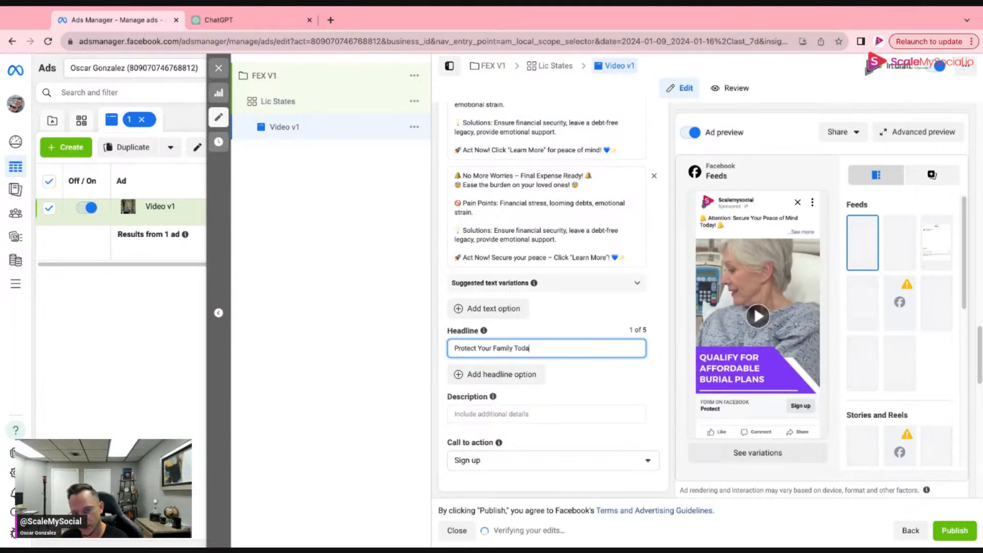
pyautogui.write('y')
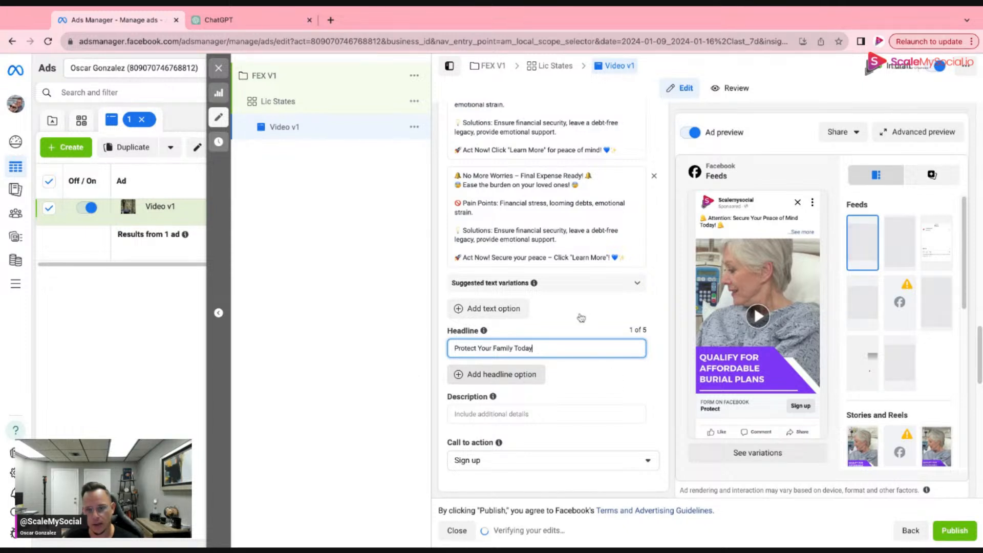
# Add a second headline option reading "Who Will Pay Your Final Expenses?" to the ad.
pyautogui.scroll(-2, 578, 378)
pyautogui.click(543, 313)
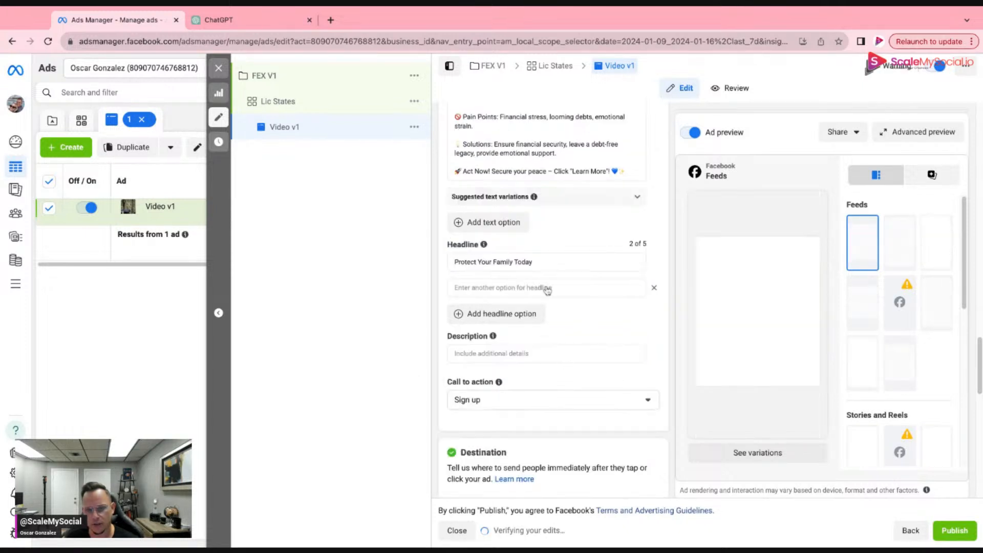
pyautogui.click(492, 280)
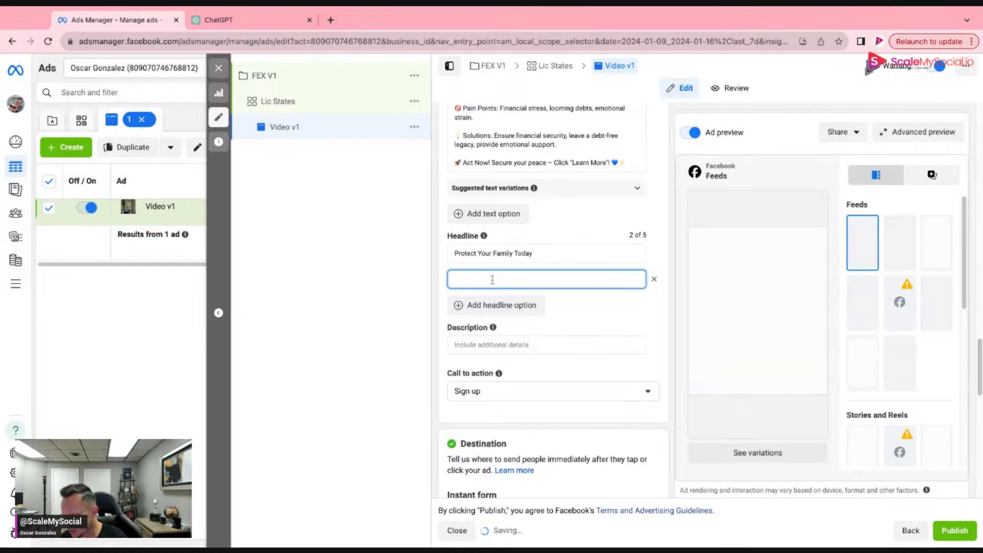
pyautogui.write('Who Wil')
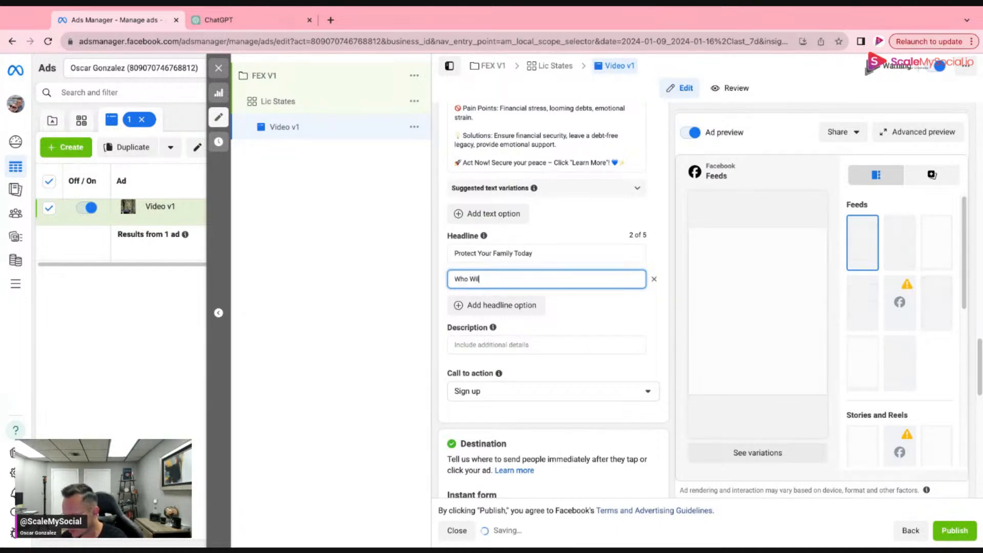
pyautogui.write('l Pay Your Final Ex')
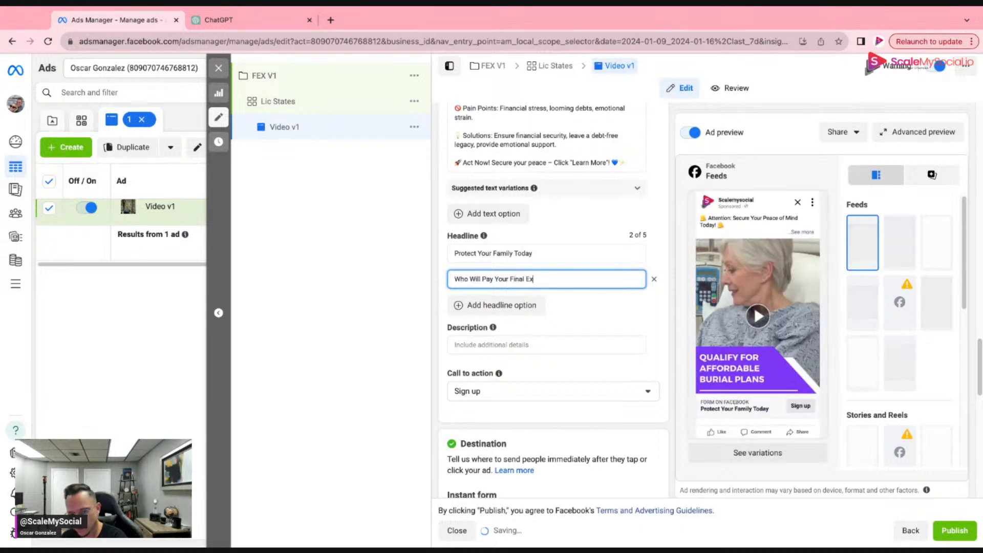
pyautogui.write('penses?')
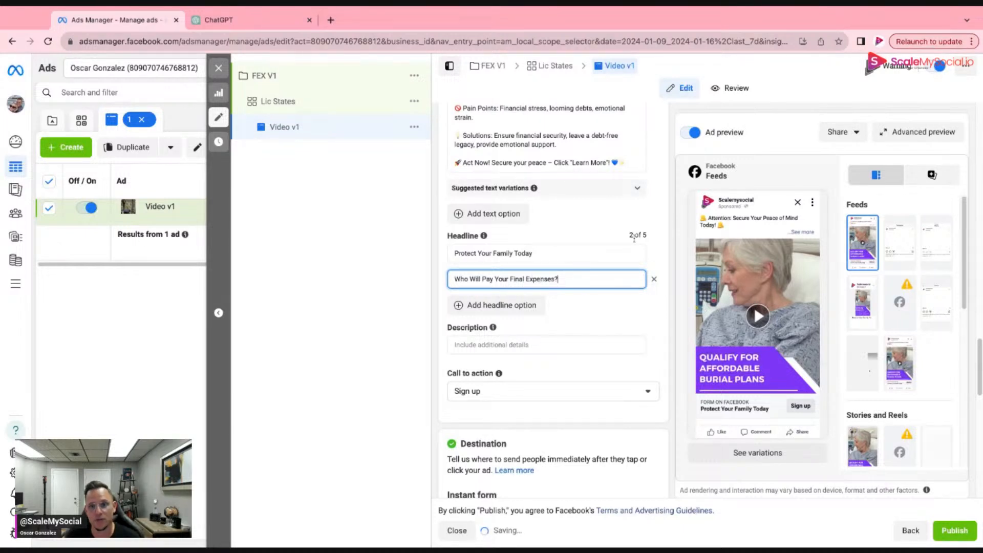
pyautogui.click(602, 237)
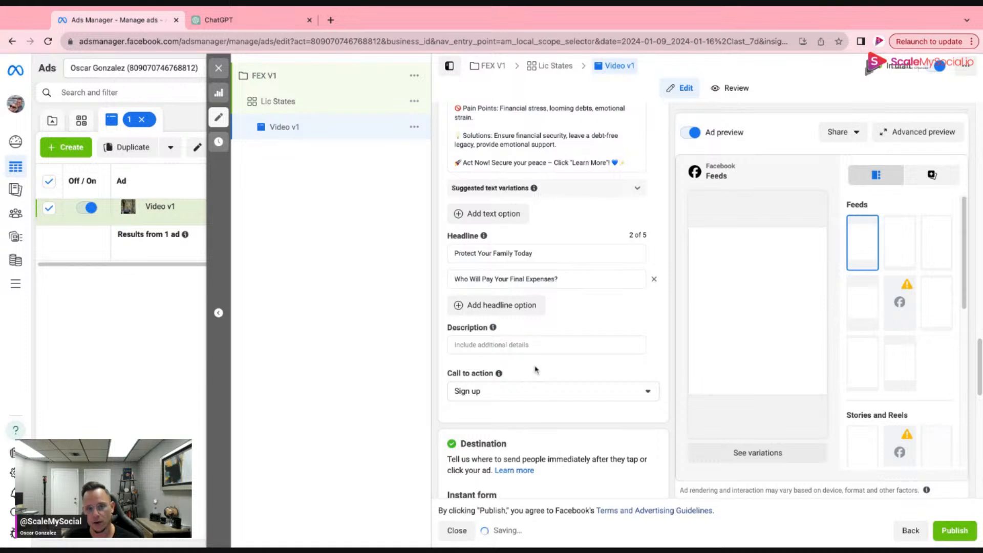
# Change the ad's call to action to "Learn more".
pyautogui.scroll(-2, 536, 370)
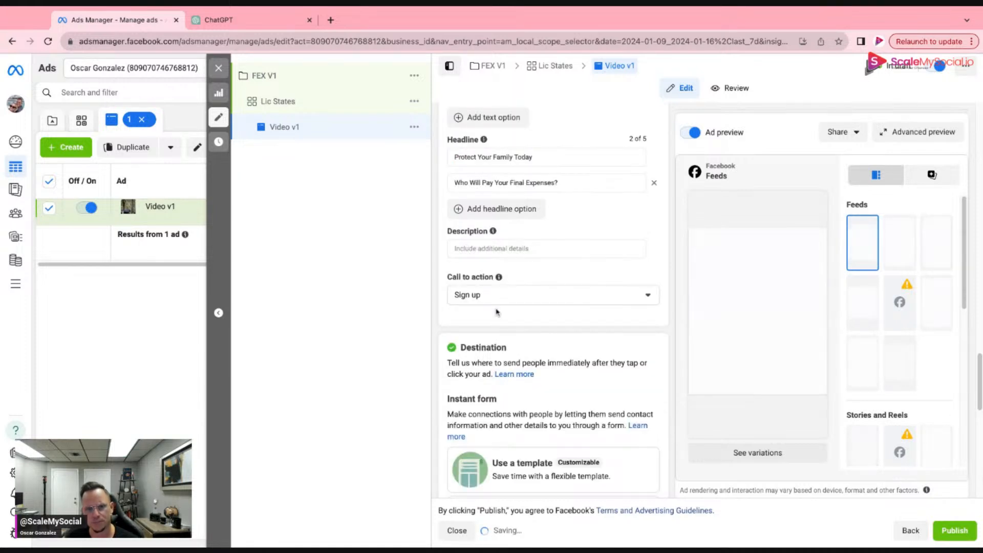
pyautogui.click(494, 296)
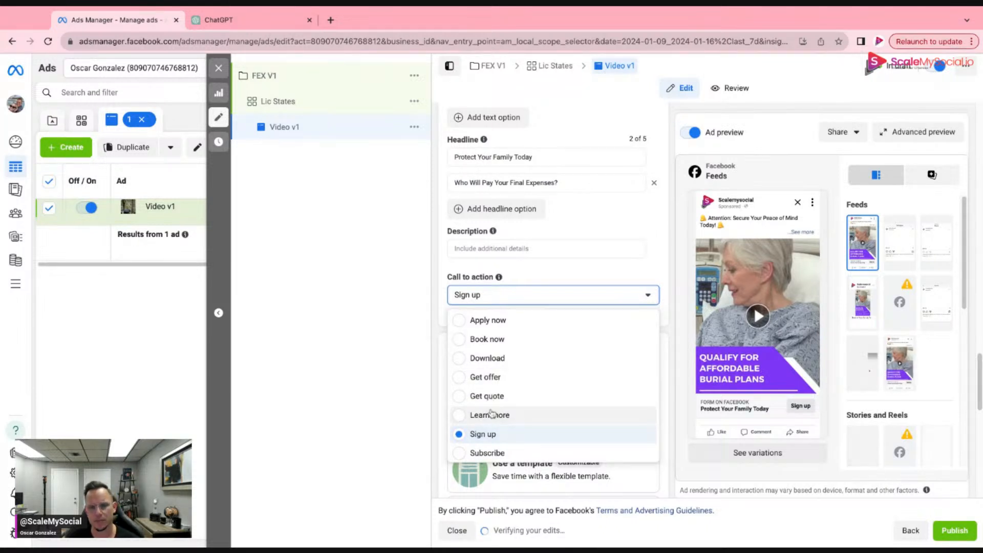
pyautogui.click(492, 414)
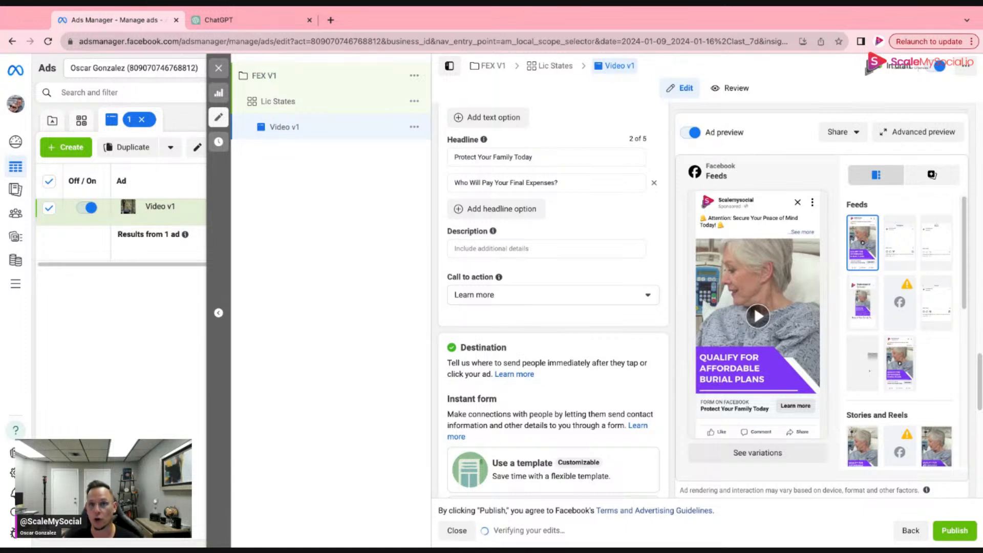
# Start a new instant form from scratch for the ad's destination and name it FEX.
pyautogui.scroll(-3, 552, 307)
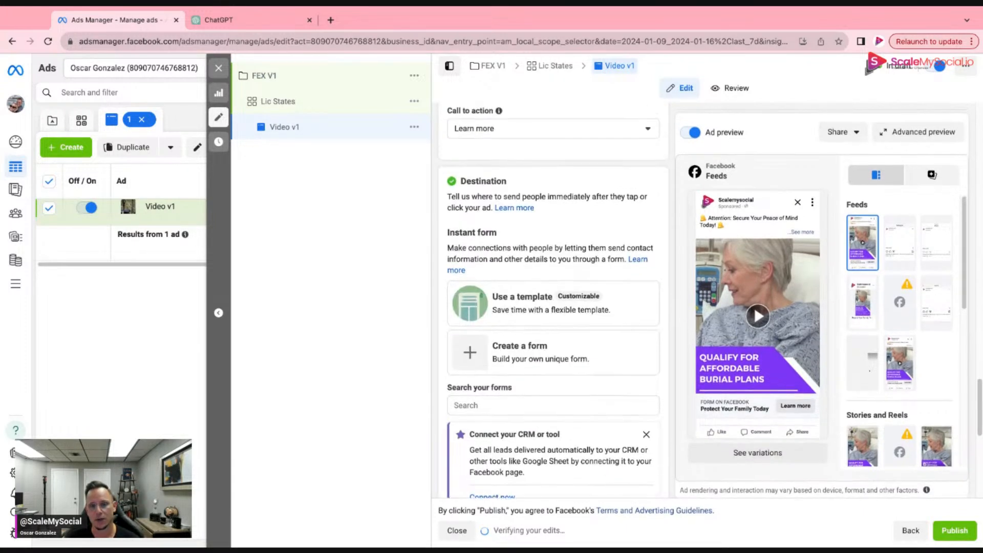
pyautogui.click(473, 357)
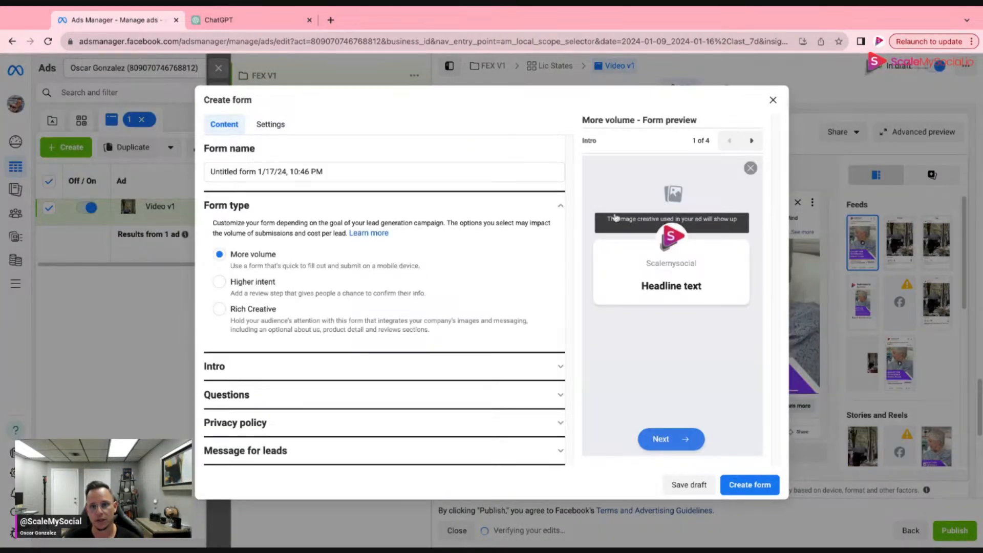
pyautogui.tripleClick(241, 173)
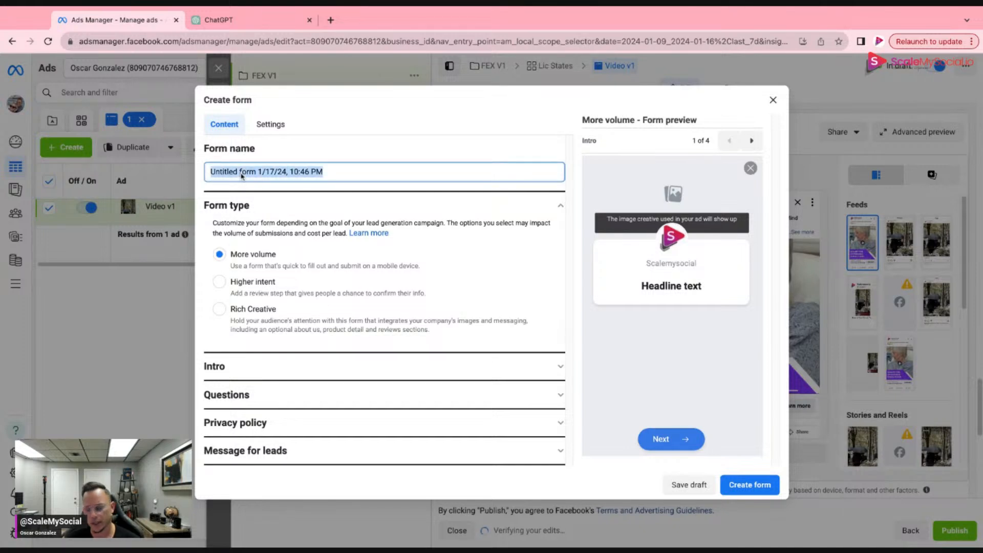
pyautogui.write('FEX')
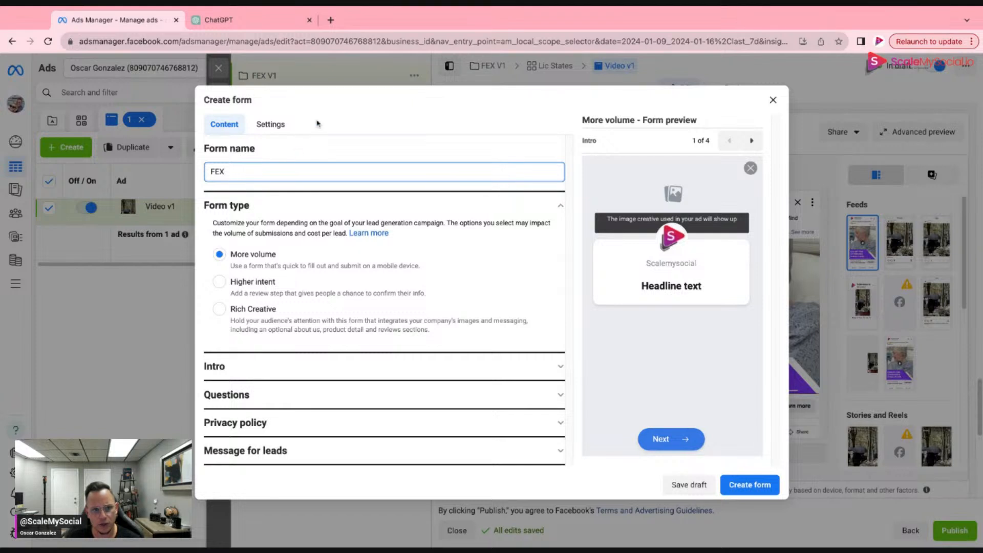
# Set the form's sharing to Open so anyone can submit it, and return to the form content.
pyautogui.click(279, 126)
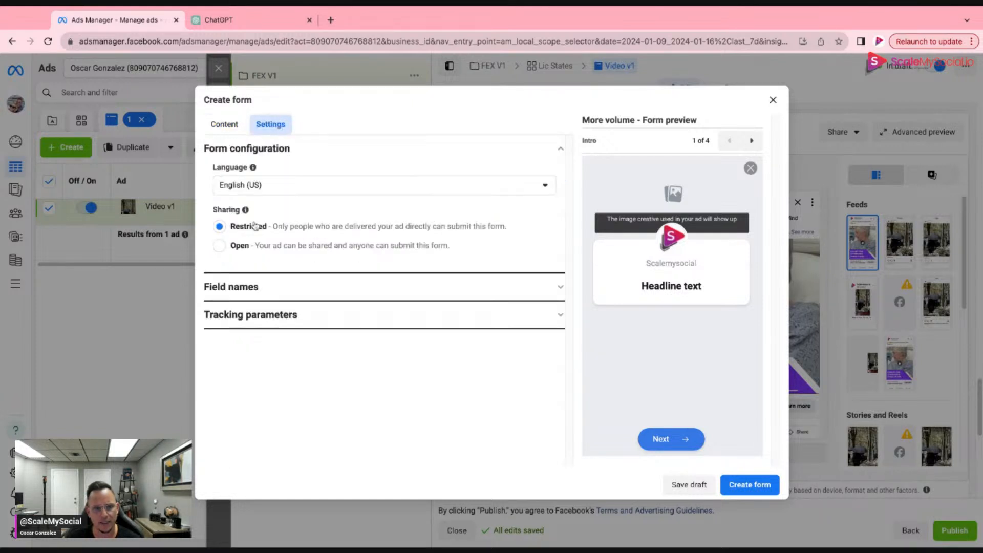
pyautogui.click(219, 247)
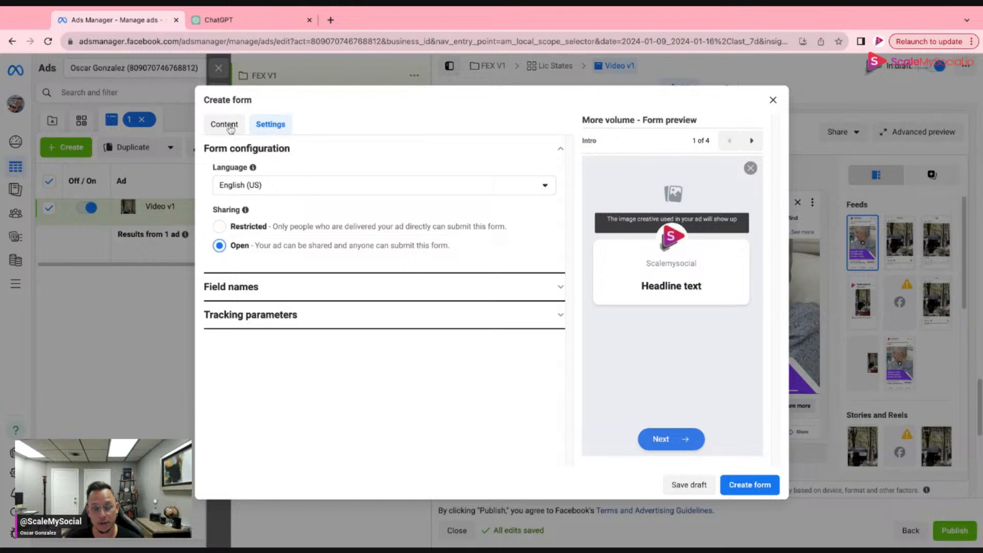
pyautogui.click(224, 124)
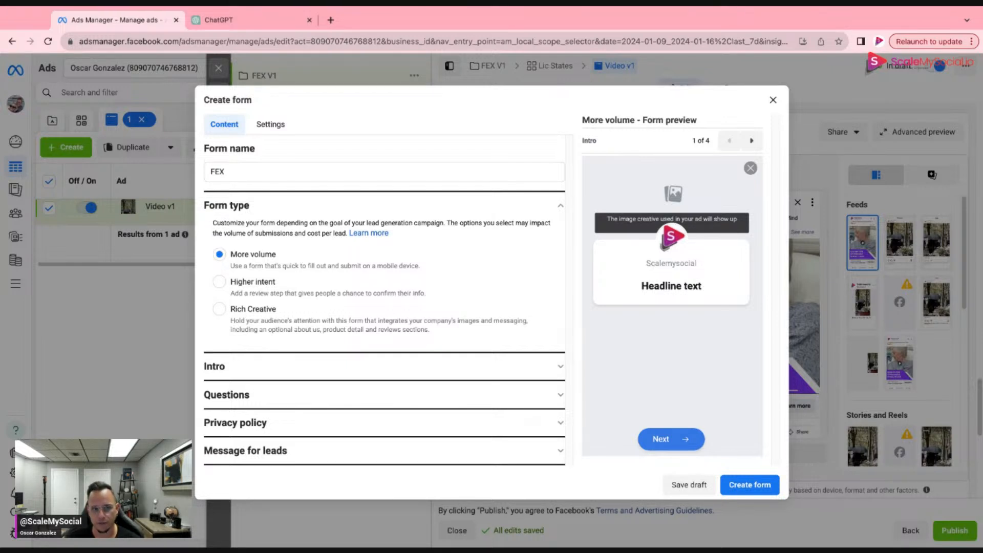
# Choose the Rich Creative form type and add "FEX FORM IMAGE (1).png" as the intro image.
pyautogui.click(219, 308)
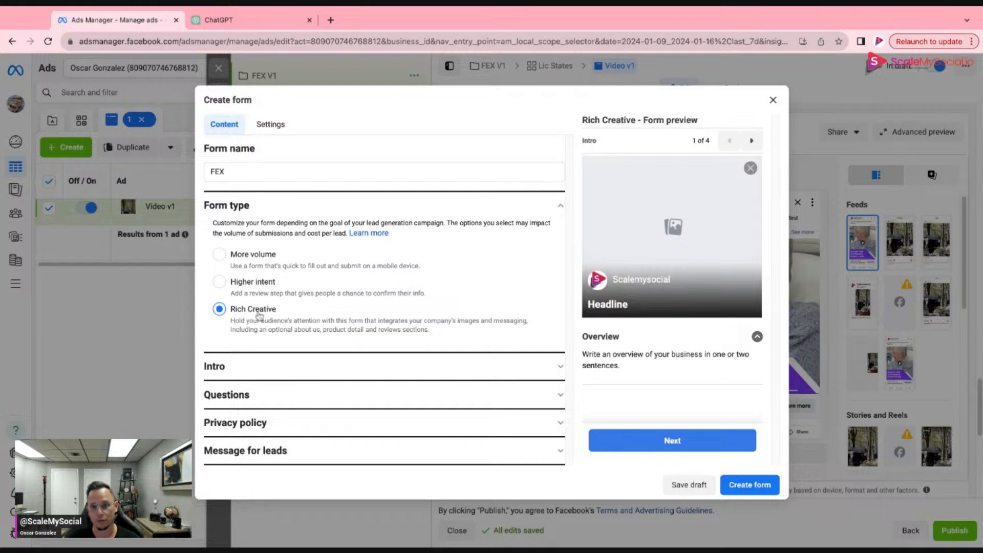
pyautogui.click(226, 370)
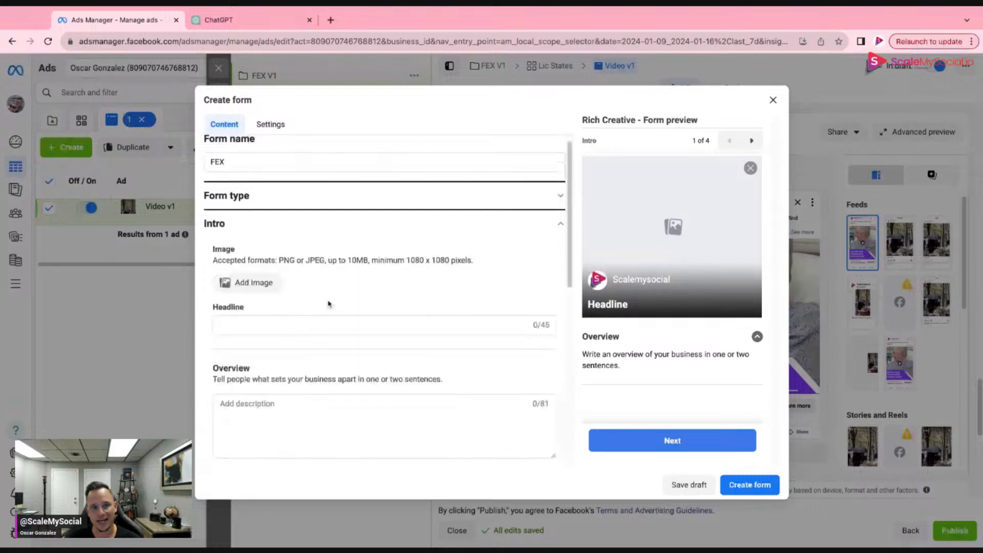
pyautogui.click(246, 289)
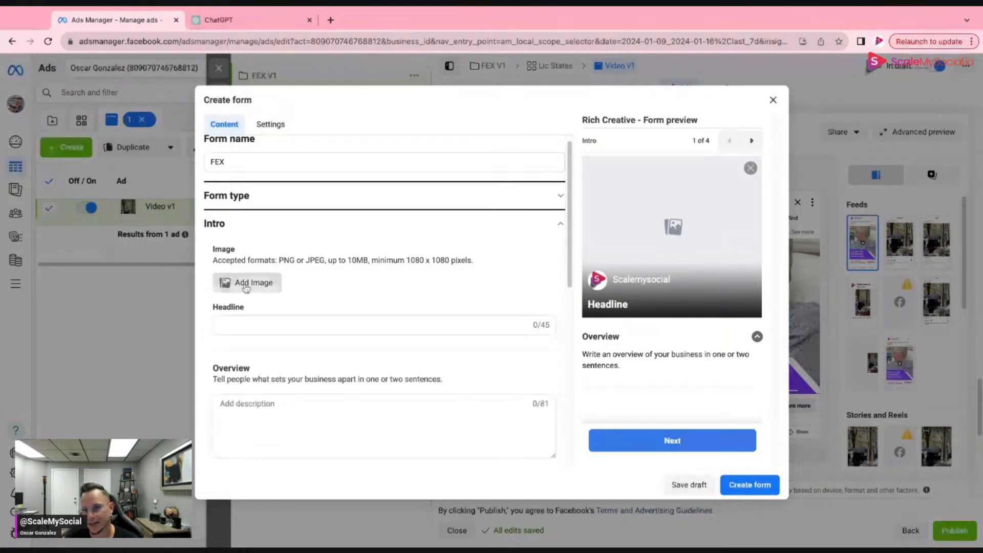
pyautogui.click(246, 289)
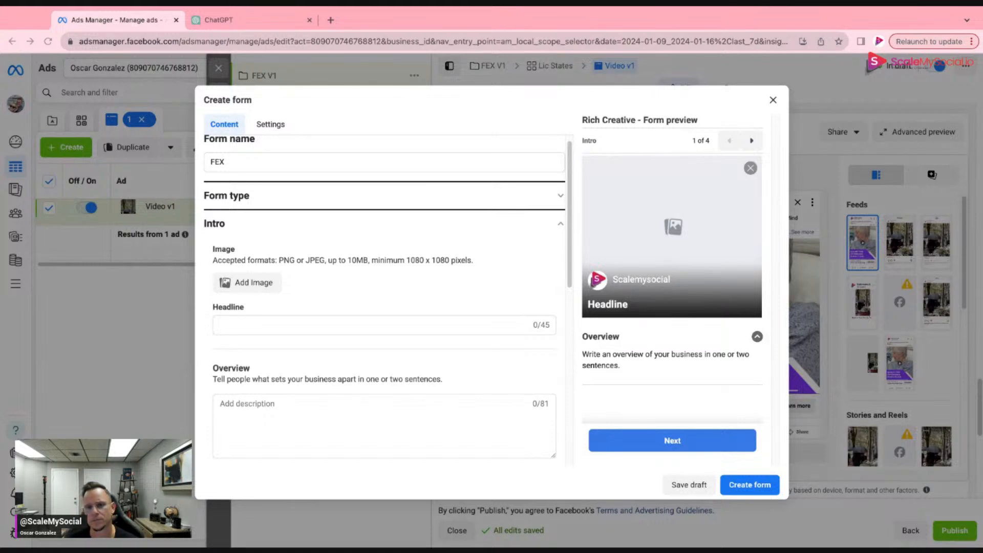
pyautogui.click(605, 354)
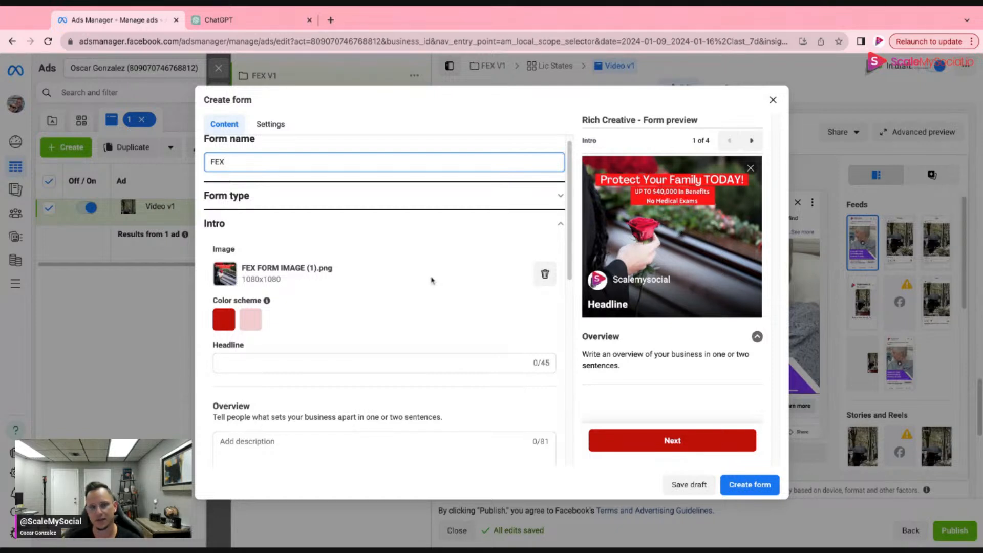
# Enter "Protecting Families Daily" as the headline of the form's intro.
pyautogui.scroll(-1, 318, 321)
pyautogui.scroll(-1, 307, 330)
pyautogui.click(282, 344)
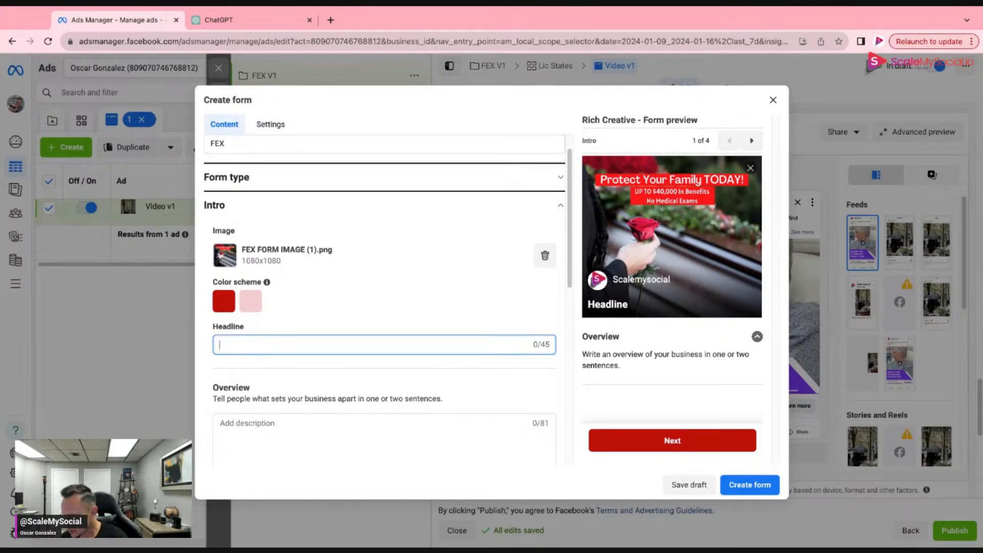
pyautogui.write('Protecting ')
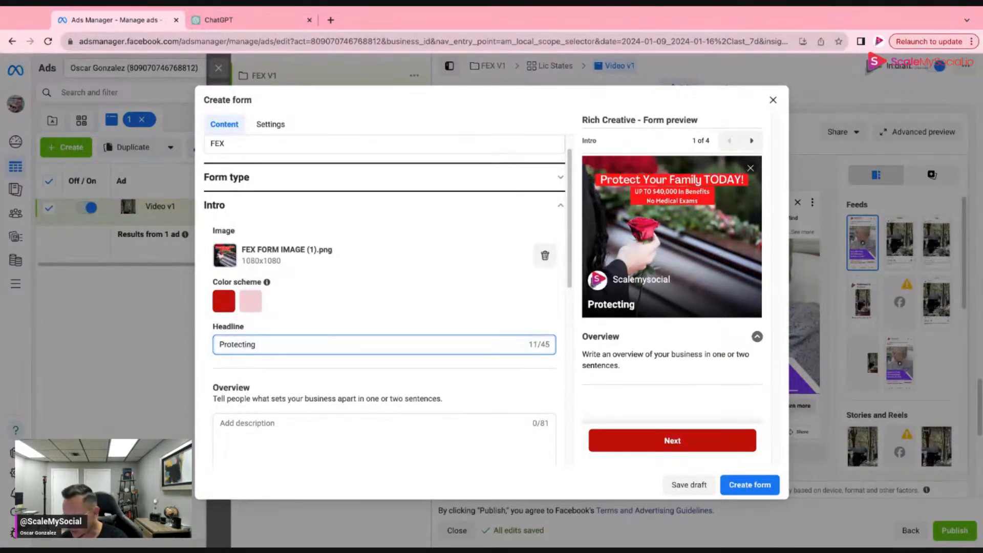
pyautogui.write('Families ')
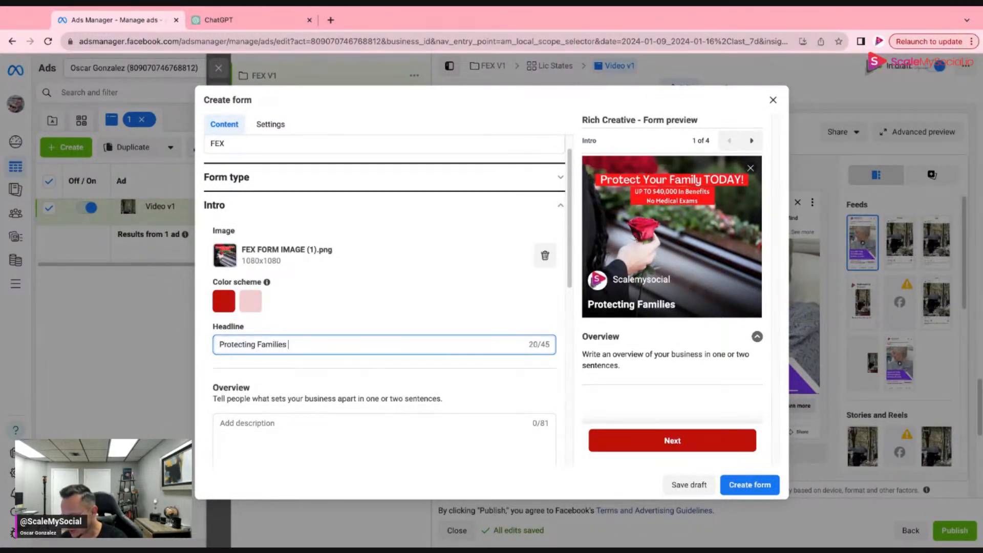
pyautogui.write('Daily')
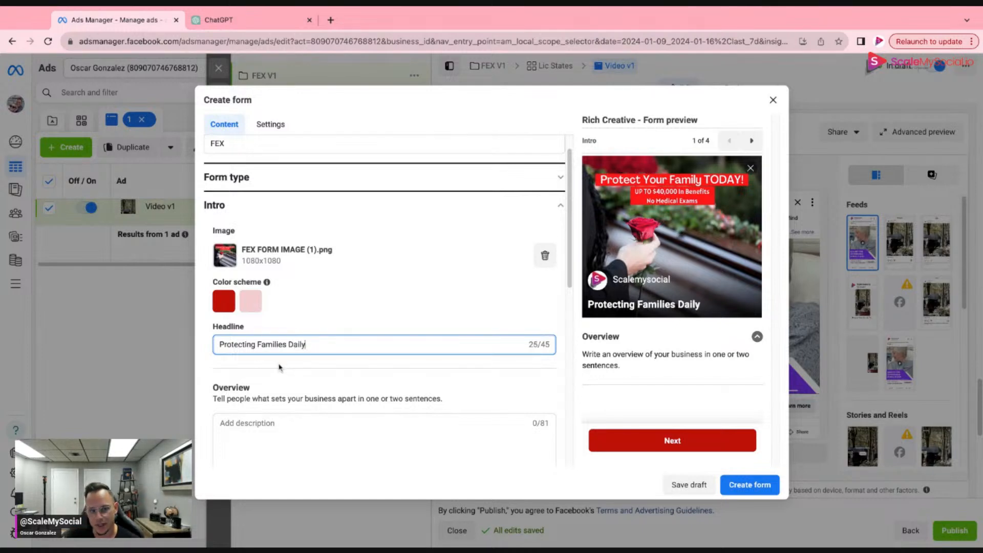
# Write "These programs will cover 100% of your final expenses." as the overview in the form's intro.
pyautogui.scroll(-2, 348, 409)
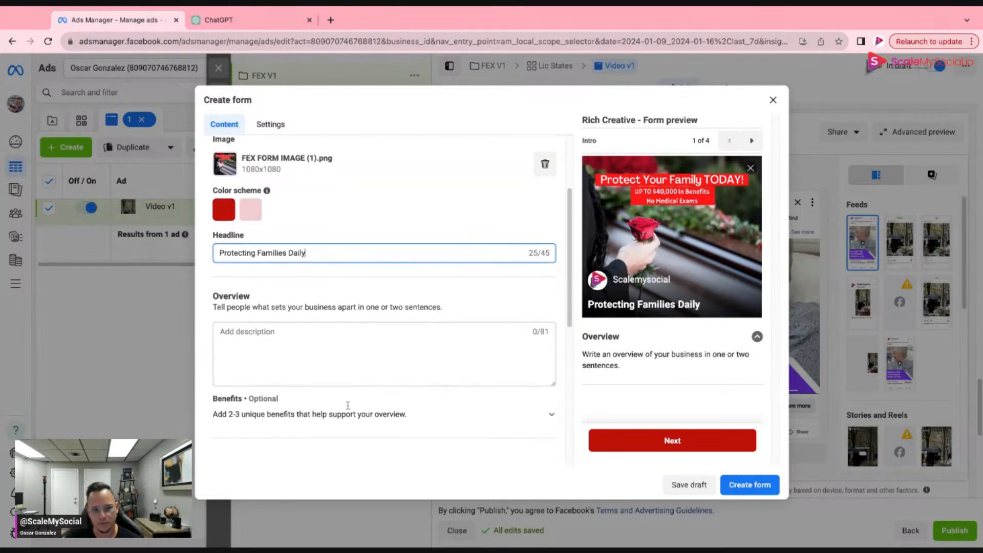
pyautogui.click(307, 354)
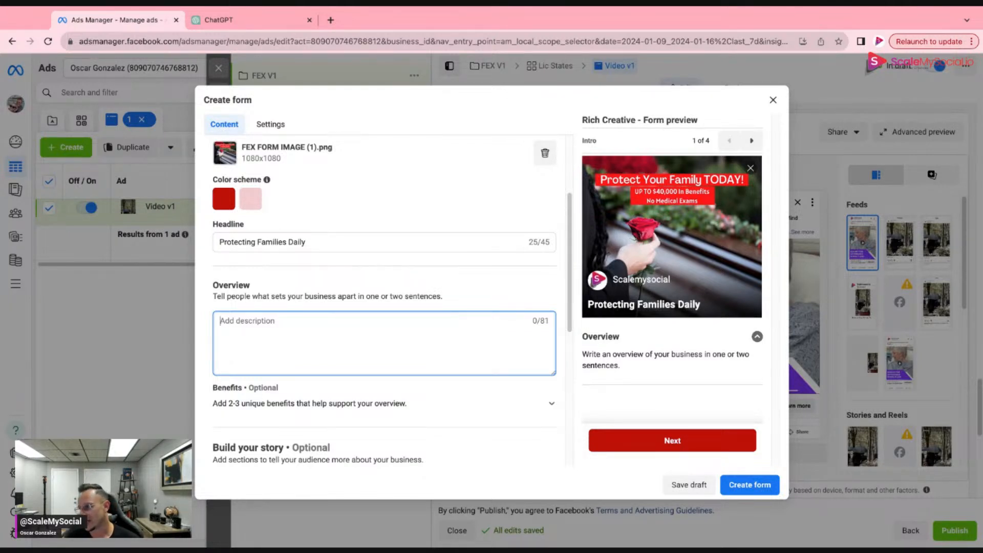
pyautogui.click(227, 329)
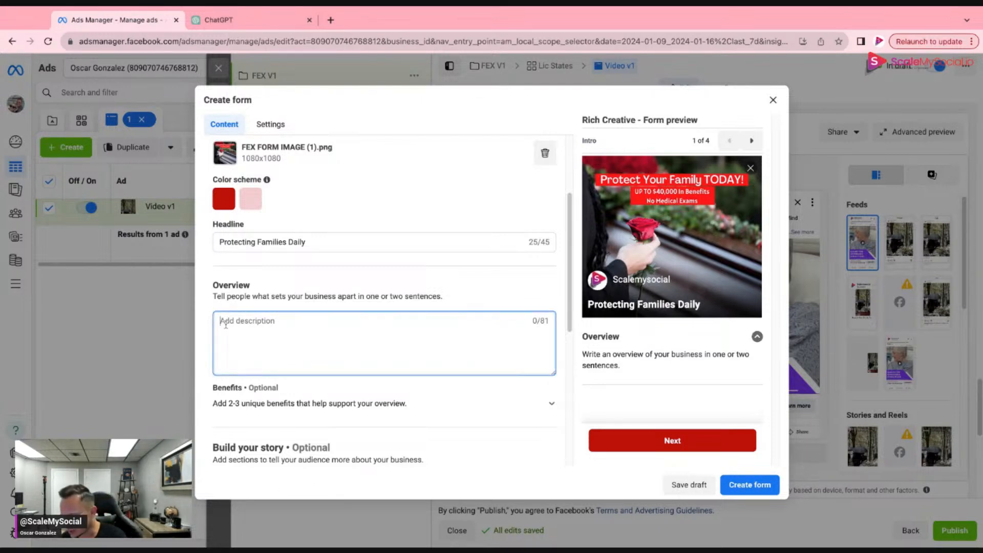
pyautogui.write('thes')
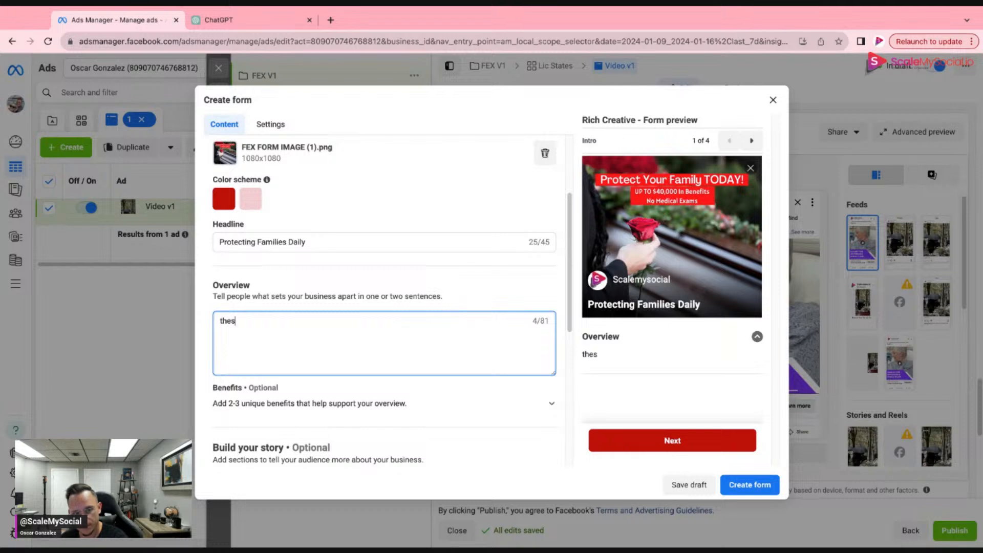
pyautogui.press('BackSpace')
pyautogui.press('BackSpace')
pyautogui.press('BackSpace')
pyautogui.press('BackSpace')
pyautogui.write('Thes')
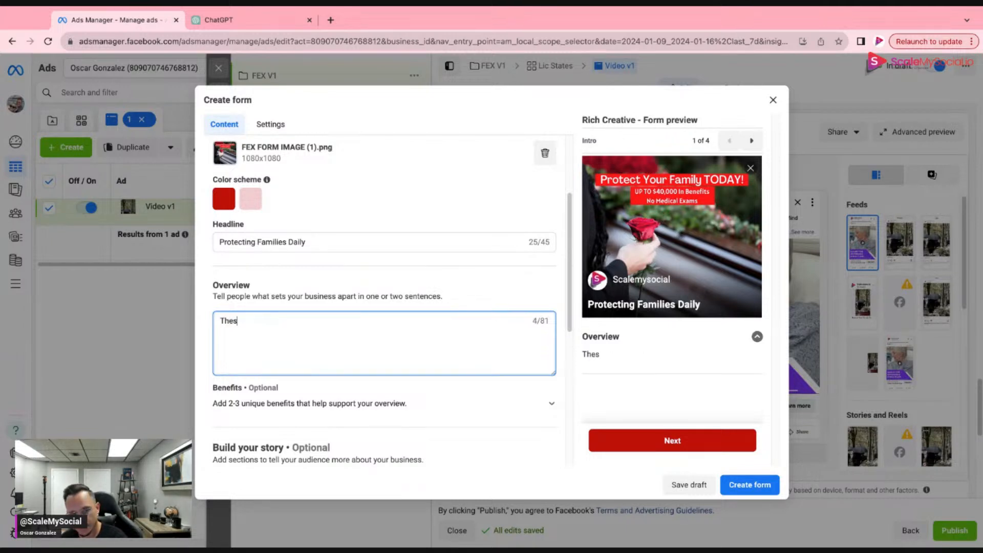
pyautogui.write('e programs will cover 100% of your final expenses')
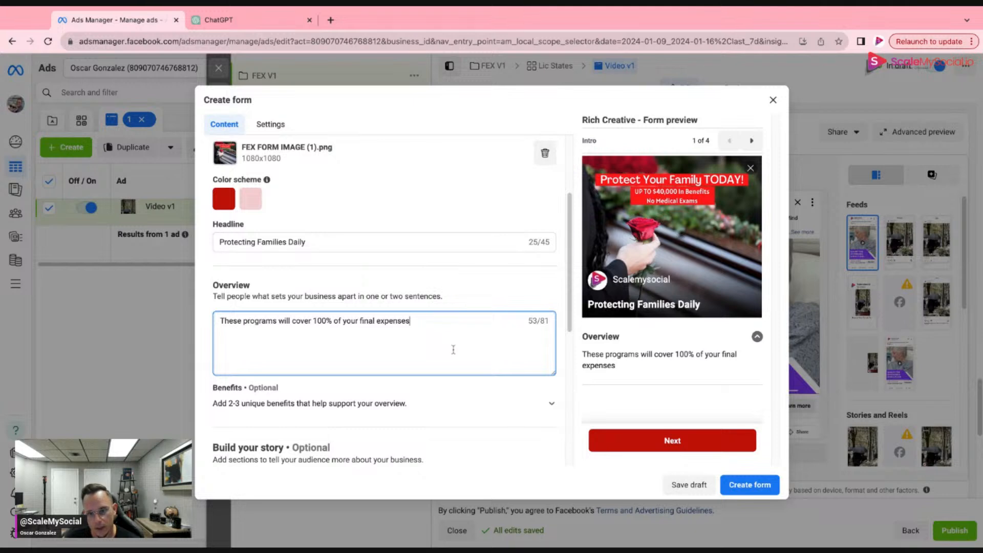
pyautogui.scroll(-1, 448, 344)
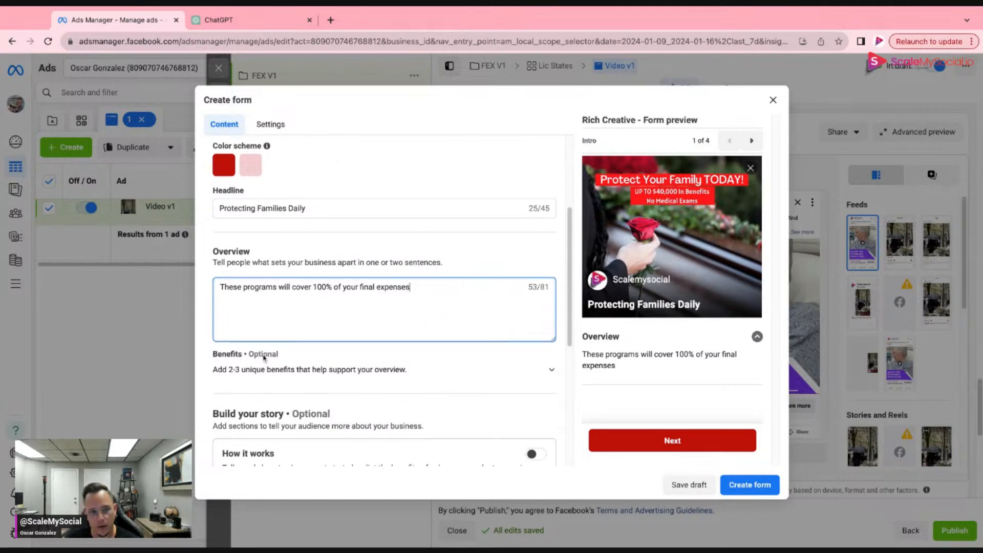
pyautogui.write('.')
# Expand the intro's optional benefits and enter "Affordable Plans Starting At $1 A Day" as the first benefit.
pyautogui.scroll(-1, 420, 351)
pyautogui.scroll(-2, 420, 351)
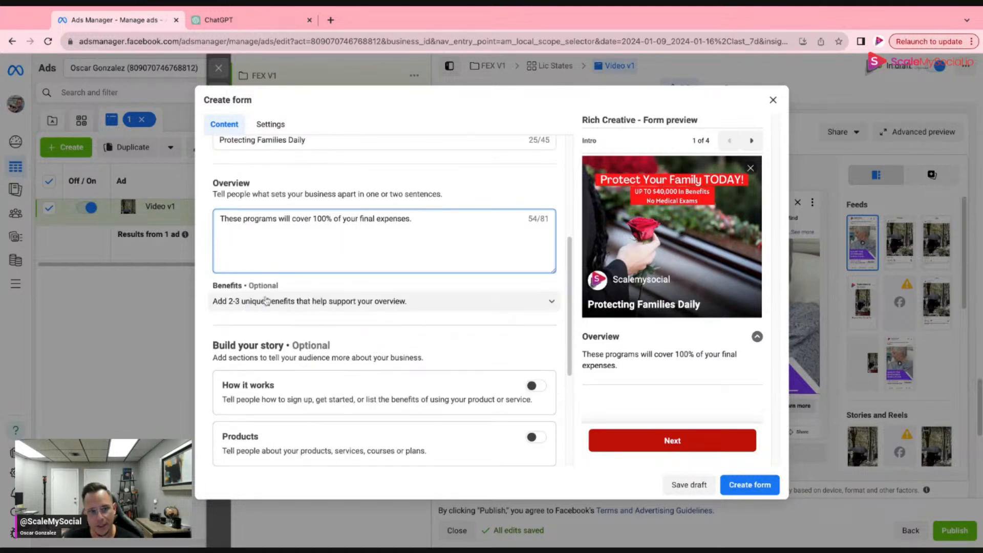
pyautogui.click(363, 306)
pyautogui.click(350, 335)
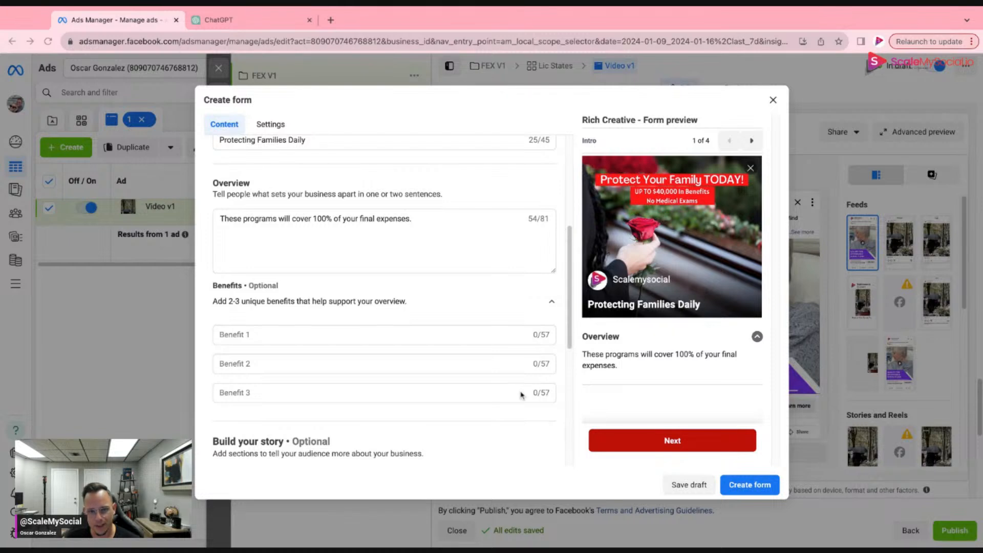
pyautogui.click(308, 335)
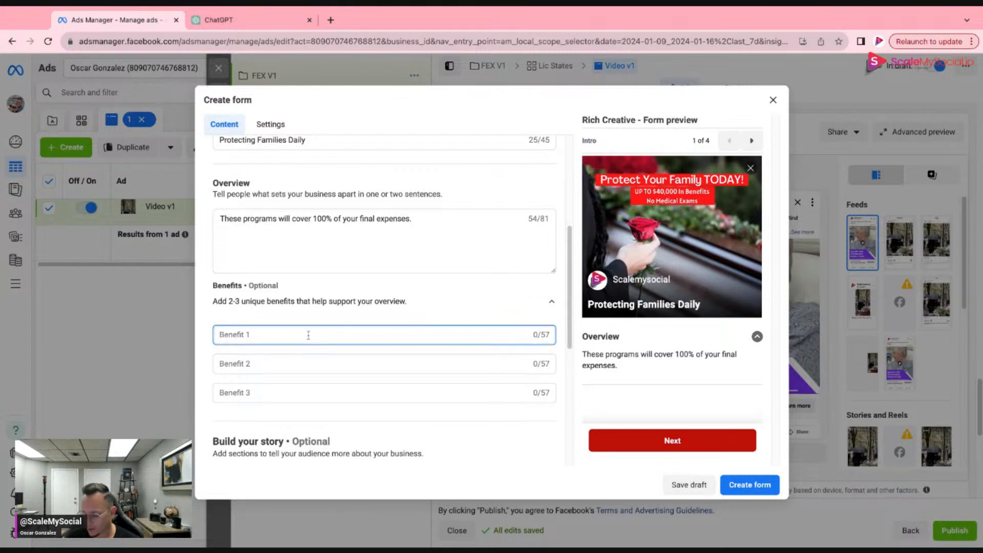
pyautogui.write('Affordable Plans Starting At $2 A Day')
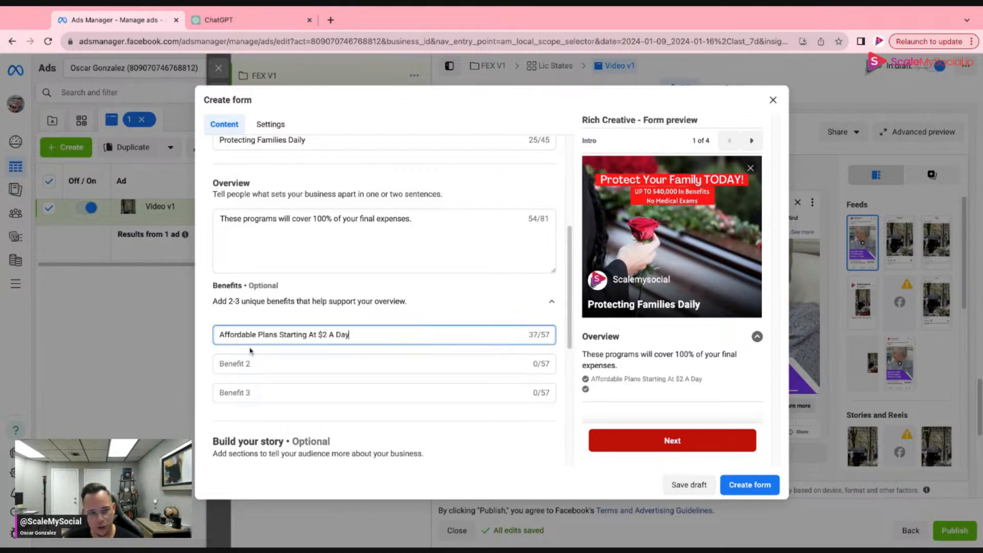
pyautogui.click(328, 336)
pyautogui.press('BackSpace')
pyautogui.write('1')
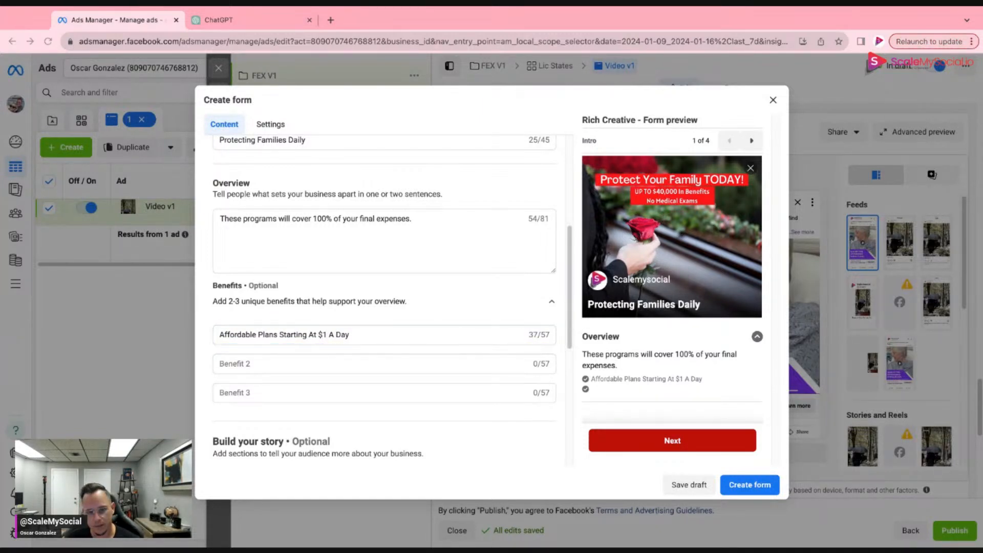
# Enter "Enrollments Are Happening NOW" as the second benefit and "NO Medical Exams" as the third.
pyautogui.click(262, 366)
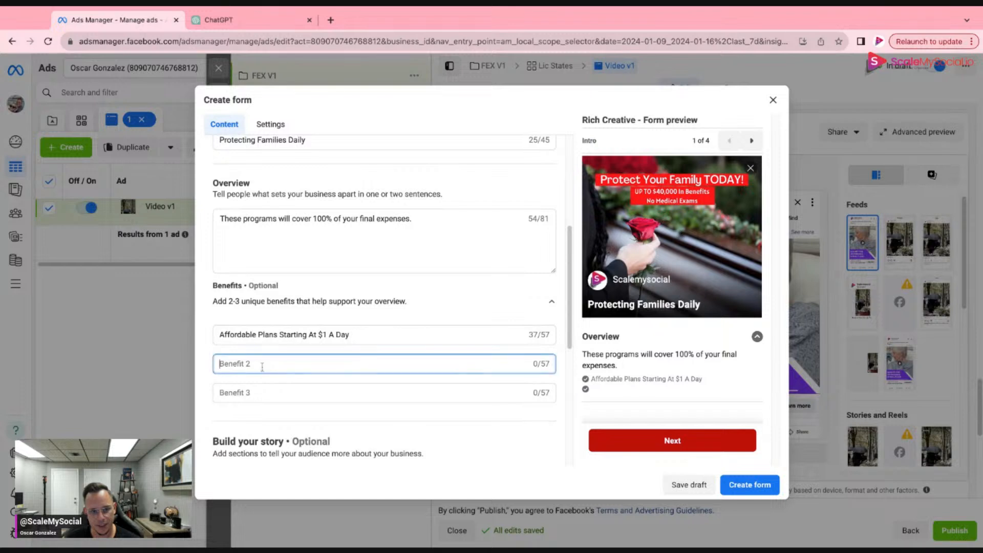
pyautogui.write('Enrollments Are Happening NOW')
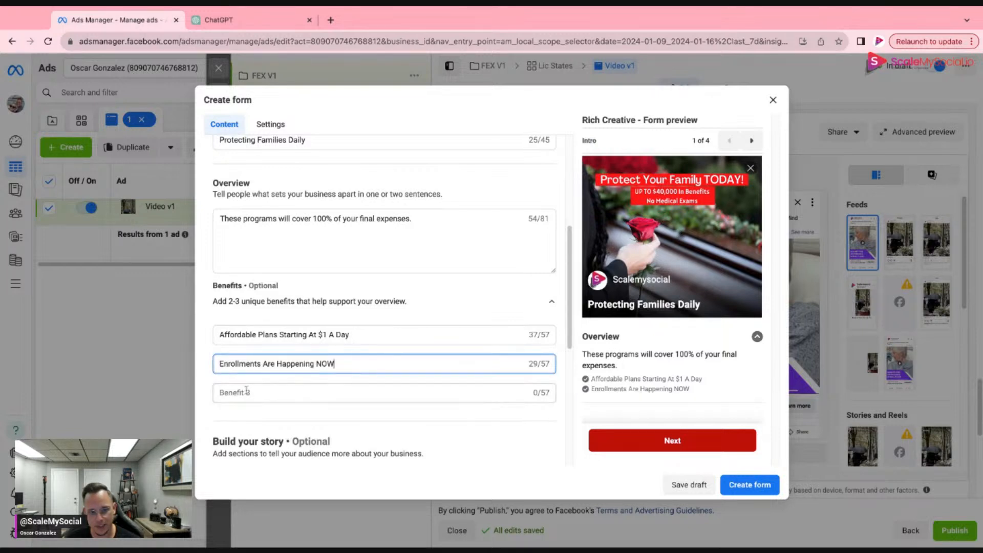
pyautogui.click(262, 392)
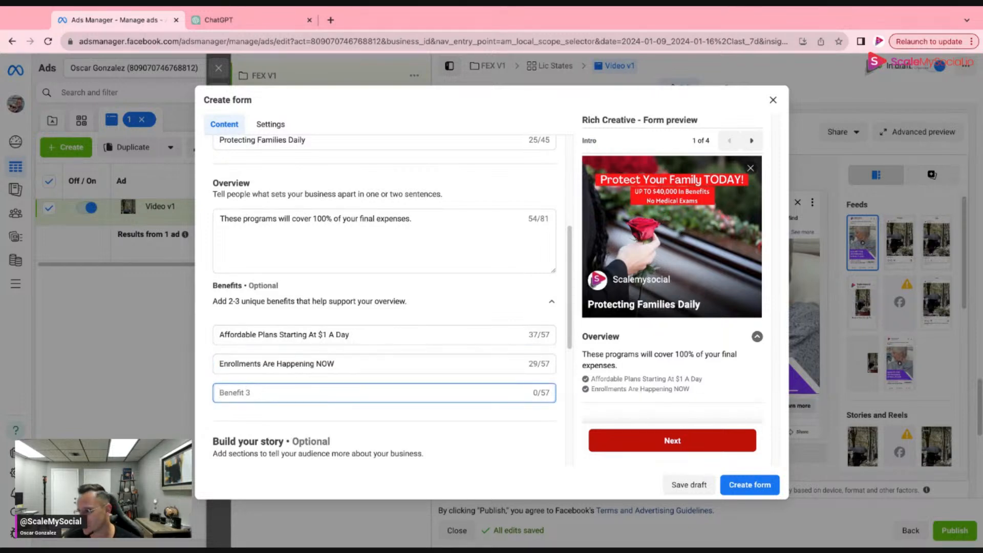
pyautogui.press('super+Tab')
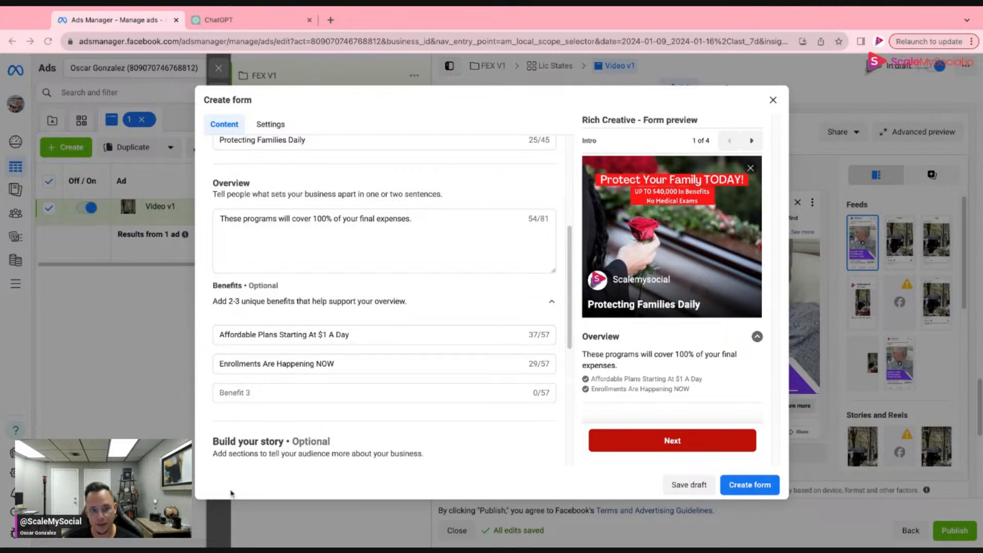
pyautogui.click(240, 396)
pyautogui.write('NO Medical Exams')
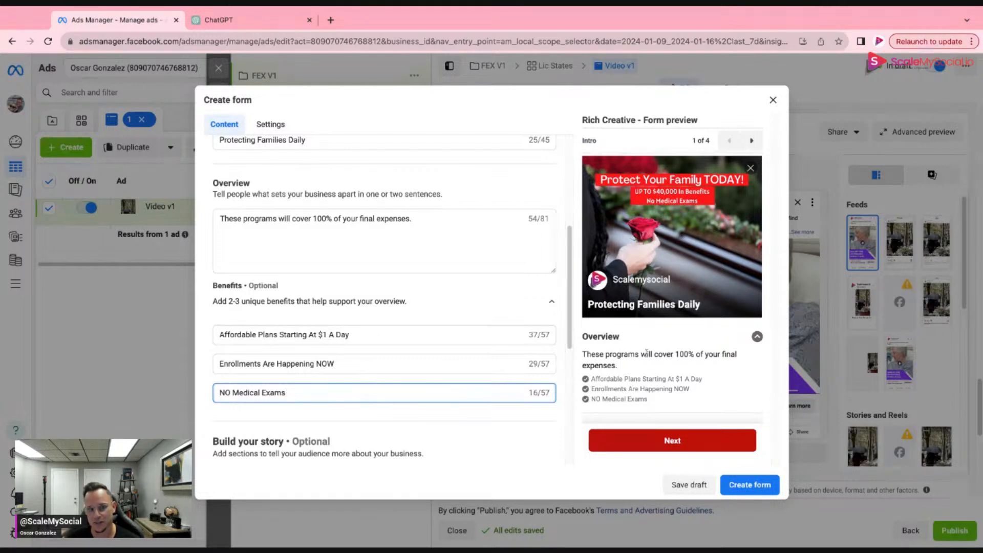
# Enable the Incentives story section with the name "Guaranteed Approval" and the description "Up To $50,000".
pyautogui.scroll(-5, 327, 331)
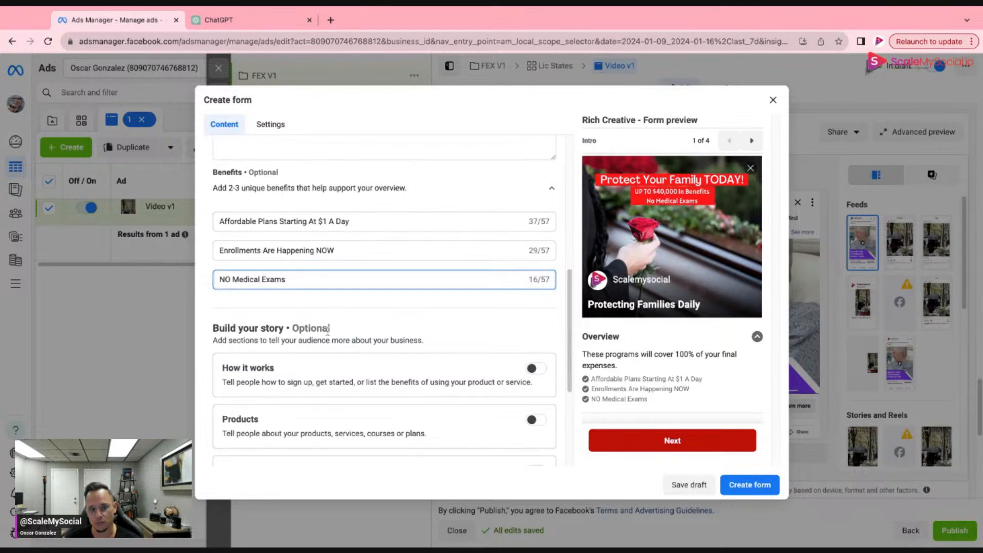
pyautogui.scroll(-2, 333, 335)
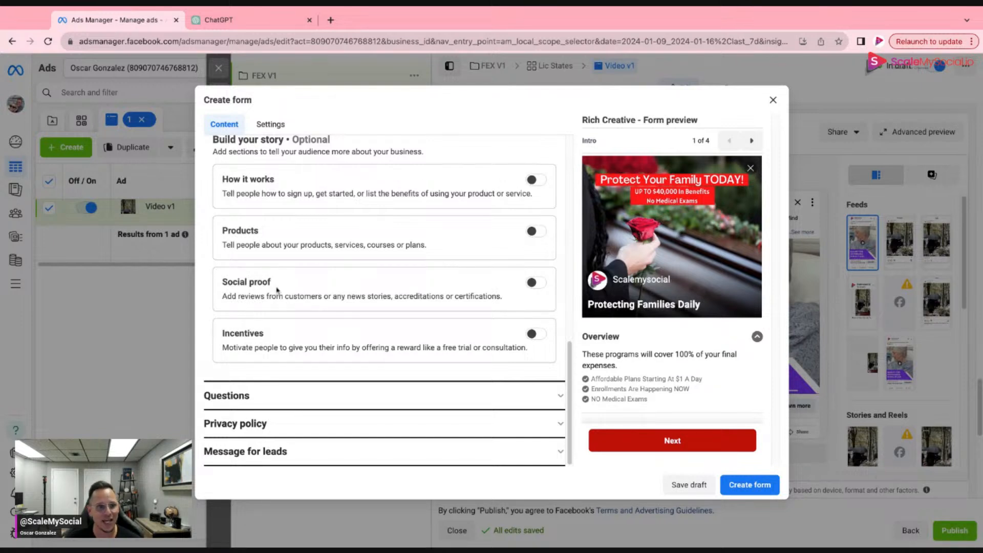
pyautogui.click(531, 335)
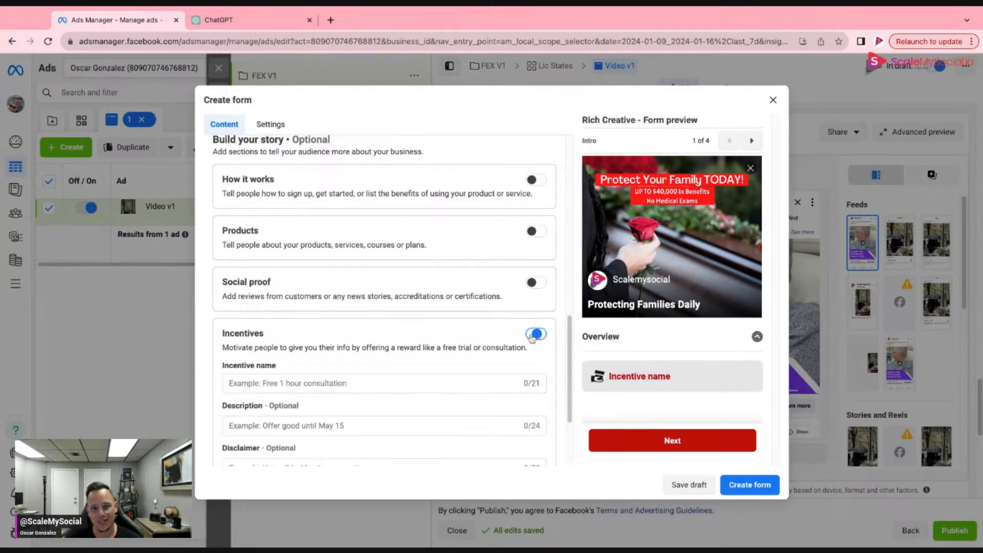
pyautogui.scroll(-1, 355, 357)
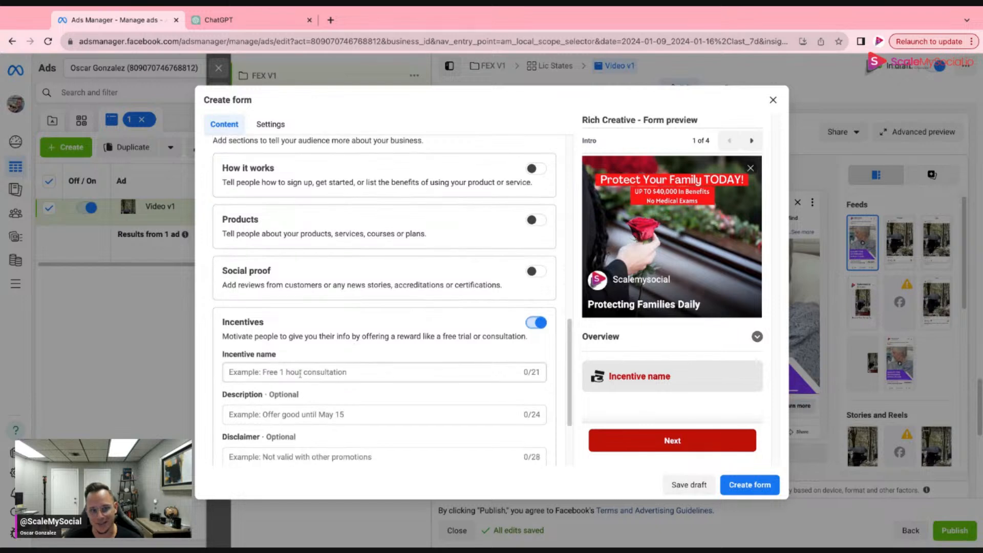
pyautogui.click(300, 372)
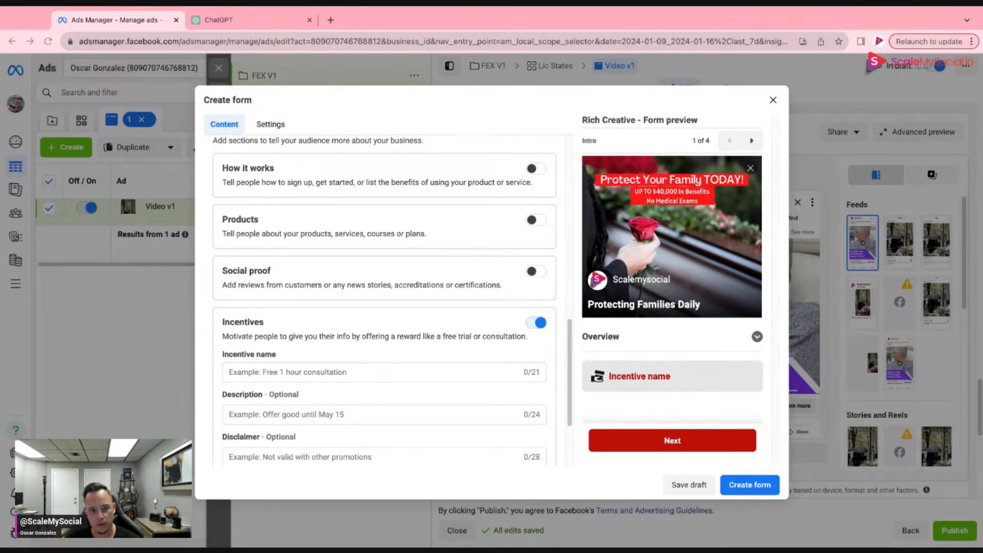
pyautogui.click(248, 376)
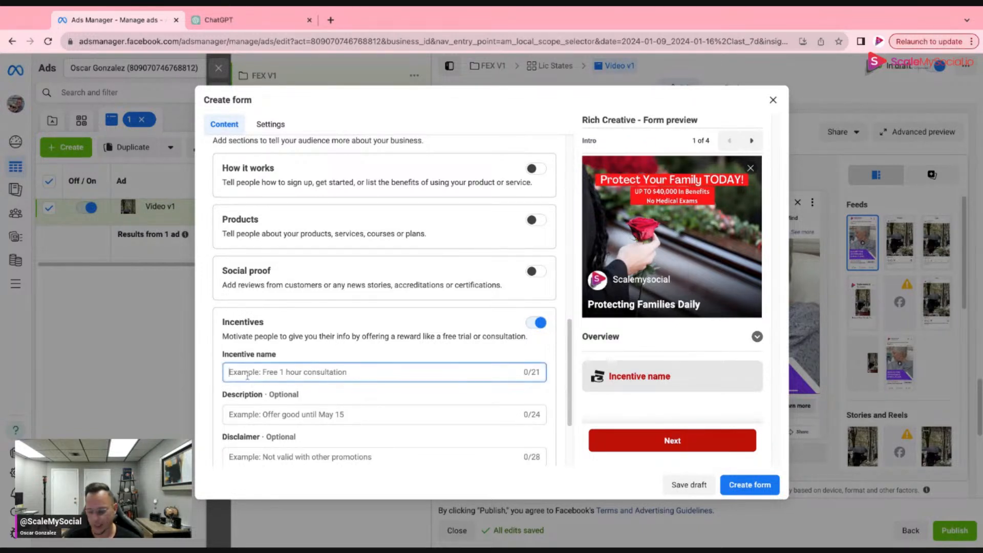
pyautogui.write('Guaranteed Approval')
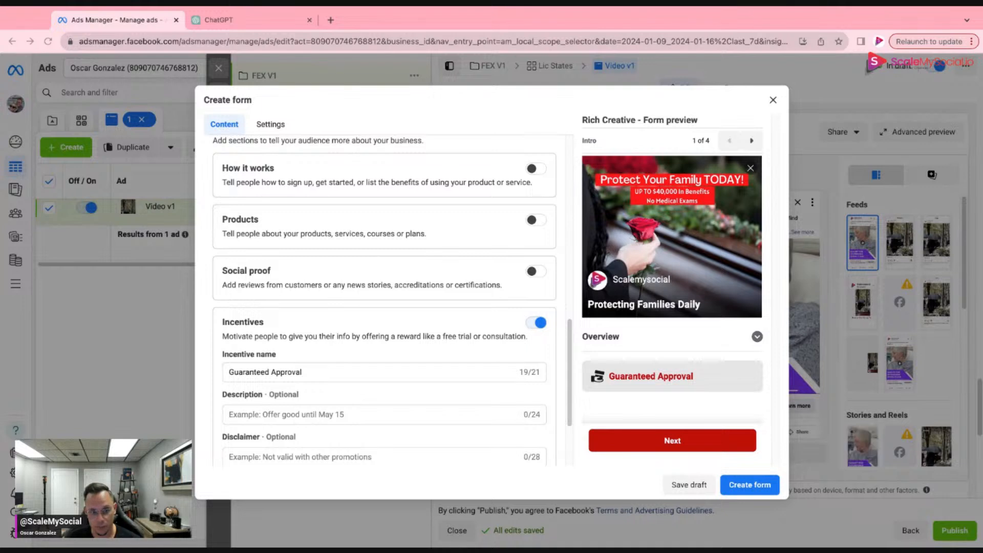
pyautogui.click(263, 414)
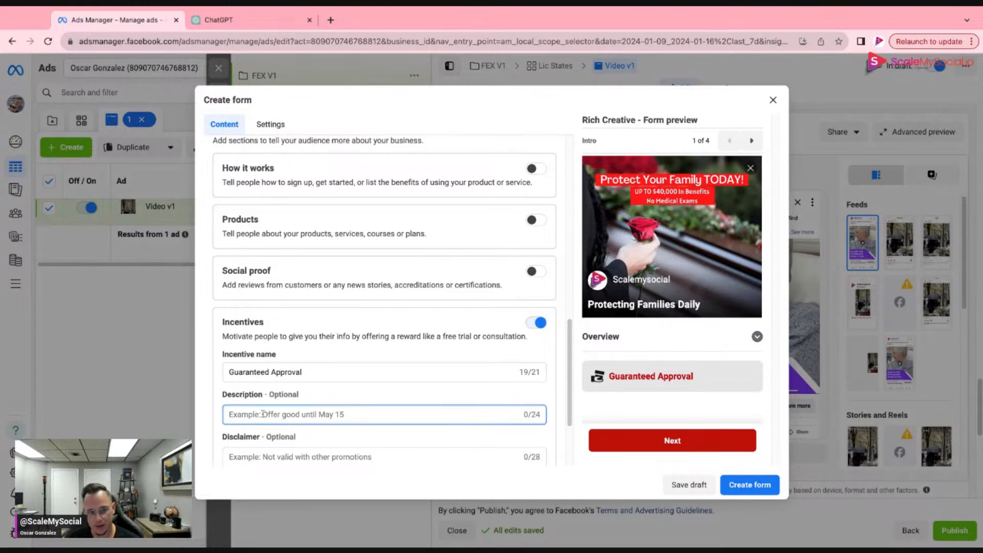
pyautogui.write('Up To $50,000')
# Expand the overview in the form preview and review the intro text, benefits and incentive.
pyautogui.scroll(2, 434, 359)
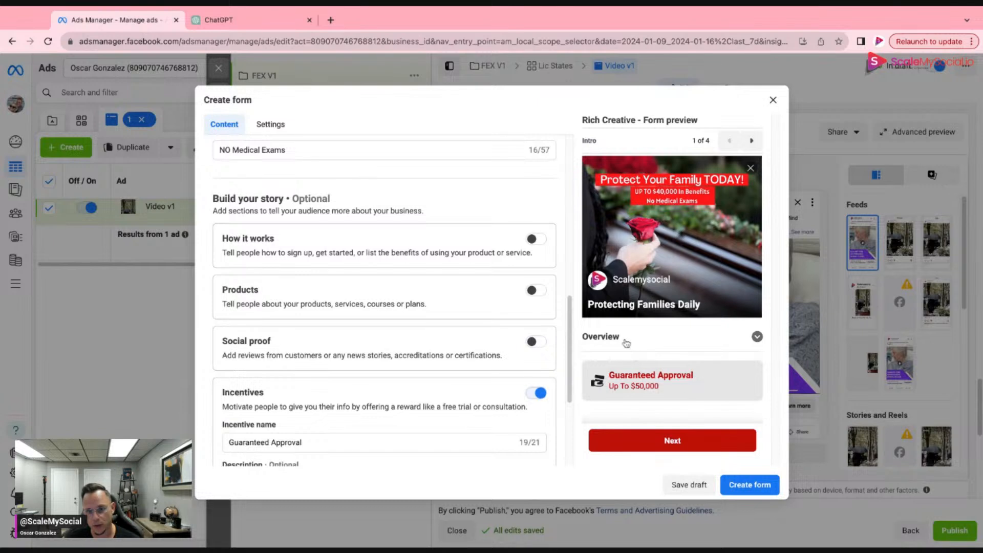
pyautogui.click(757, 337)
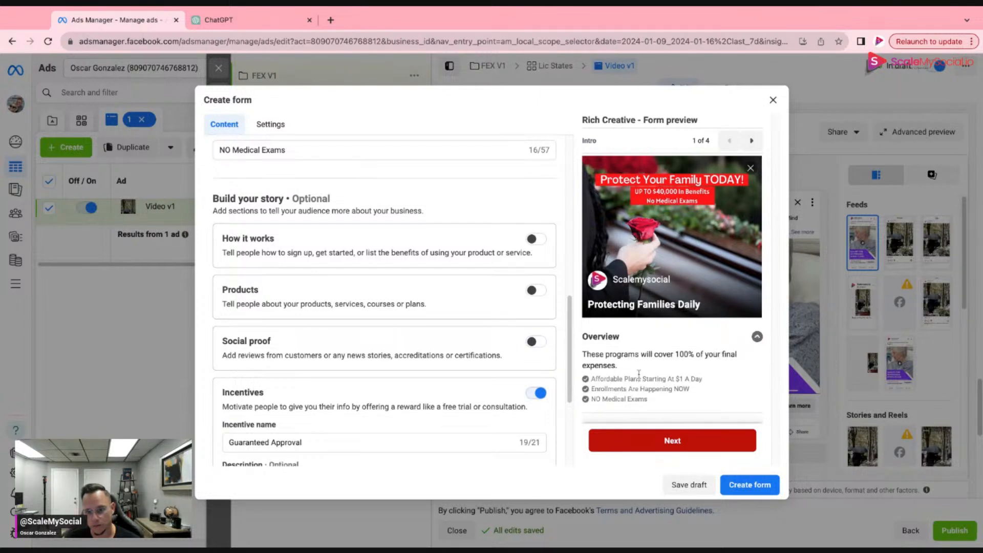
pyautogui.scroll(-1, 639, 373)
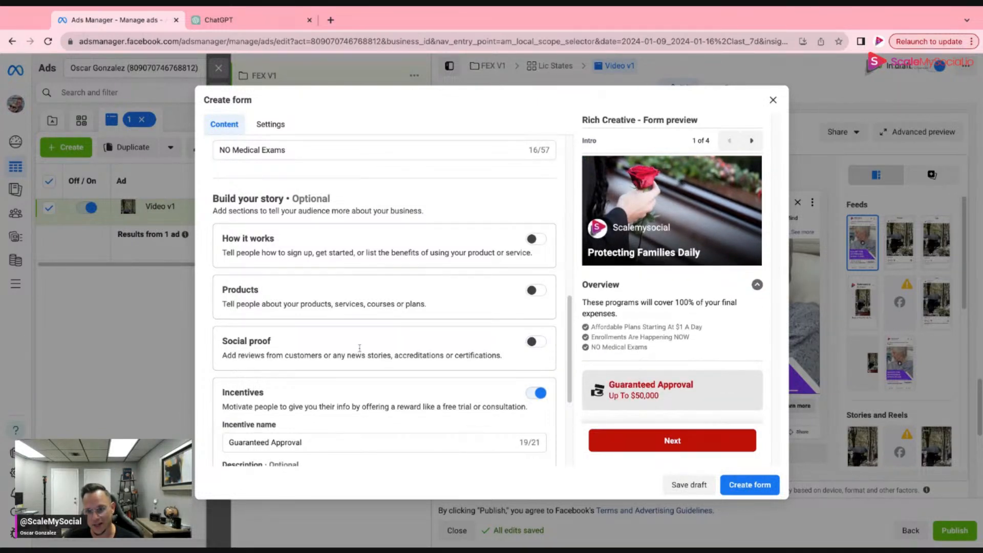
pyautogui.scroll(-1, 359, 347)
pyautogui.scroll(1, 648, 326)
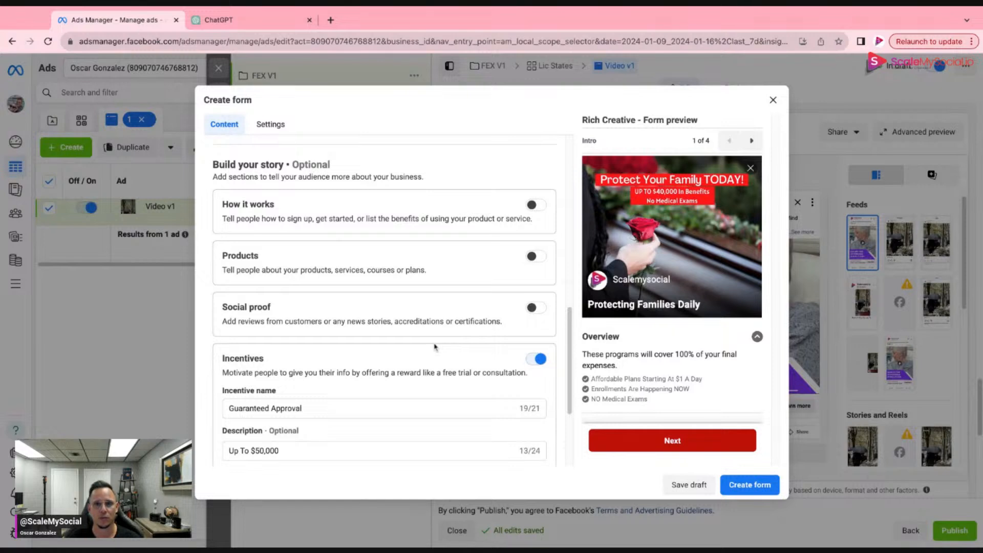
# Open the form's Questions section and remove the Full name field from the prefill questions.
pyautogui.scroll(-1, 437, 353)
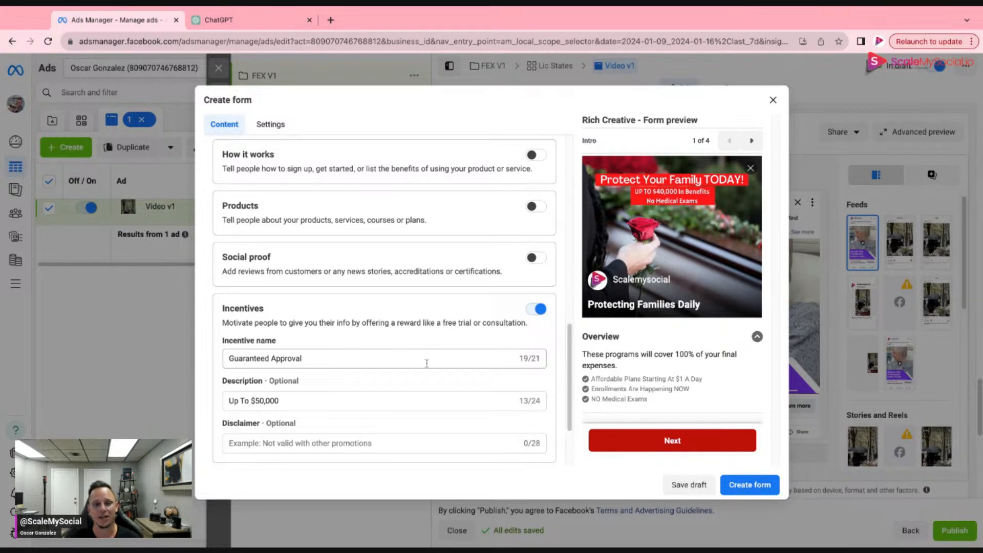
pyautogui.scroll(-2, 427, 365)
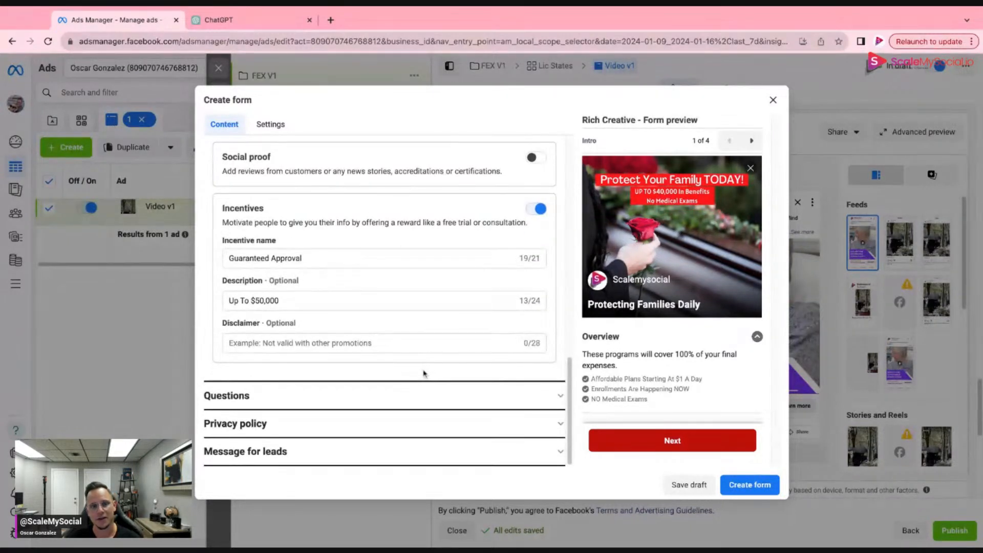
pyautogui.click(246, 398)
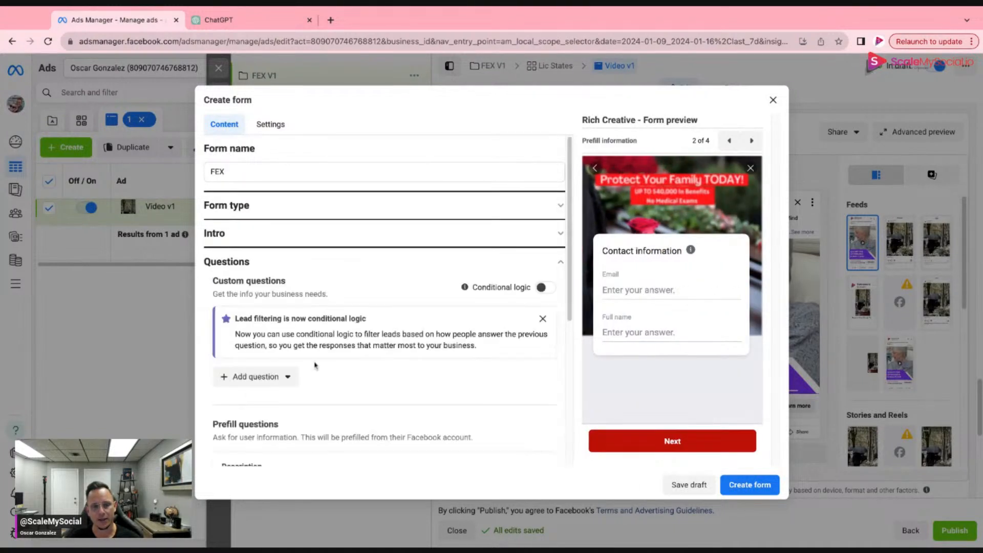
pyautogui.scroll(-3, 416, 370)
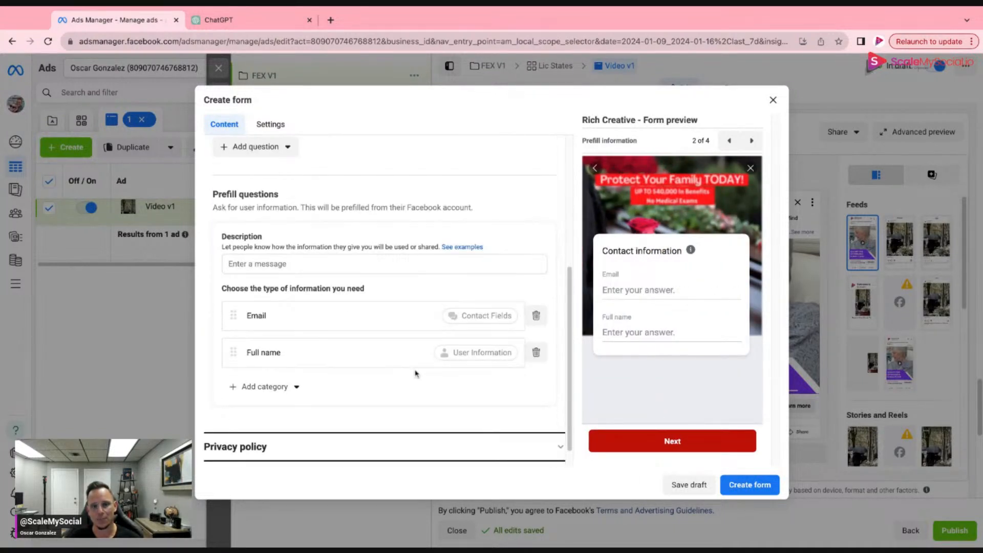
pyautogui.click(535, 353)
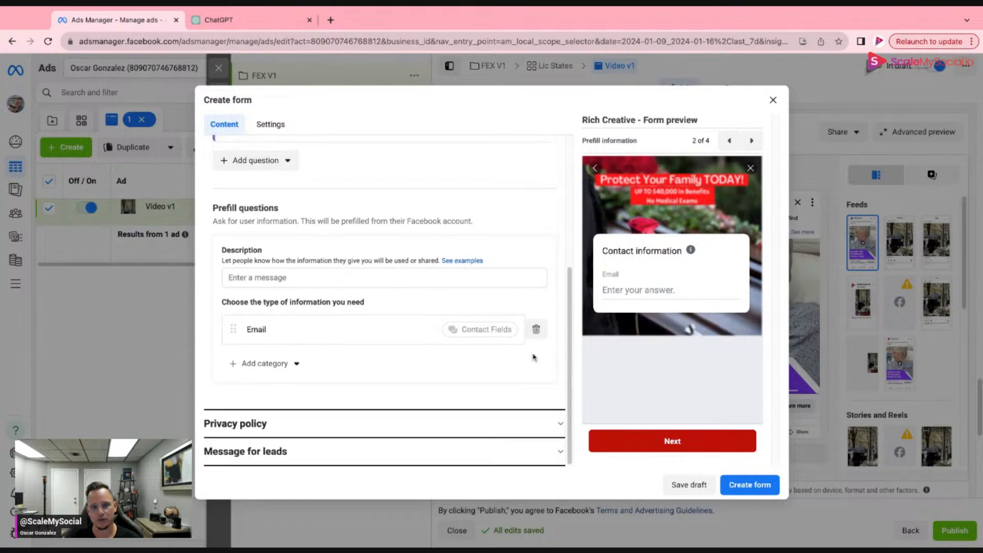
# Enter "Answer A Few Questions To Qualify" as the description of the prefill questions.
pyautogui.click(281, 279)
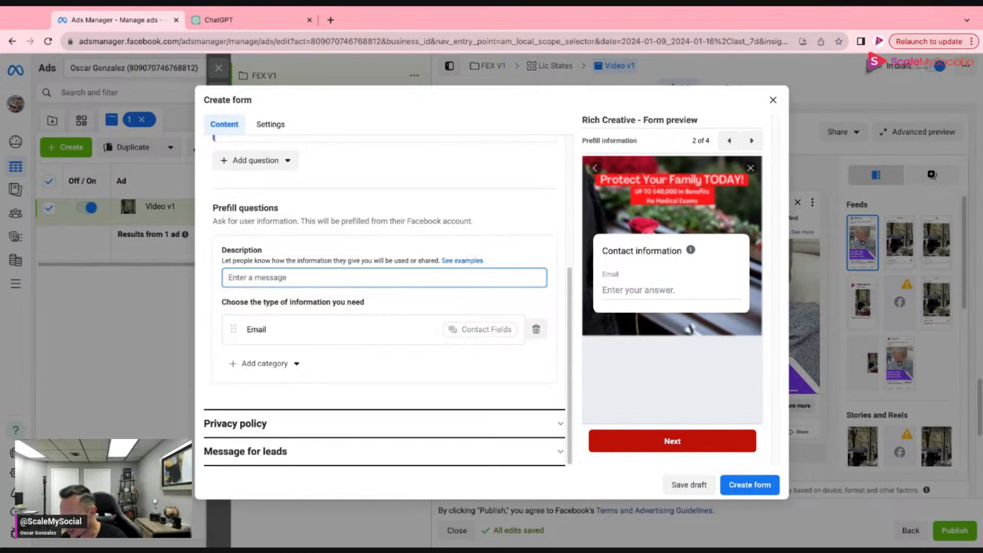
pyautogui.write('A')
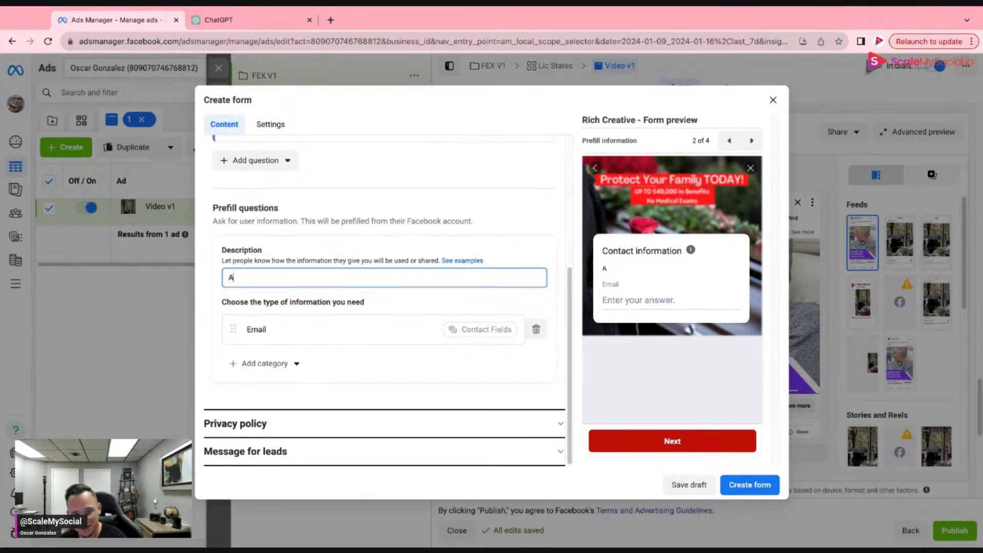
pyautogui.write('nswer A ')
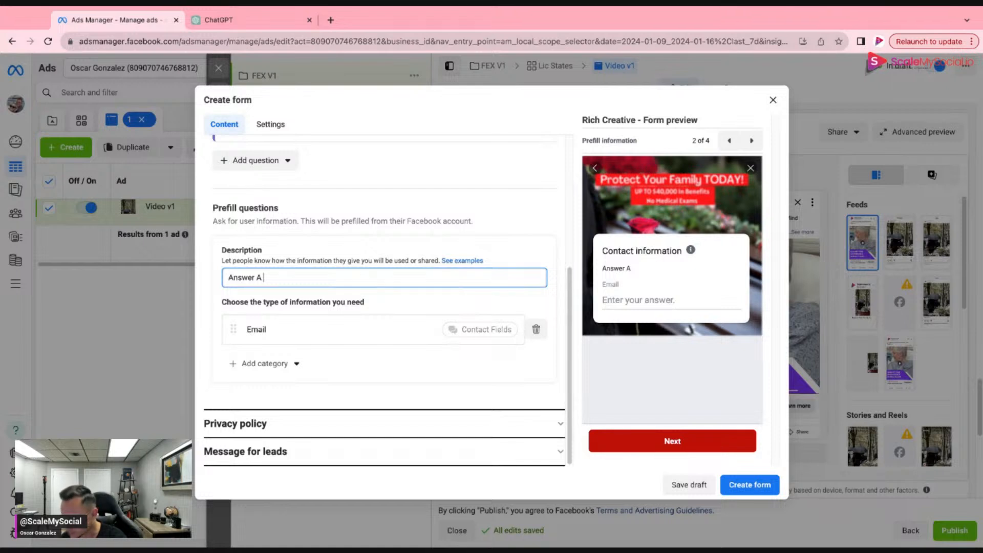
pyautogui.write('Few Ques')
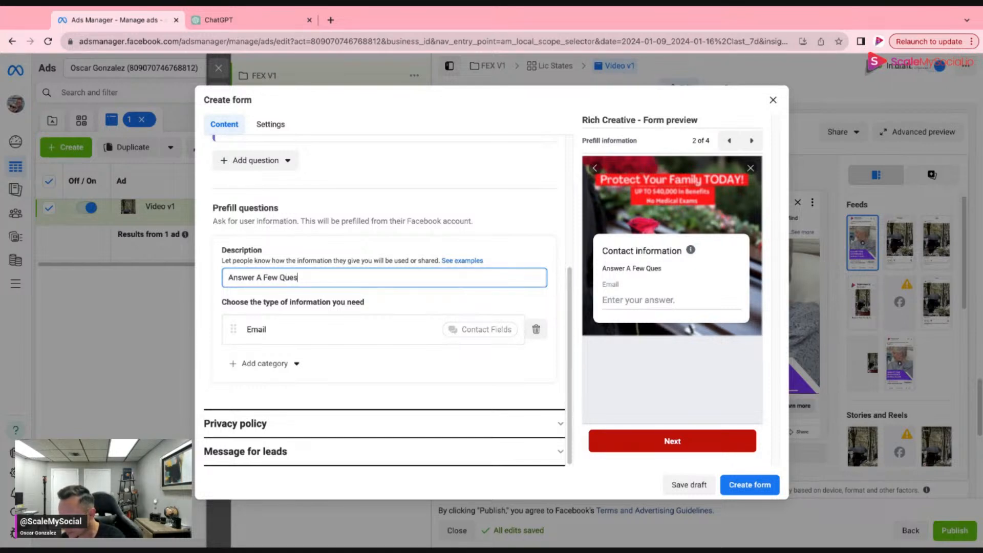
pyautogui.write('tions To Qualify')
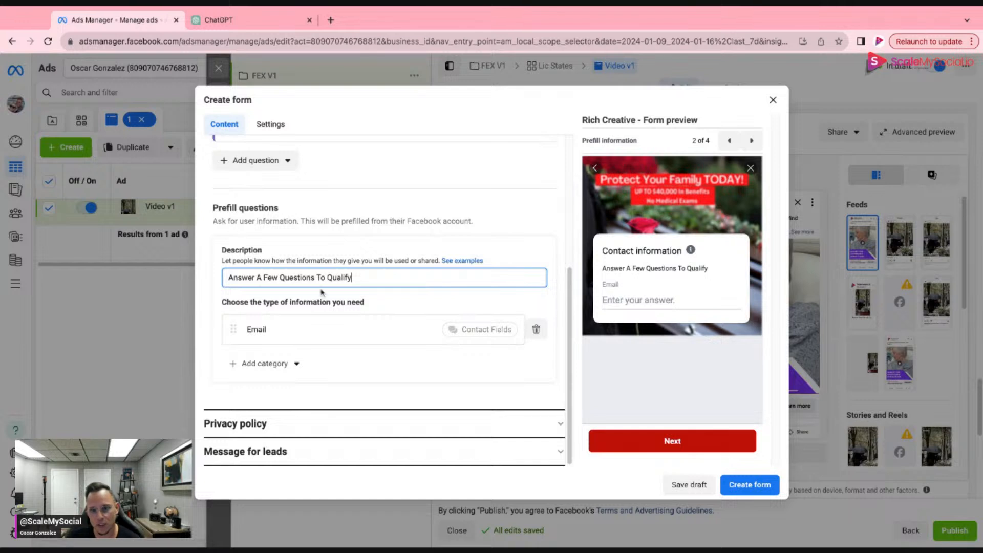
# Add the First name and Last name user information fields to the prefill questions.
pyautogui.click(294, 367)
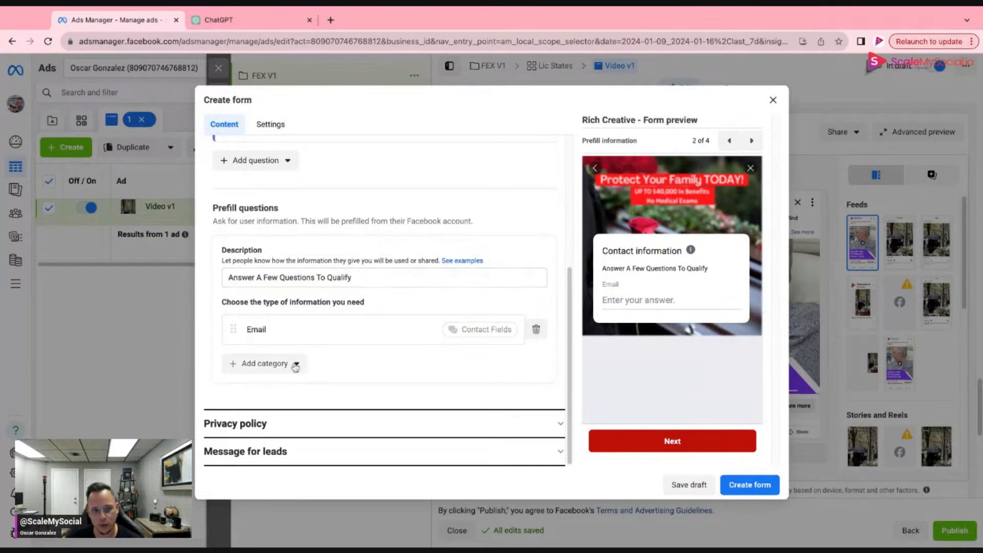
pyautogui.moveTo(310, 407)
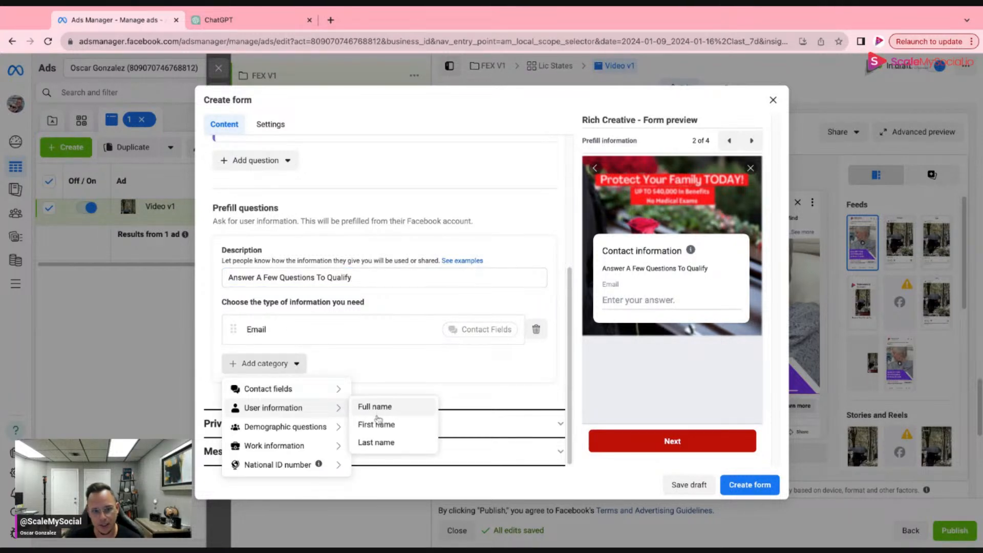
pyautogui.click(377, 425)
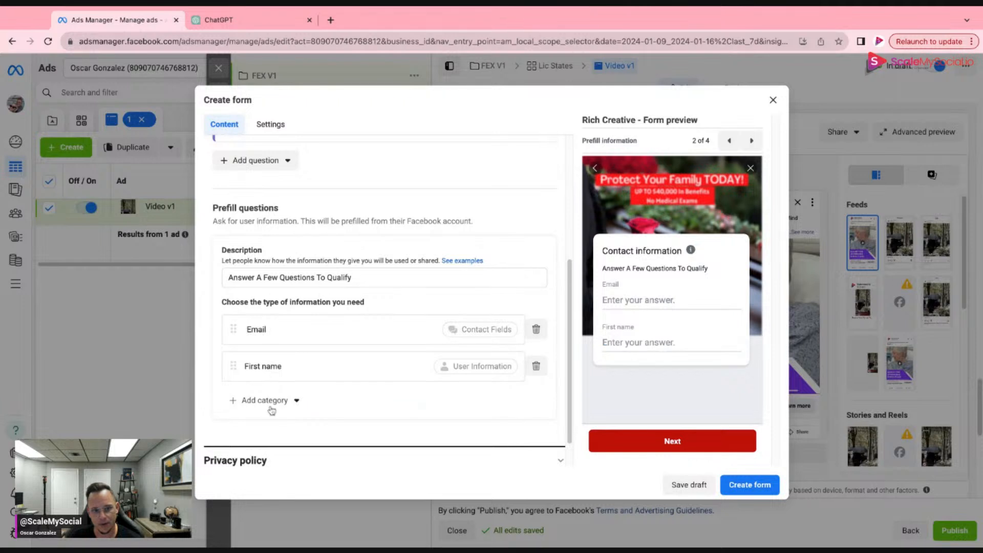
pyautogui.click(269, 407)
pyautogui.moveTo(299, 448)
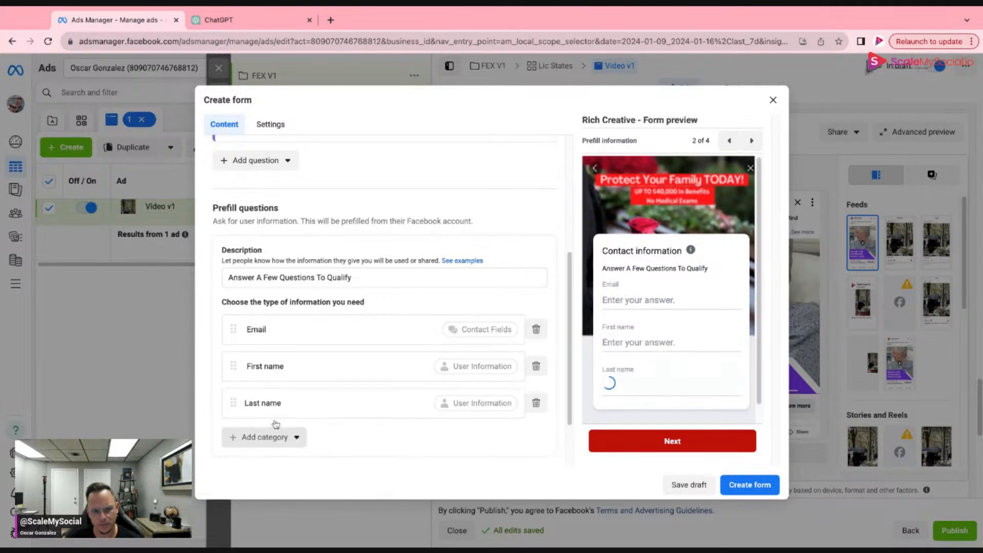
# Add the City and State contact fields to the prefill questions.
pyautogui.click(287, 442)
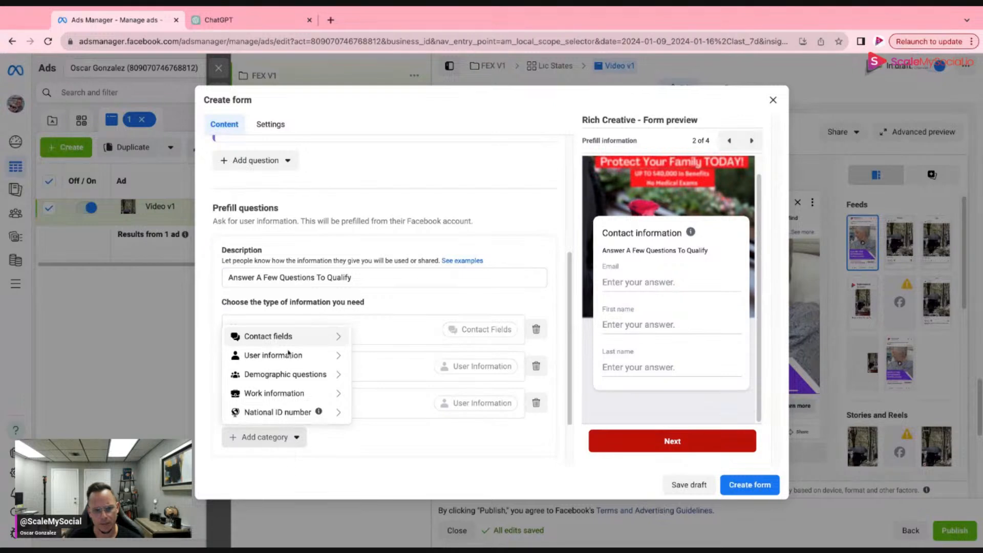
pyautogui.moveTo(294, 339)
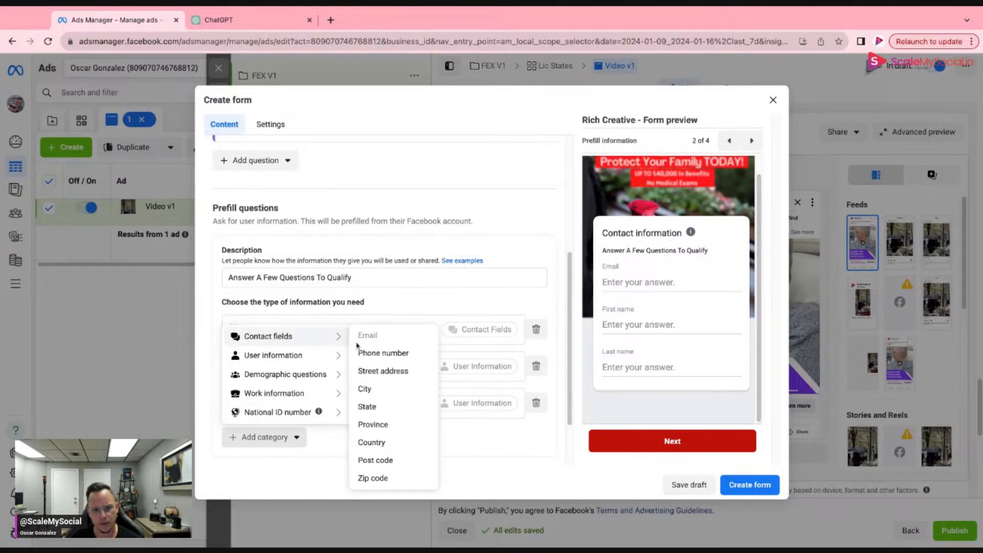
pyautogui.click(371, 390)
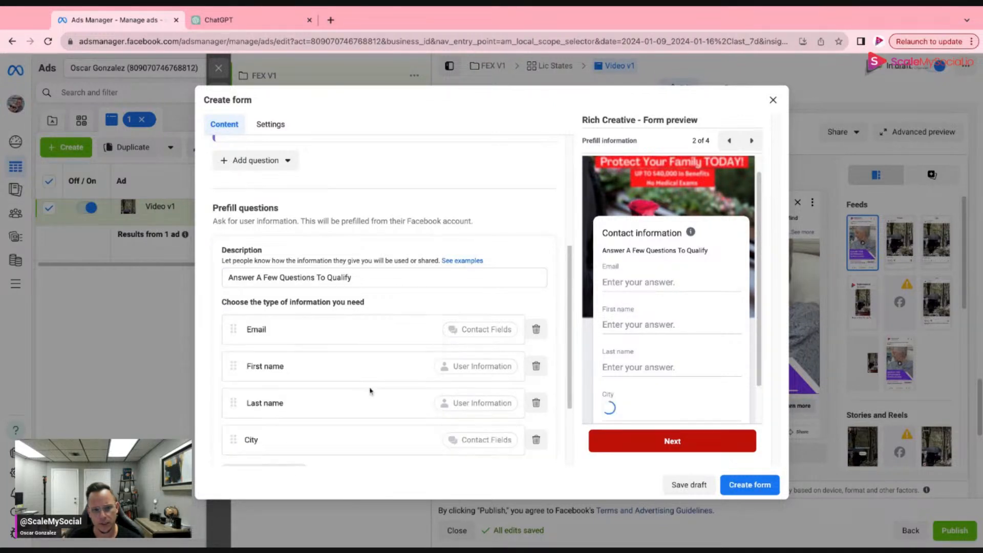
pyautogui.scroll(-2, 328, 379)
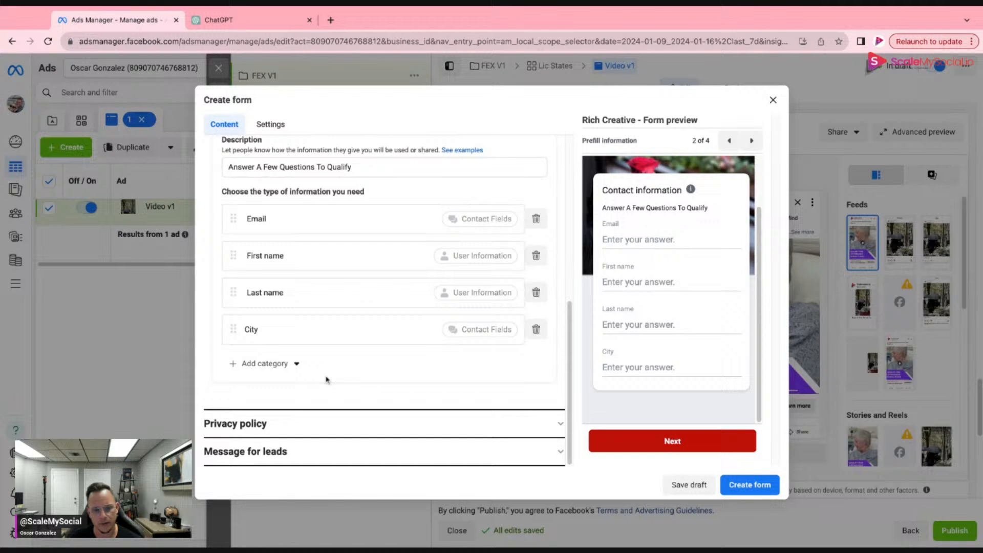
pyautogui.click(274, 363)
pyautogui.moveTo(295, 408)
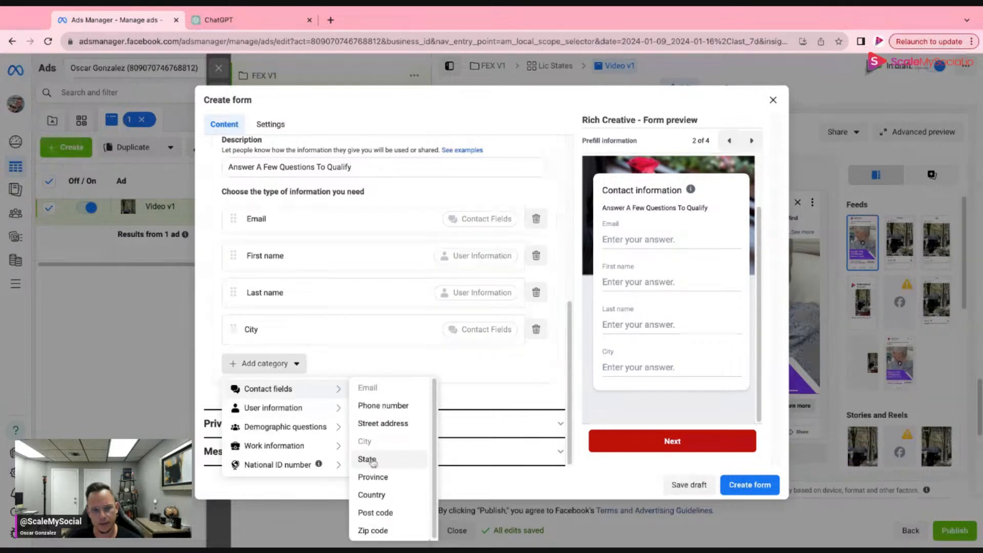
pyautogui.click(370, 459)
# Add the Phone number contact field to the prefill questions.
pyautogui.click(279, 407)
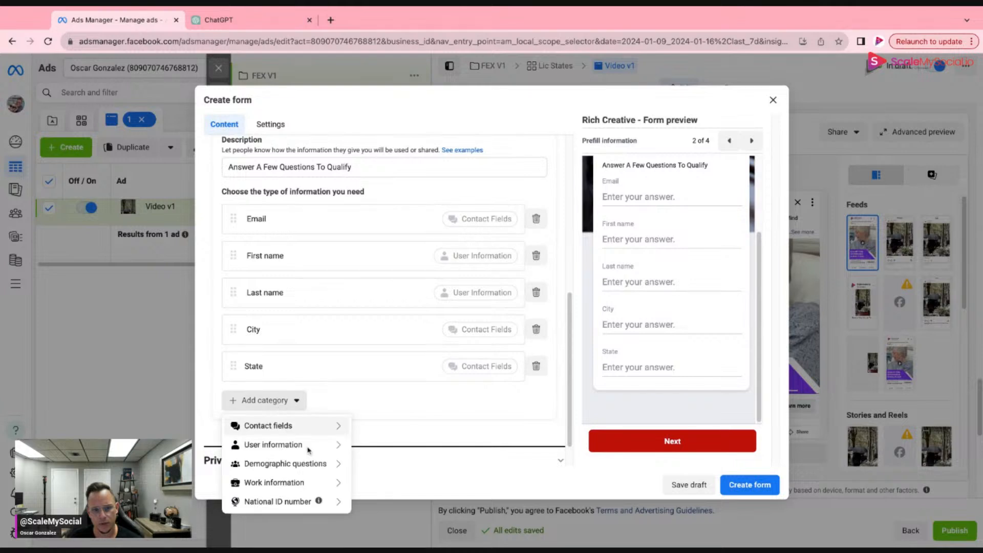
pyautogui.moveTo(297, 429)
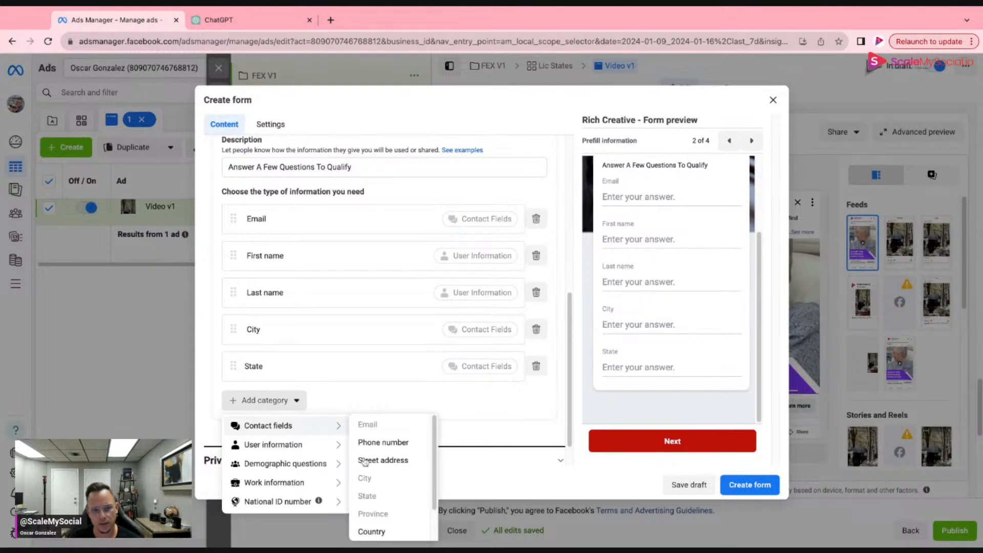
pyautogui.scroll(-2, 368, 463)
pyautogui.scroll(1, 375, 450)
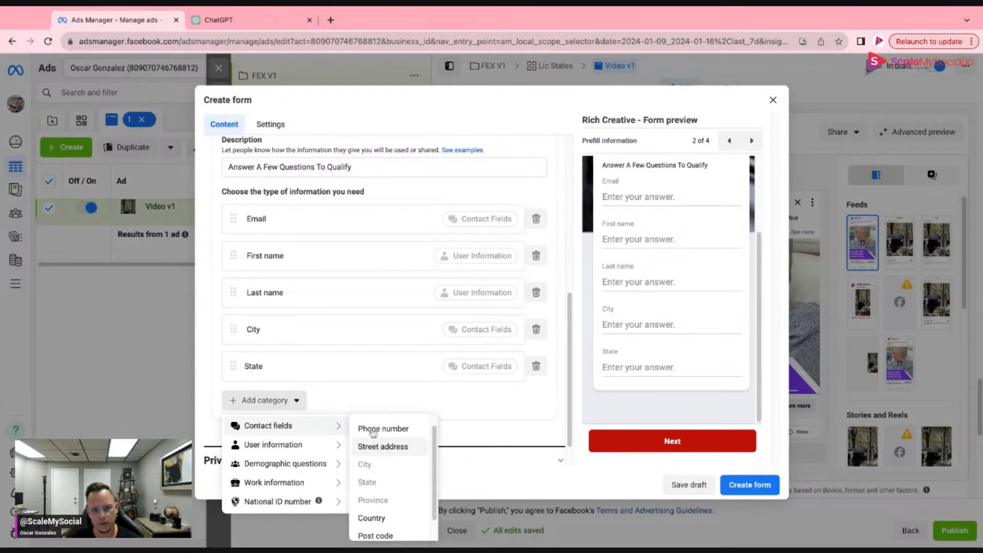
pyautogui.click(370, 429)
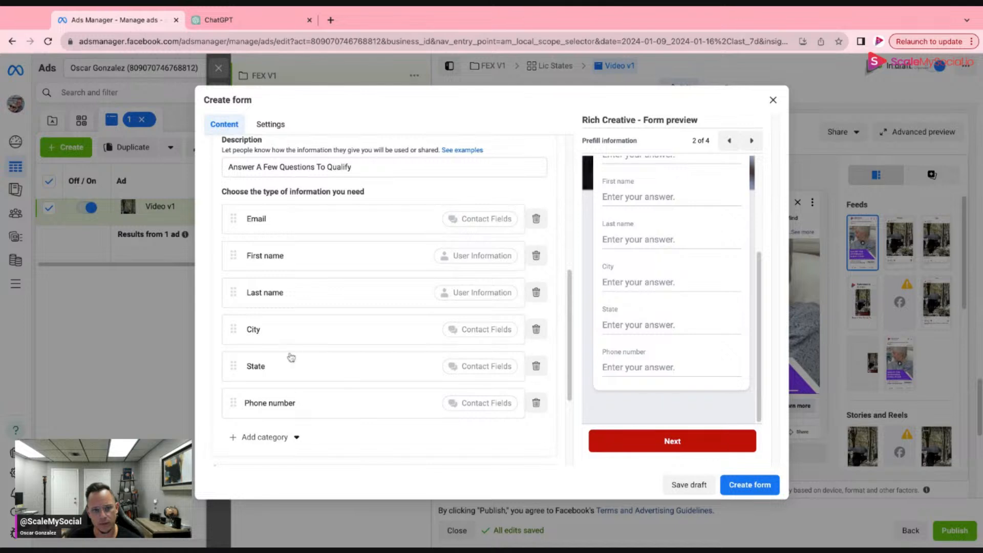
# Add the Post code contact field to the prefill questions.
pyautogui.scroll(-3, 289, 355)
pyautogui.click(286, 290)
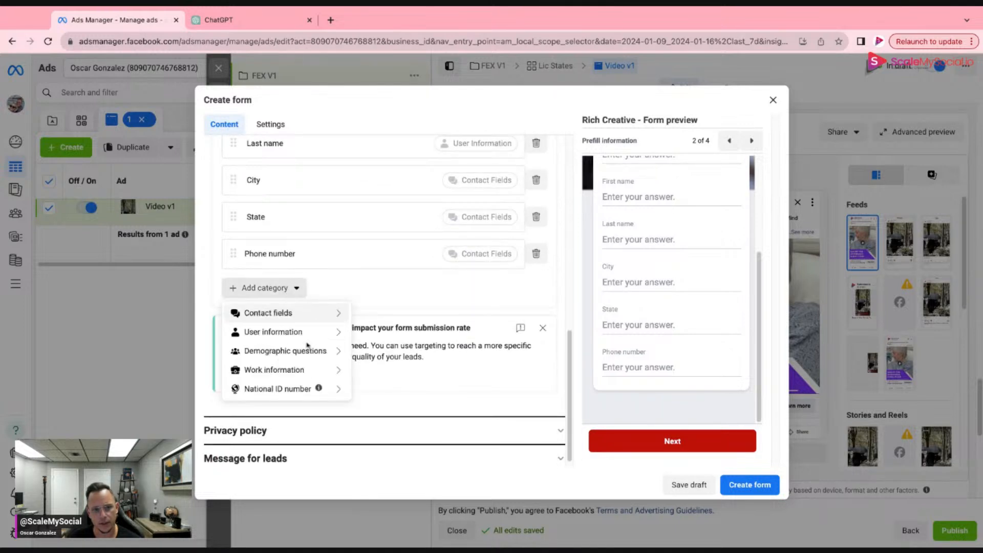
pyautogui.moveTo(286, 312)
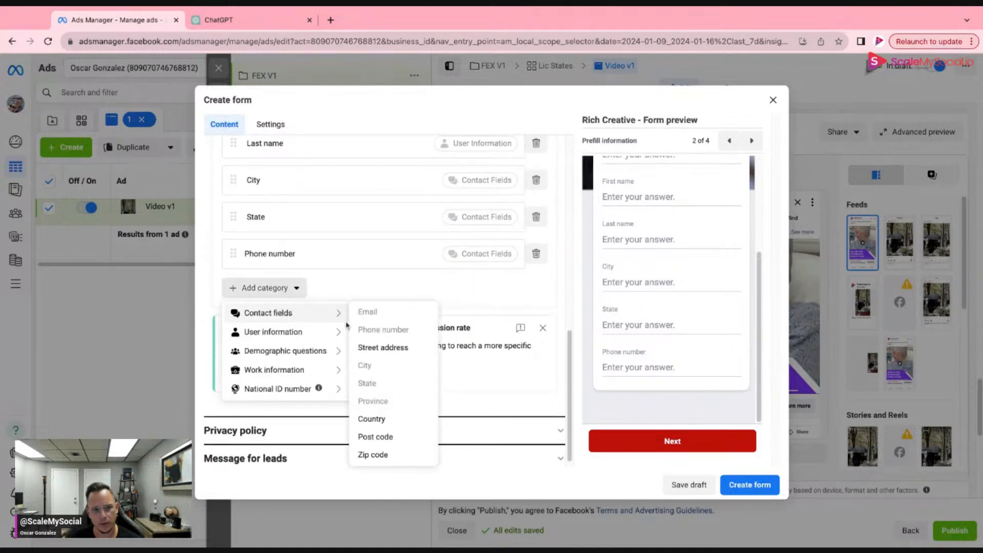
pyautogui.click(375, 437)
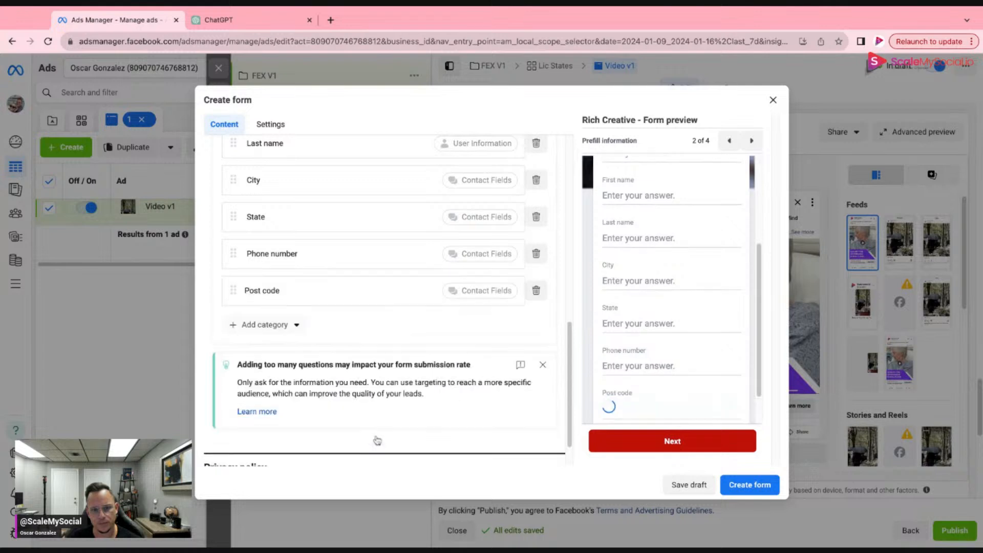
# Move the Phone number field up to sit between Last name and City.
pyautogui.scroll(1, 322, 267)
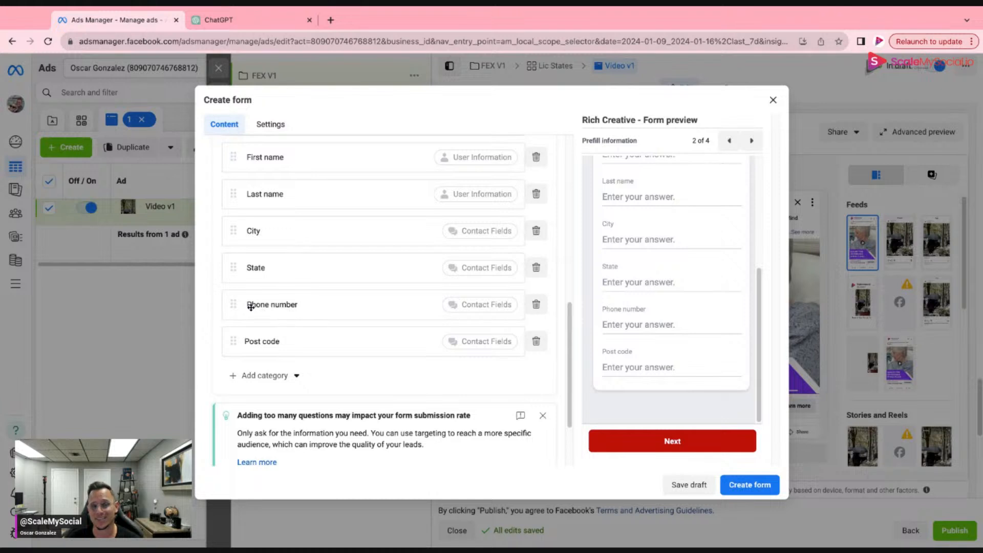
pyautogui.moveTo(234, 306); pyautogui.dragTo(242, 235)
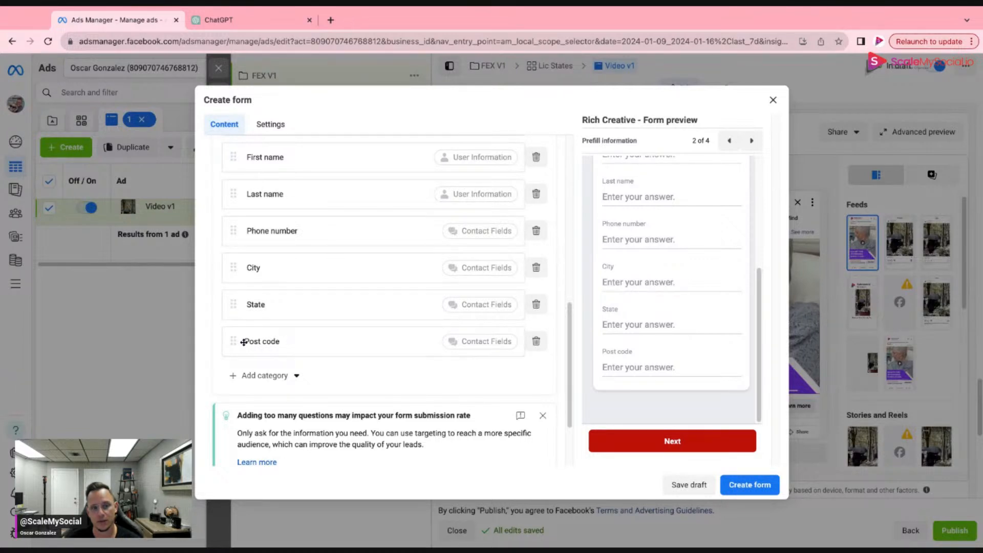
# Remove the Post code field from the prefill questions and add the Zip code contact field instead.
pyautogui.scroll(-2, 353, 324)
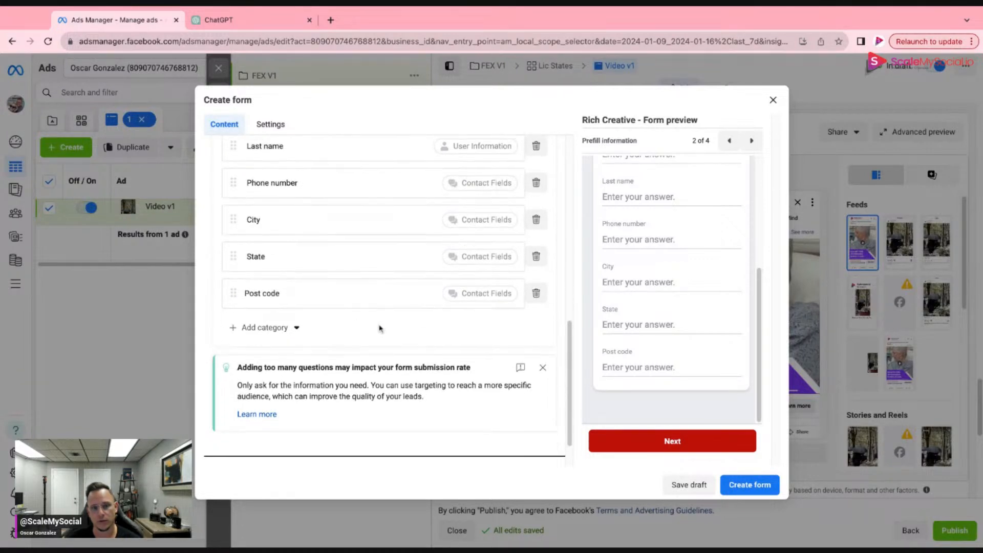
pyautogui.click(536, 278)
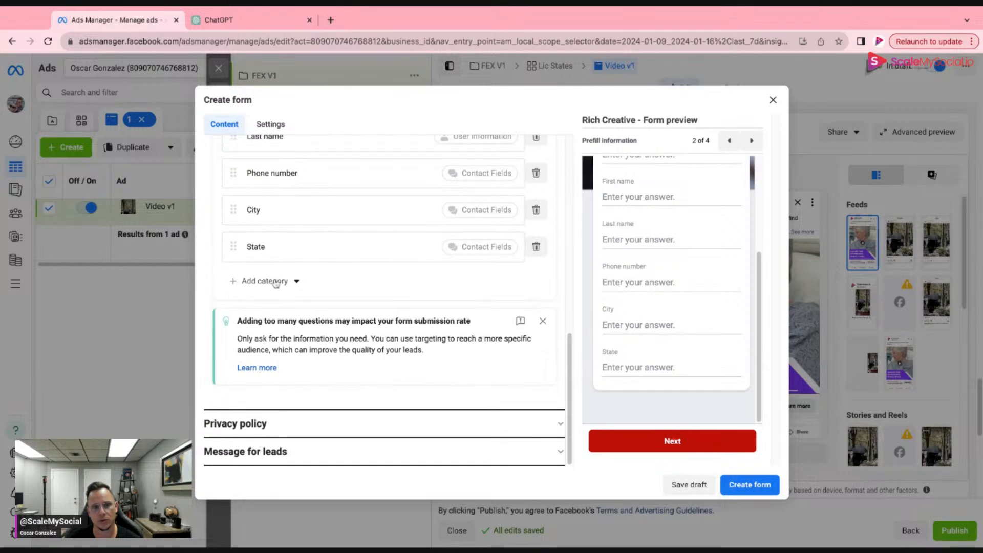
pyautogui.click(285, 285)
pyautogui.moveTo(299, 306)
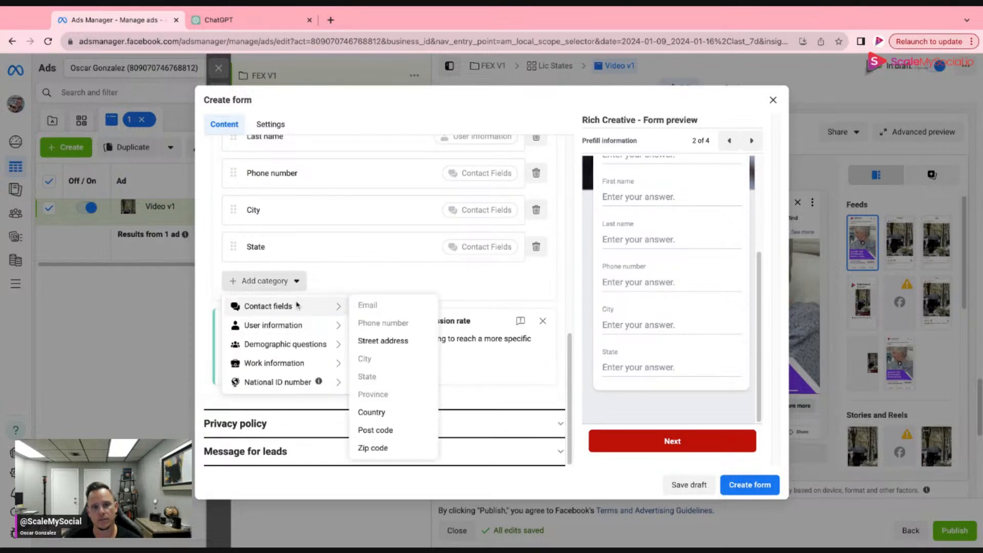
pyautogui.click(381, 448)
# Move the Email field down to sit between State and Zip code.
pyautogui.scroll(2, 321, 222)
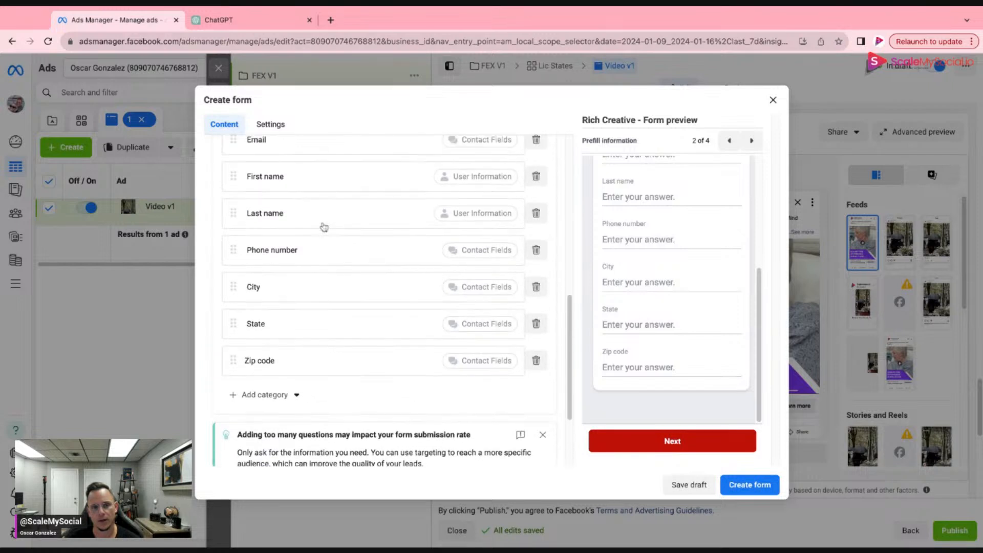
pyautogui.scroll(1, 277, 194)
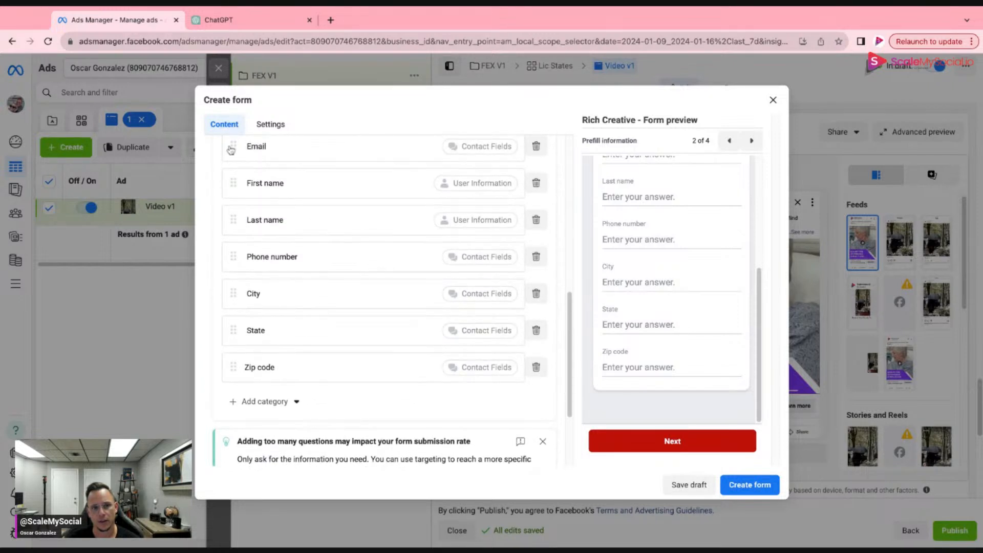
pyautogui.moveTo(231, 147); pyautogui.dragTo(249, 328)
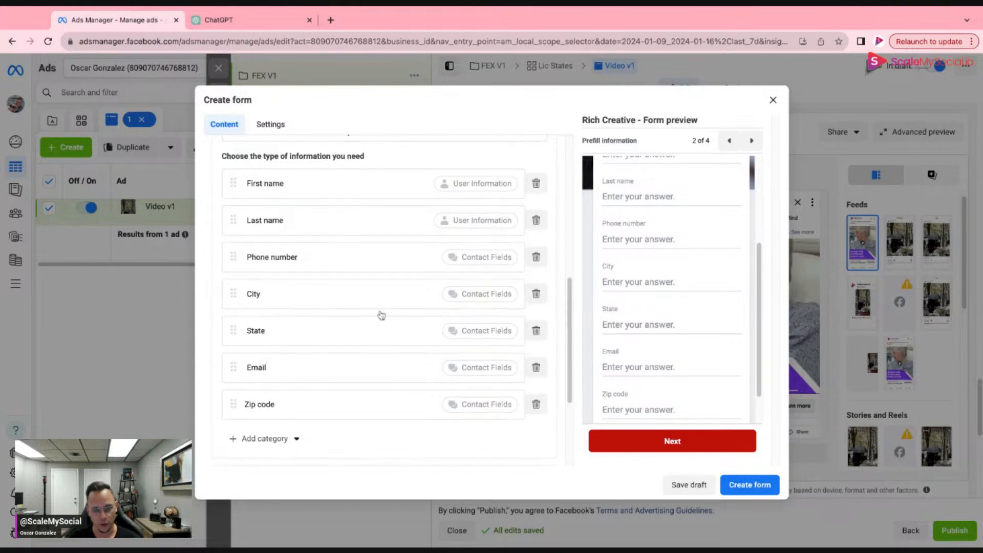
# Review the prefill questions list and look through the available demographic question options without adding one.
pyautogui.scroll(2, 381, 314)
pyautogui.scroll(1, 367, 309)
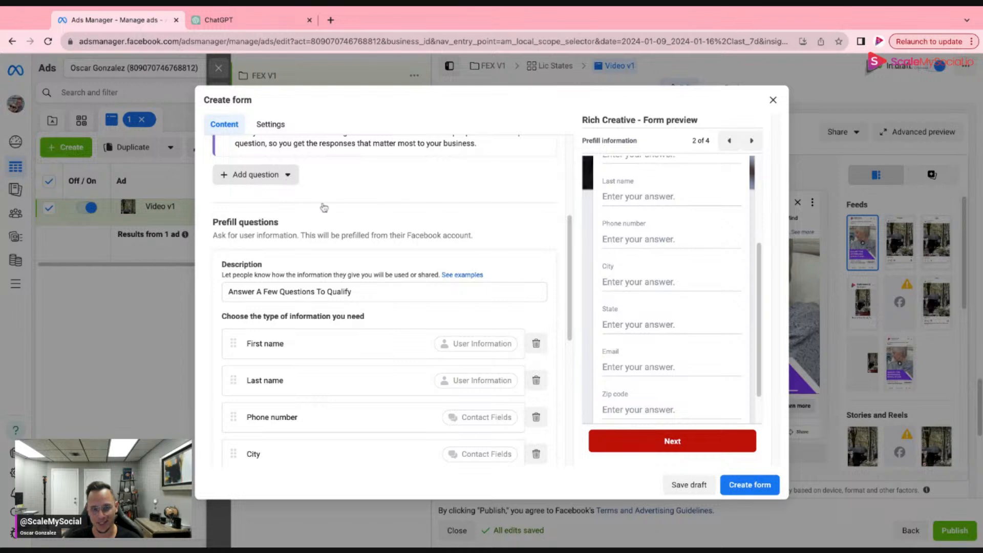
pyautogui.scroll(-3, 371, 277)
pyautogui.scroll(-2, 372, 277)
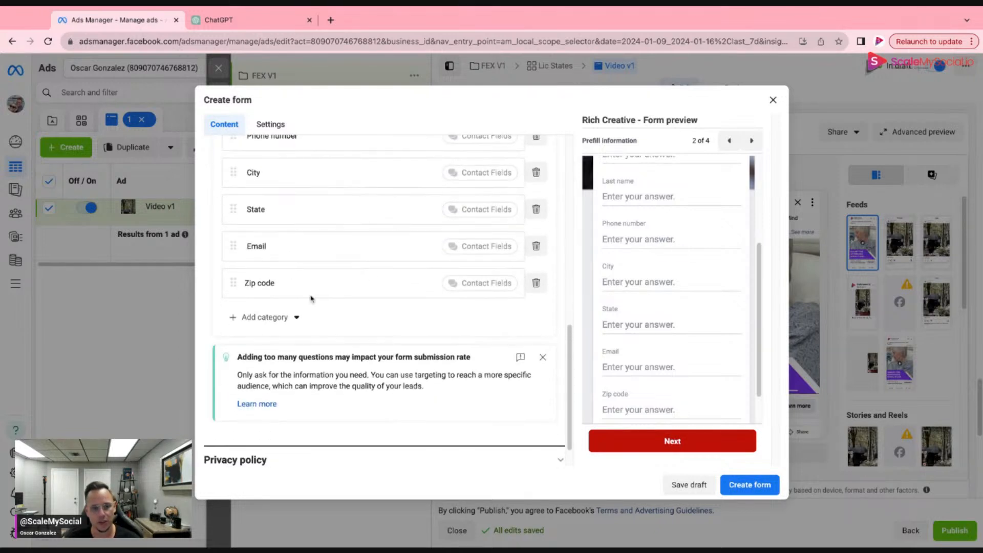
pyautogui.click(296, 318)
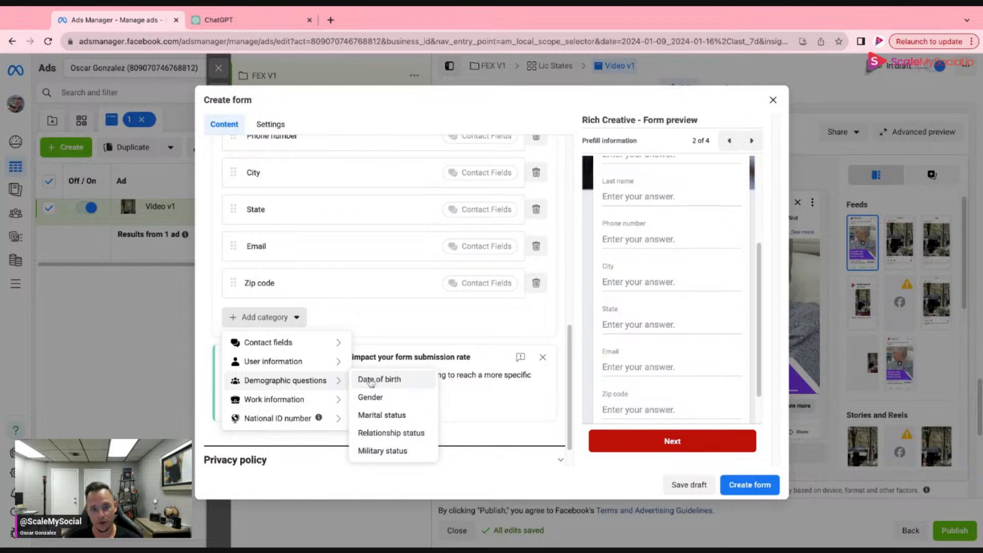
pyautogui.click(413, 315)
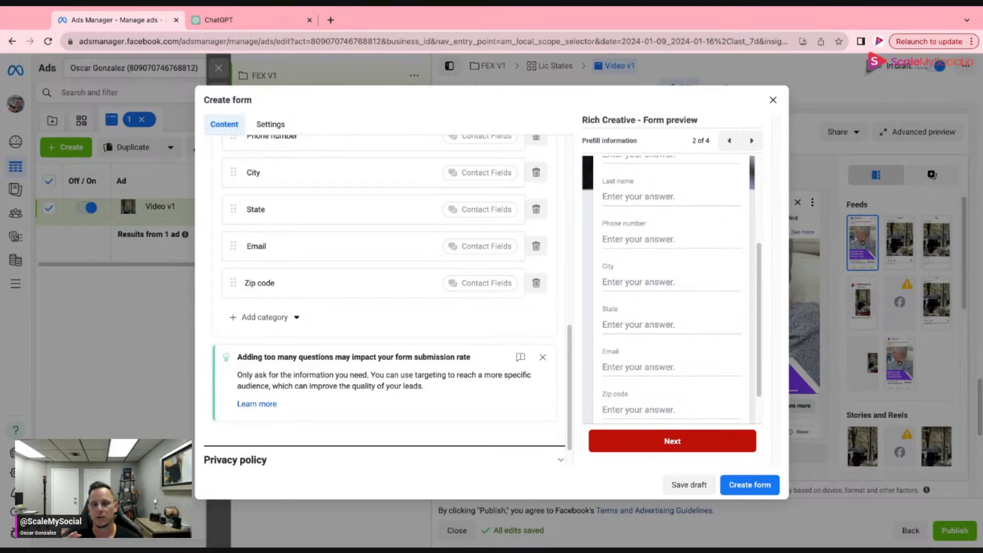
pyautogui.scroll(-1, 403, 311)
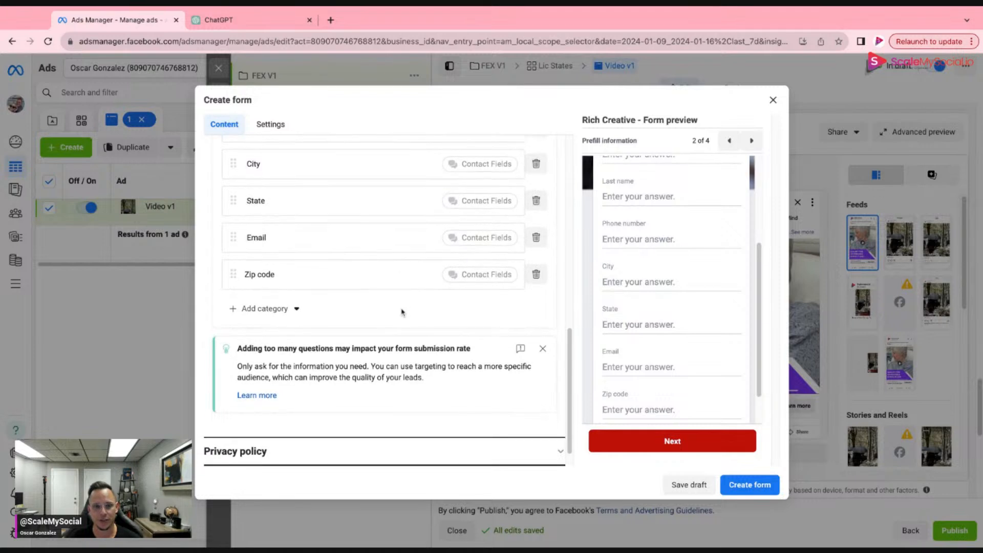
pyautogui.scroll(-1, 402, 312)
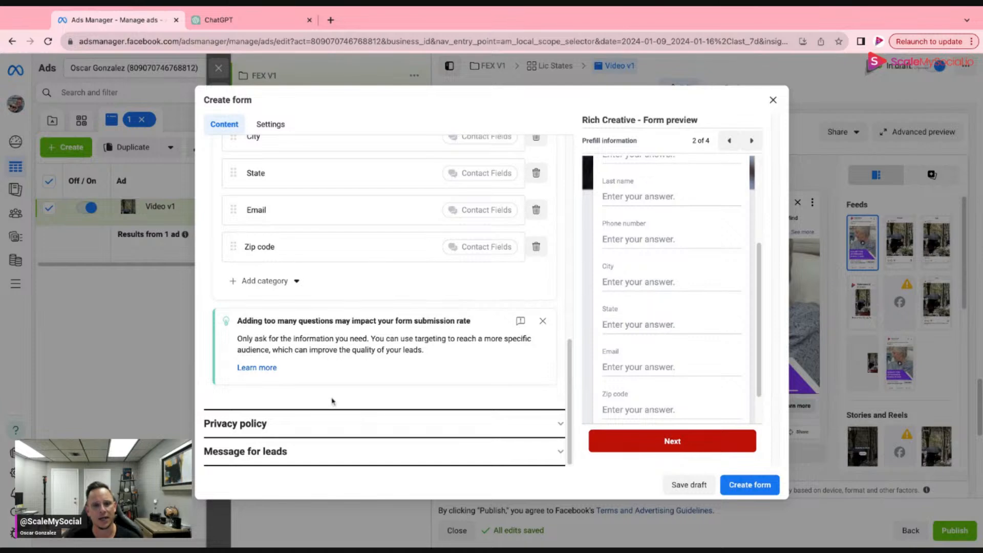
# Add privacypolicy.com as the link in the form's privacy policy section.
pyautogui.click(250, 424)
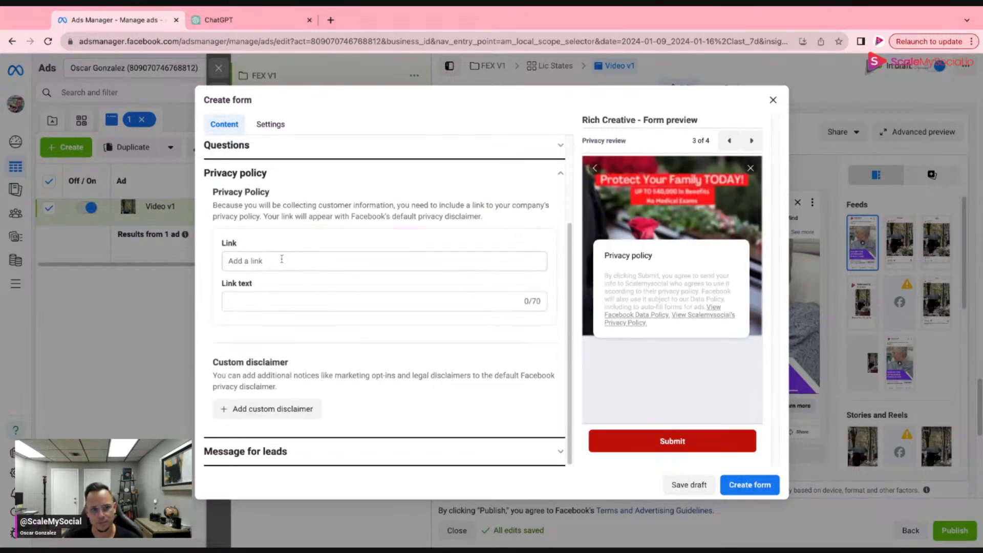
pyautogui.click(282, 256)
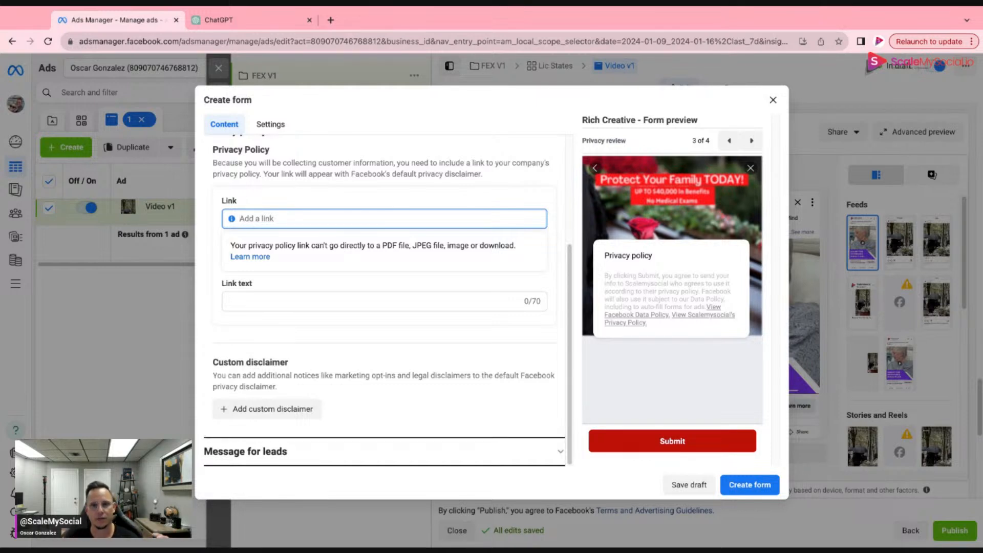
pyautogui.write('p')
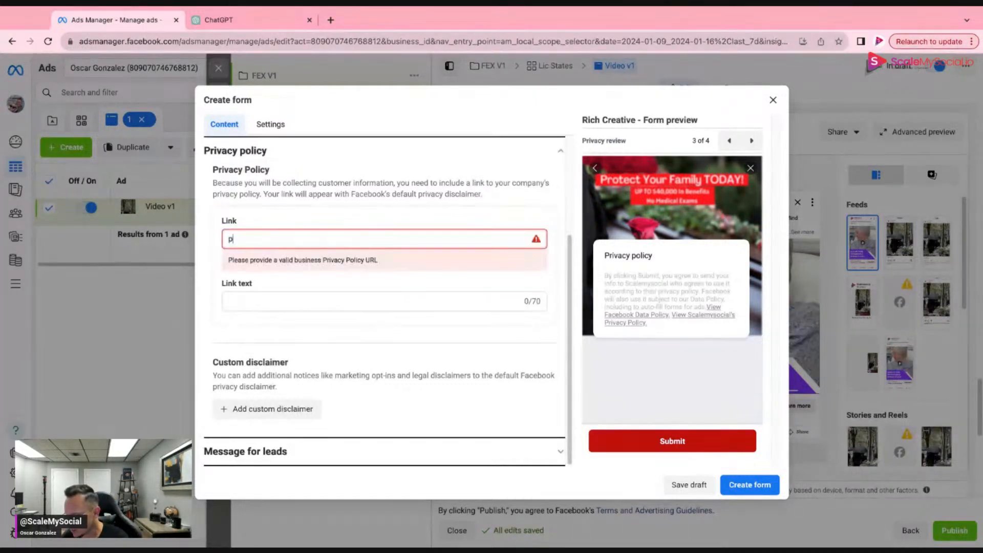
pyautogui.write('rivacypolicy.com')
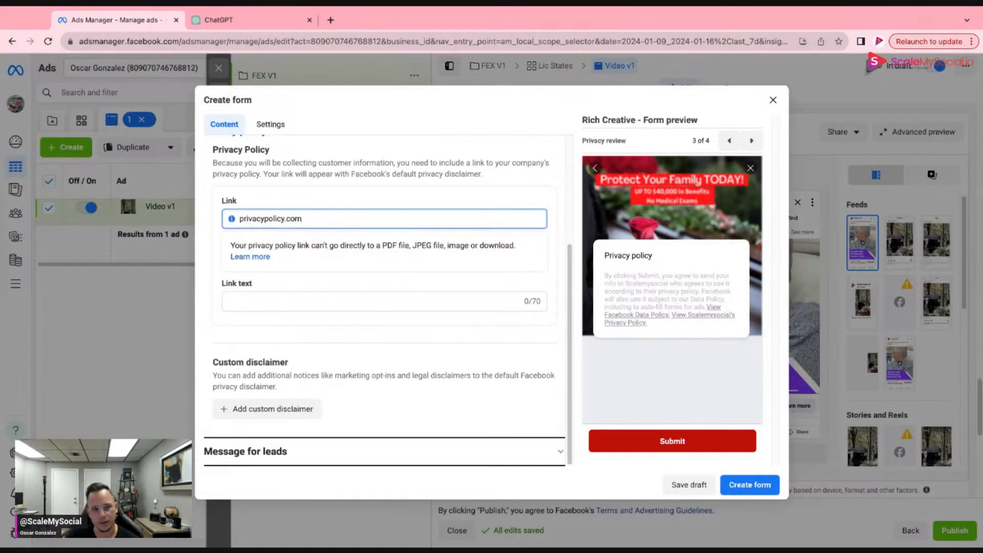
pyautogui.click(342, 199)
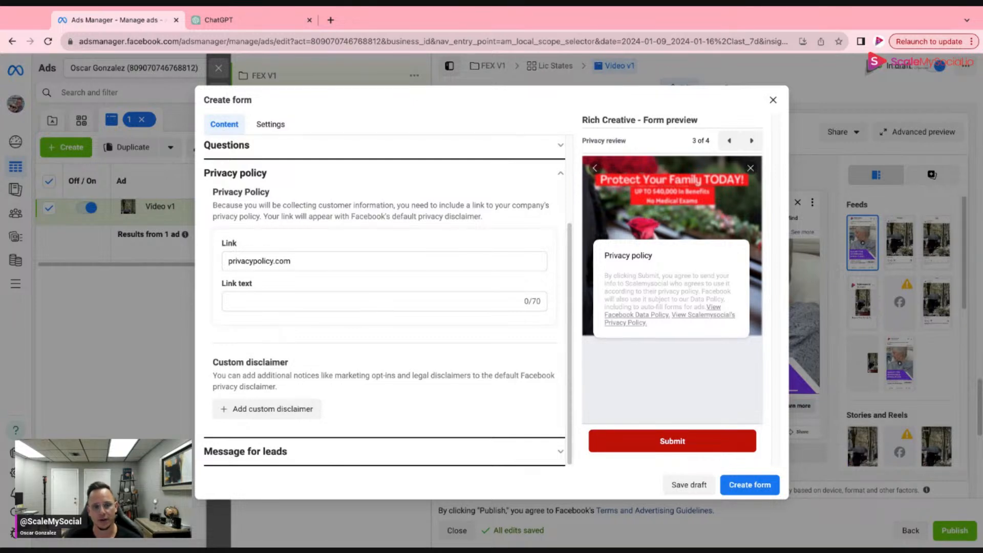
# Try Call business as the call-to-action option in the message for leads and view its required fields.
pyautogui.click(286, 451)
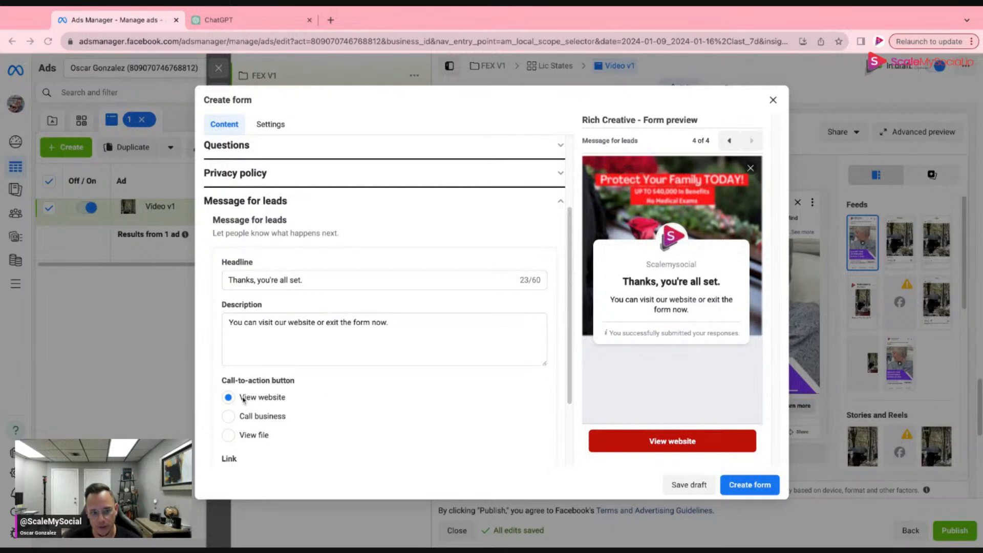
pyautogui.click(262, 416)
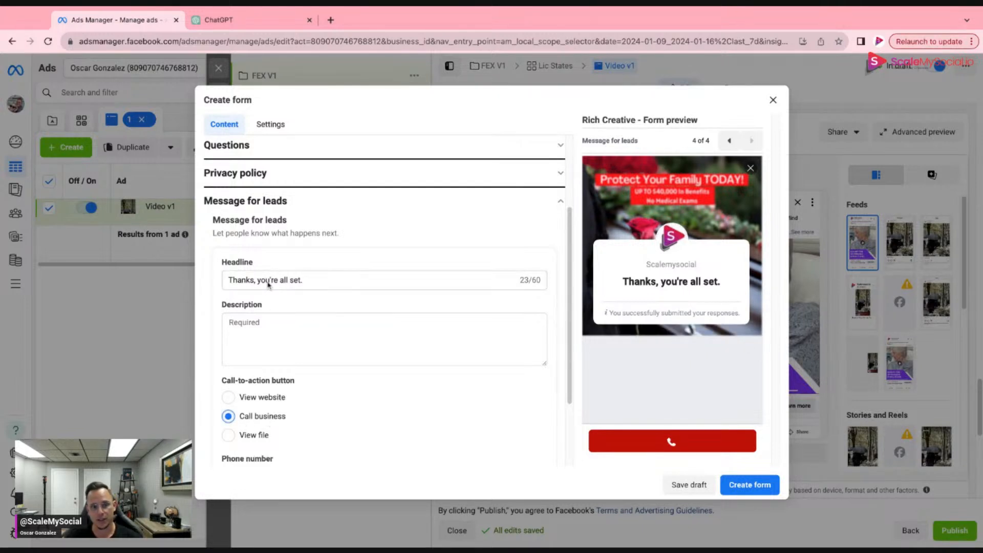
pyautogui.scroll(-2, 308, 381)
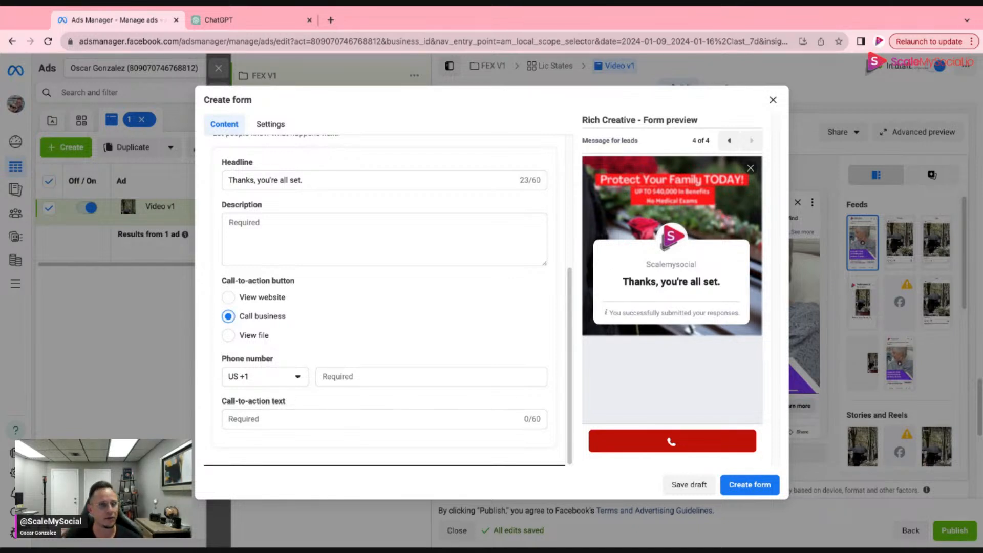
# Set the message for leads' call-to-action to View website with the link mycalendar.com.
pyautogui.click(228, 298)
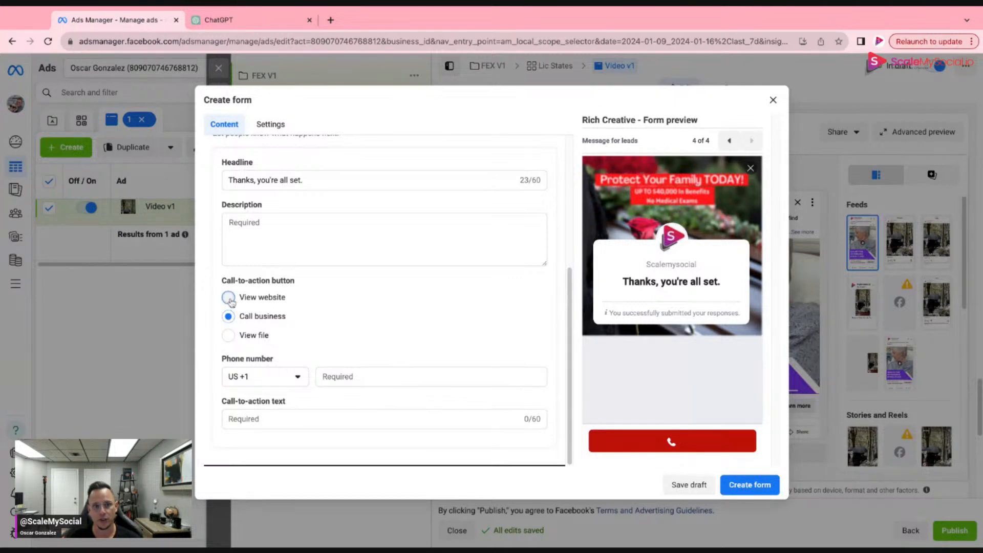
pyautogui.click(279, 375)
pyautogui.click(279, 376)
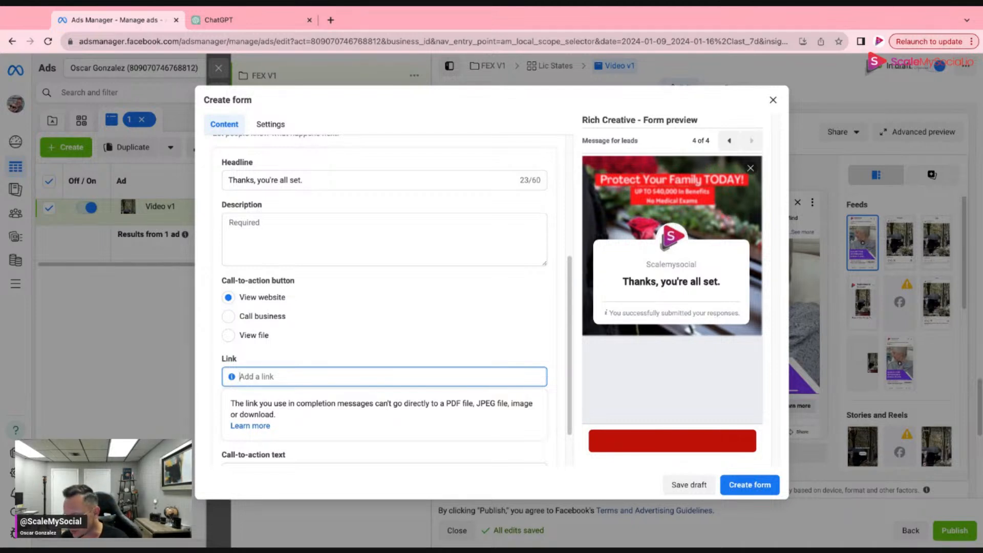
pyautogui.write('mycalendar.com')
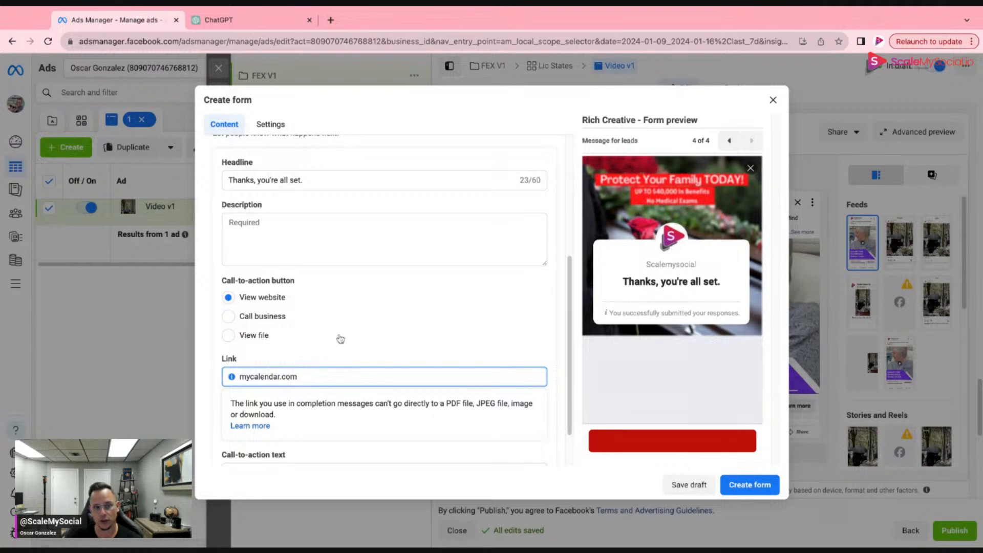
# Replace the headline of the message for leads with "You're Almost There!".
pyautogui.click(317, 182)
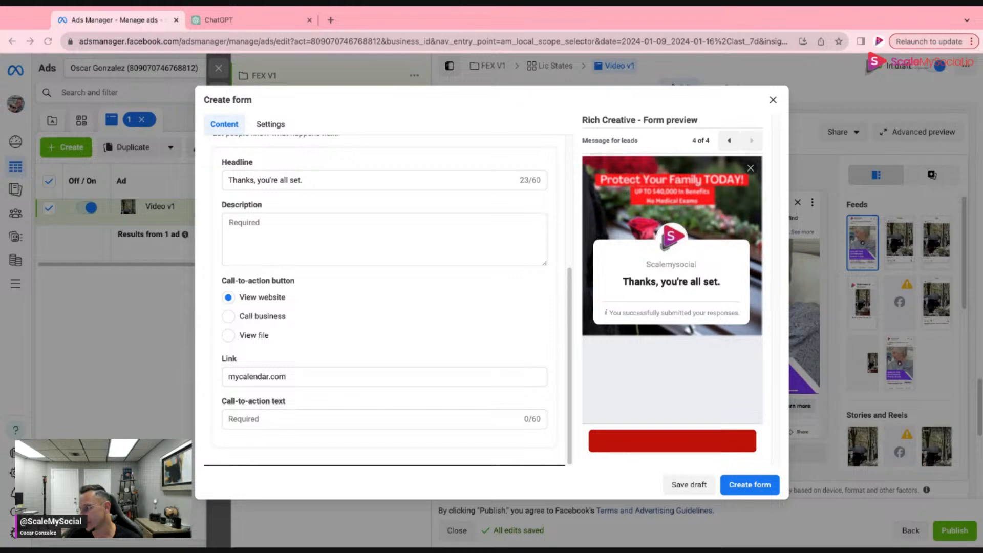
pyautogui.tripleClick(299, 179)
pyautogui.write("You're Almost There!")
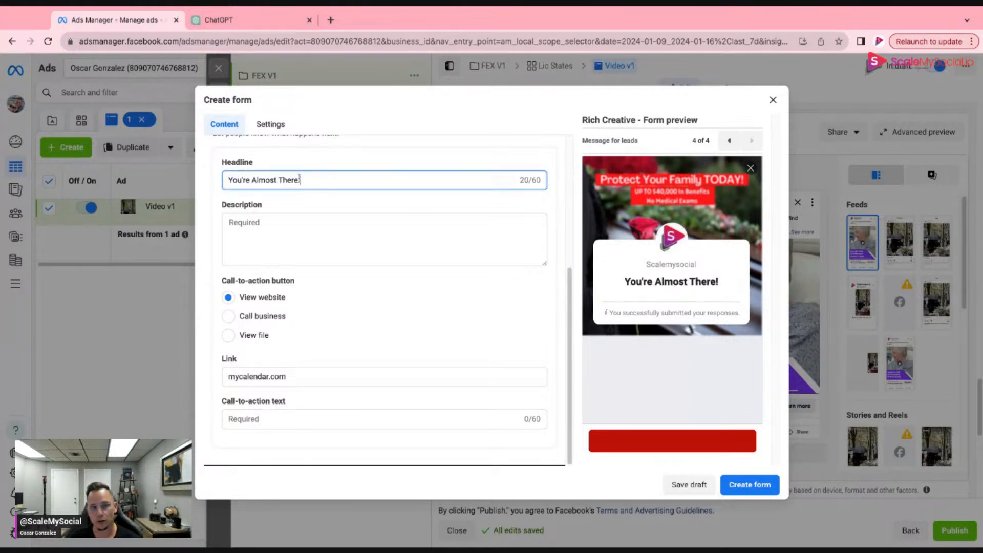
# Enter the description "Based on the information you provided you are eligible for coverage. Please complete the final step by clicking below and booking your FREE approval call.".
pyautogui.click(297, 247)
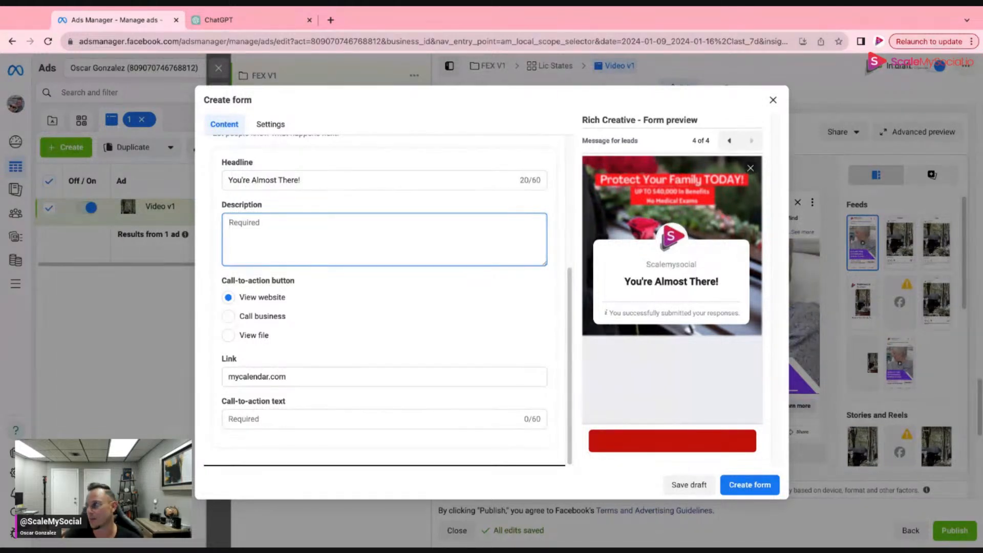
pyautogui.press('super+Tab')
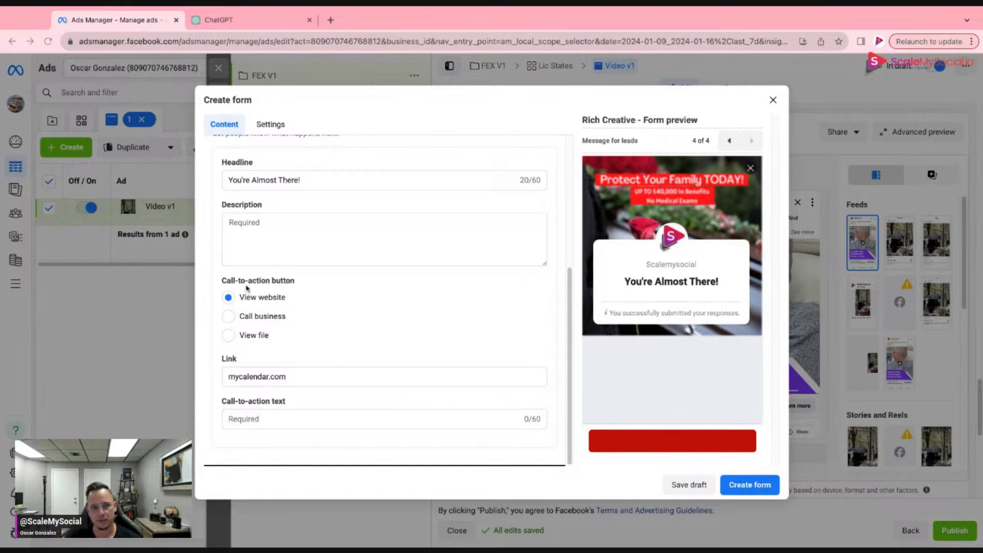
pyautogui.click(240, 239)
pyautogui.click(240, 239)
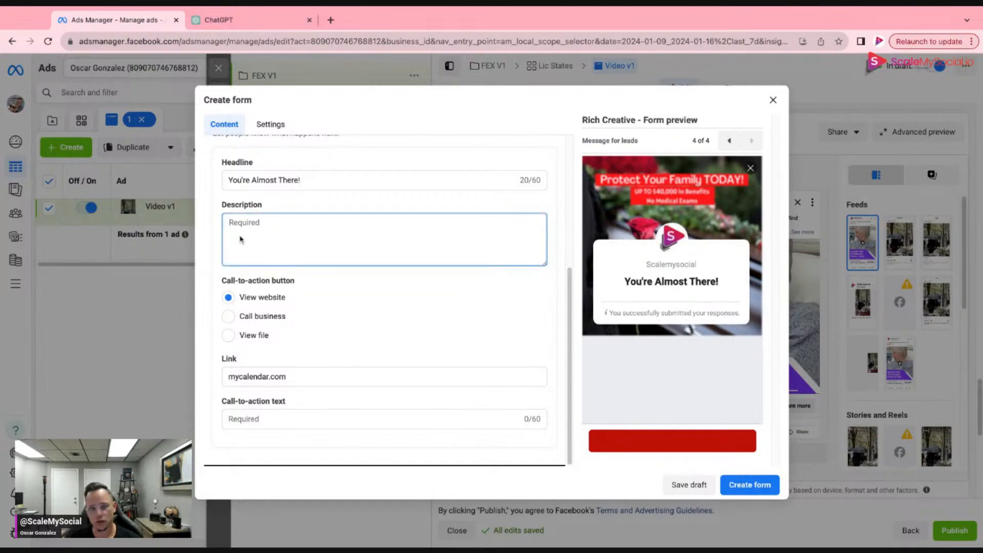
pyautogui.write('Based on the information you provided you are eligible for coverage.  Please complete the final step by clicking below and booking your FREE approval call.')
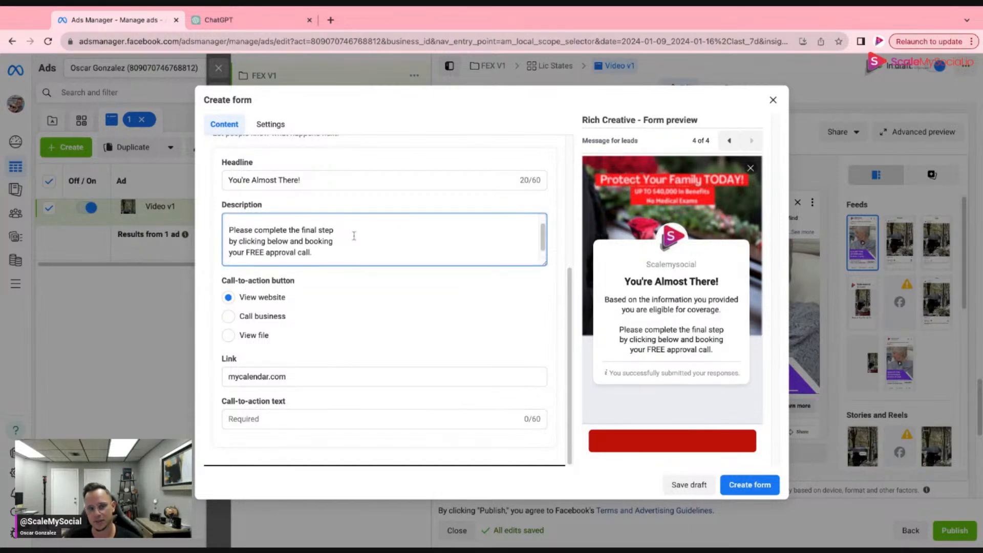
pyautogui.scroll(2, 354, 236)
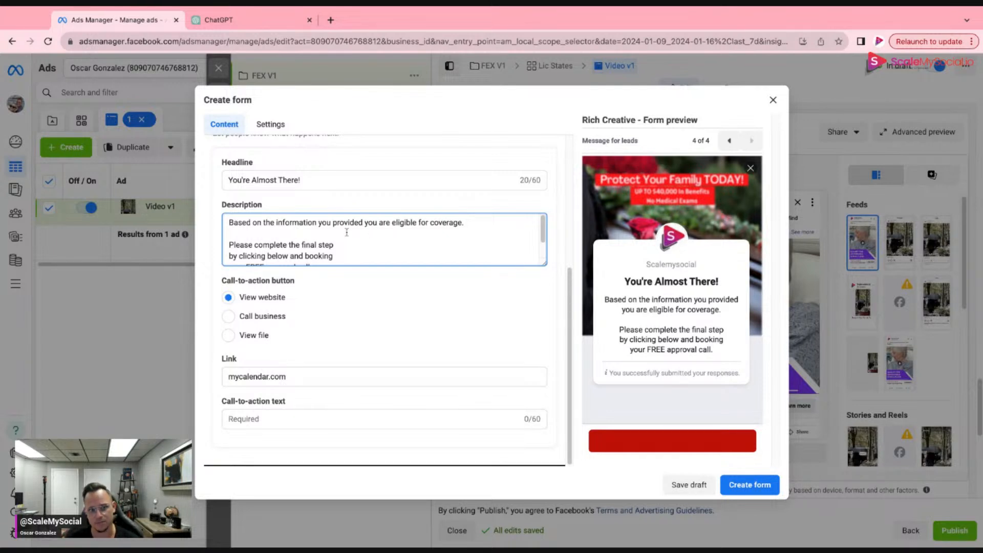
pyautogui.scroll(-1, 321, 244)
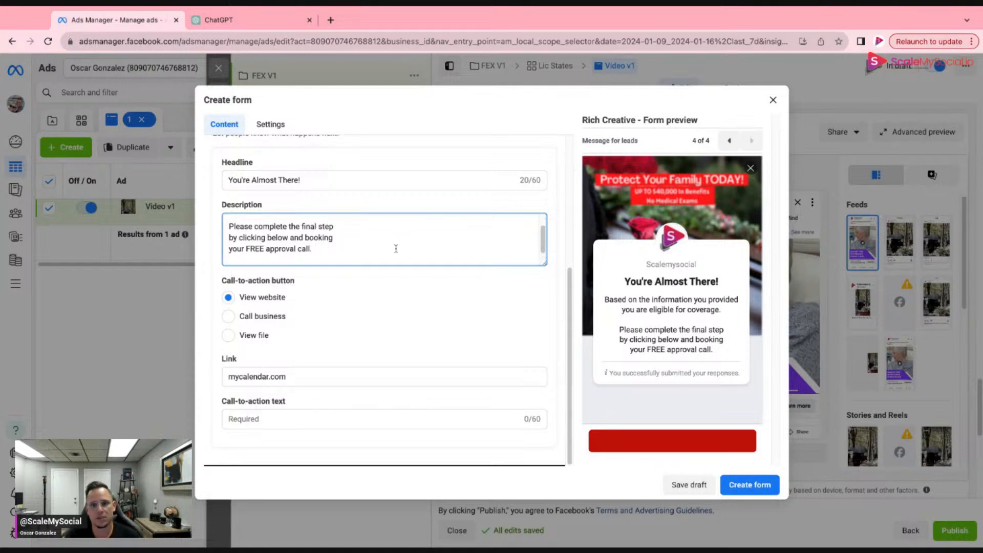
# Set the call-to-action text to "Book A Call Now" and create the form.
pyautogui.click(256, 421)
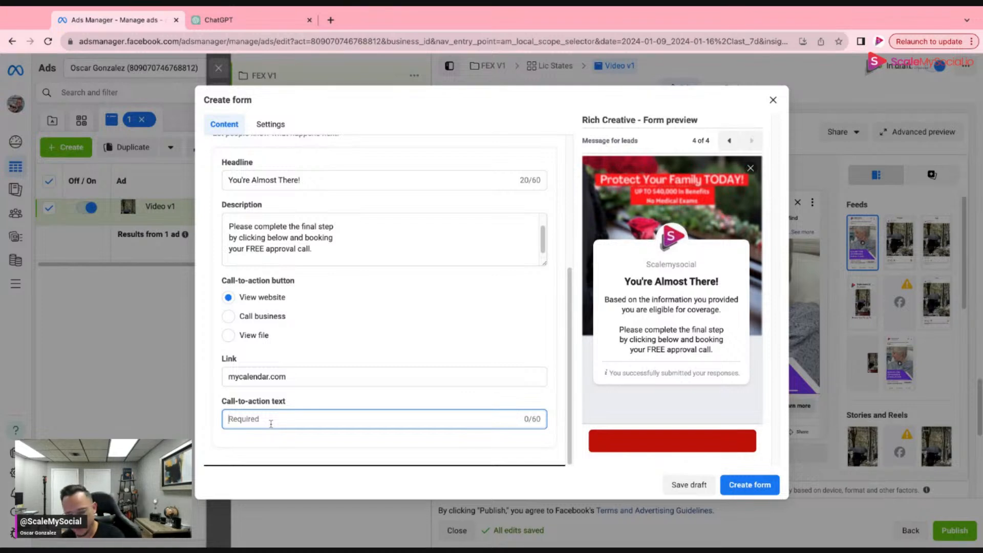
pyautogui.write('Book A')
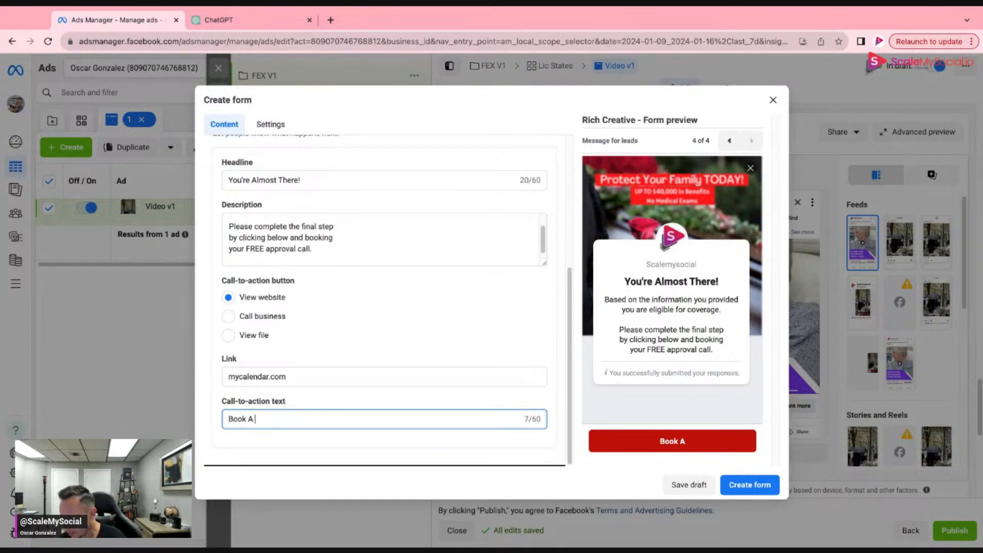
pyautogui.write(' CAll Now')
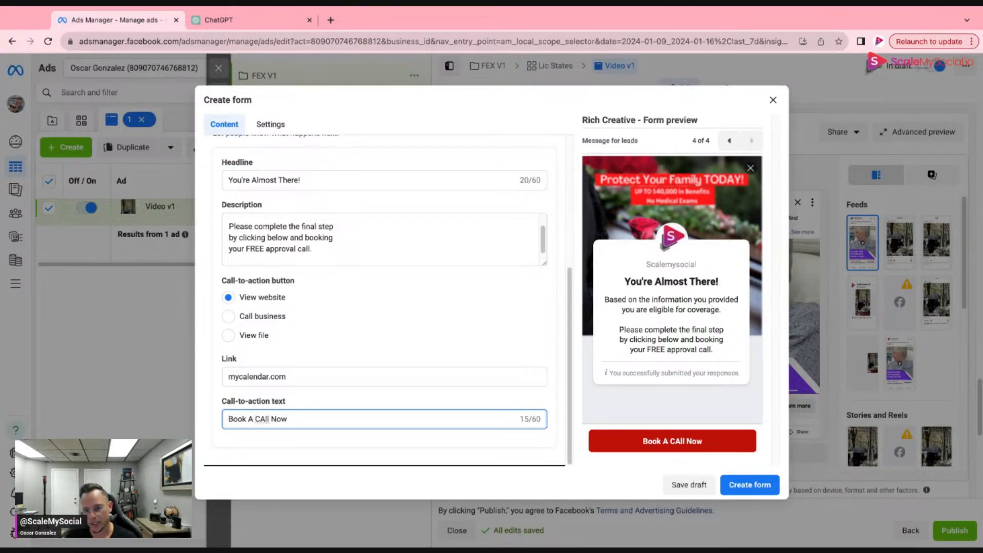
pyautogui.click(267, 419)
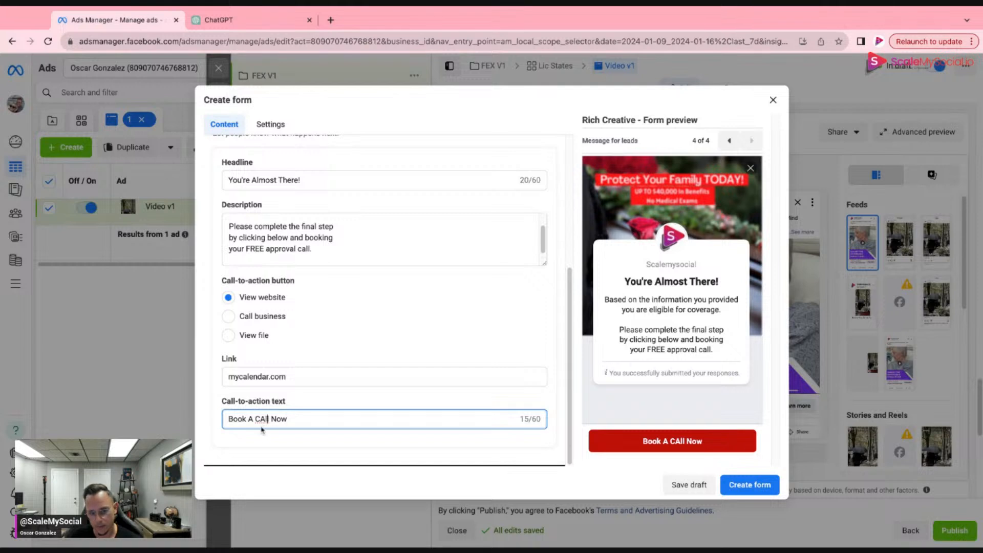
pyautogui.press('BackSpace')
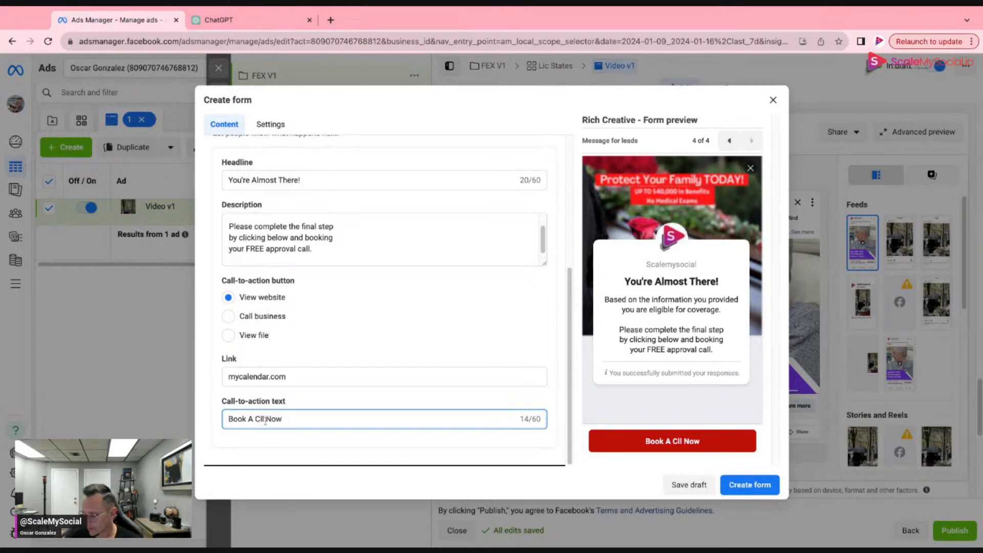
pyautogui.write('a')
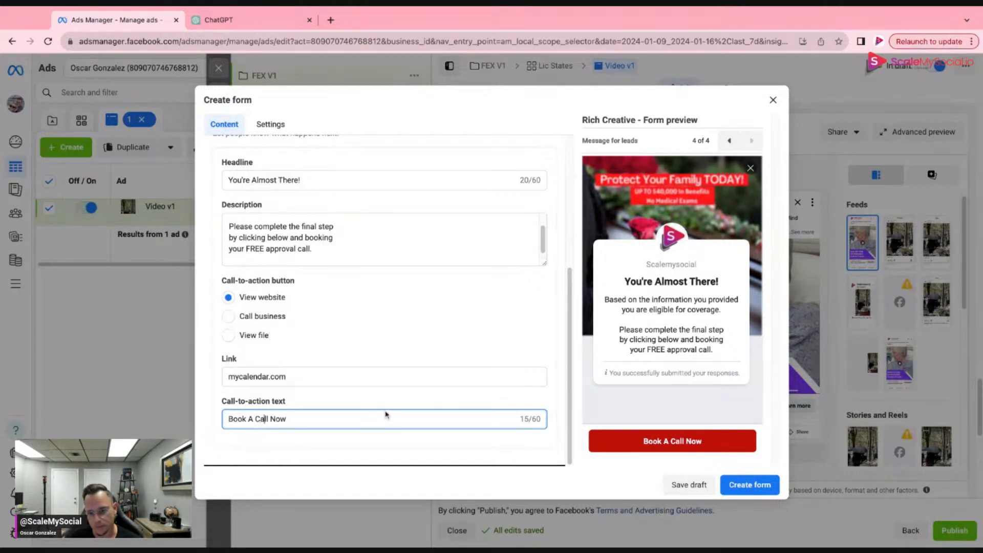
pyautogui.click(748, 488)
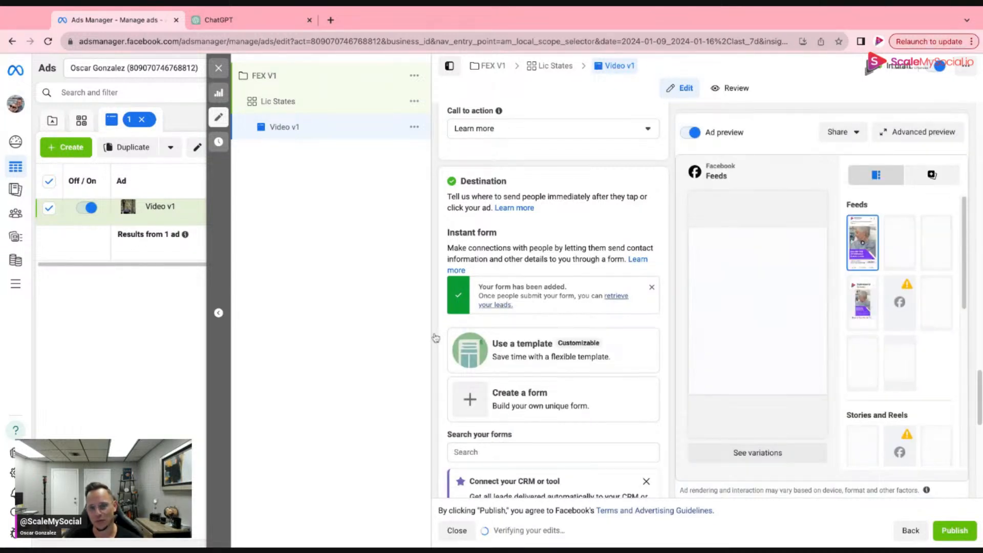
# Review the selected FEX form, the Instagram Stories preview of the ad, and the tracking settings of Video v1.
pyautogui.scroll(-5, 481, 353)
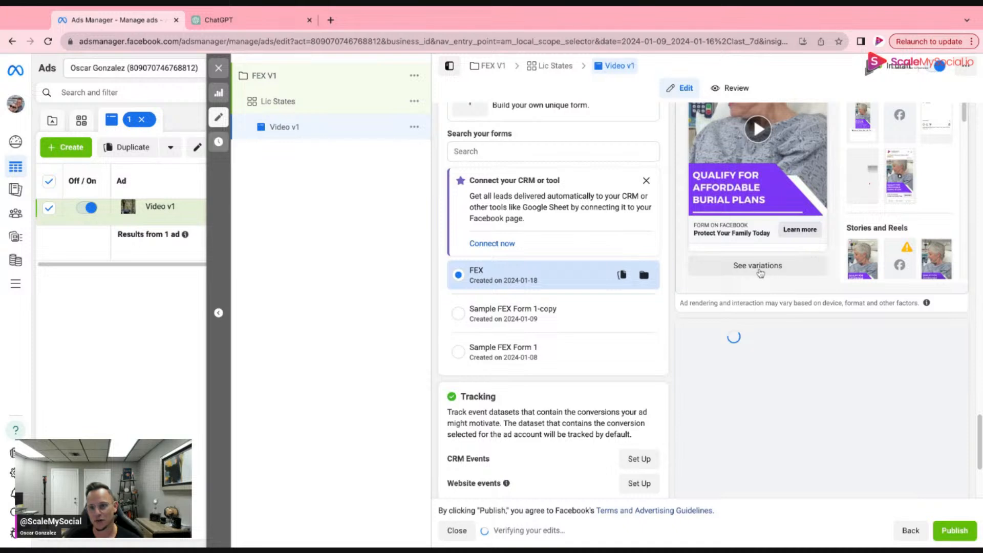
pyautogui.scroll(2, 757, 275)
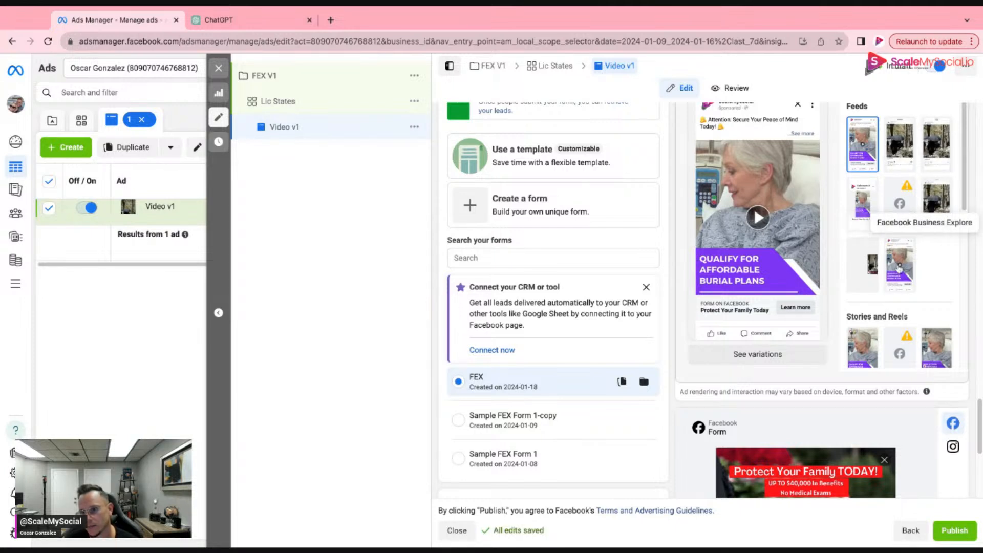
pyautogui.scroll(-2, 862, 291)
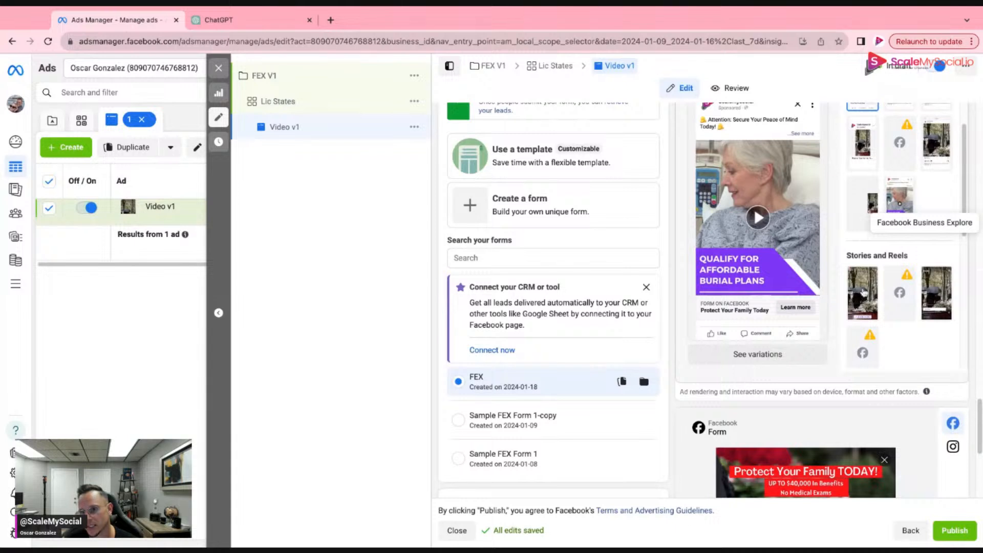
pyautogui.click(863, 291)
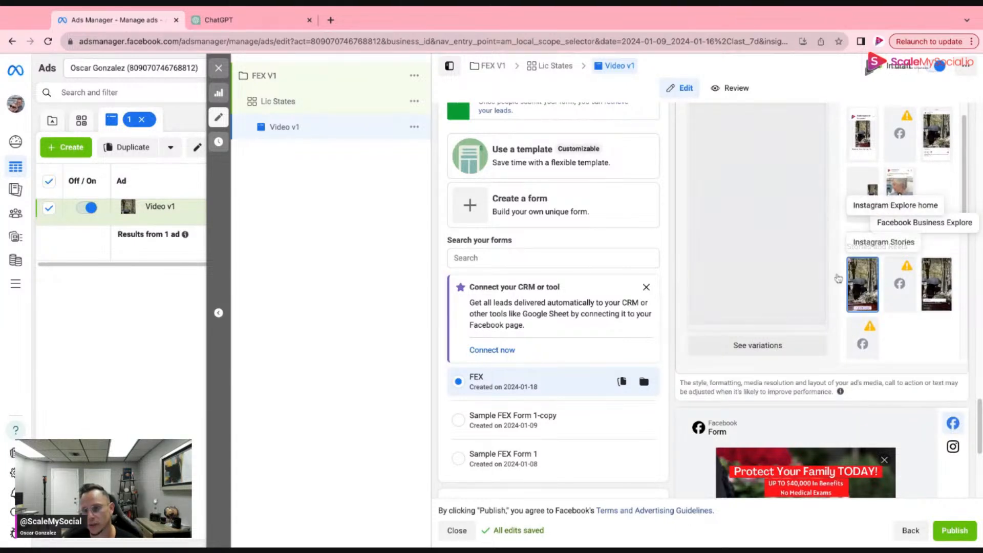
pyautogui.scroll(2, 837, 272)
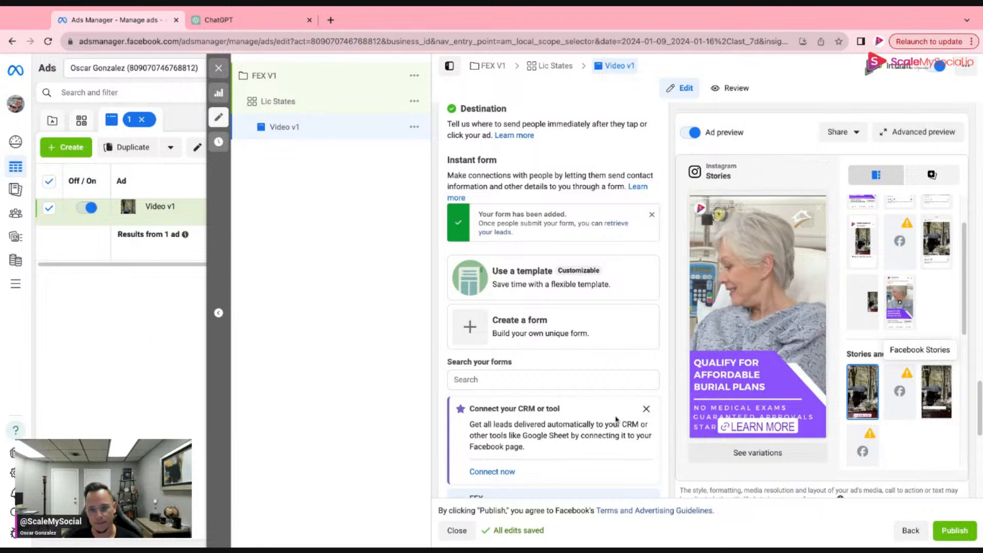
pyautogui.scroll(-5, 616, 420)
pyautogui.scroll(-3, 616, 419)
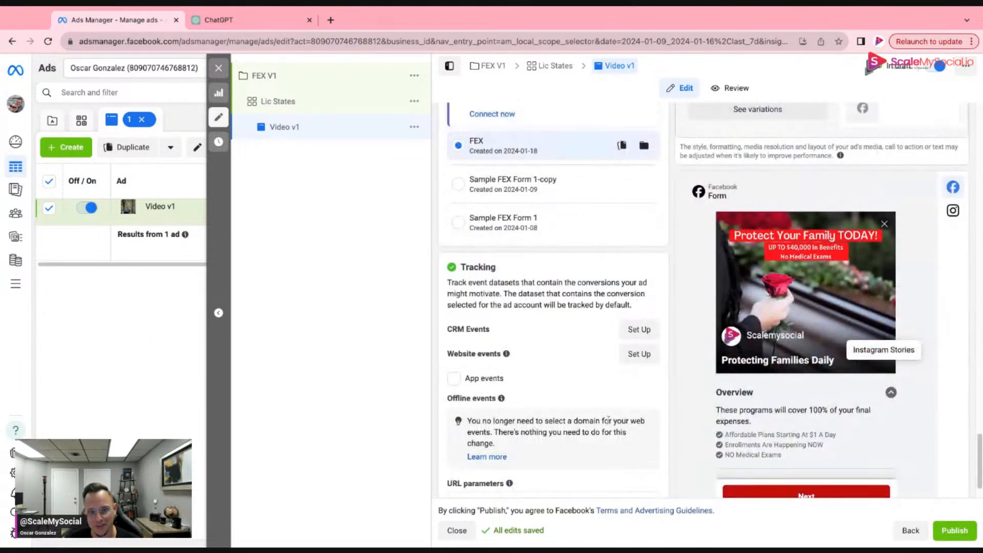
pyautogui.scroll(-1, 608, 420)
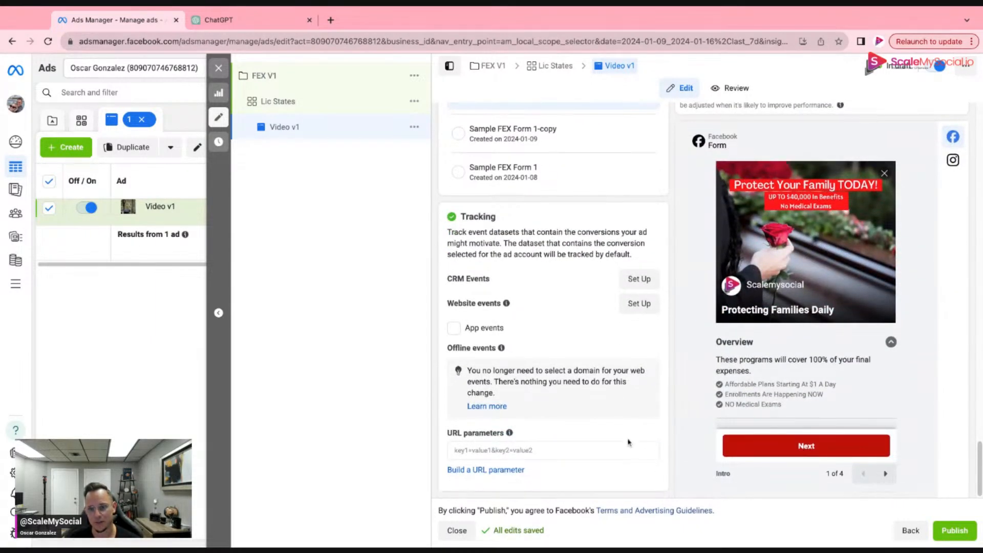